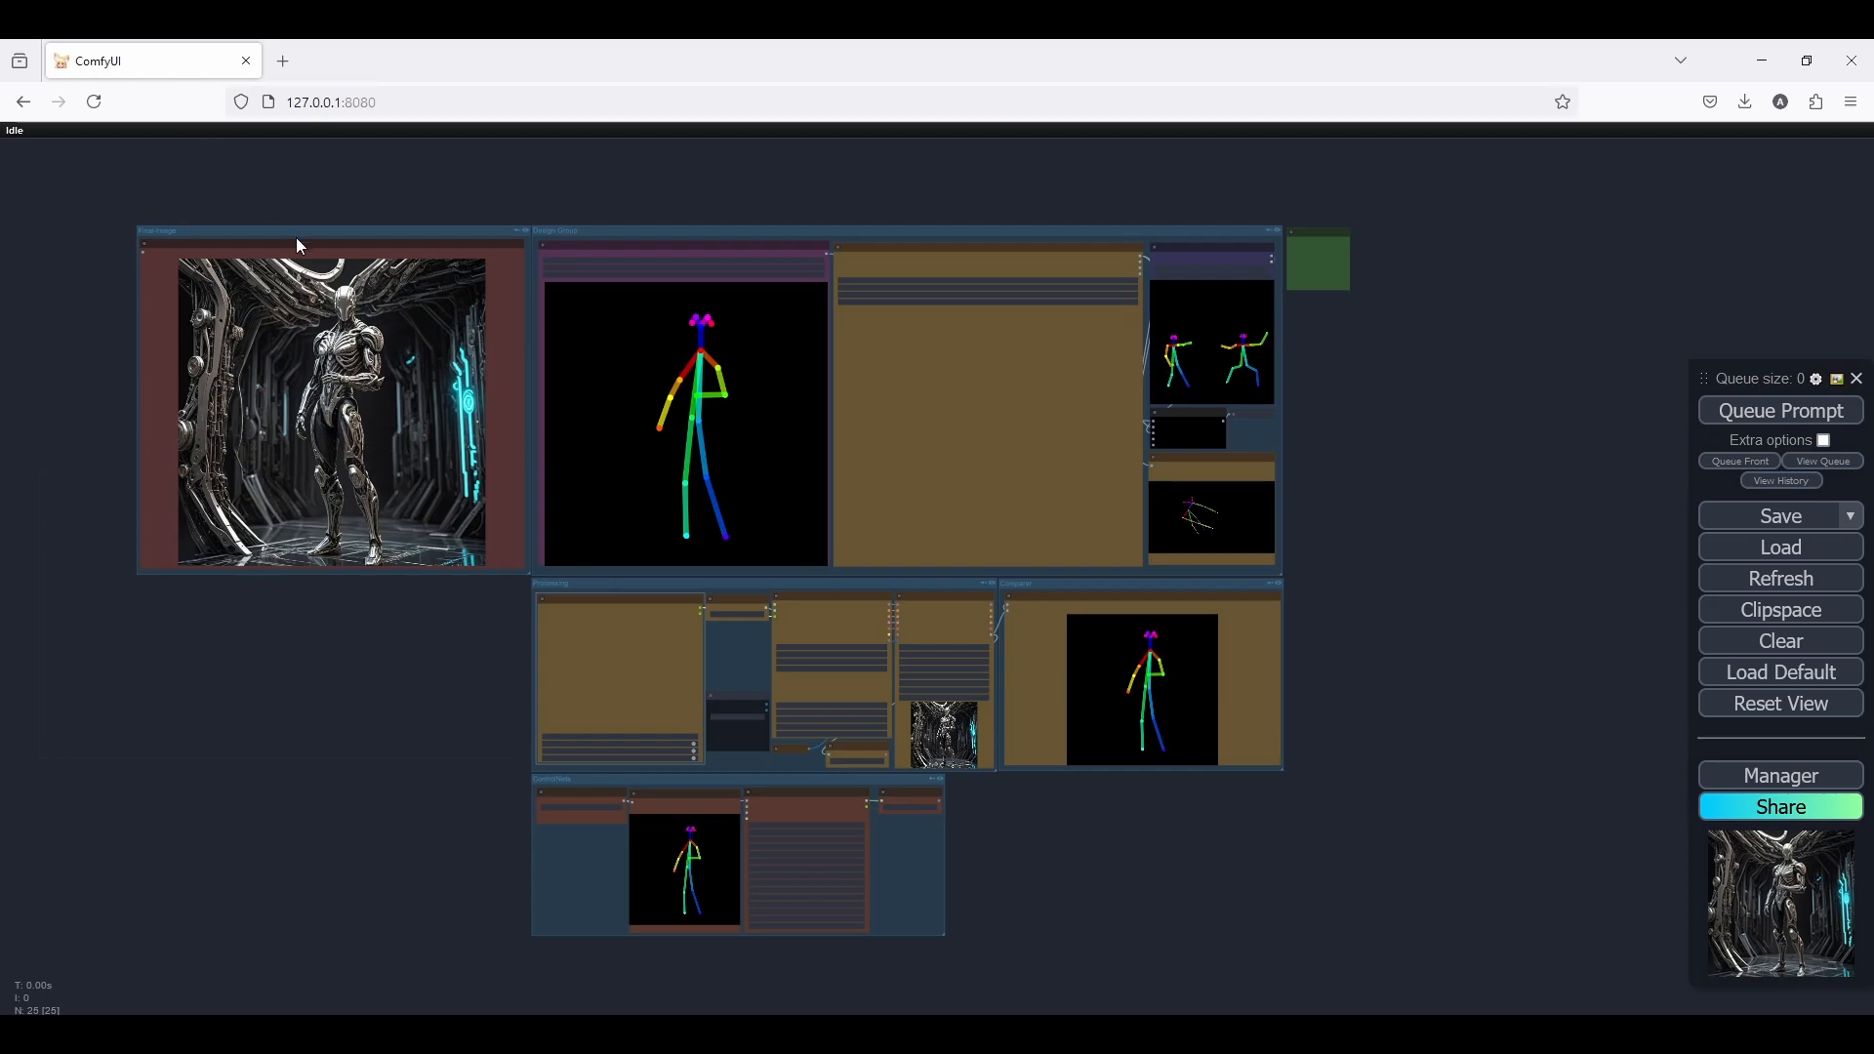
Examine the workflow's final image and the 2D, 3D and image-loading pose nodes in the Design Group
{"action": "scroll", "coordinate": [247, 241], "scroll_direction": "up", "scroll_amount": 5}
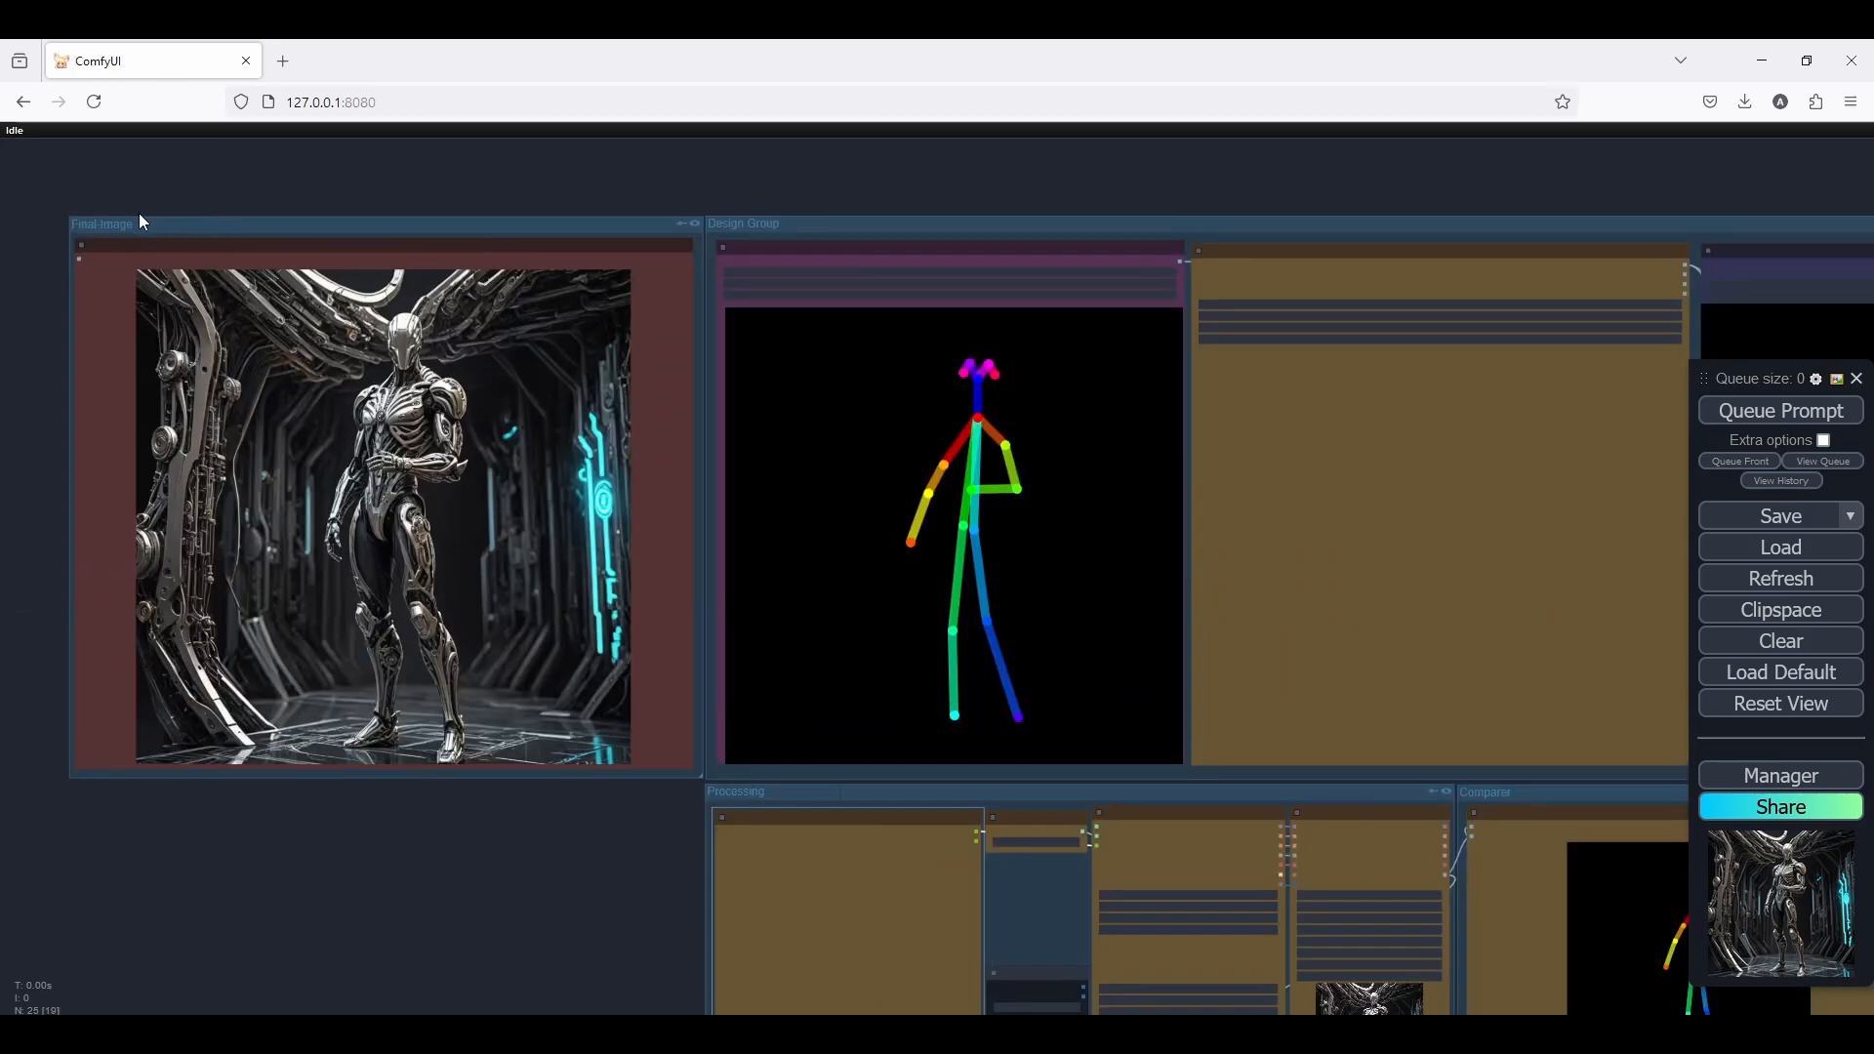
{"action": "scroll", "coordinate": [219, 220], "scroll_direction": "down", "scroll_amount": 1}
{"action": "left_click_drag", "start_coordinate": [218, 221], "coordinate": [44, 205]}
{"action": "left_click_drag", "start_coordinate": [571, 177], "coordinate": [326, 213]}
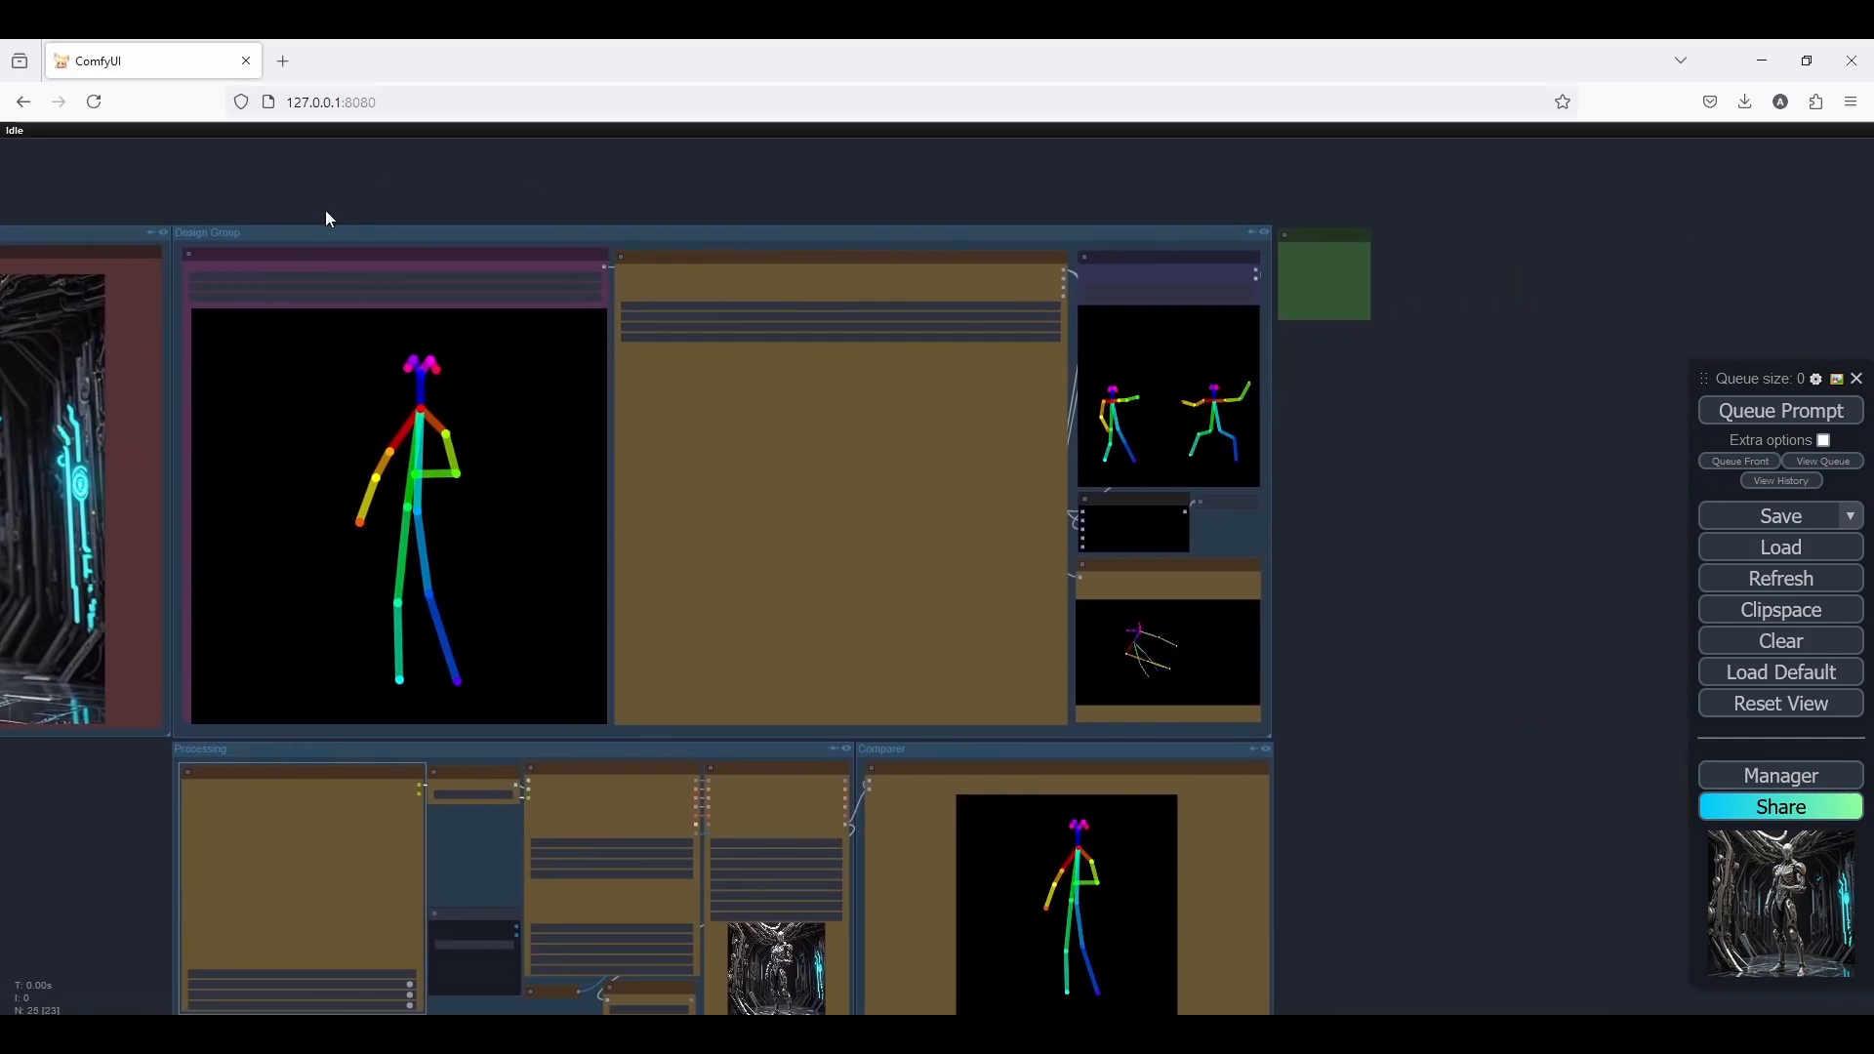
{"action": "scroll", "coordinate": [352, 229], "scroll_direction": "up", "scroll_amount": 2}
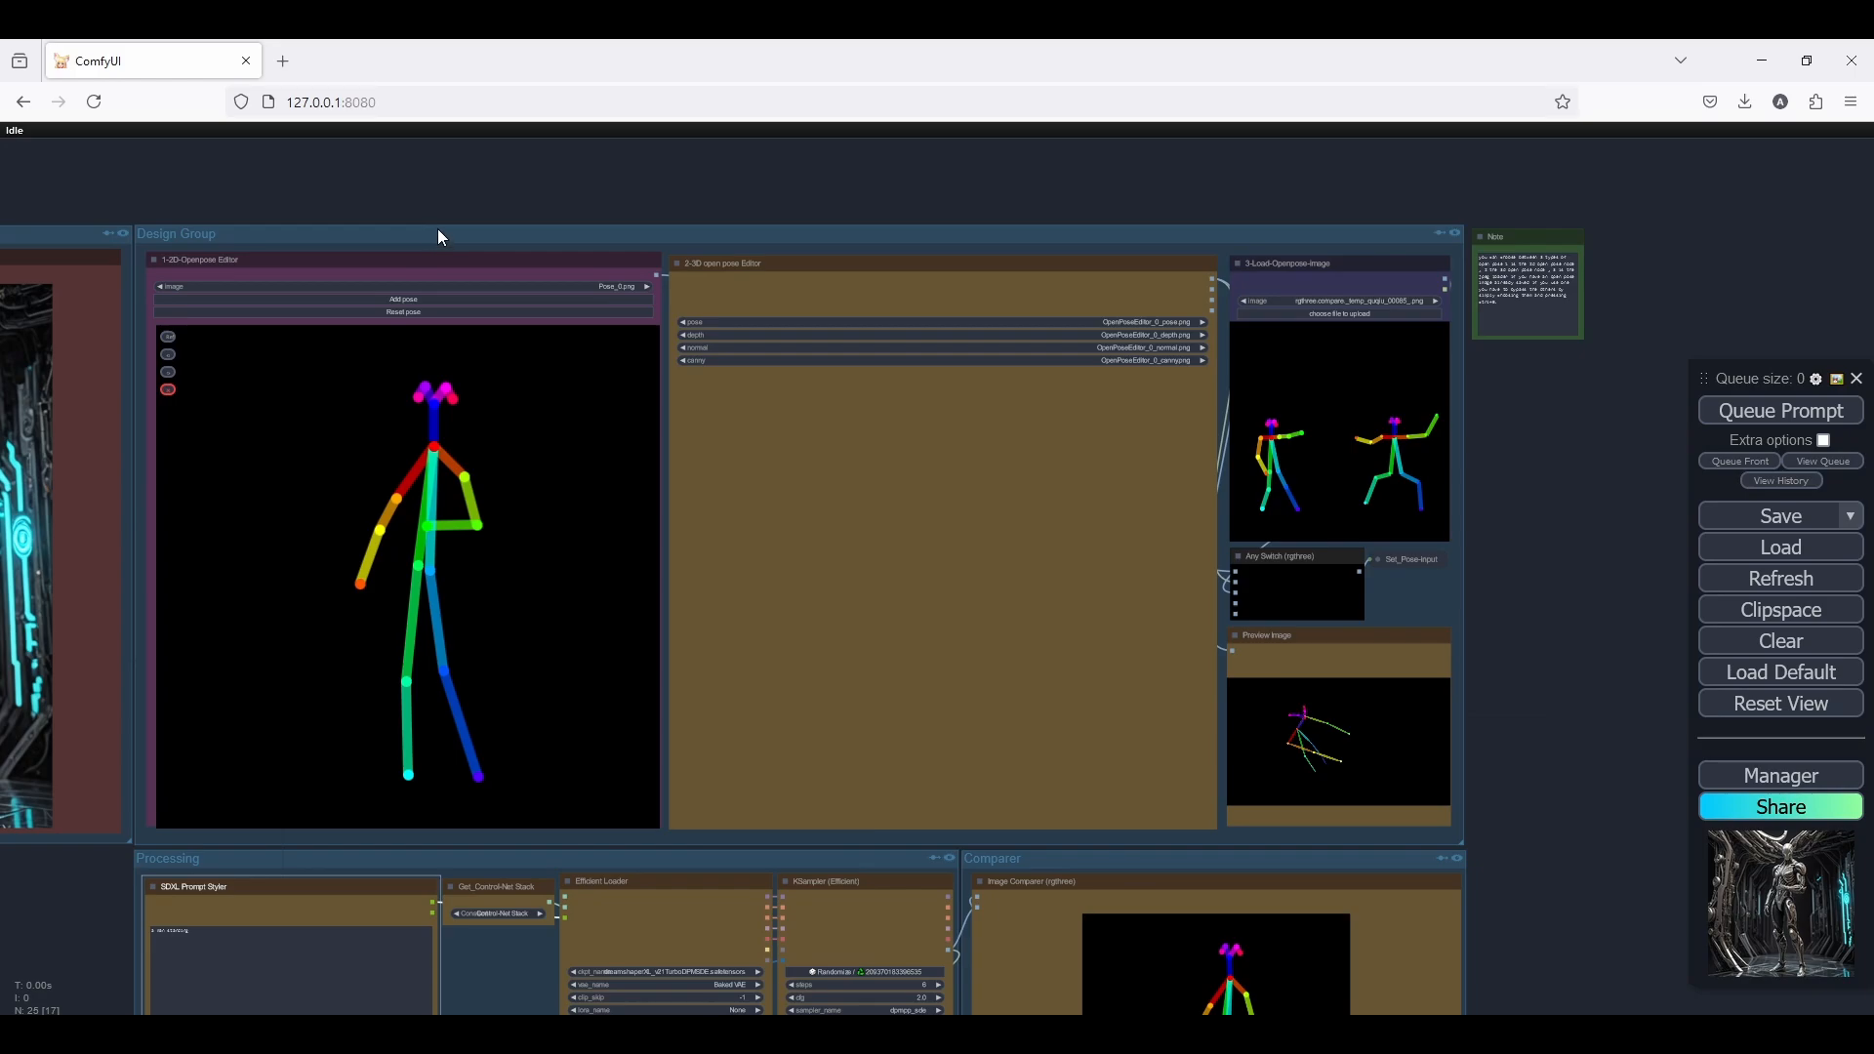
{"action": "left_click_drag", "start_coordinate": [438, 228], "coordinate": [373, 221]}
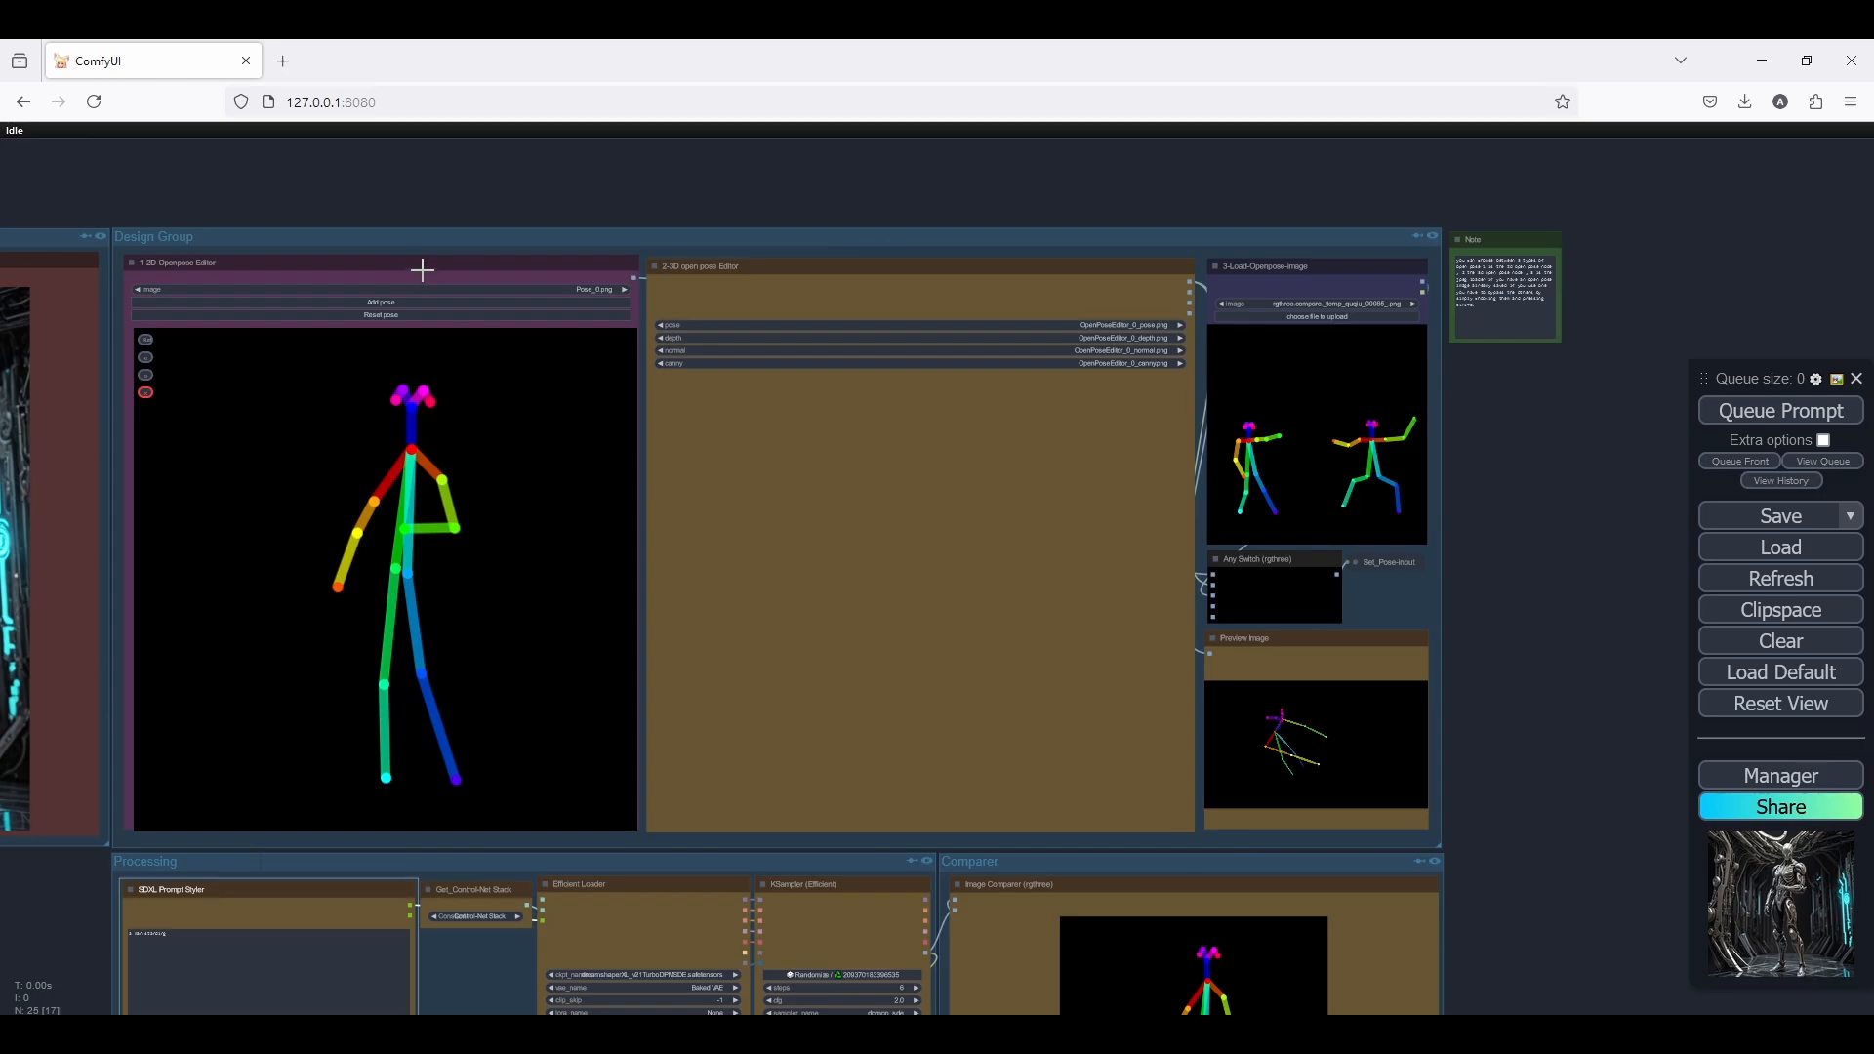
{"action": "scroll", "coordinate": [433, 272], "scroll_direction": "up", "scroll_amount": 3}
{"action": "left_click_drag", "start_coordinate": [506, 229], "coordinate": [552, 170]}
{"action": "scroll", "coordinate": [553, 169], "scroll_direction": "down", "scroll_amount": 1}
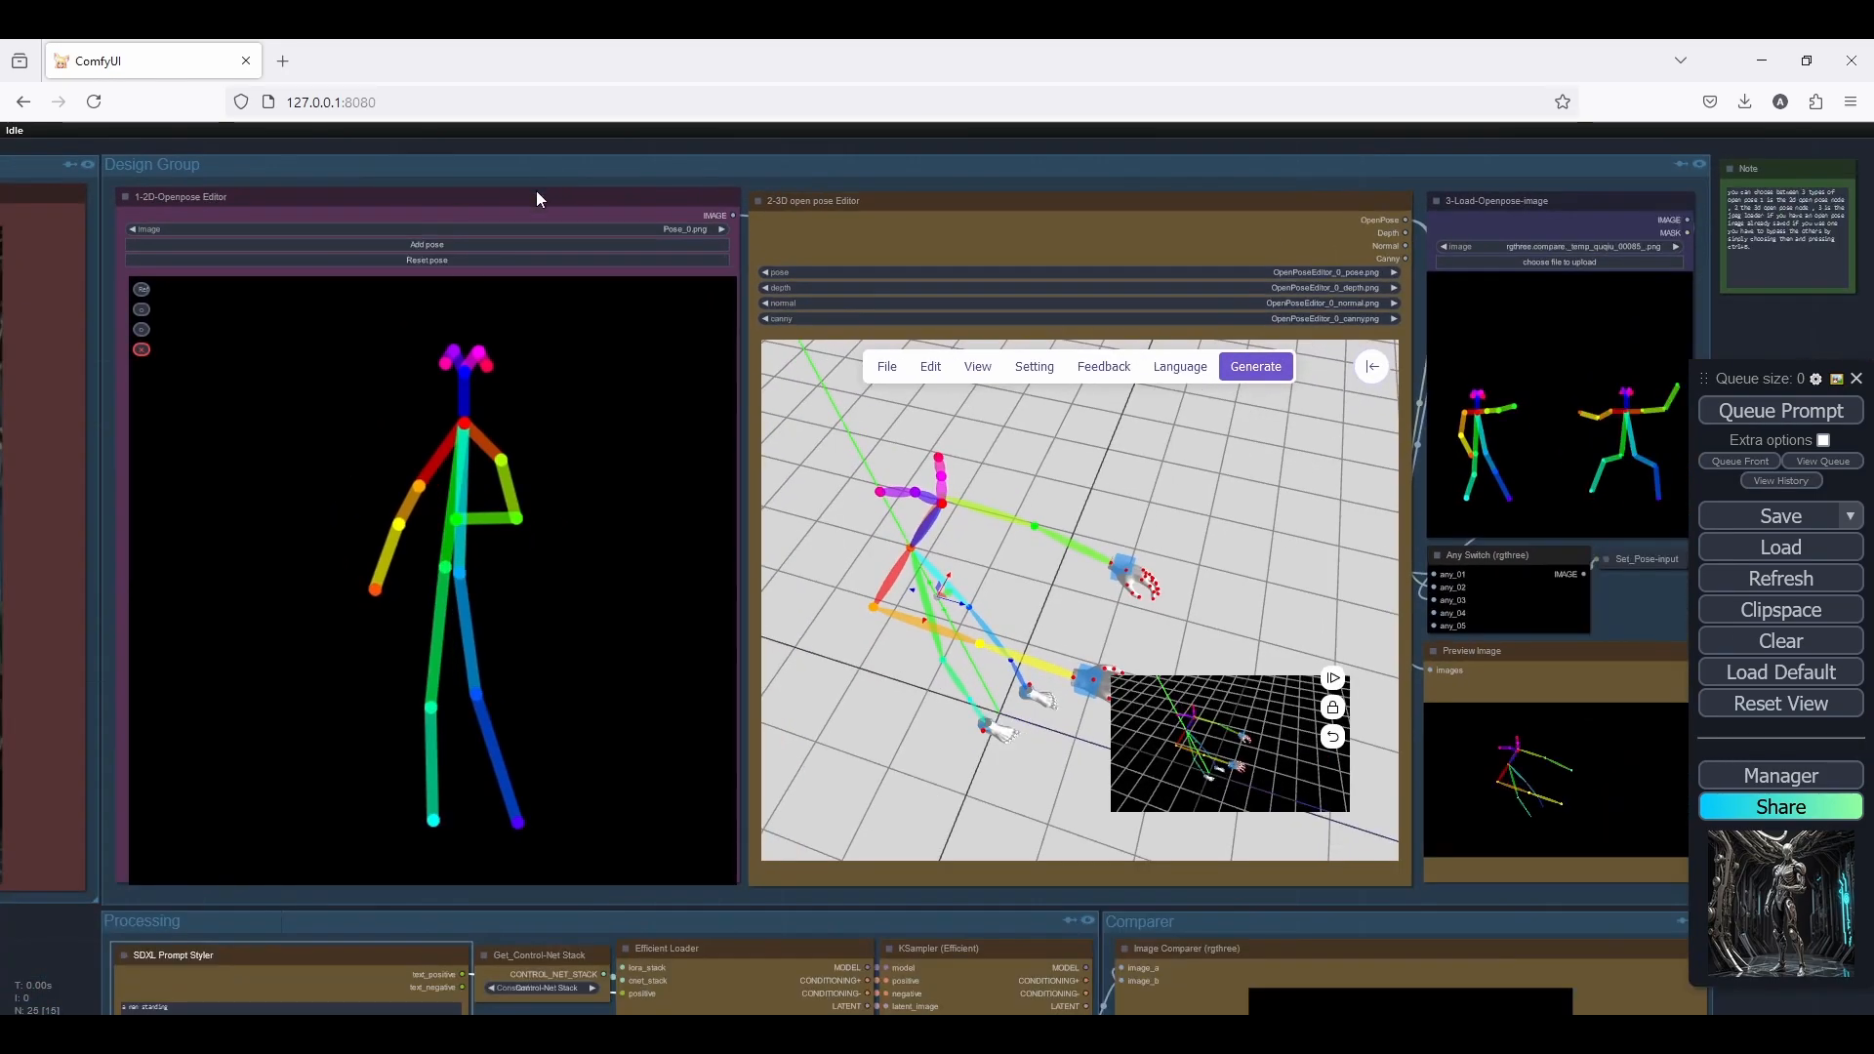
Open the Custom Nodes Manager and search the available node packs for "pose"
{"action": "left_click", "coordinate": [1779, 775]}
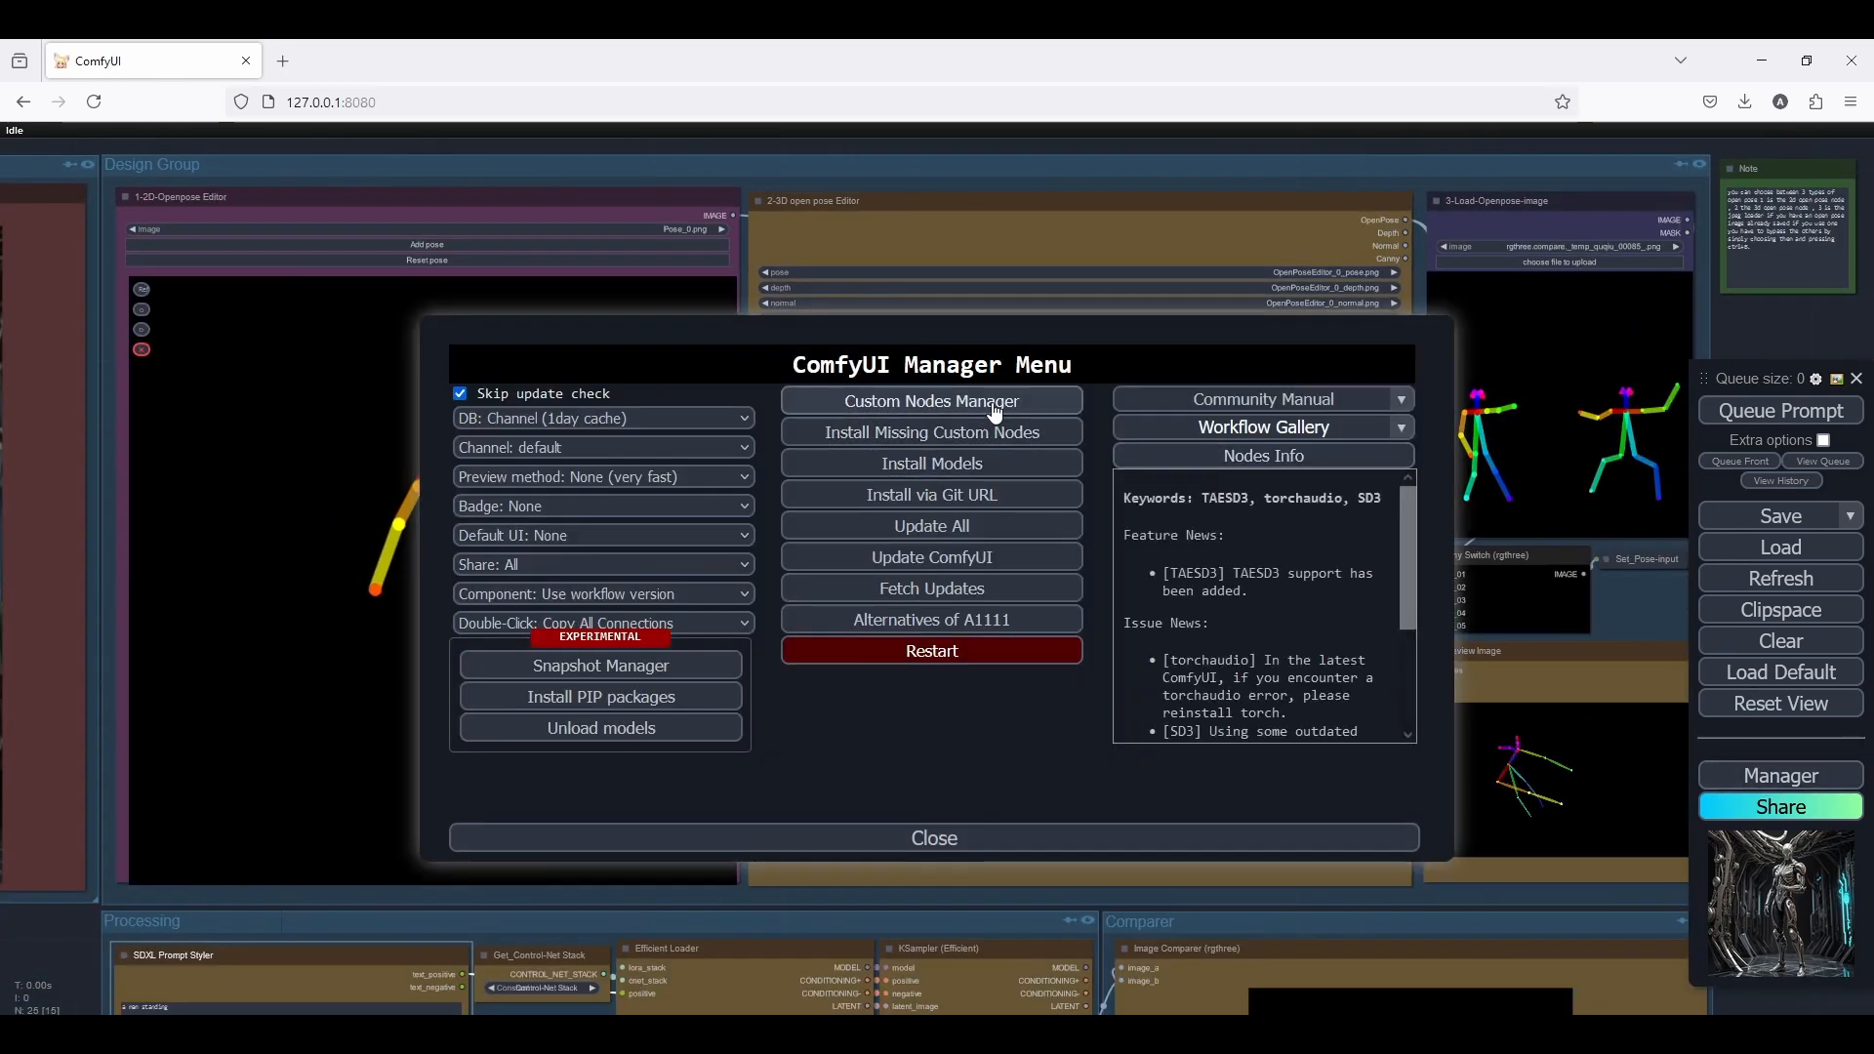
{"action": "left_click", "coordinate": [931, 401]}
{"action": "left_click", "coordinate": [488, 241]}
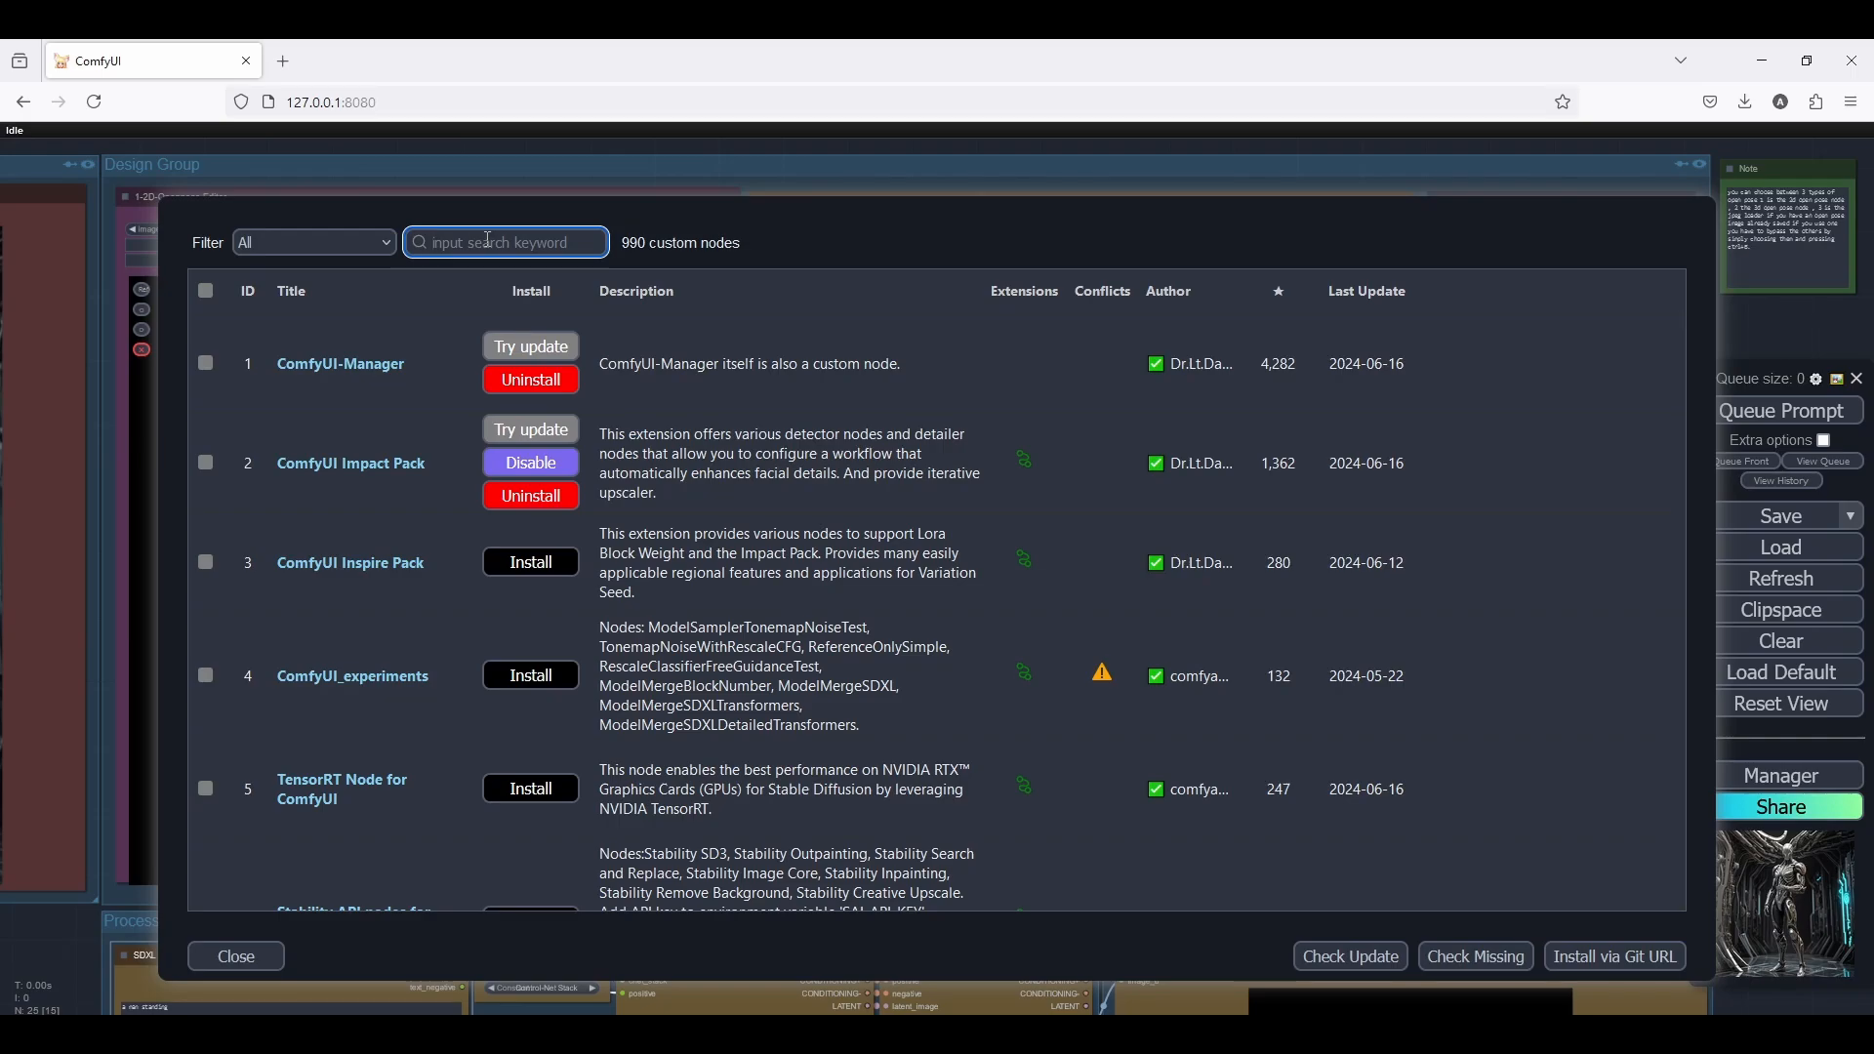
{"action": "type", "text": "poseed"}
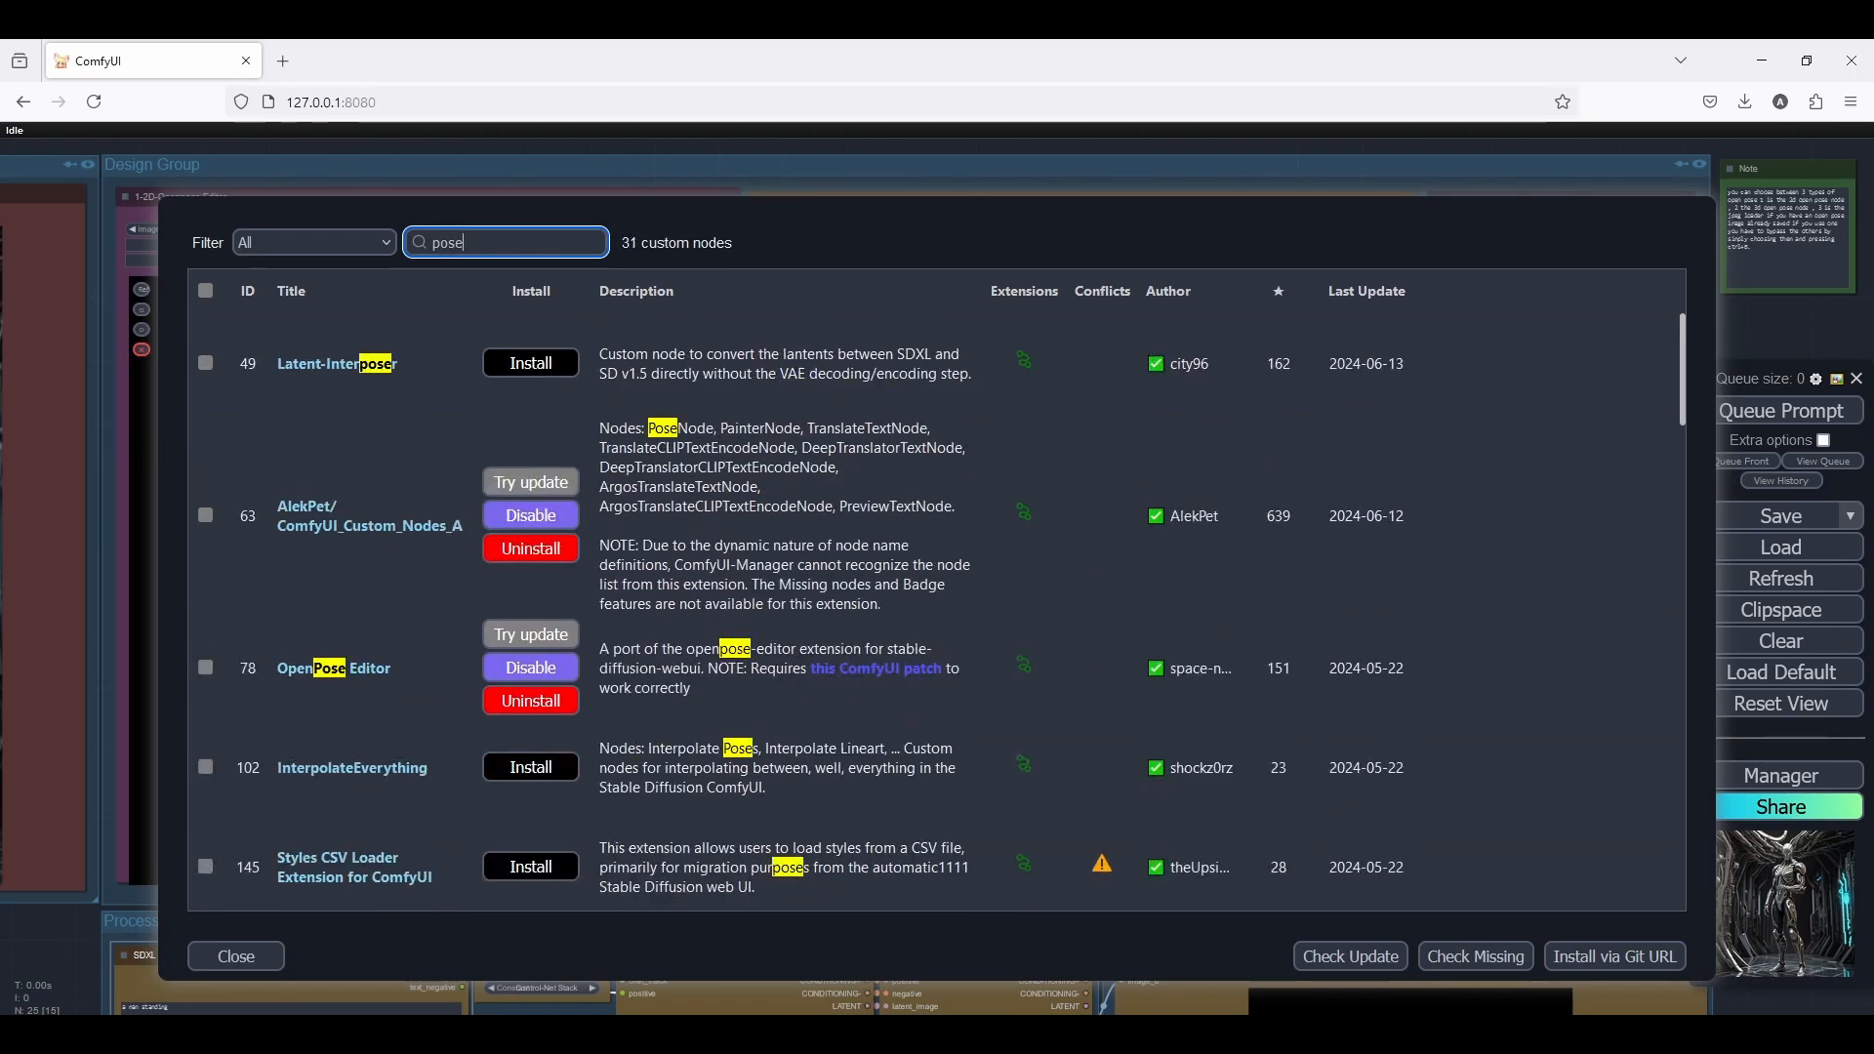
{"action": "key", "text": "BackSpace"}
{"action": "key", "text": "BackSpace"}
{"action": "key", "text": "BackSpace"}
{"action": "key", "text": "BackSpace"}
{"action": "key", "text": "BackSpace"}
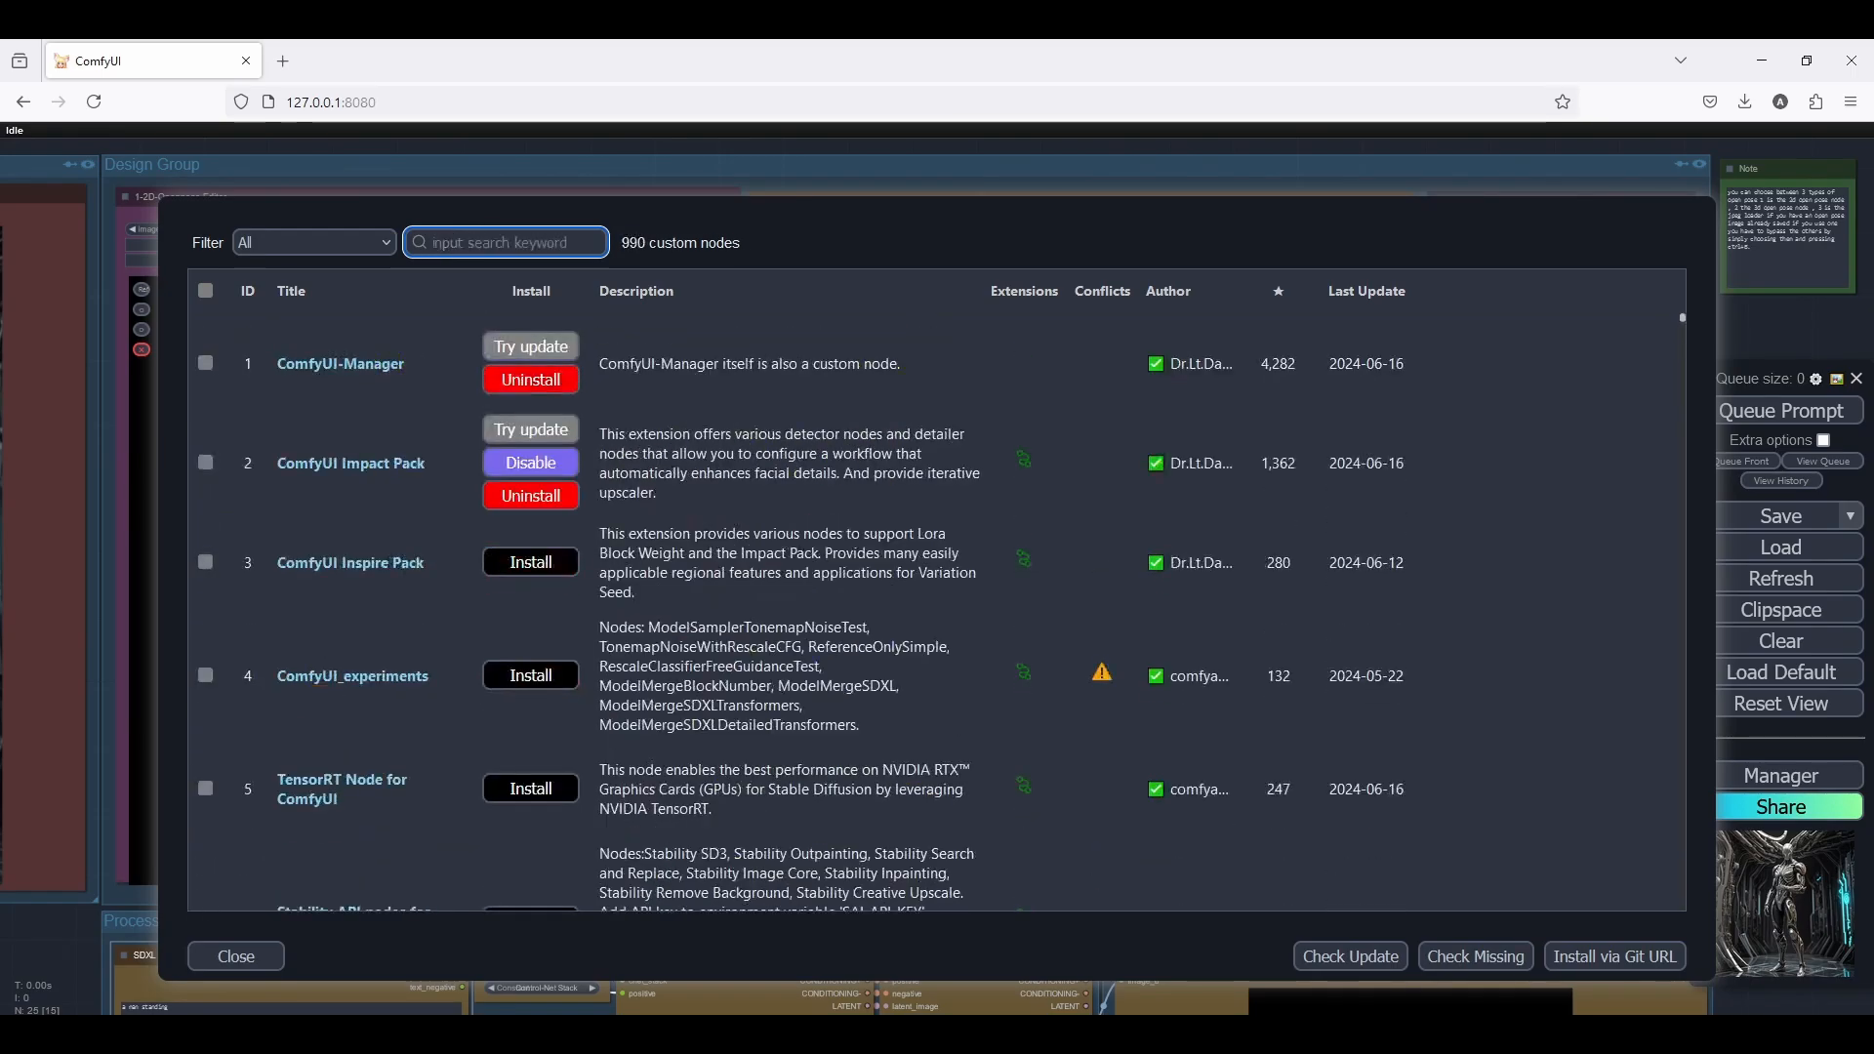
{"action": "type", "text": "pose"}
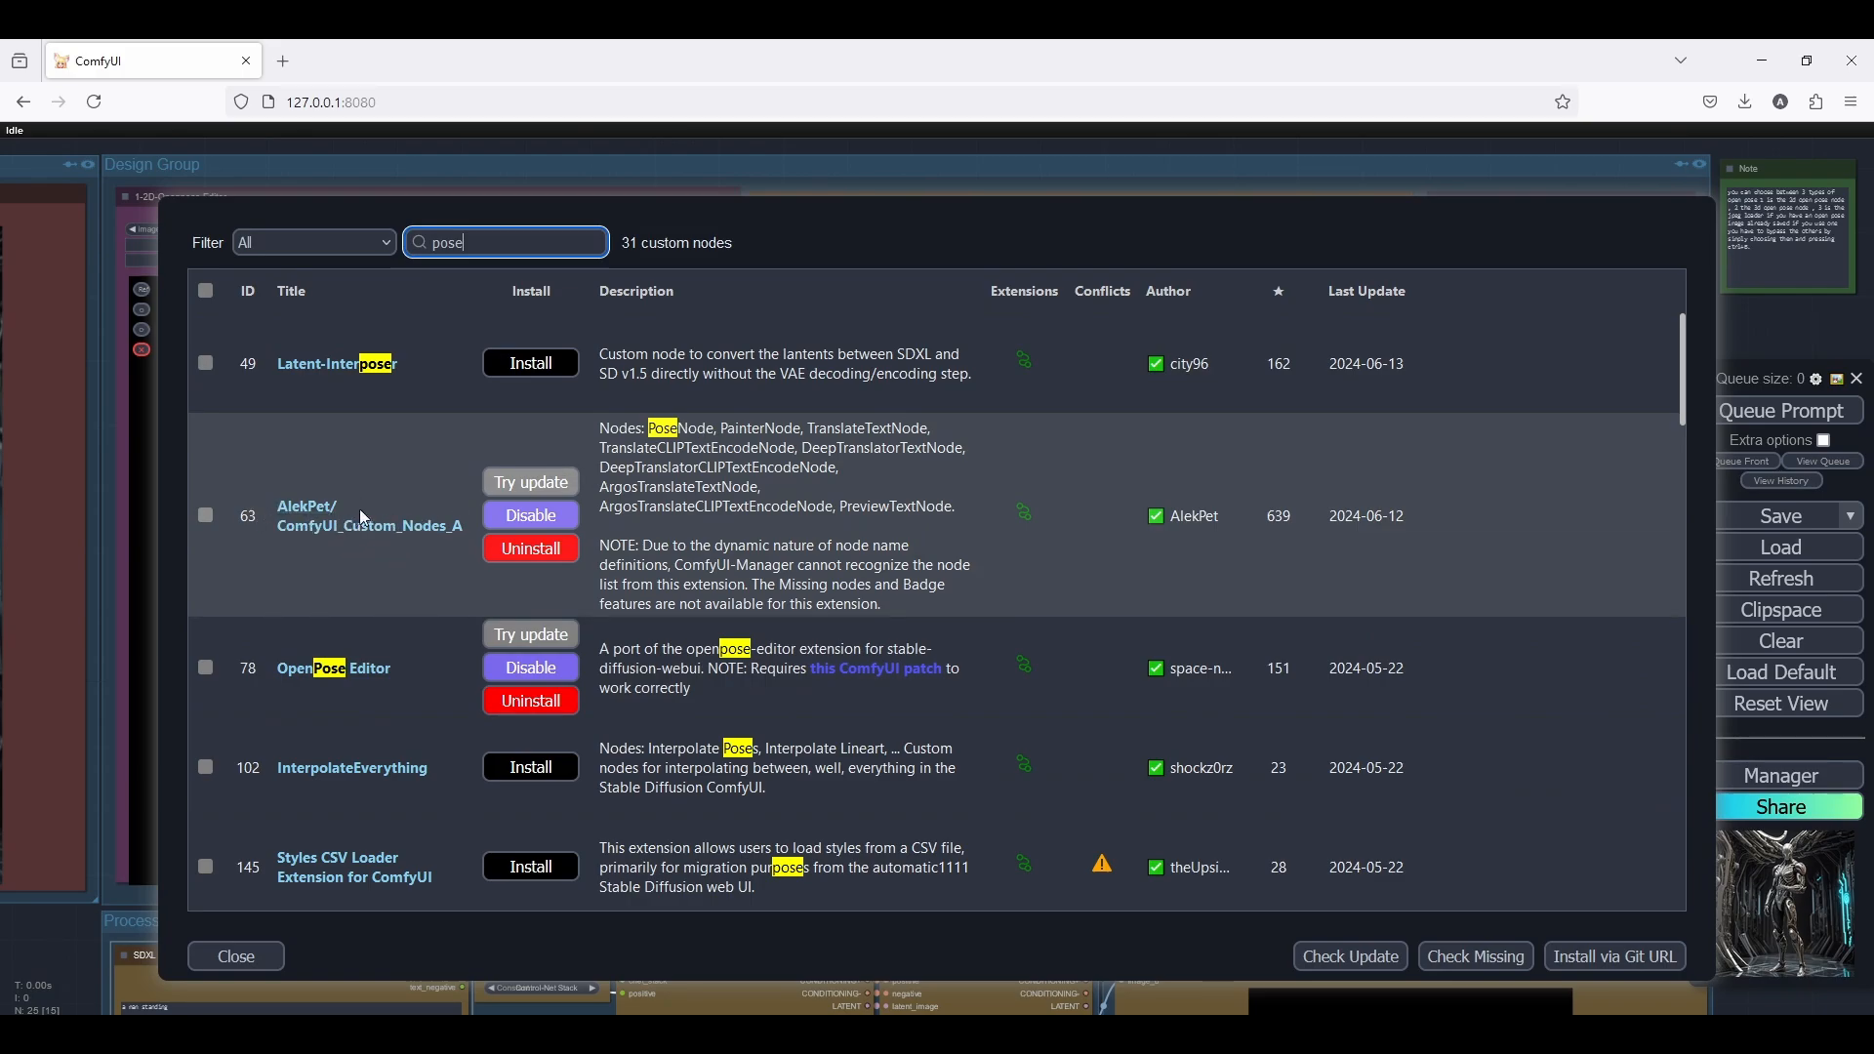
Search the custom nodes for "3d pos" and close the manager windows
{"action": "double_click", "coordinate": [488, 246]}
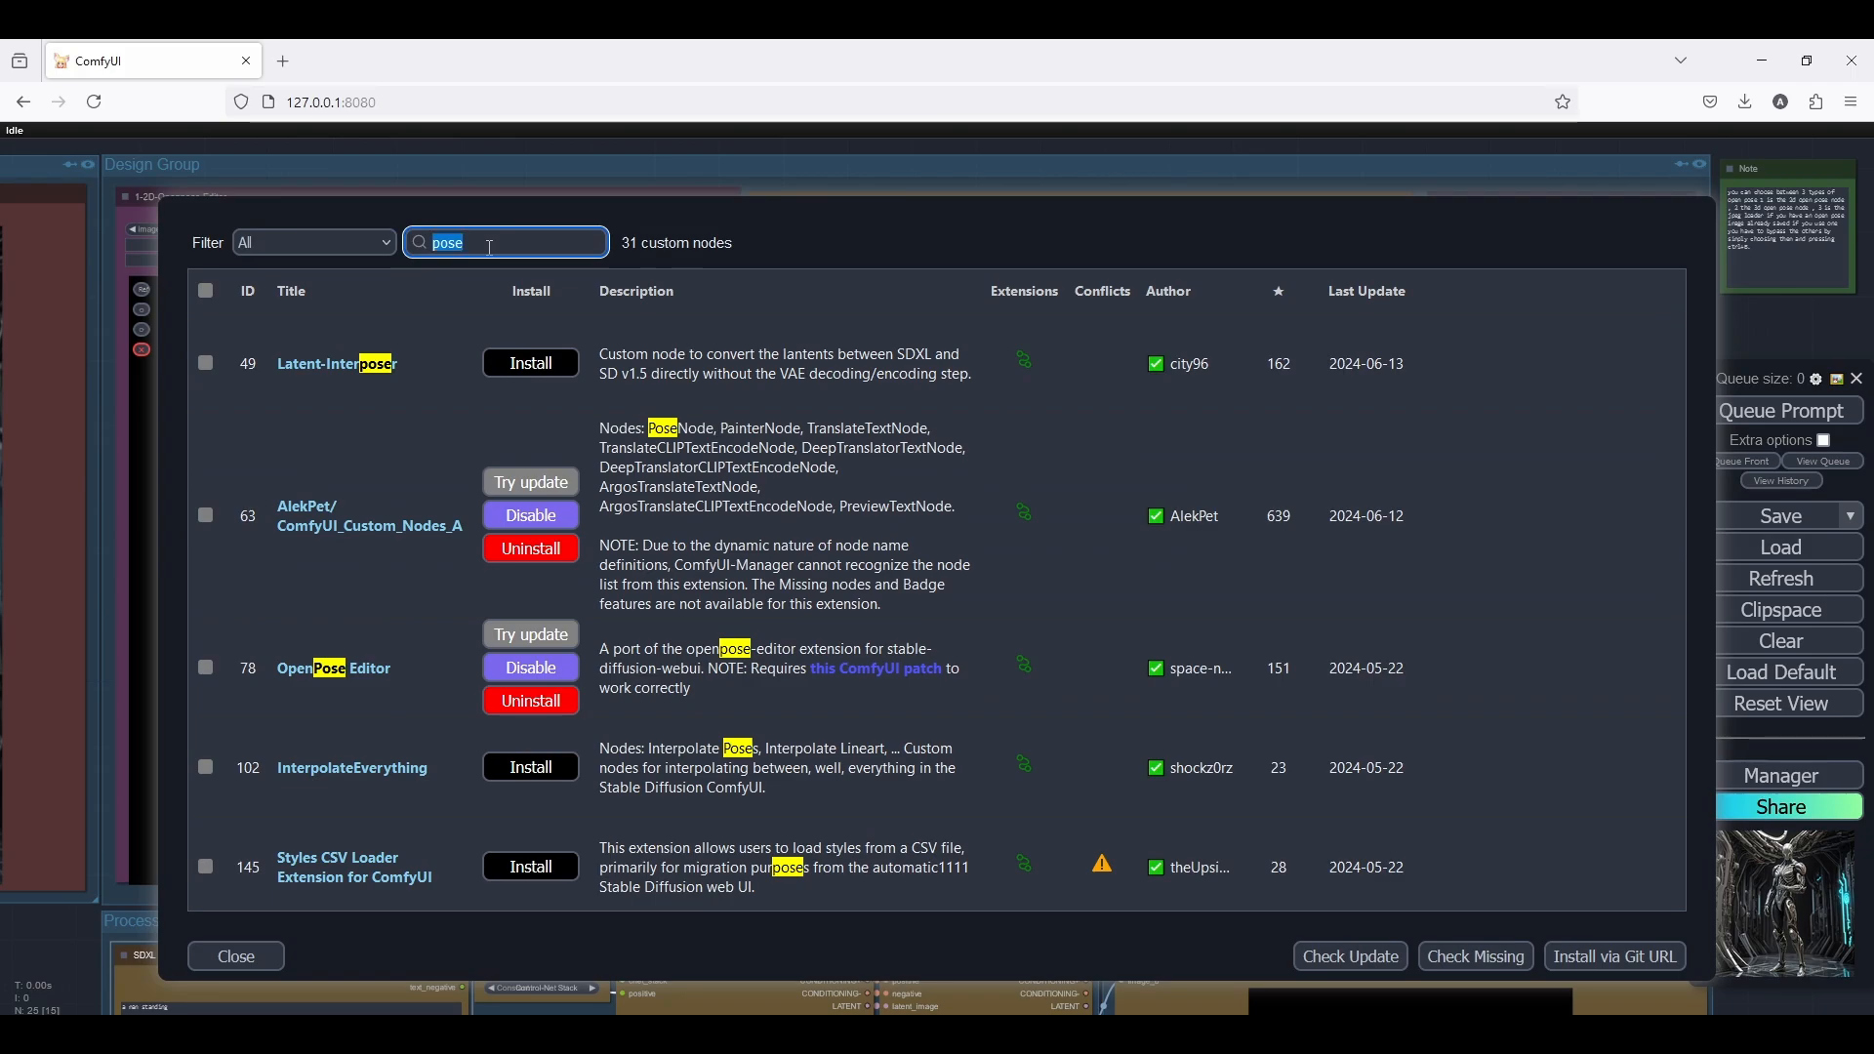
{"action": "type", "text": "3d "}
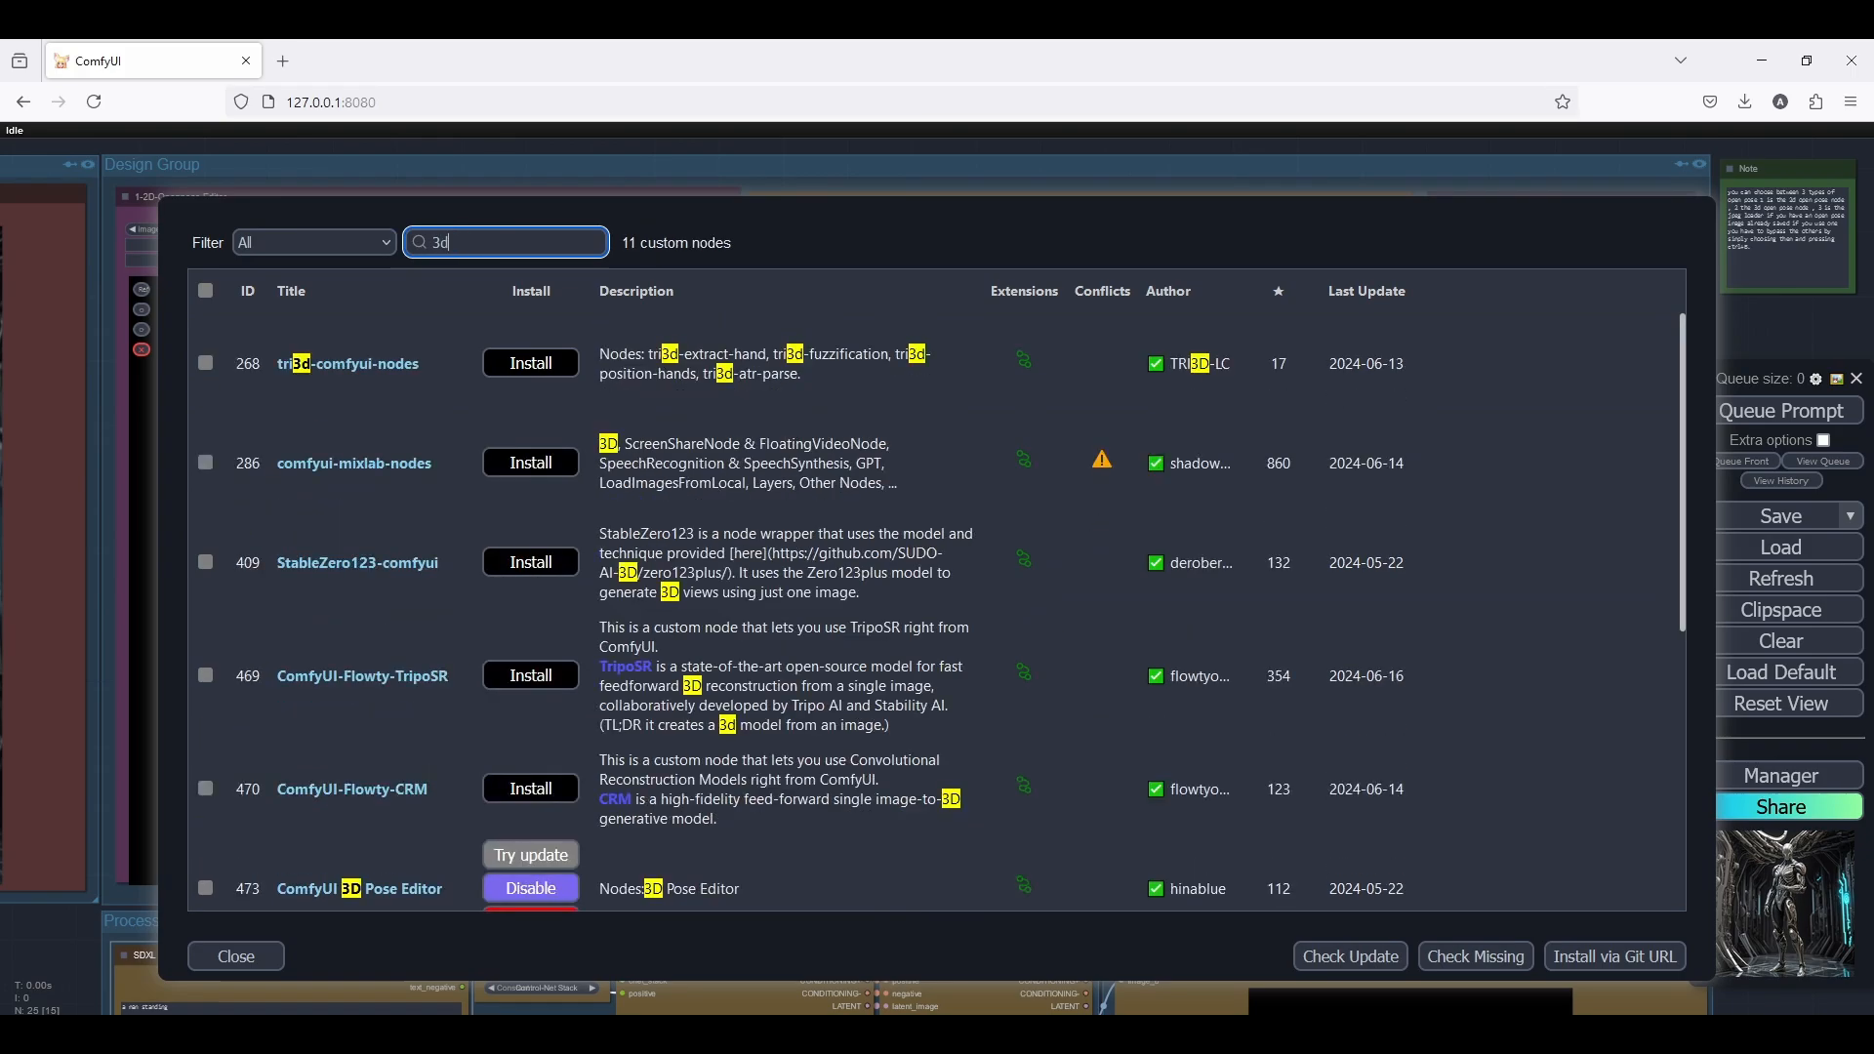
{"action": "type", "text": "pos"}
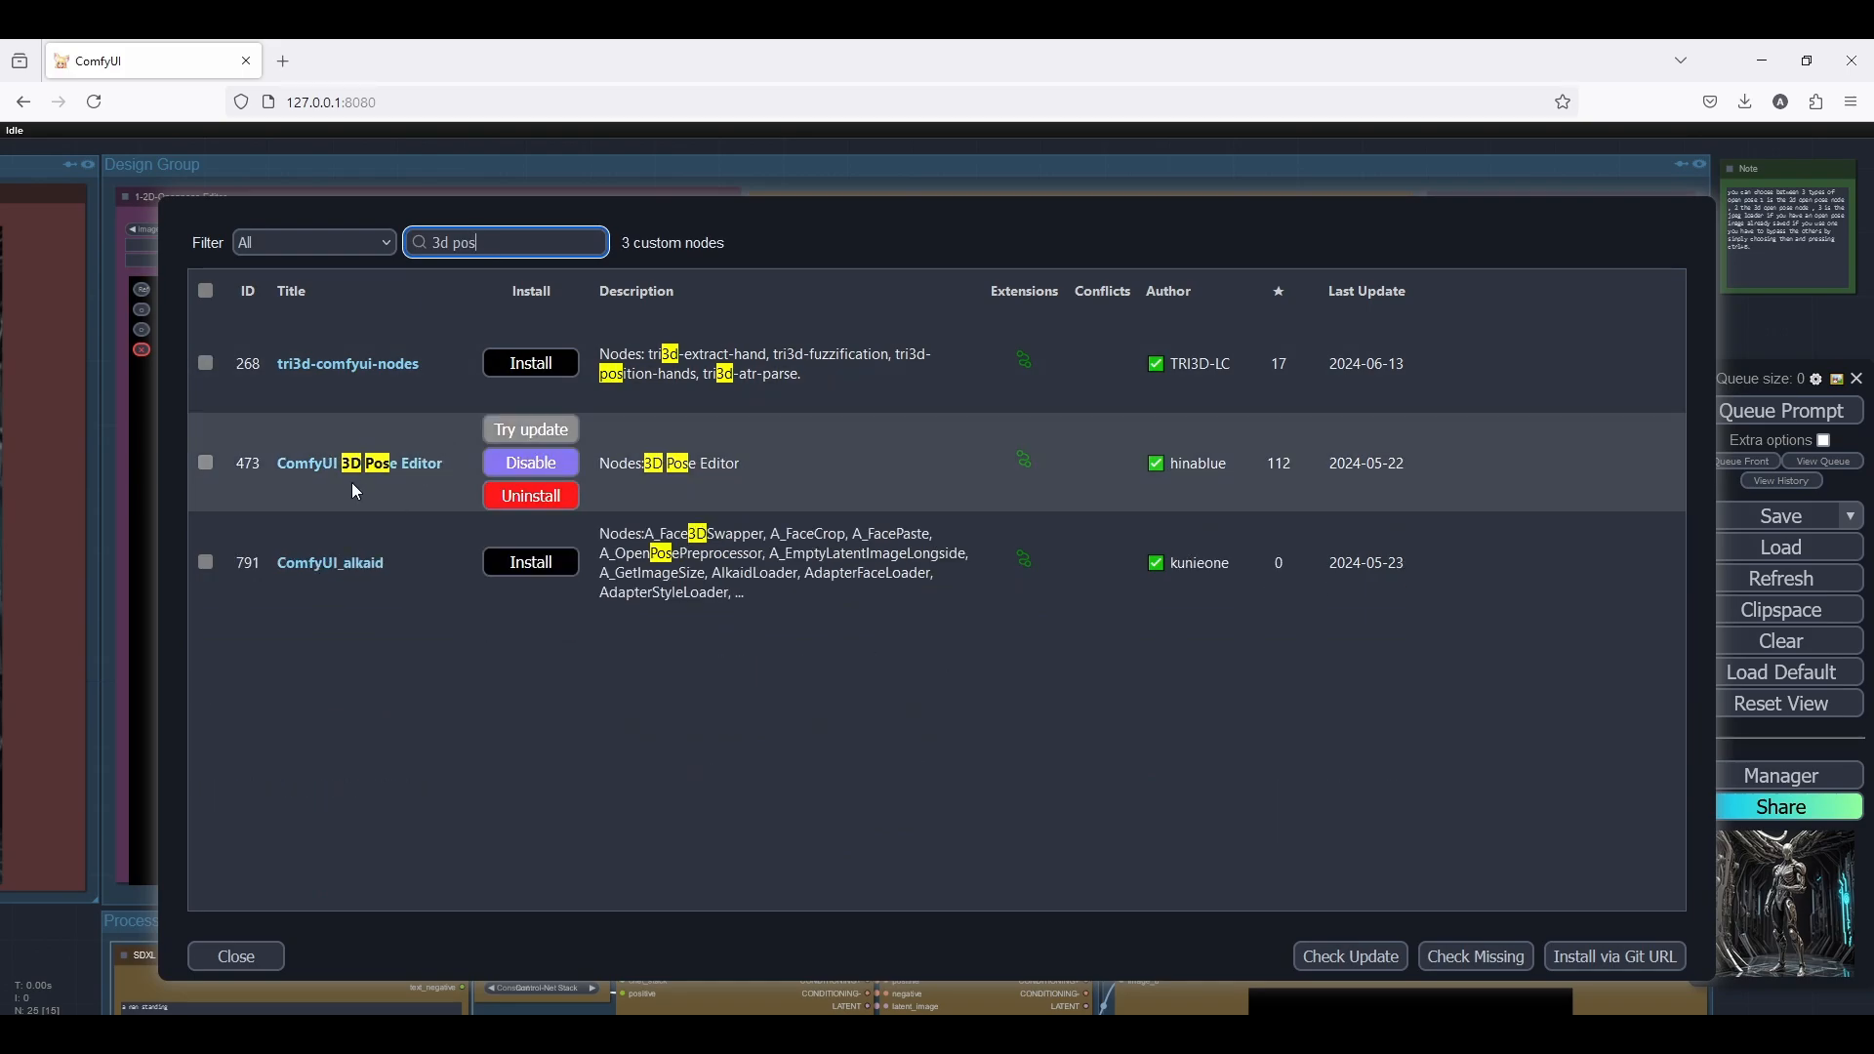
{"action": "left_click", "coordinate": [237, 956]}
{"action": "left_click", "coordinate": [993, 842]}
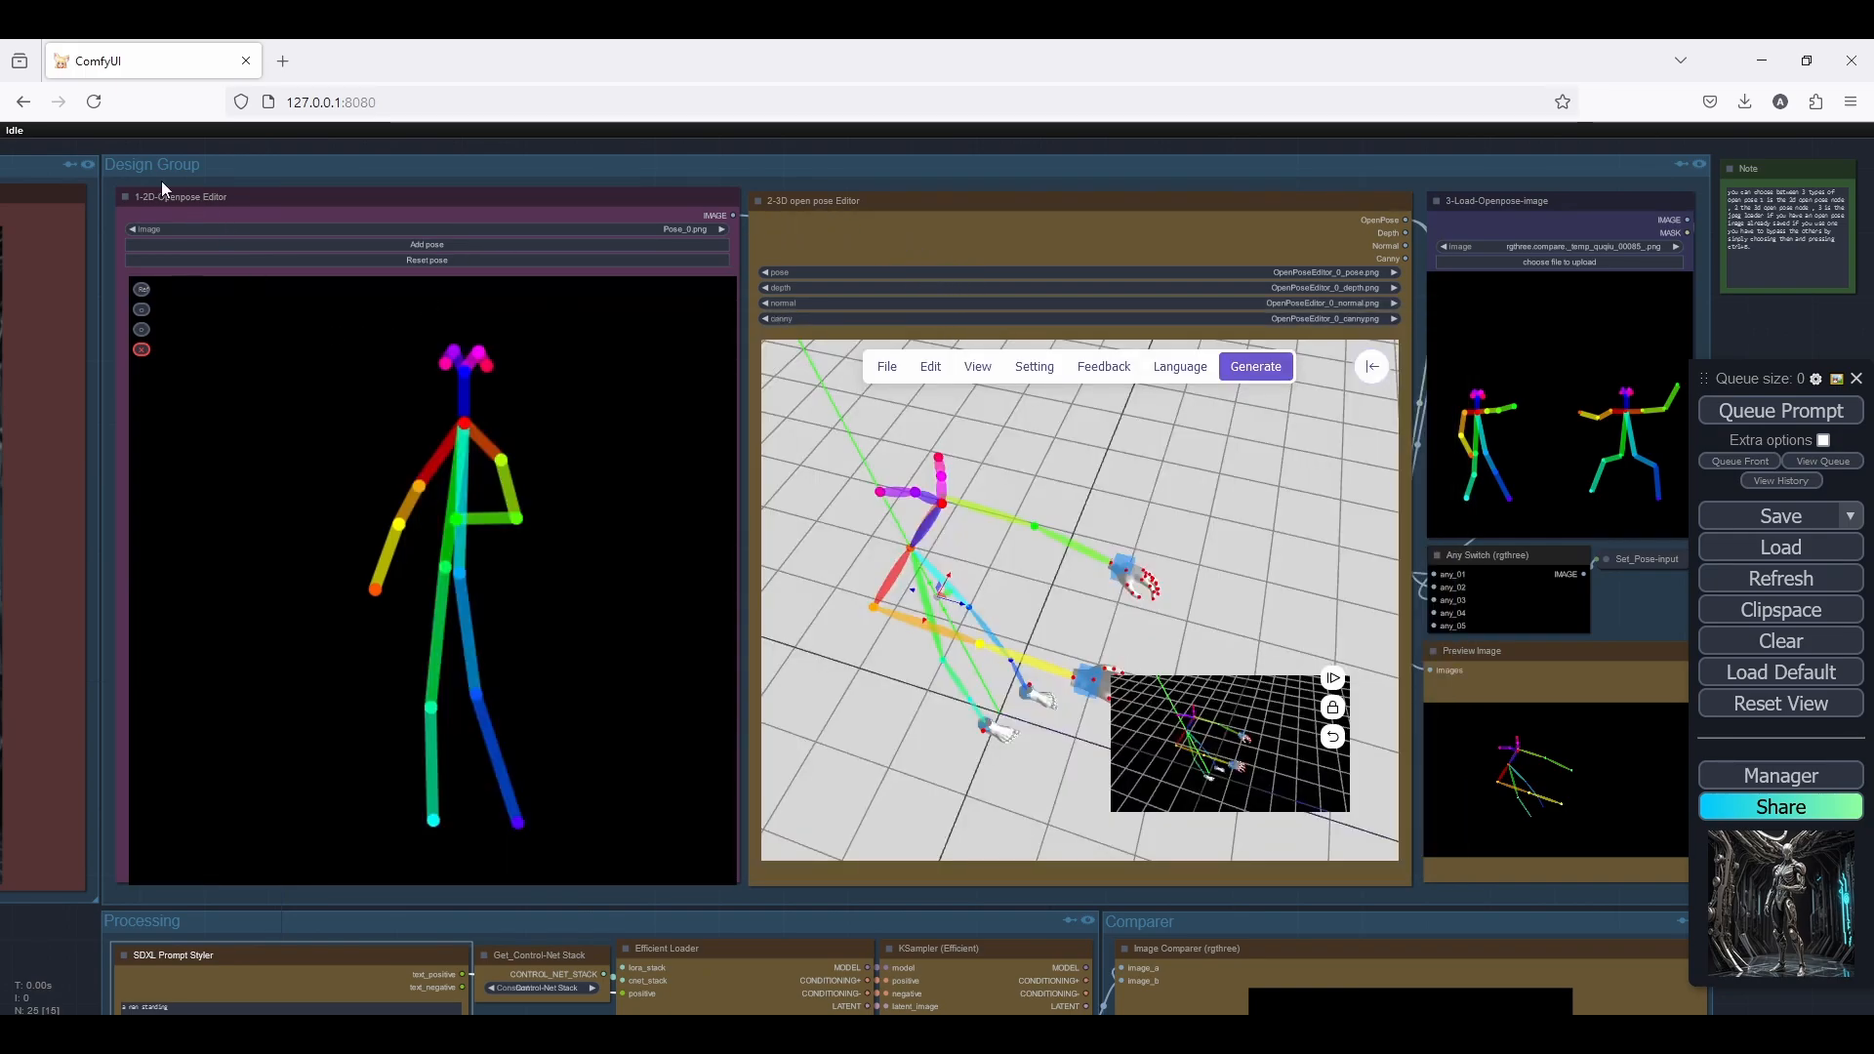
Examine the 2D Openpose Editor with its reference background, the 3D editor, the Load-Openpose-image node and the note beside them
{"action": "scroll", "coordinate": [162, 182], "scroll_direction": "up", "scroll_amount": 4}
{"action": "scroll", "coordinate": [259, 187], "scroll_direction": "down", "scroll_amount": 2}
{"action": "left_click_drag", "start_coordinate": [260, 187], "coordinate": [347, 147]}
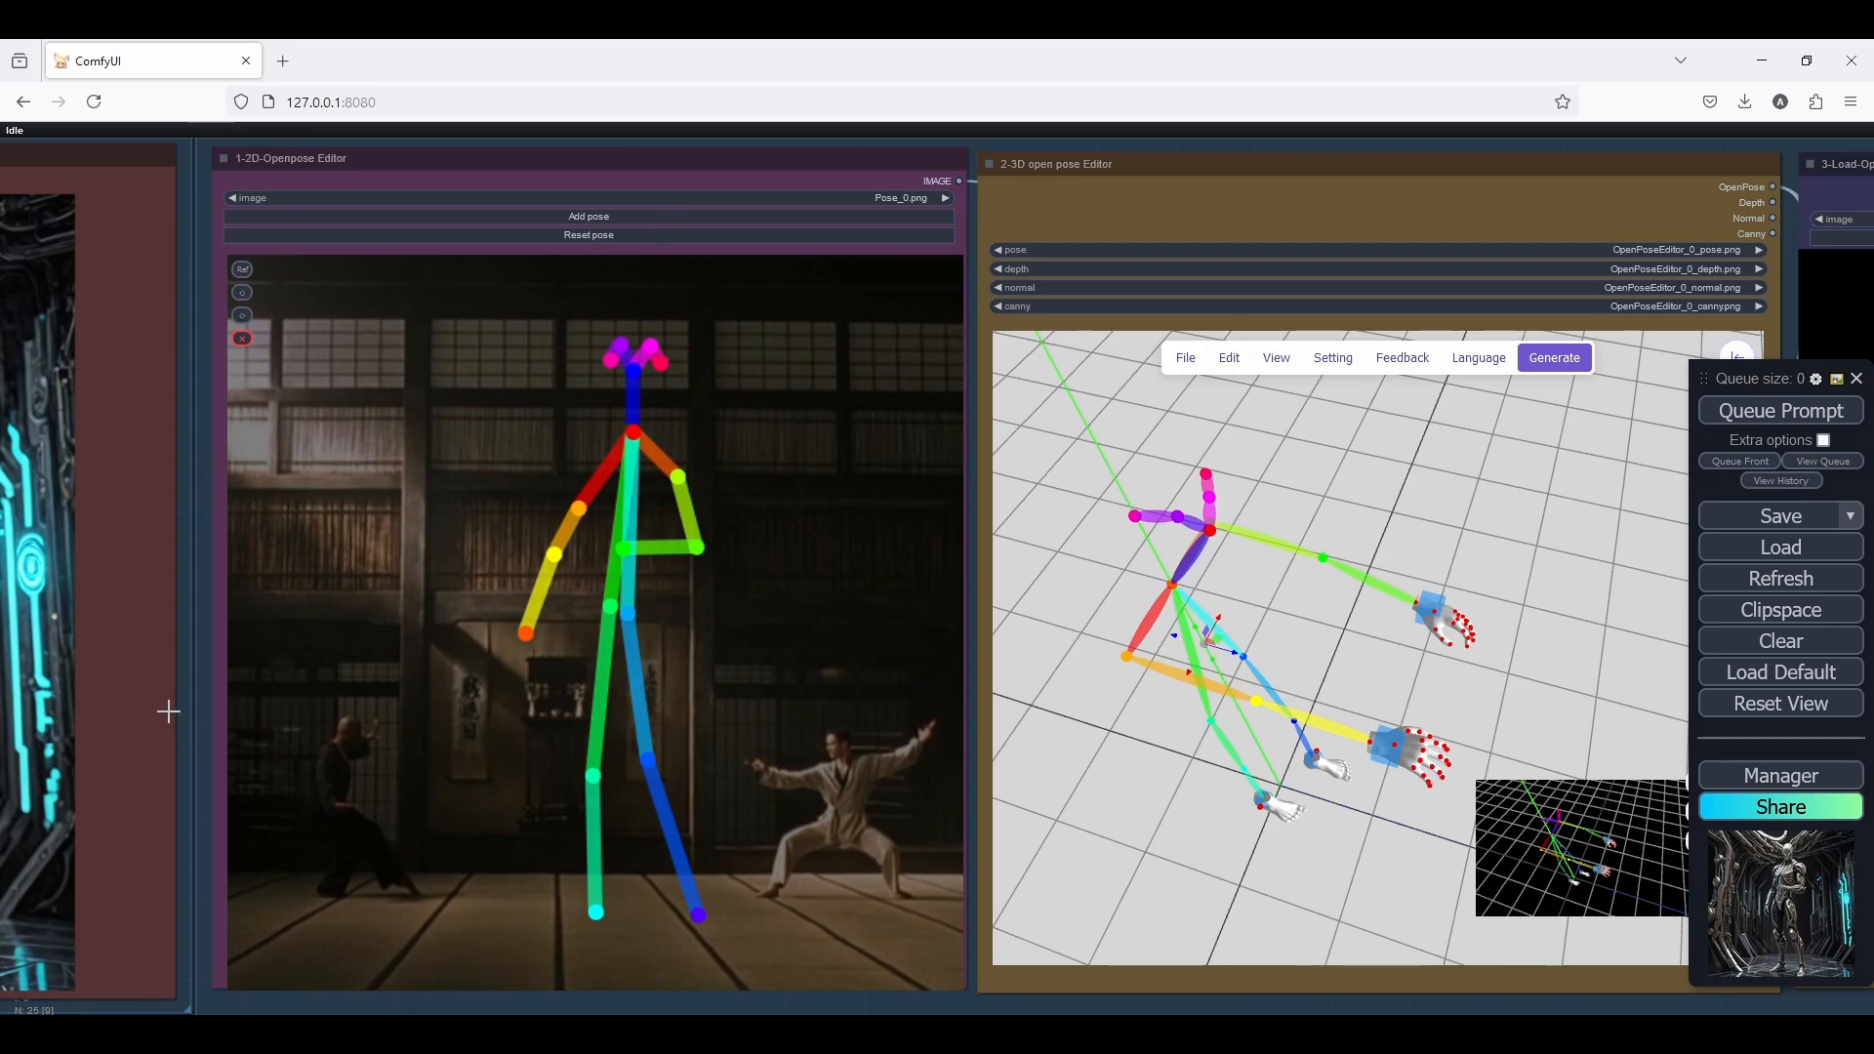
{"action": "scroll", "coordinate": [167, 712], "scroll_direction": "down", "scroll_amount": 5}
{"action": "scroll", "coordinate": [849, 732], "scroll_direction": "up", "scroll_amount": 3}
{"action": "scroll", "coordinate": [722, 664], "scroll_direction": "up", "scroll_amount": 5}
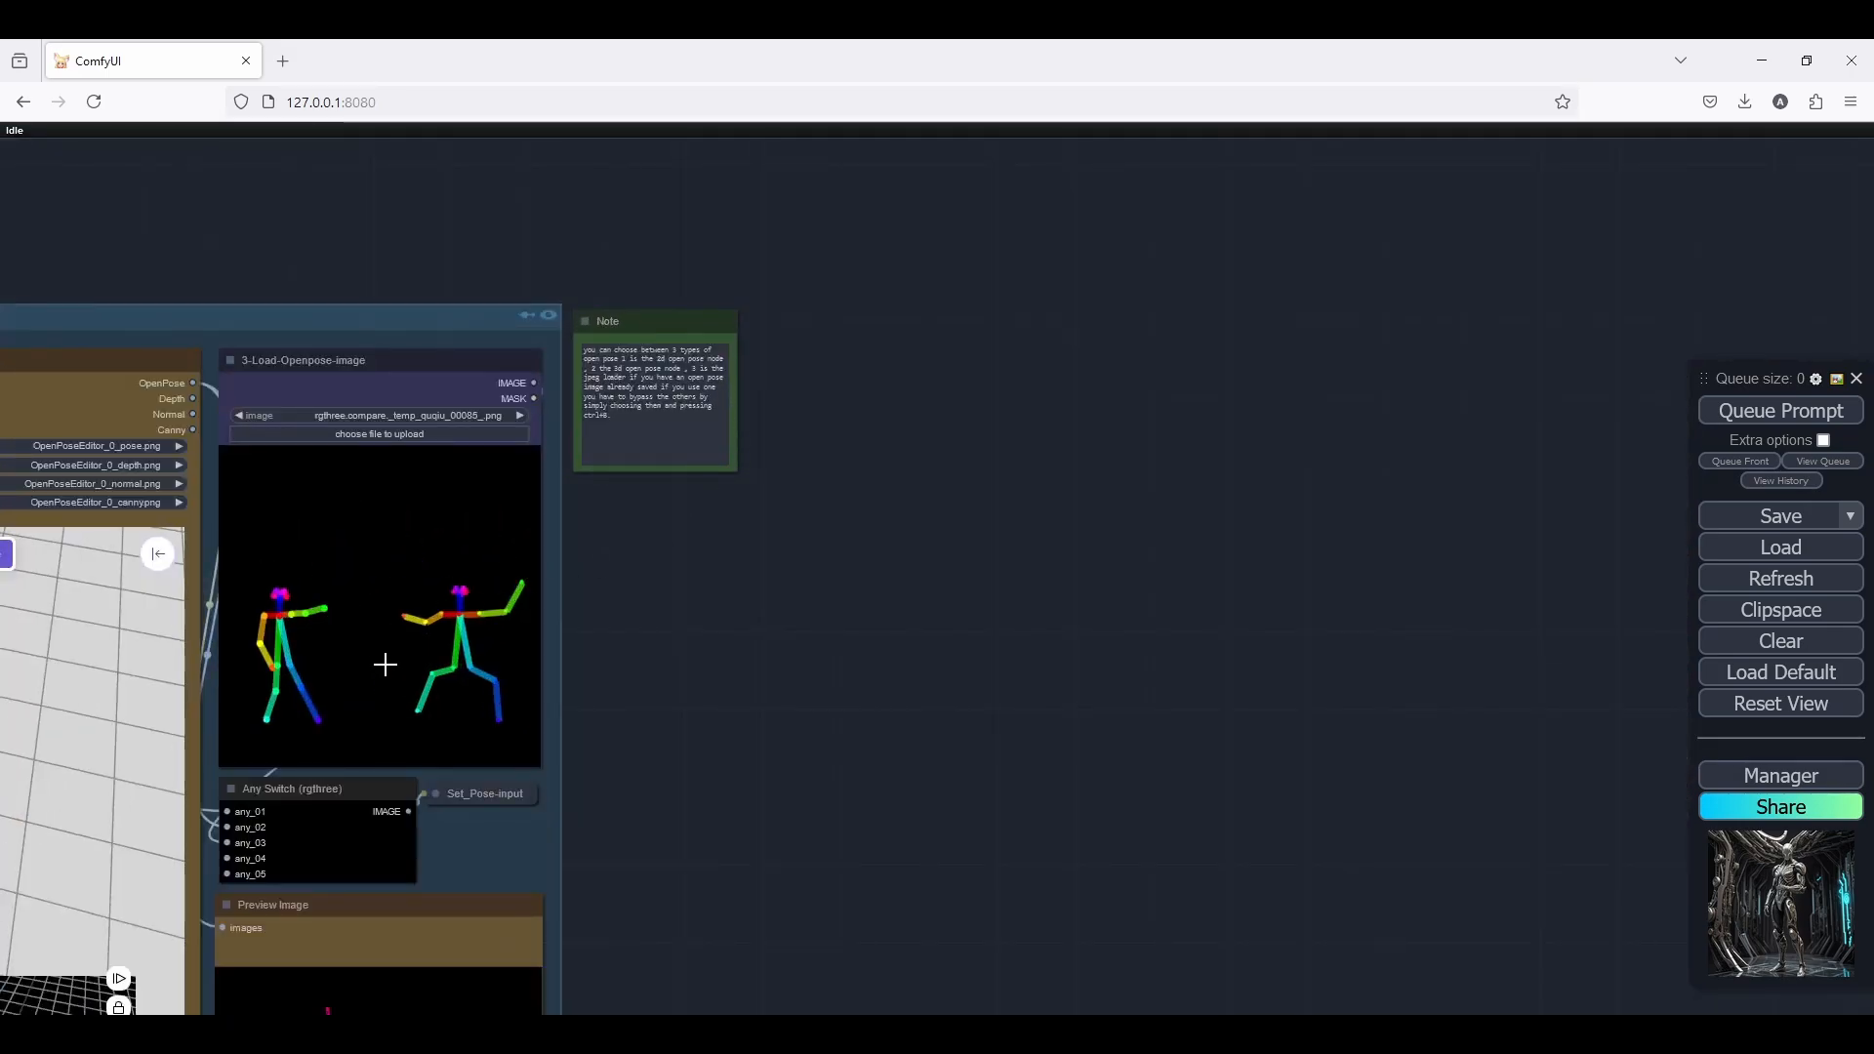
{"action": "left_click_drag", "start_coordinate": [879, 635], "coordinate": [1323, 615]}
{"action": "scroll", "coordinate": [1436, 585], "scroll_direction": "down", "scroll_amount": 3}
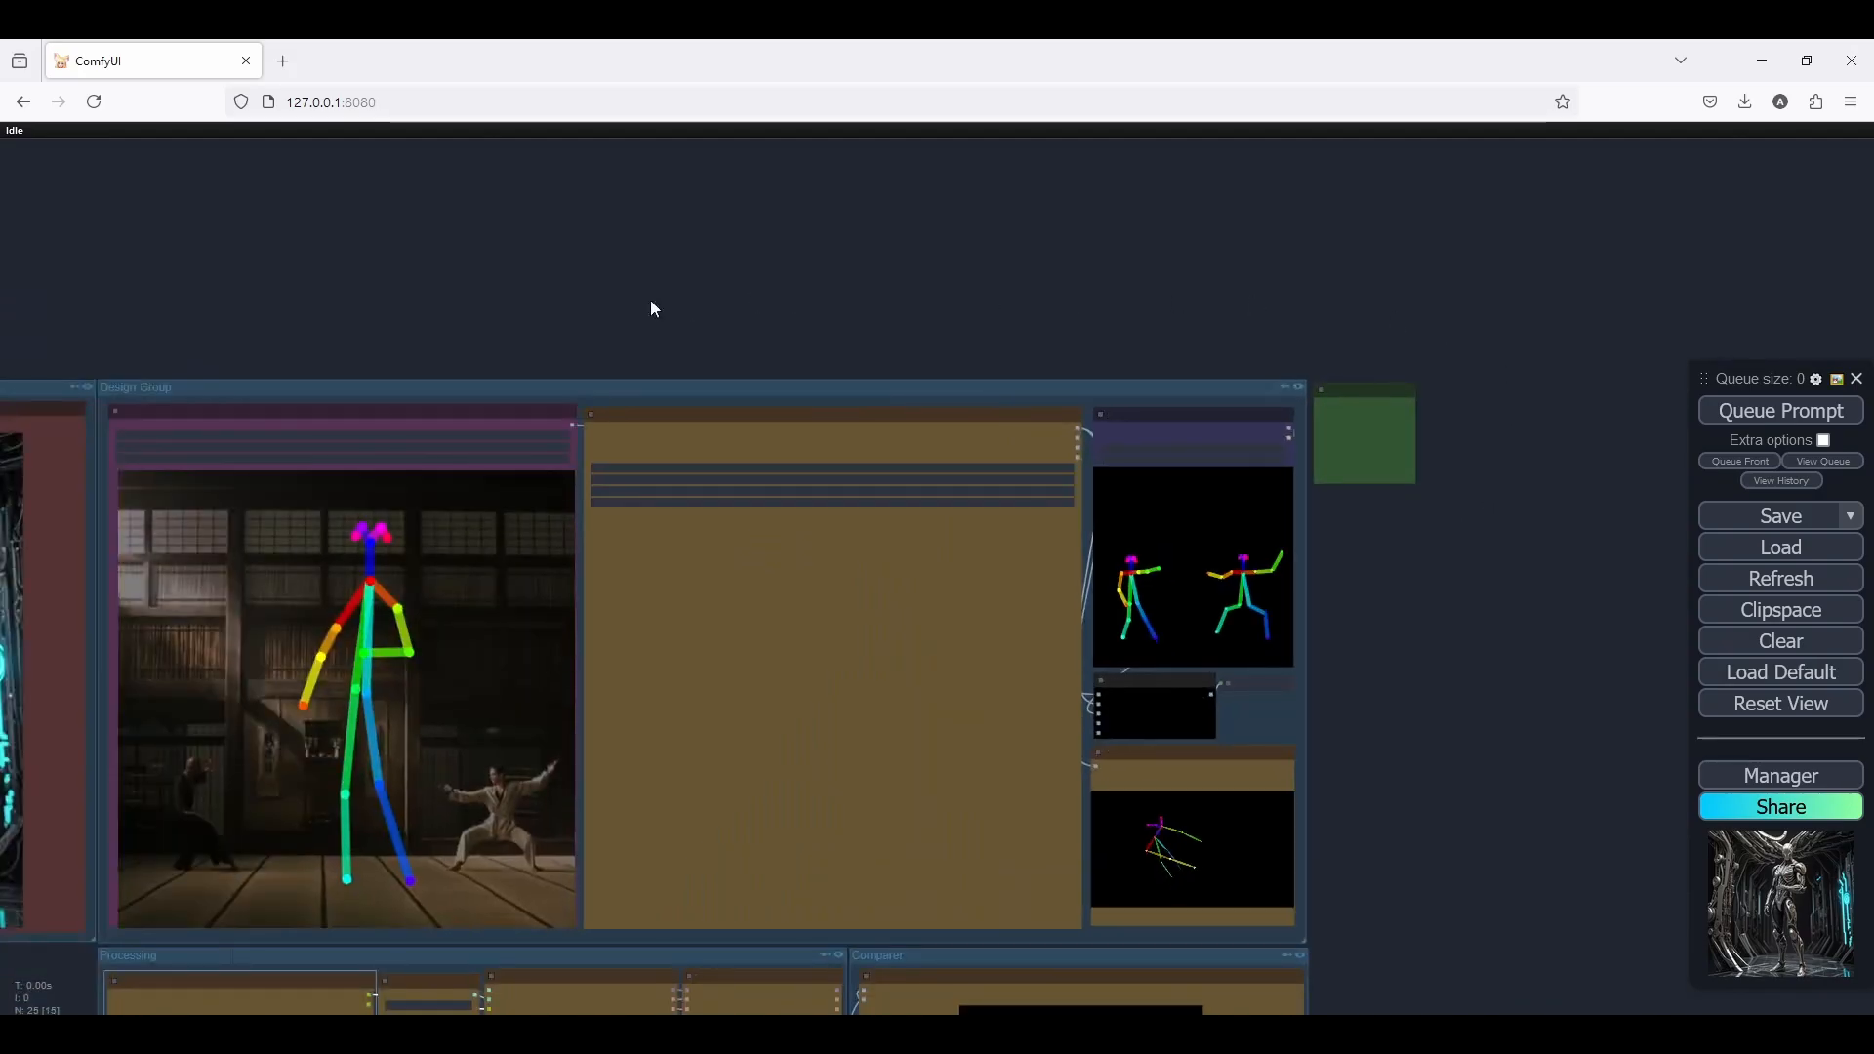
{"action": "left_click_drag", "start_coordinate": [348, 300], "coordinate": [486, 121]}
{"action": "scroll", "coordinate": [470, 216], "scroll_direction": "up", "scroll_amount": 2}
{"action": "scroll", "coordinate": [484, 182], "scroll_direction": "up", "scroll_amount": 2}
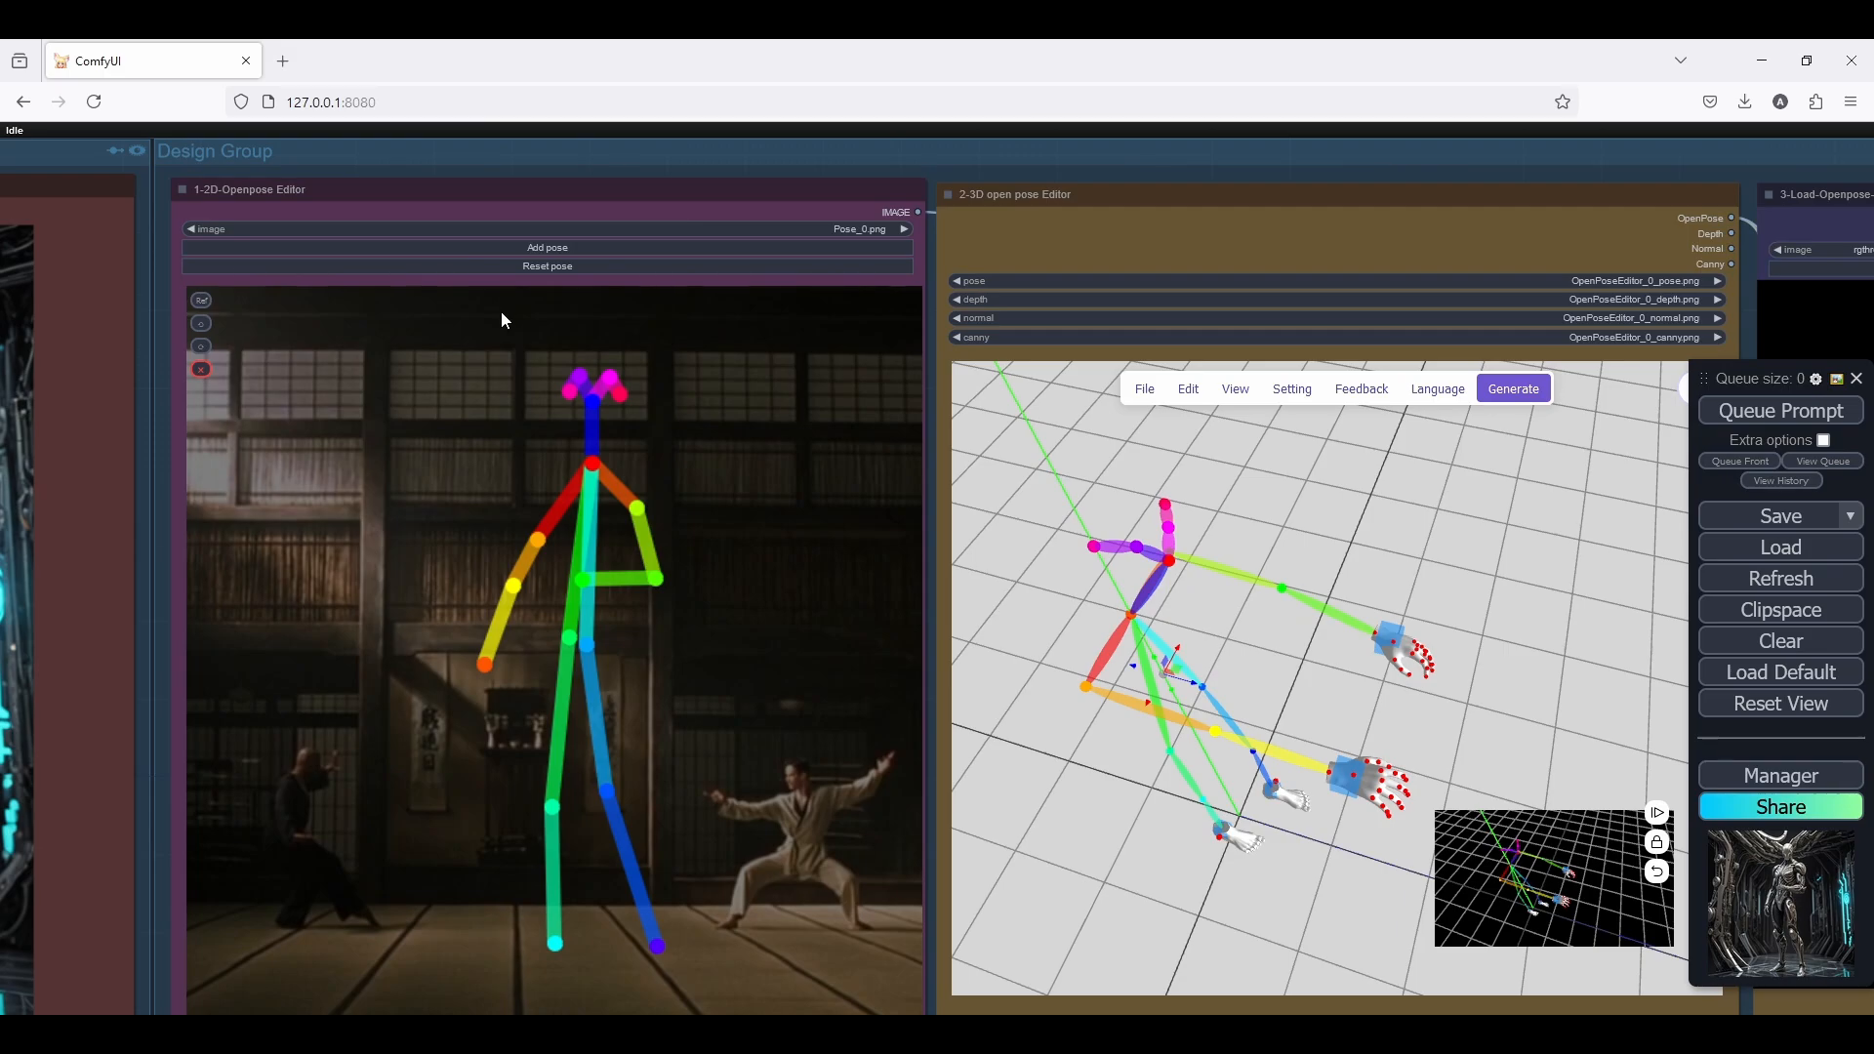
Revert the 2D figure's stretched forearm and move the bent arm's hand slightly lower
{"action": "left_click", "coordinate": [203, 332]}
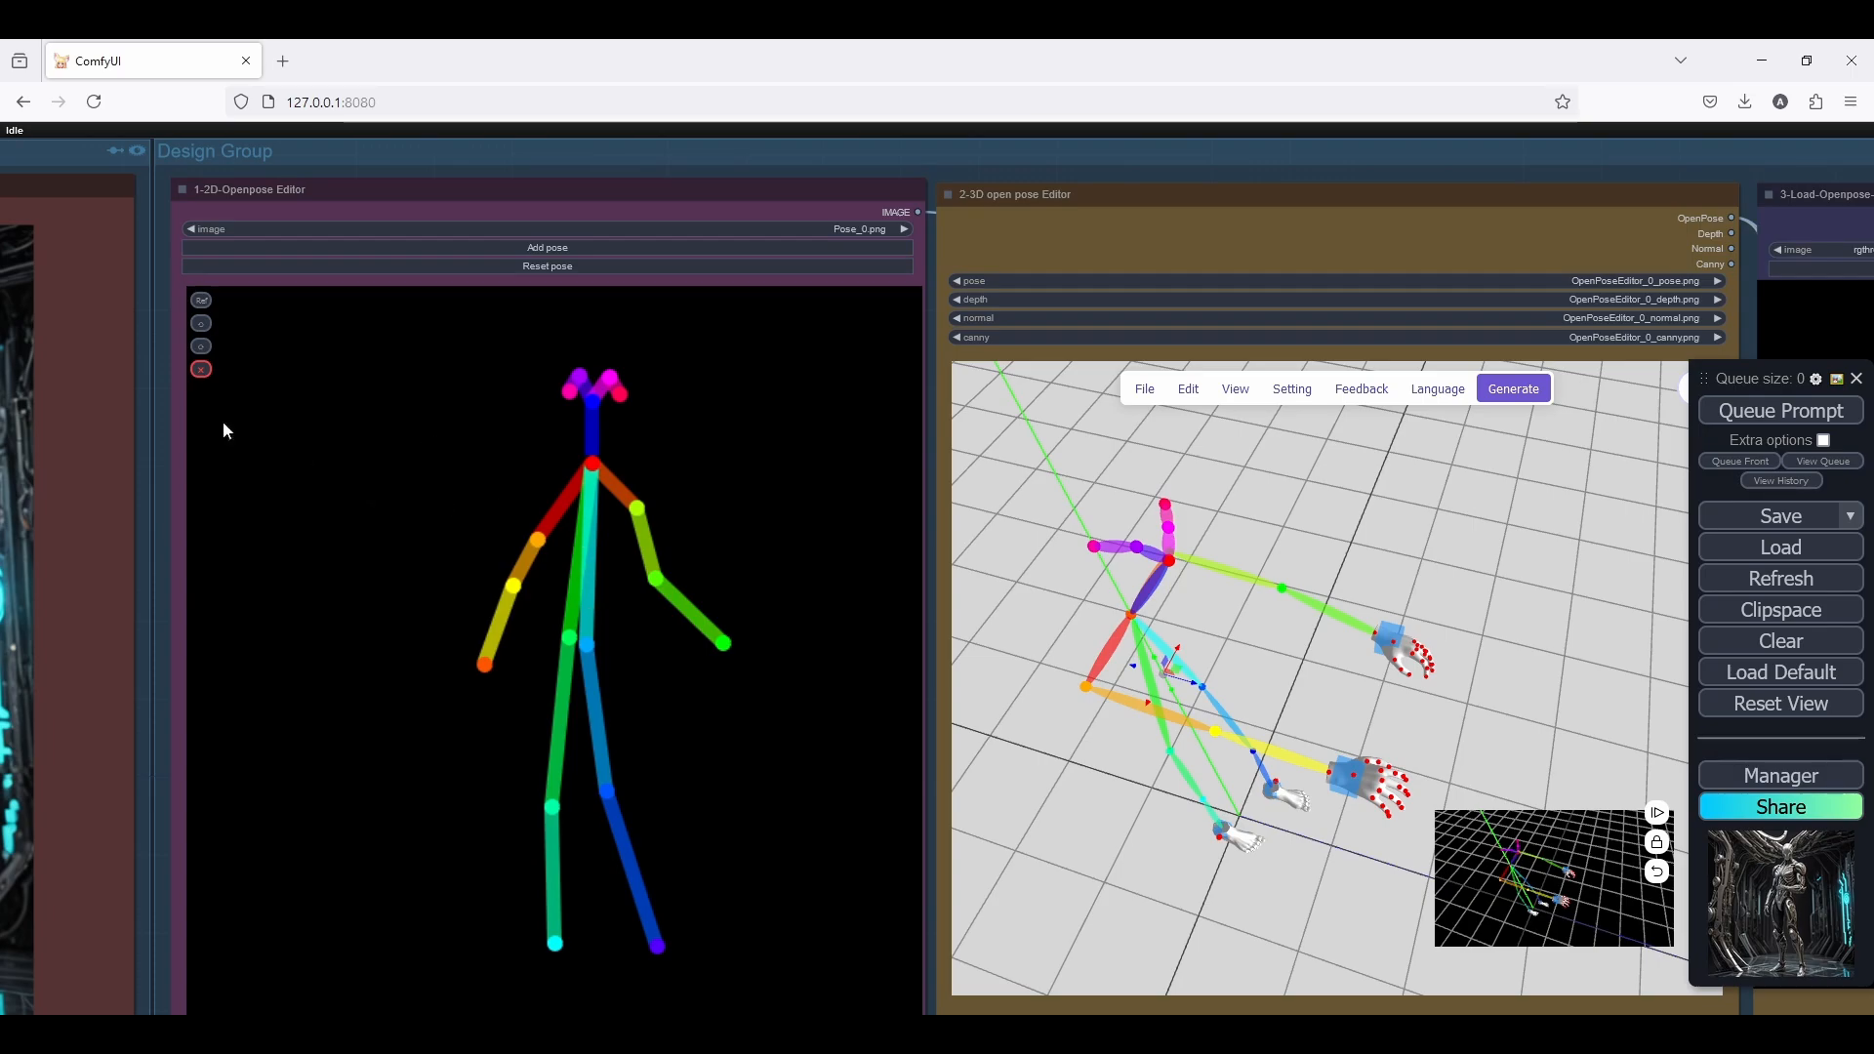
{"action": "left_click", "coordinate": [200, 350]}
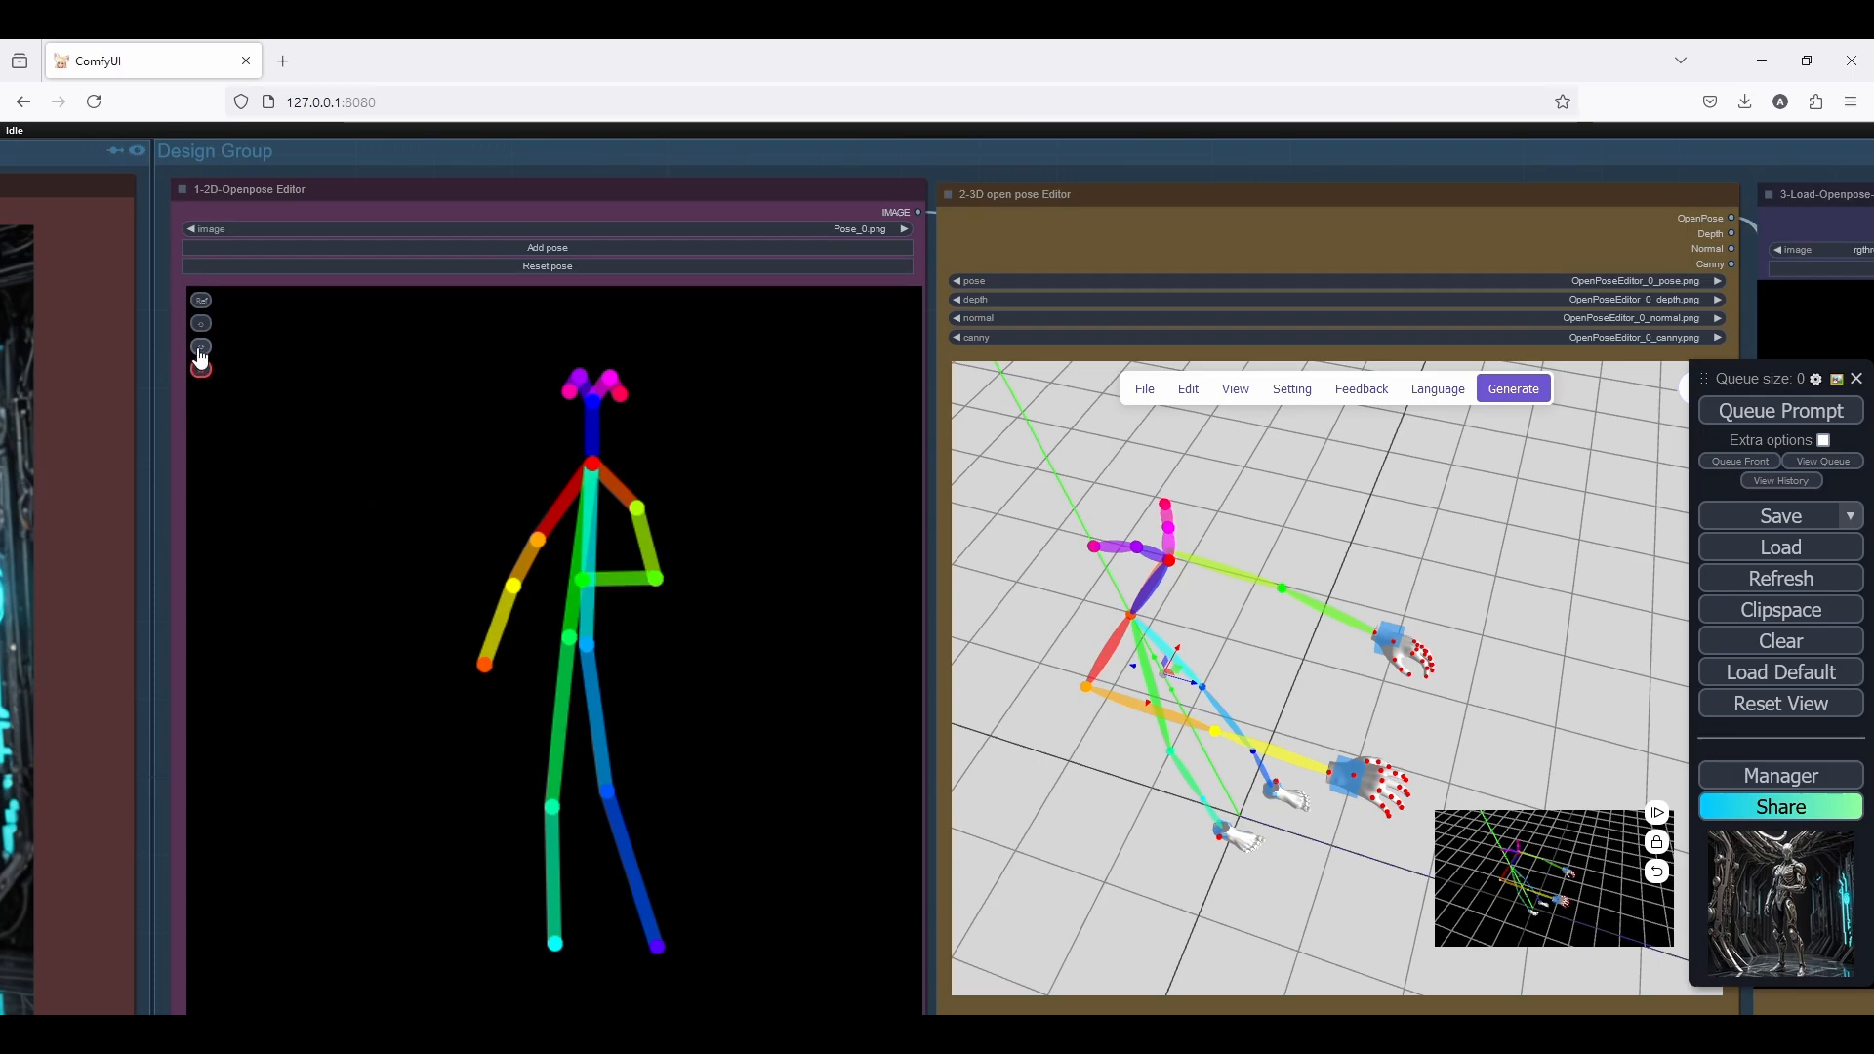
{"action": "left_click_drag", "start_coordinate": [579, 580], "coordinate": [590, 598]}
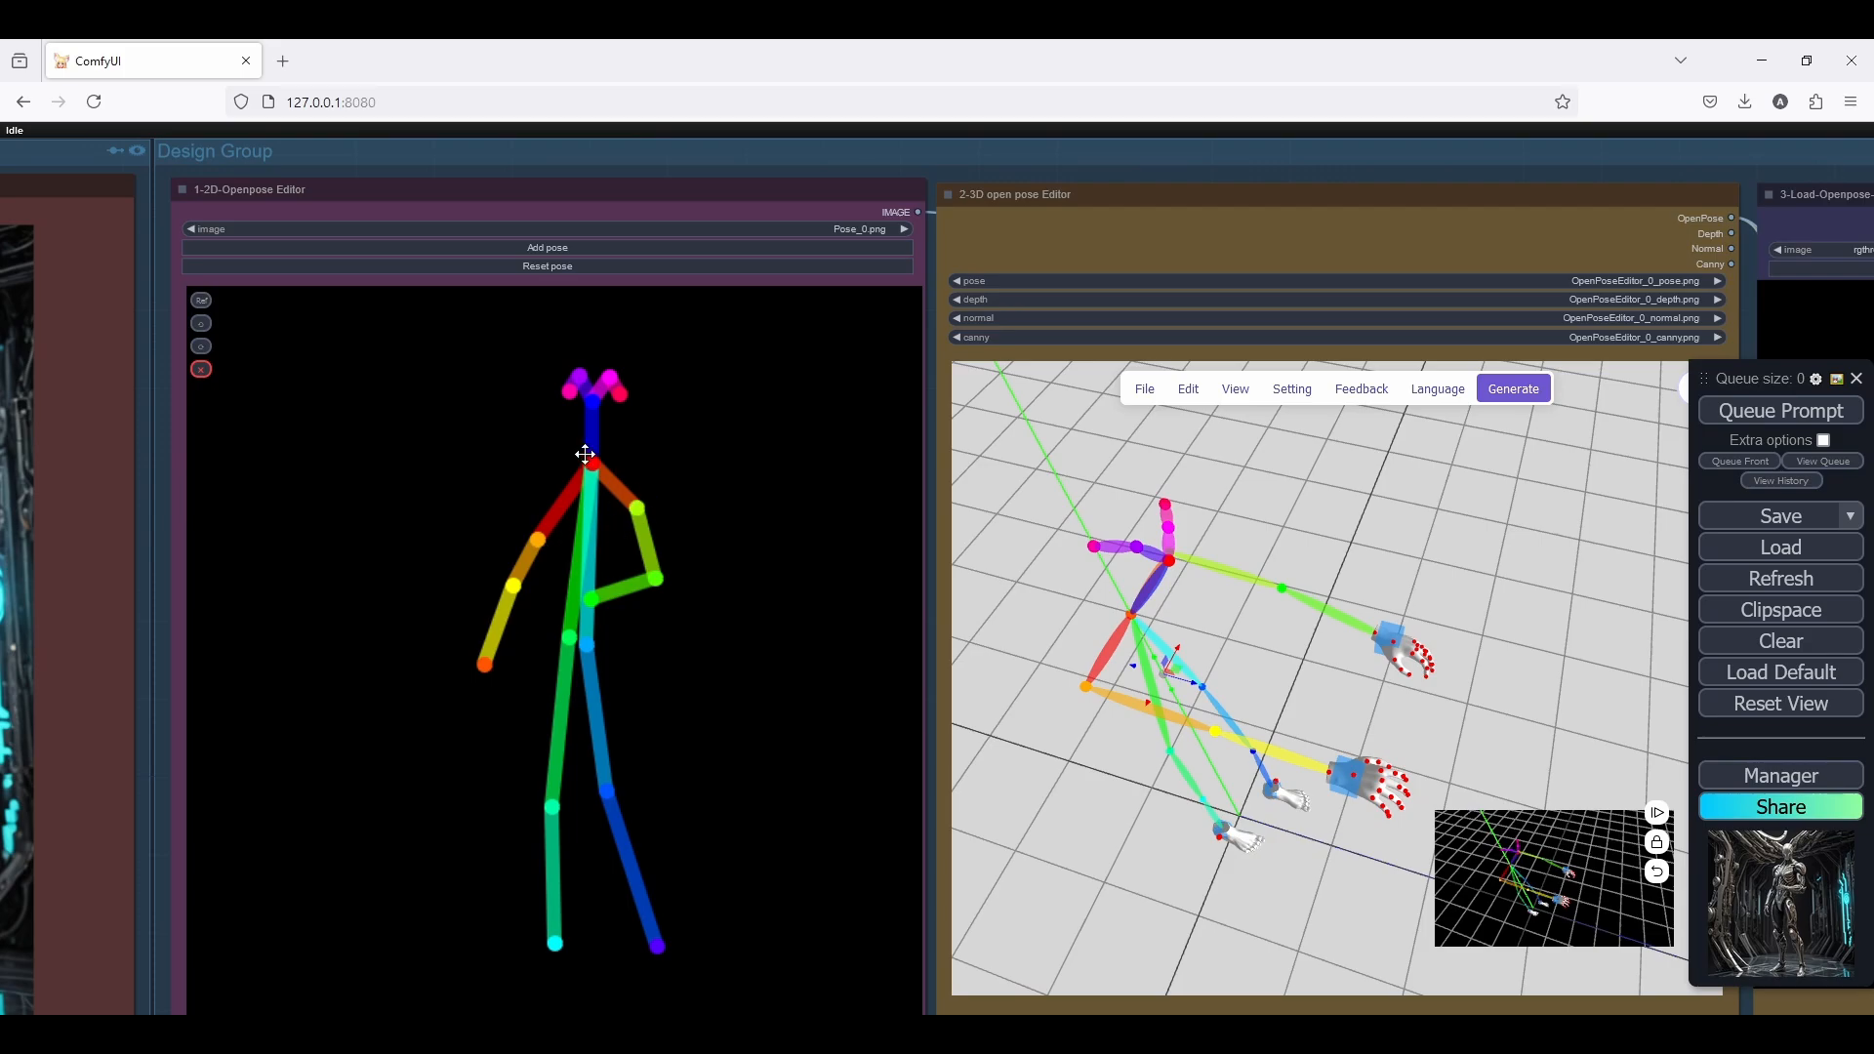
Add a second pose in the 2D Openpose Editor, place it beside the existing figure and scale it down
{"action": "scroll", "coordinate": [506, 210], "scroll_direction": "down", "scroll_amount": 1}
{"action": "left_click_drag", "start_coordinate": [506, 210], "coordinate": [504, 168]}
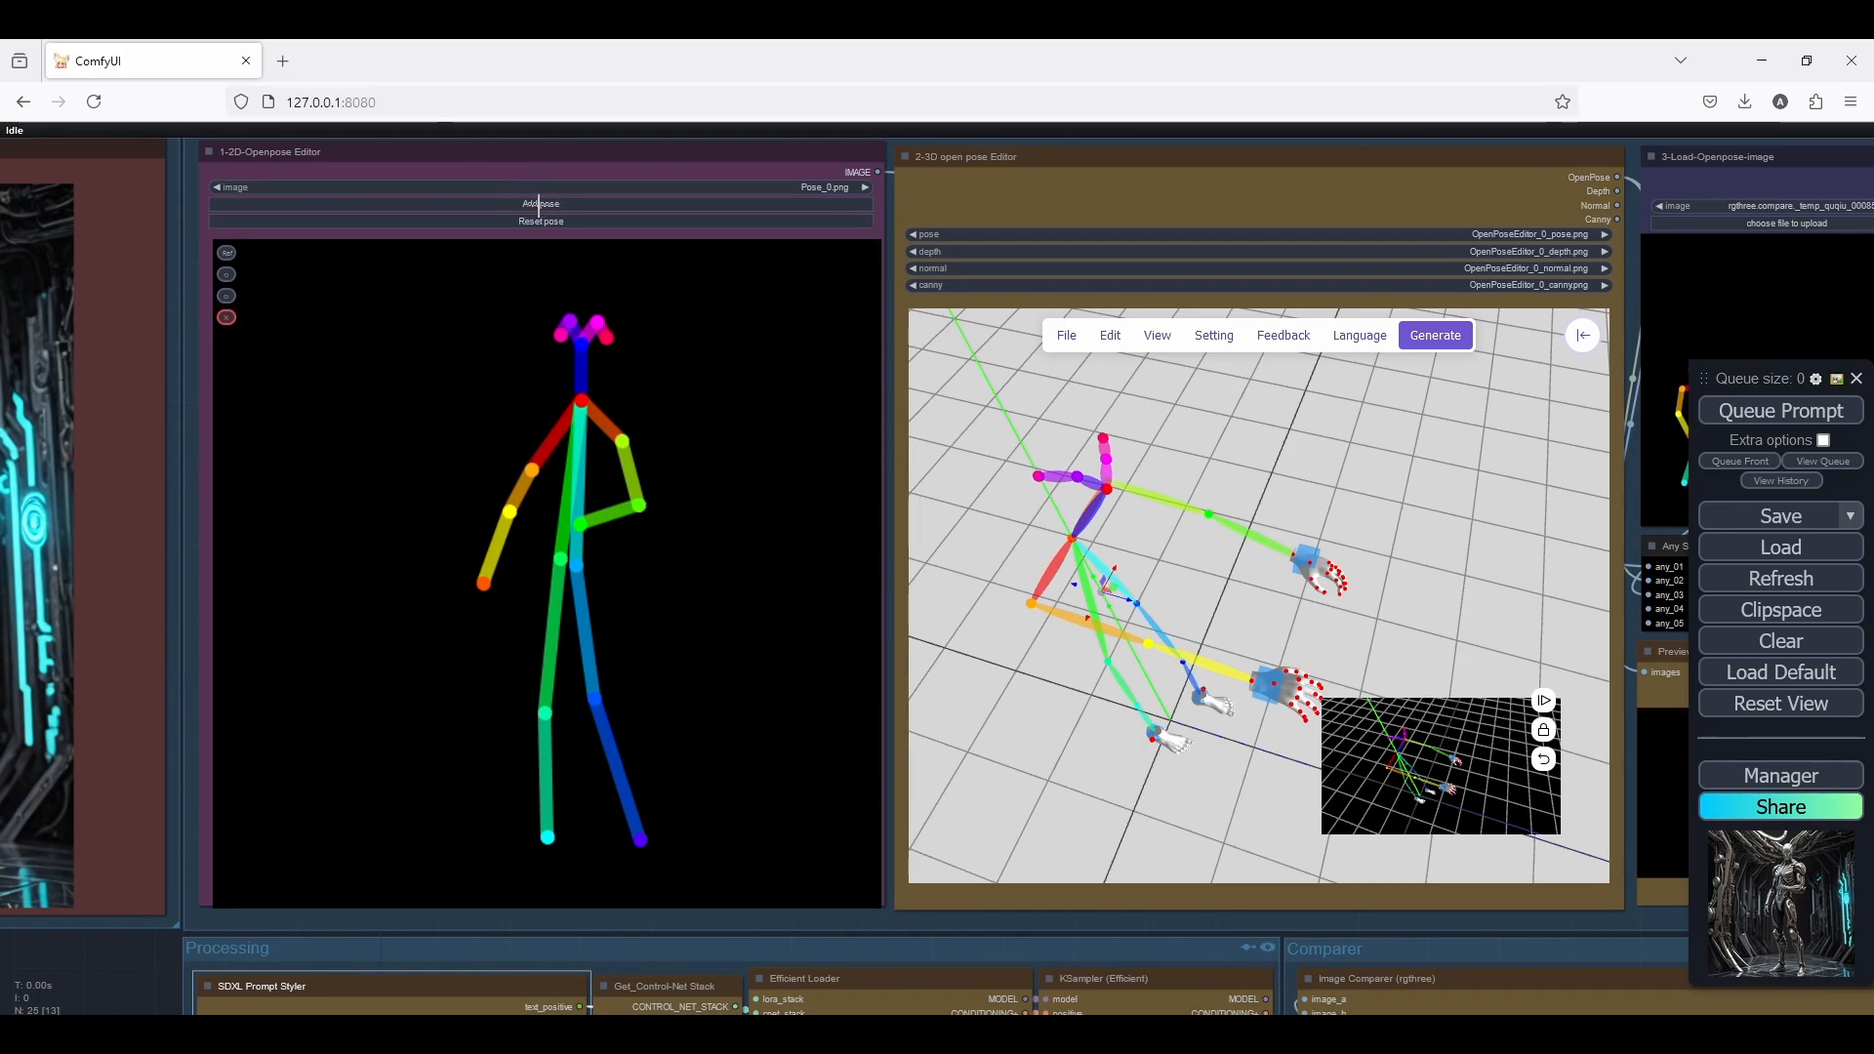
{"action": "left_click", "coordinate": [539, 203]}
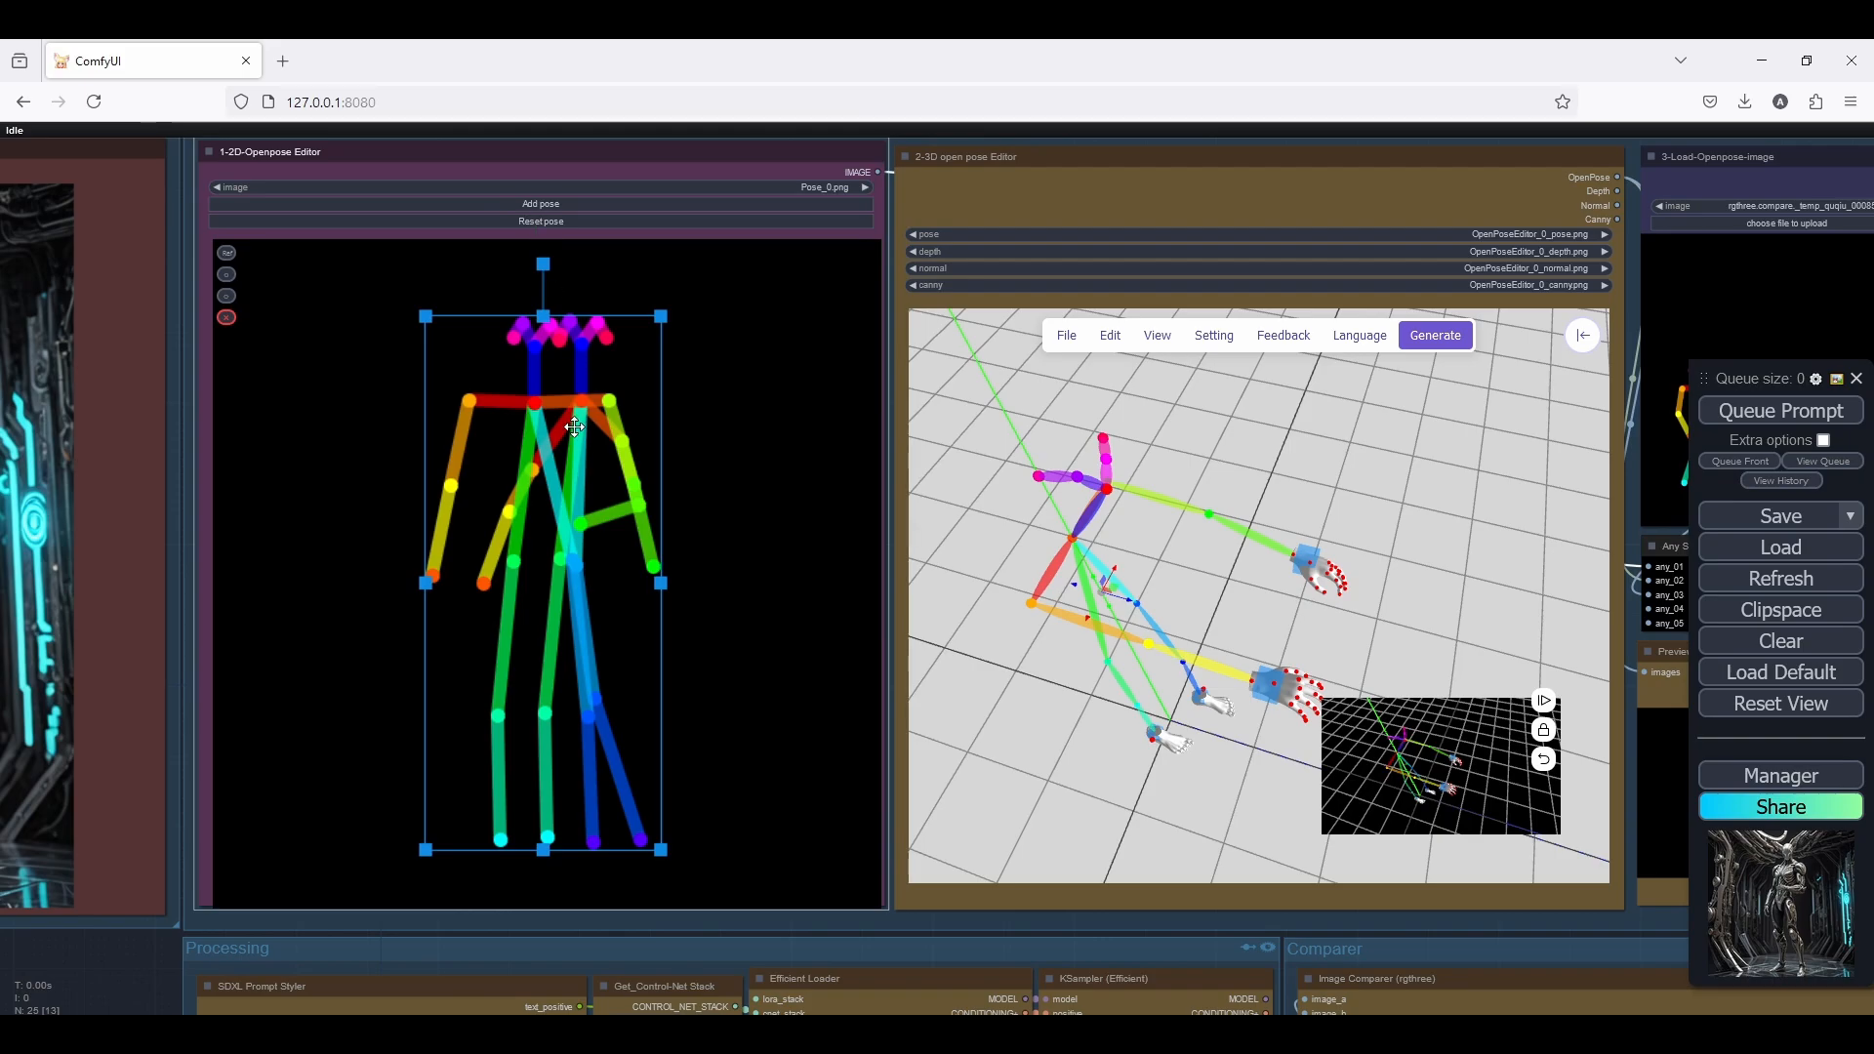
{"action": "left_click_drag", "start_coordinate": [574, 426], "coordinate": [393, 416]}
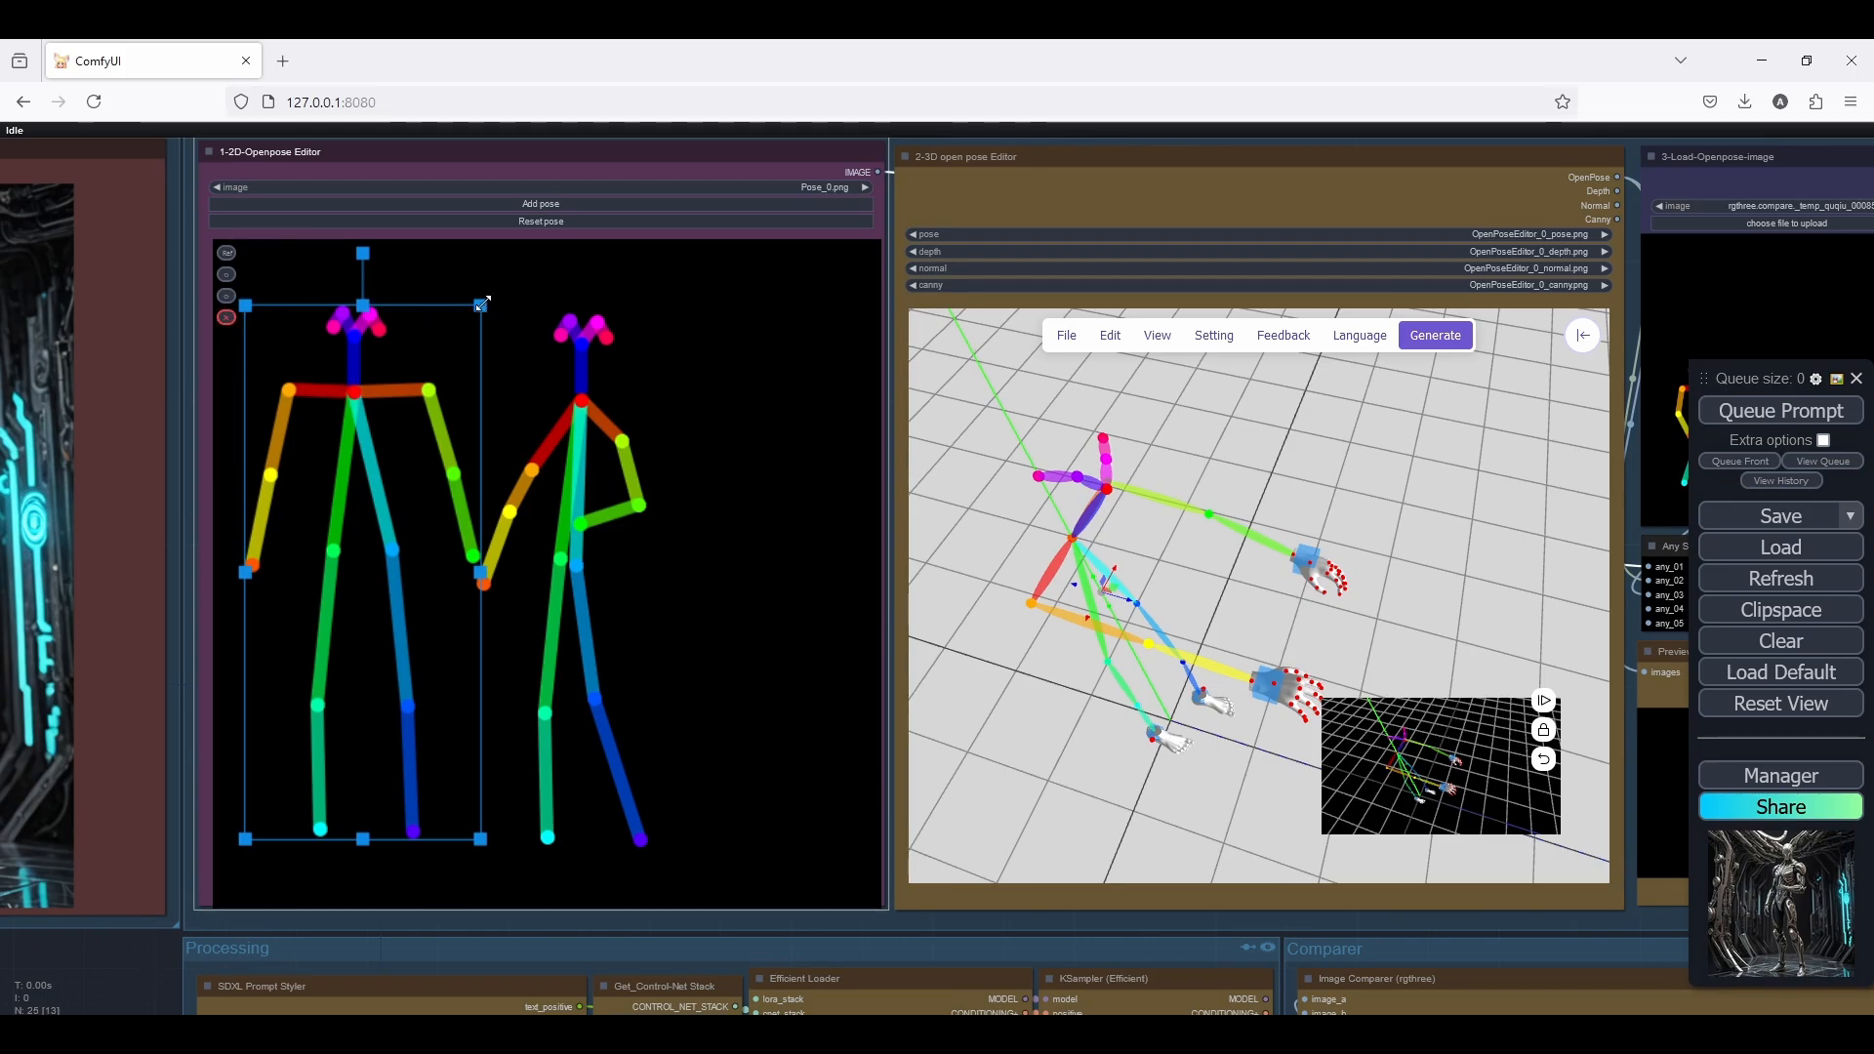
{"action": "left_click_drag", "start_coordinate": [482, 304], "coordinate": [338, 765]}
Undo the repositioning of the bent arm's hand in the 2D Openpose Editor
{"action": "scroll", "coordinate": [226, 305], "scroll_direction": "up", "scroll_amount": 6}
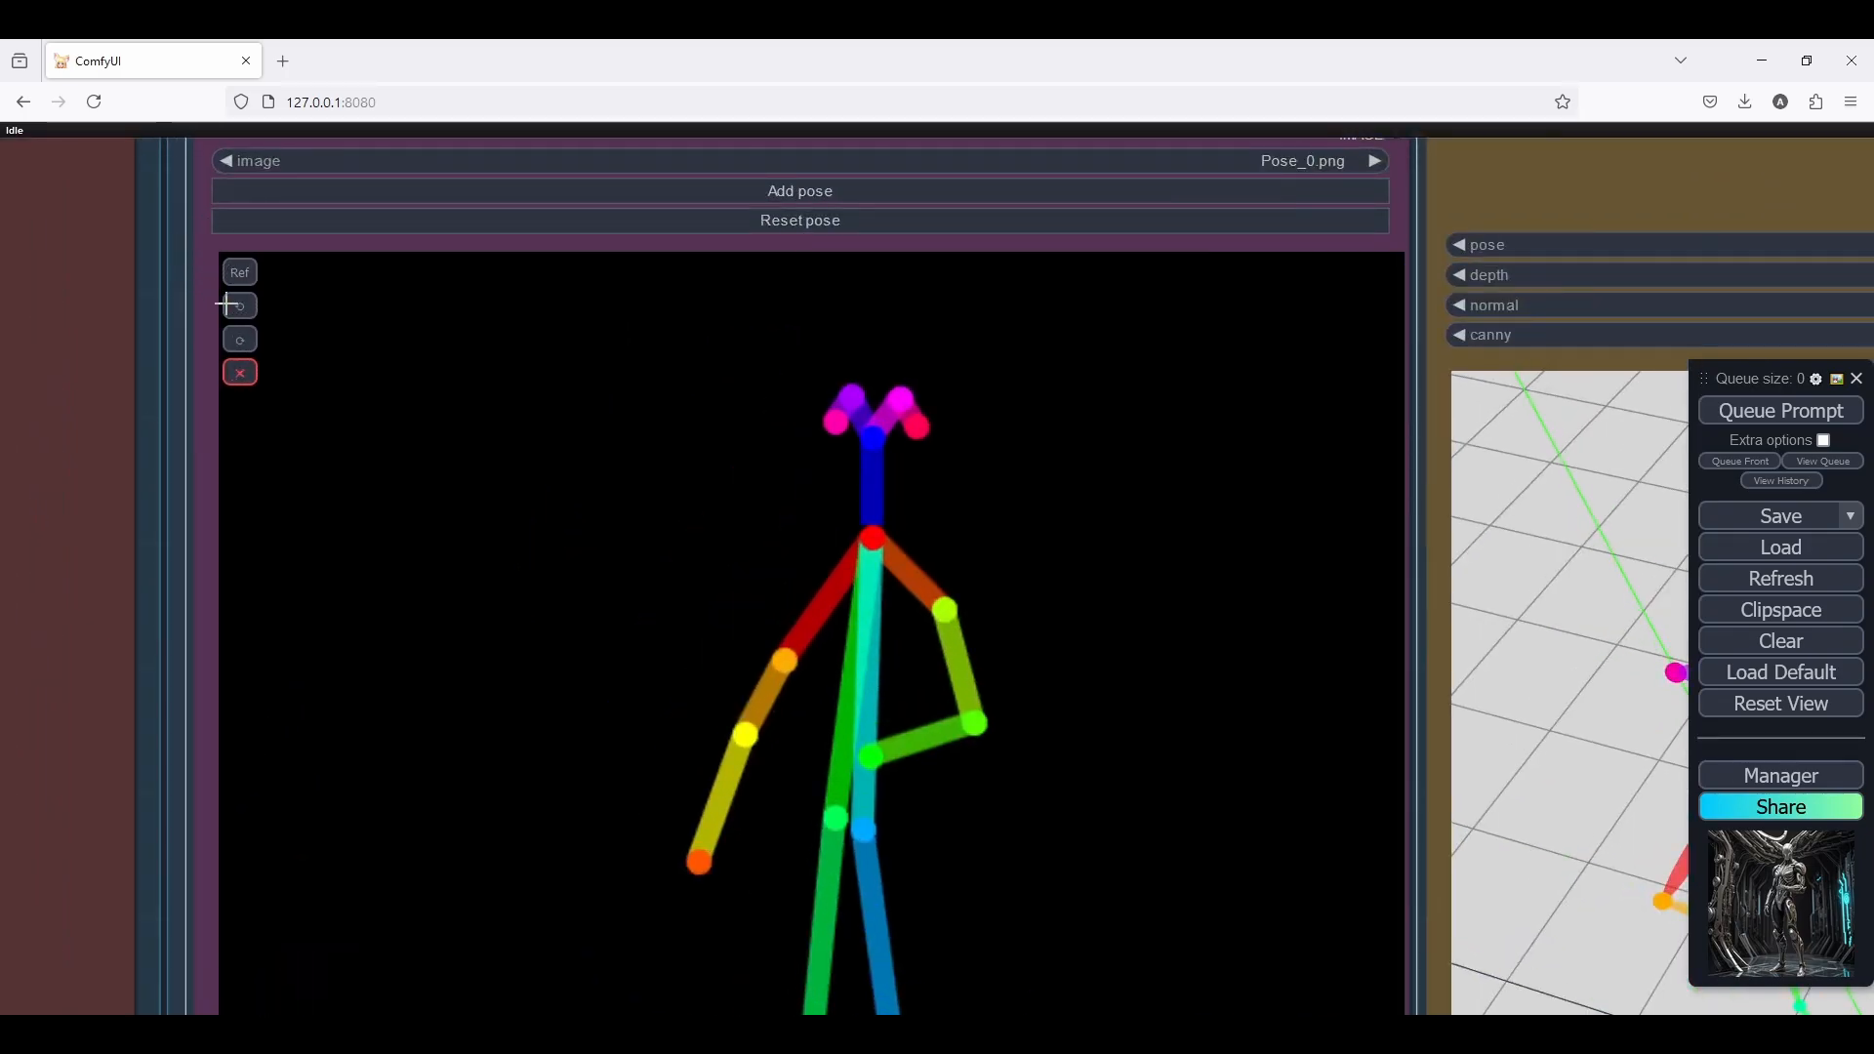
{"action": "left_click", "coordinate": [241, 308]}
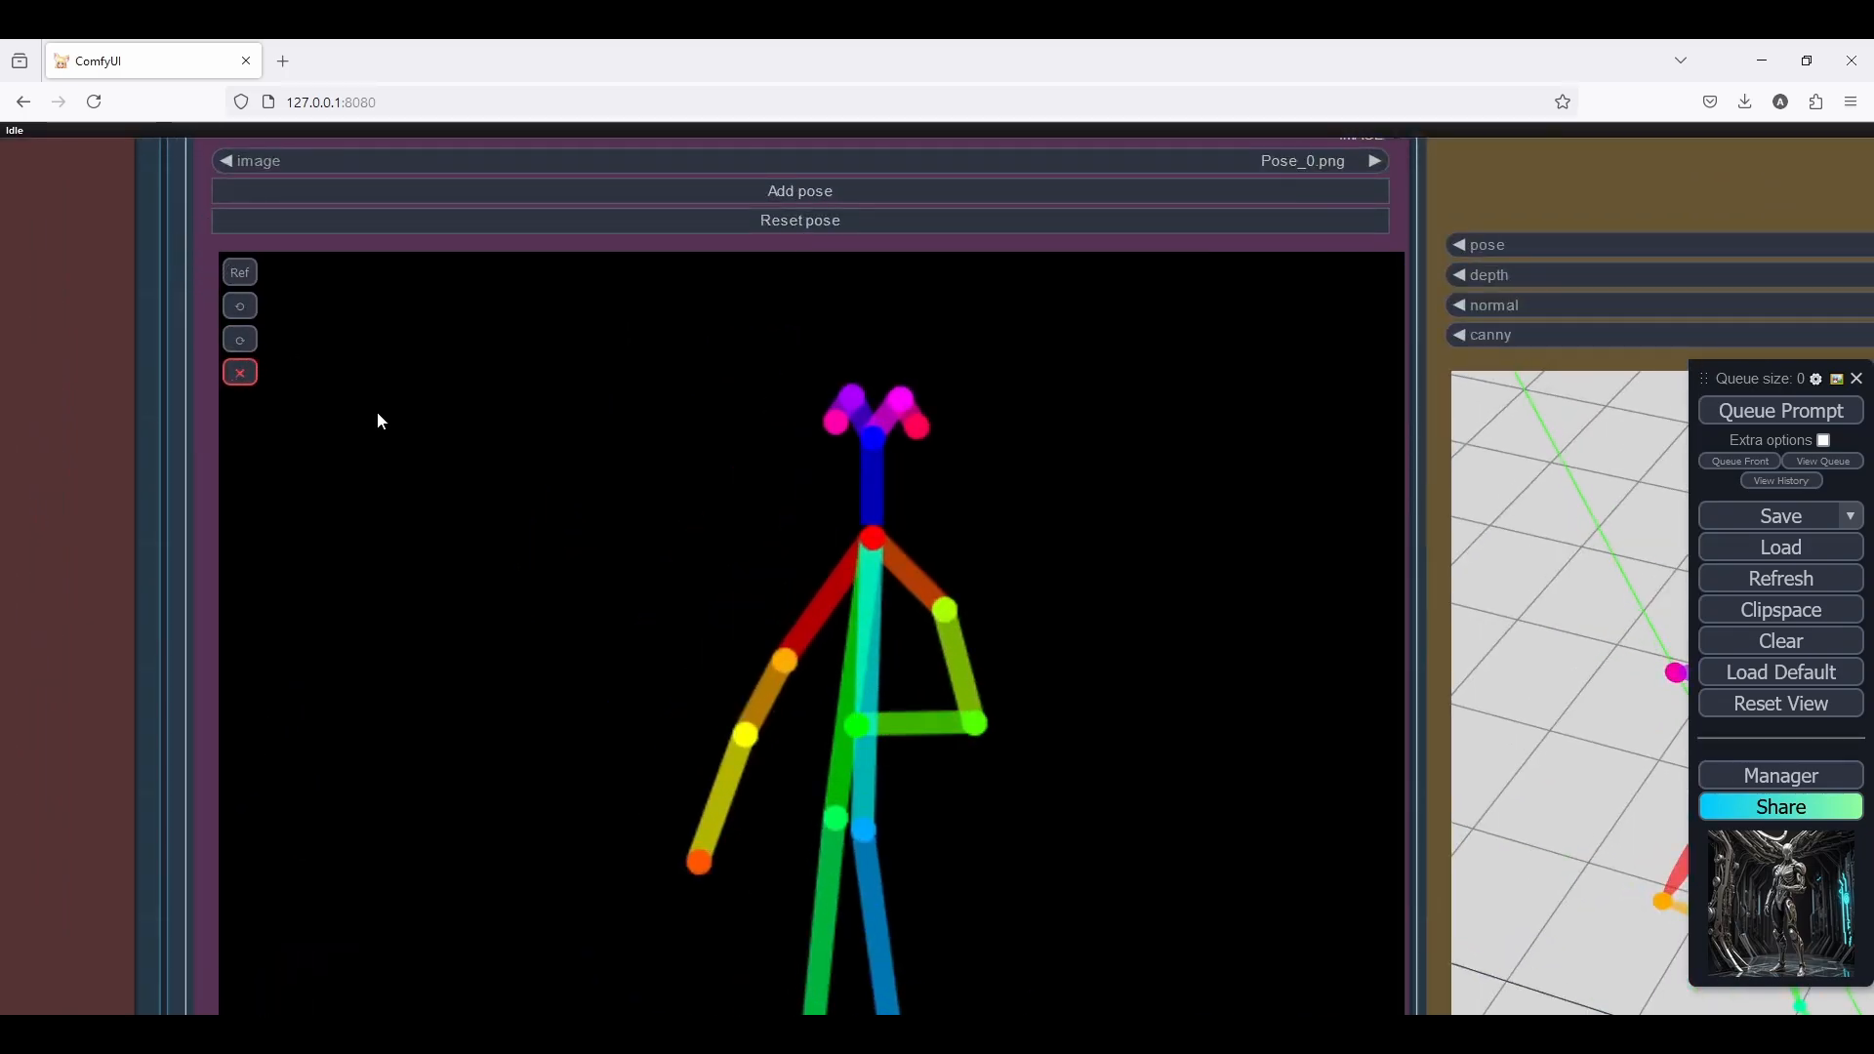
{"action": "scroll", "coordinate": [196, 472], "scroll_direction": "down", "scroll_amount": 10}
{"action": "scroll", "coordinate": [487, 330], "scroll_direction": "up", "scroll_amount": 2}
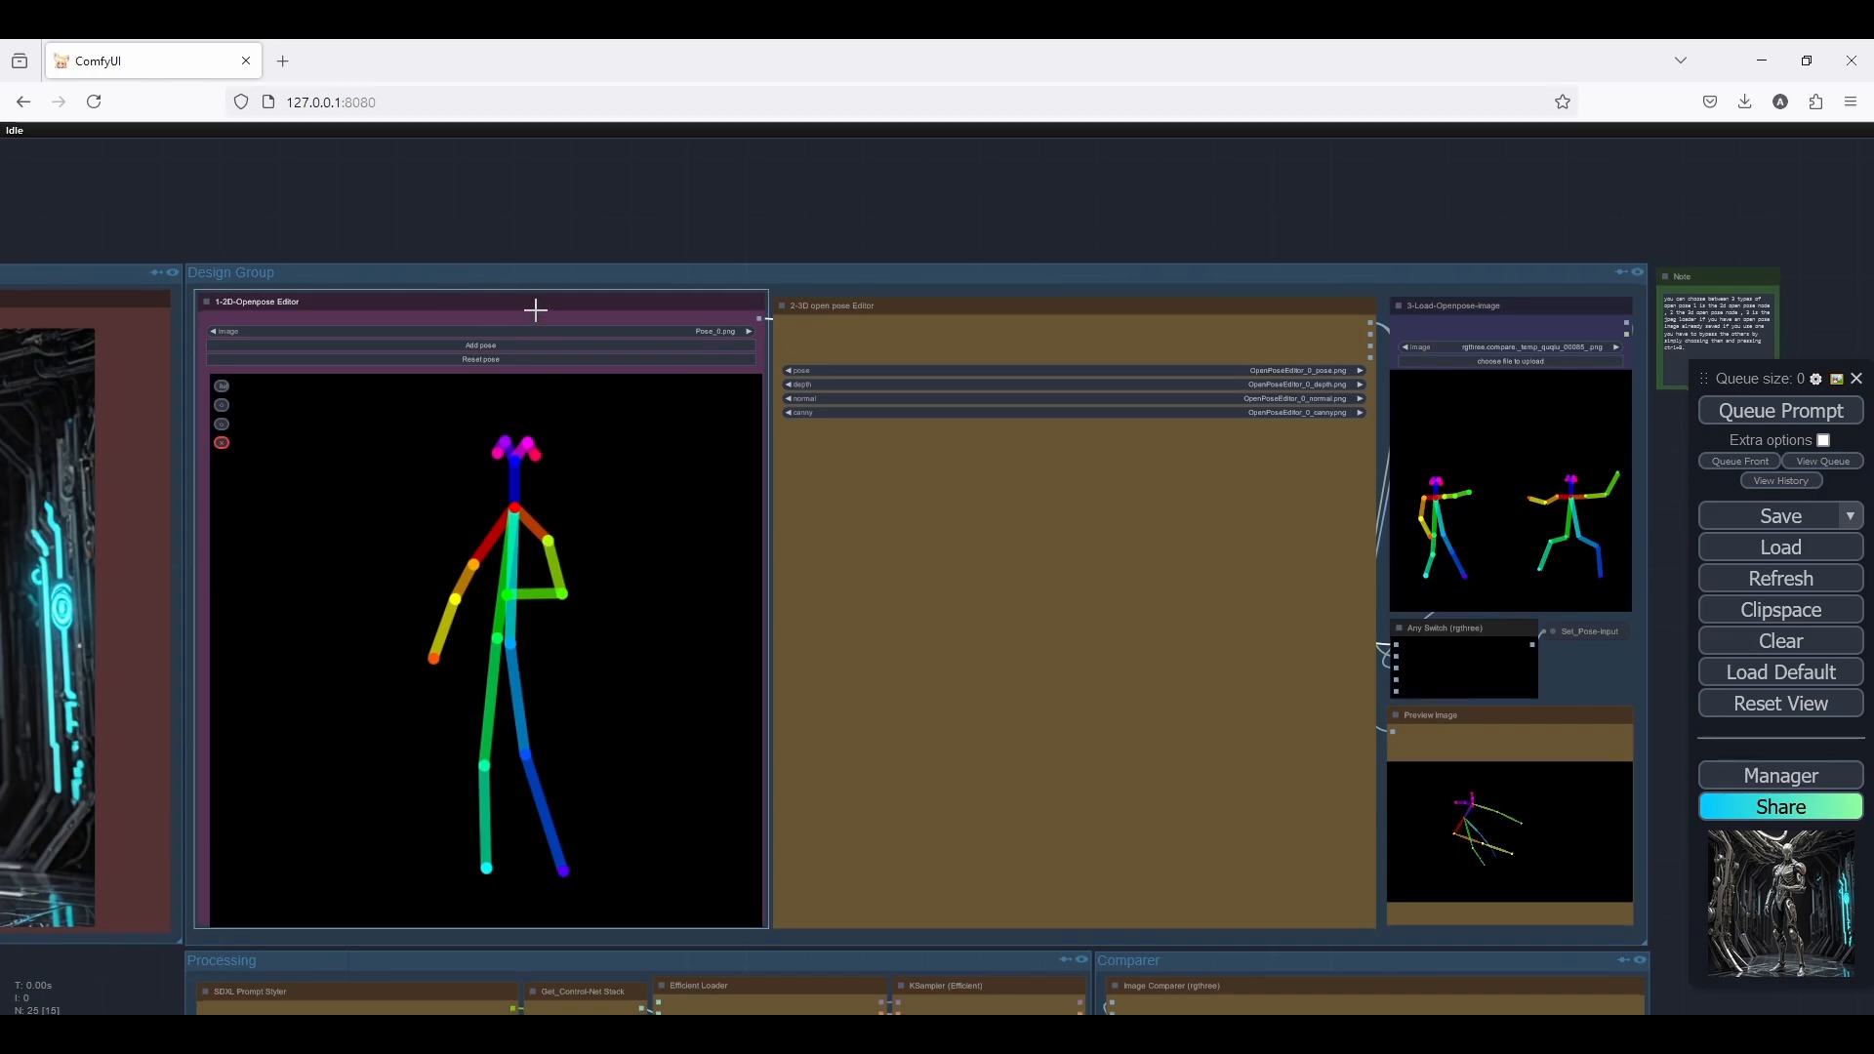
Show the 3D open pose Editor's image size and camera parameters, and hide them again
{"action": "left_click_drag", "start_coordinate": [536, 306], "coordinate": [427, 297]}
{"action": "scroll", "coordinate": [427, 298], "scroll_direction": "down", "scroll_amount": 2}
{"action": "scroll", "coordinate": [915, 270], "scroll_direction": "up", "scroll_amount": 5}
{"action": "left_click_drag", "start_coordinate": [916, 270], "coordinate": [755, 139]}
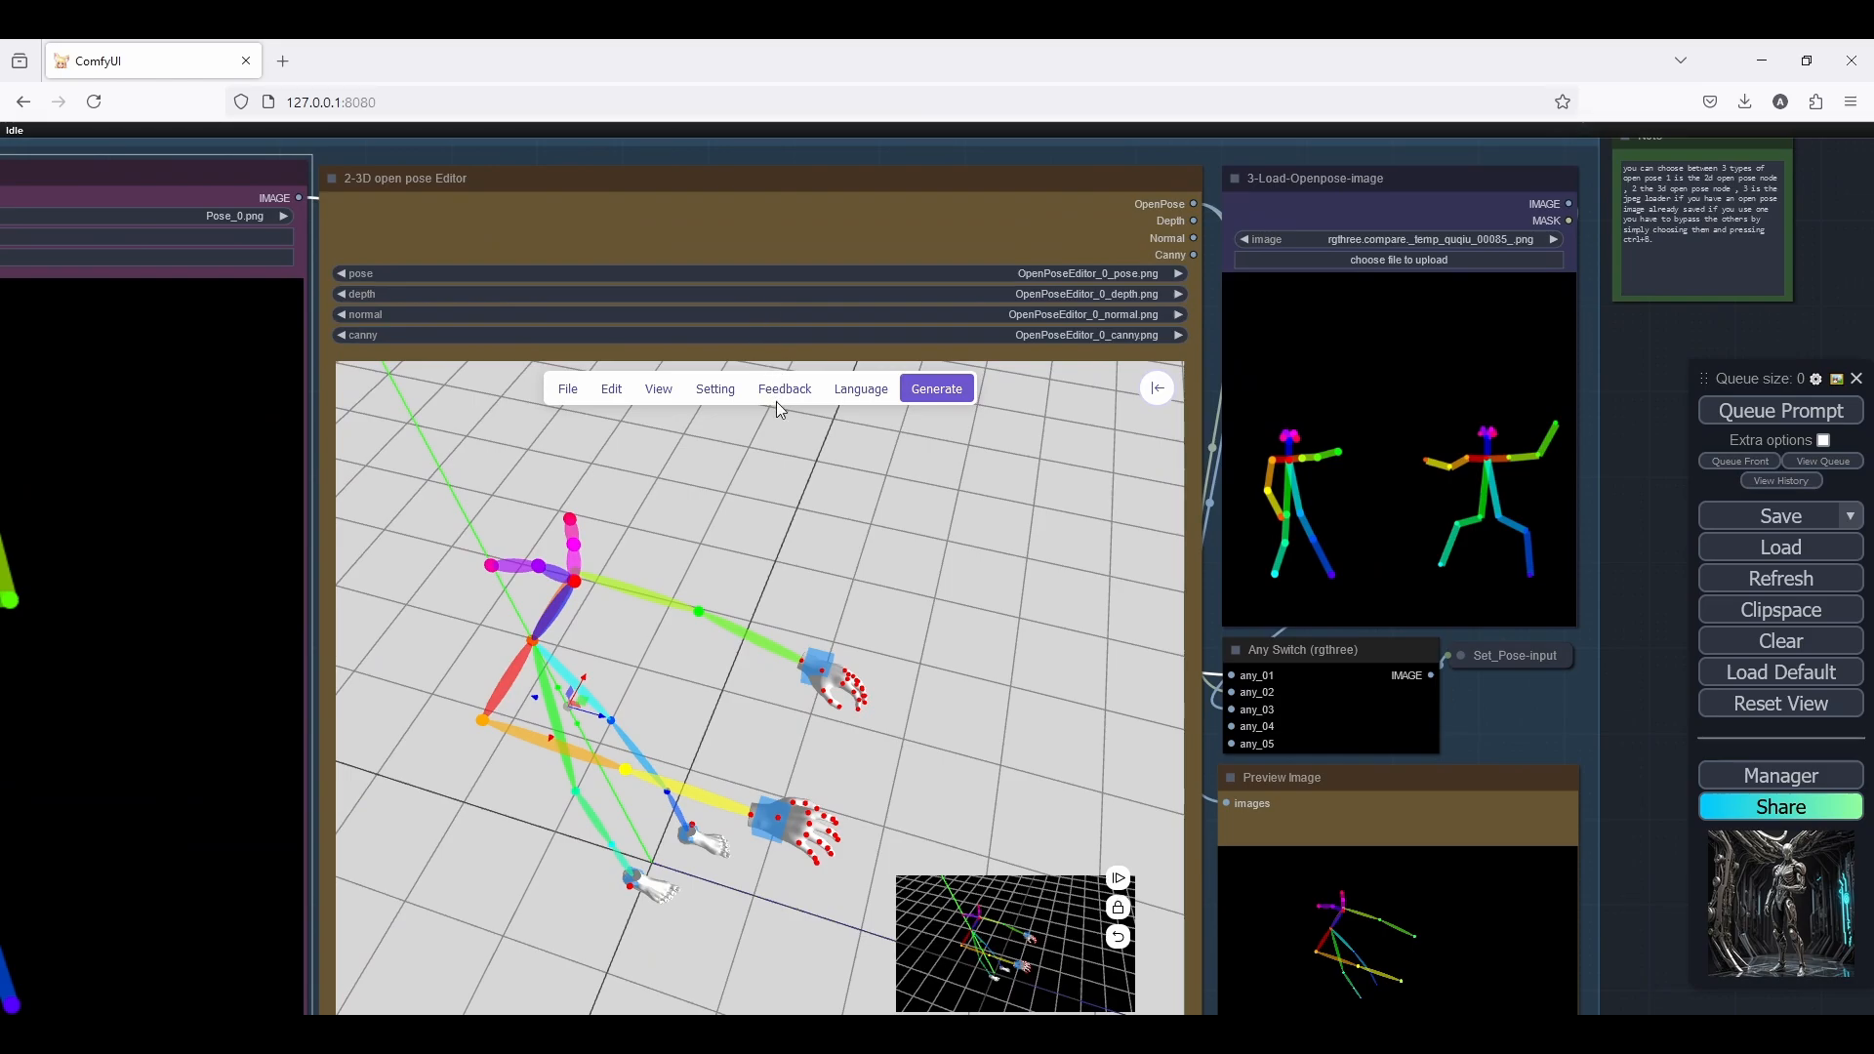
{"action": "left_click", "coordinate": [1156, 390]}
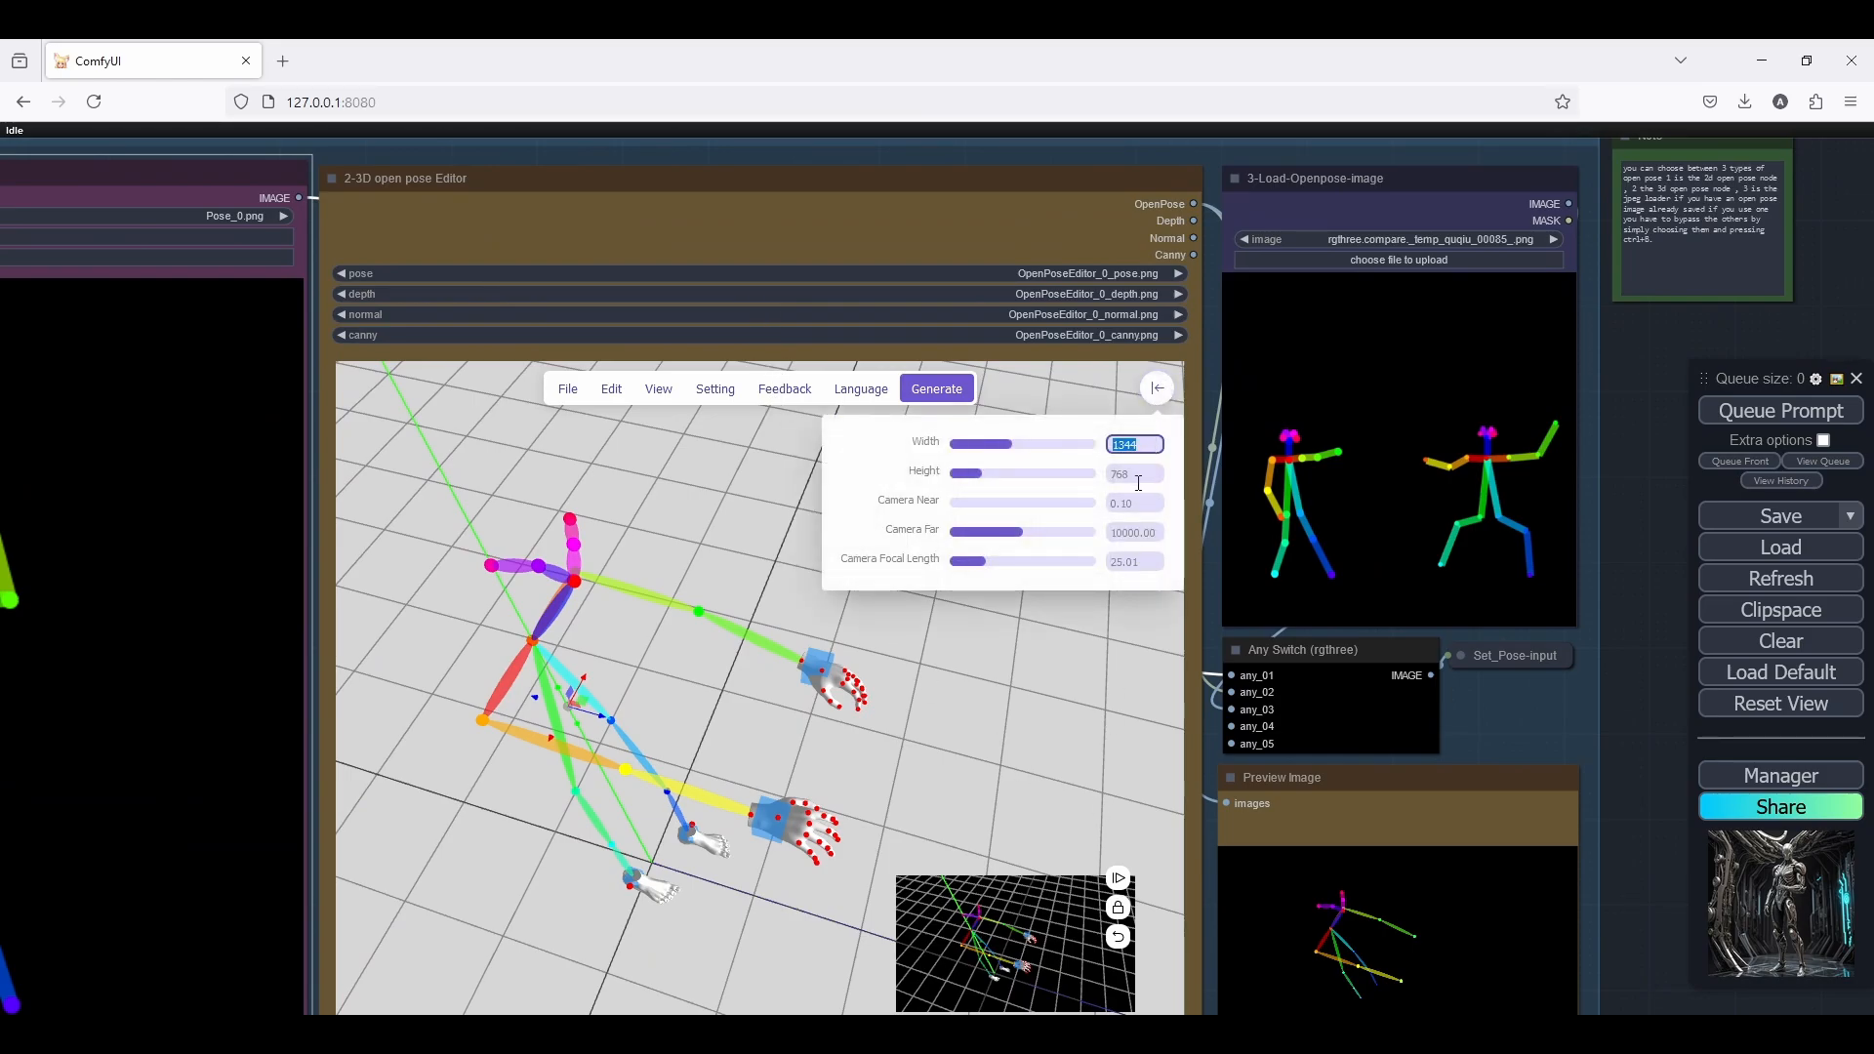
{"action": "left_click", "coordinate": [1162, 396]}
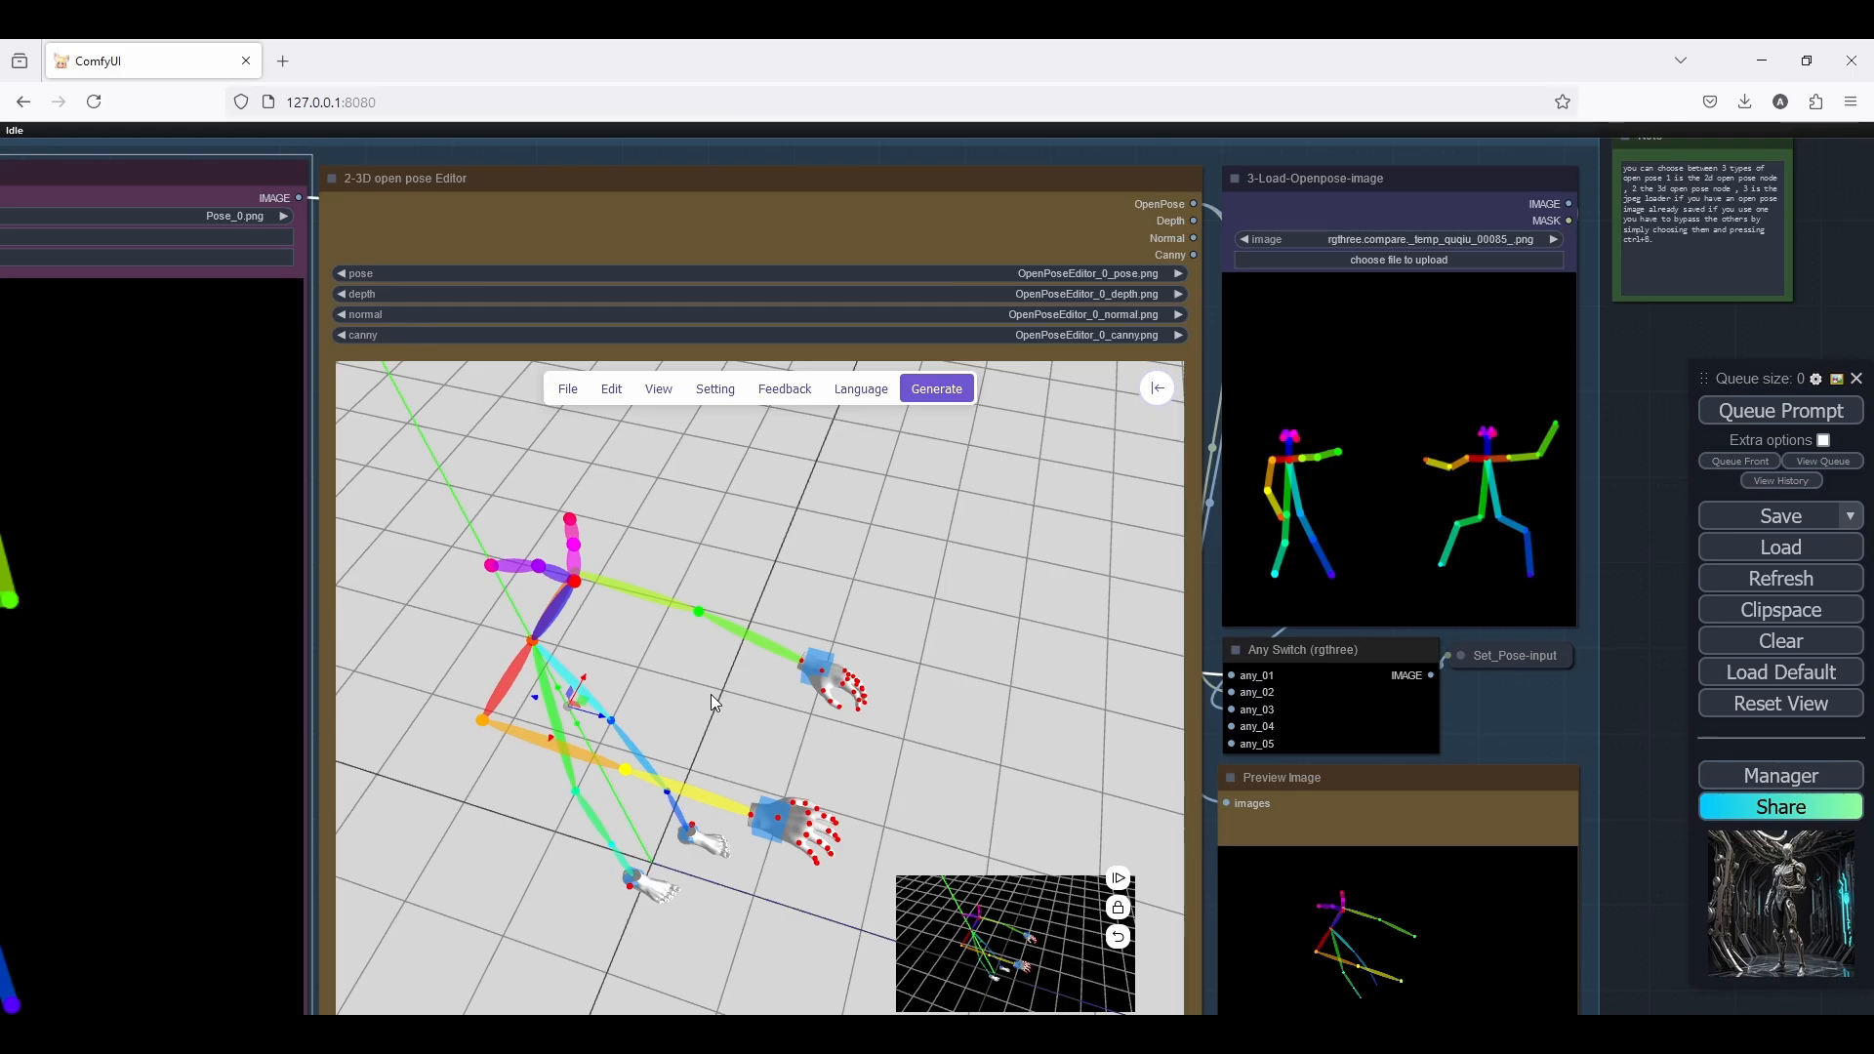
Select the elbow joint of the green arm in the 3D open pose Editor and turn on Move Mode
{"action": "left_click", "coordinate": [699, 610]}
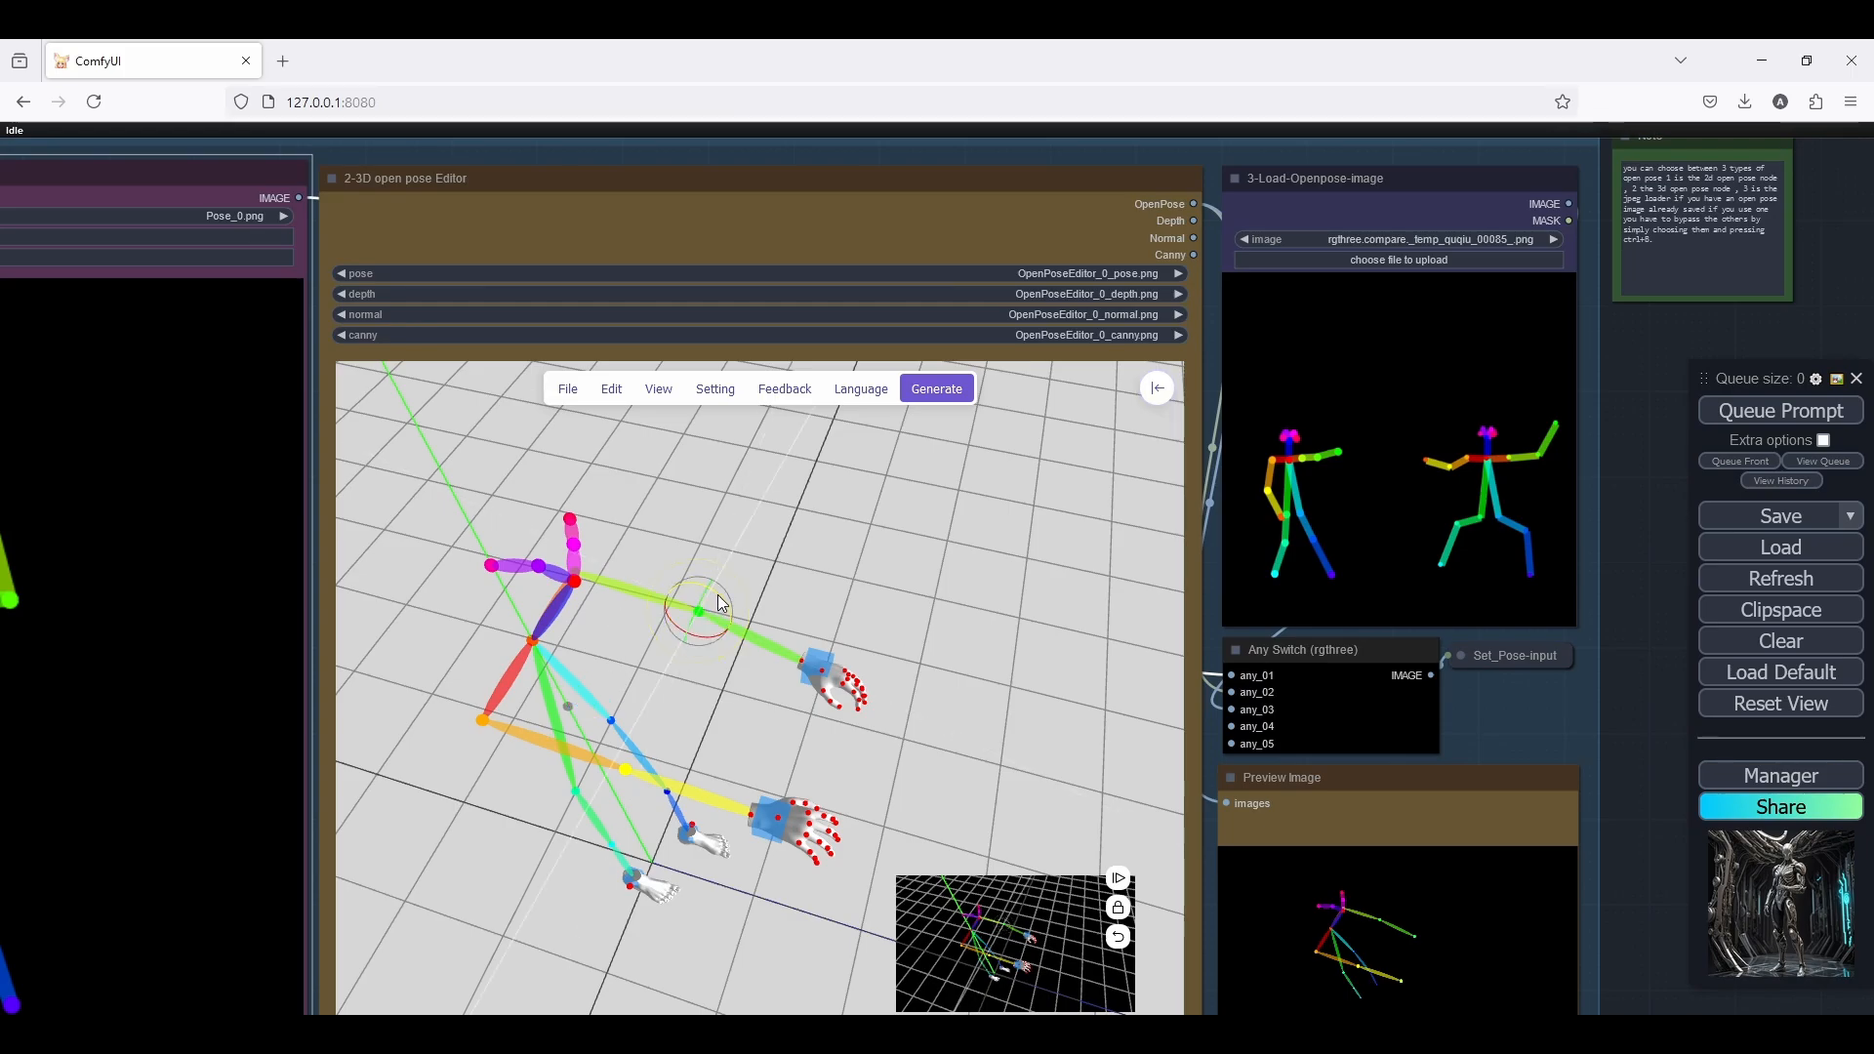
{"action": "left_click", "coordinate": [673, 386]}
{"action": "left_click", "coordinate": [676, 385]}
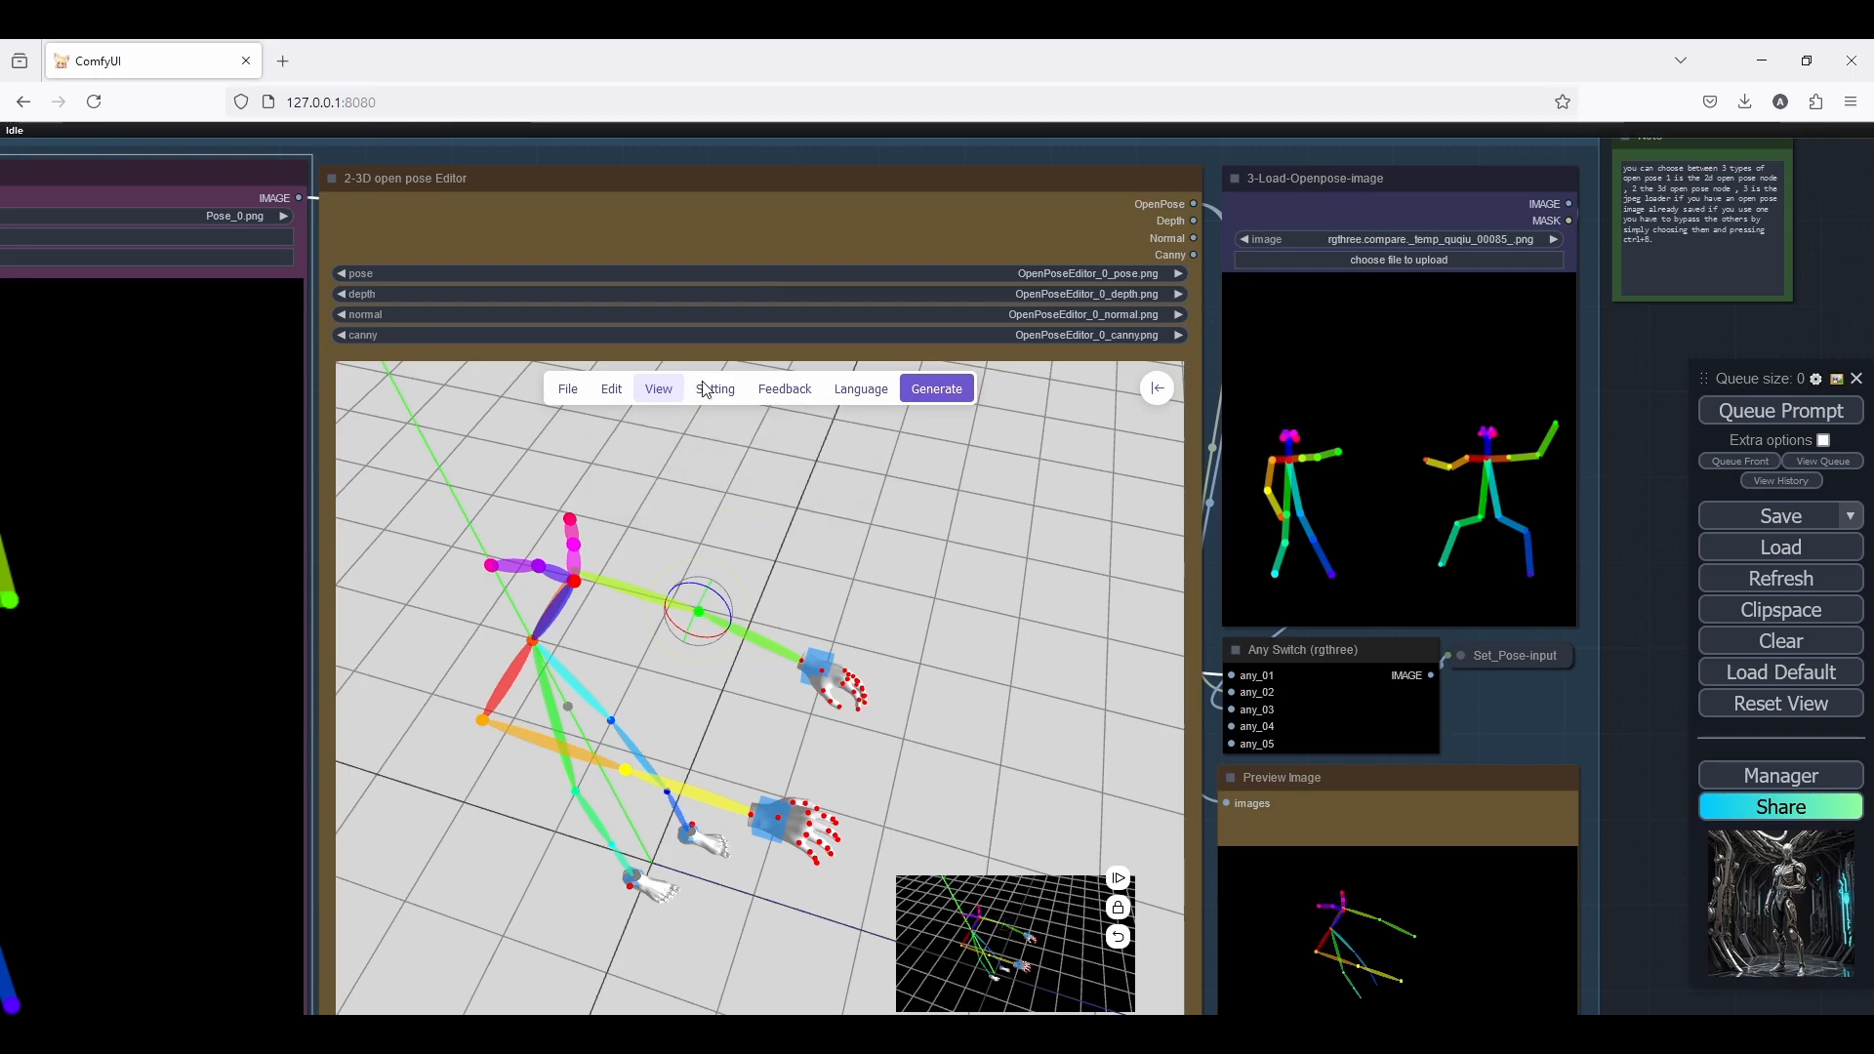
{"action": "left_click", "coordinate": [704, 387]}
{"action": "left_click", "coordinate": [732, 427]}
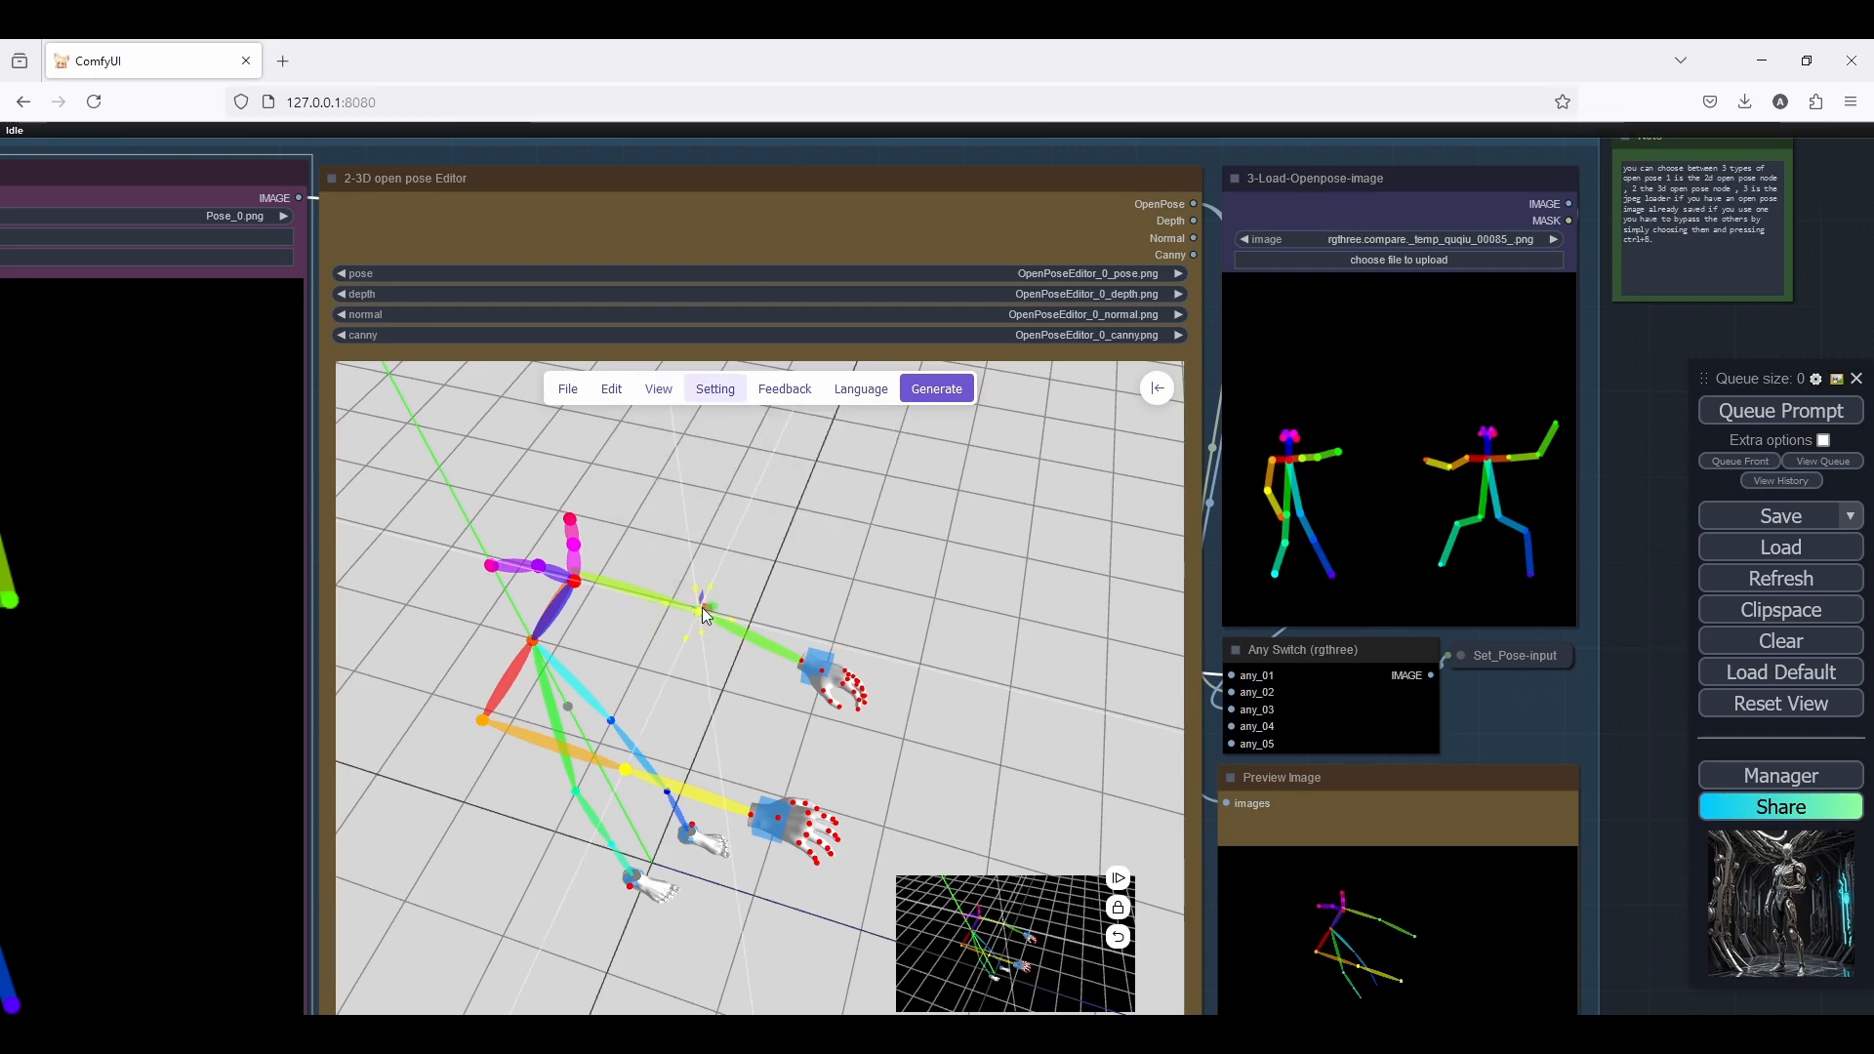
Turn off Move Mode in the 3D open pose Editor so the green arm's elbow can be rotated
{"action": "left_click", "coordinate": [693, 389]}
{"action": "left_click", "coordinate": [720, 429]}
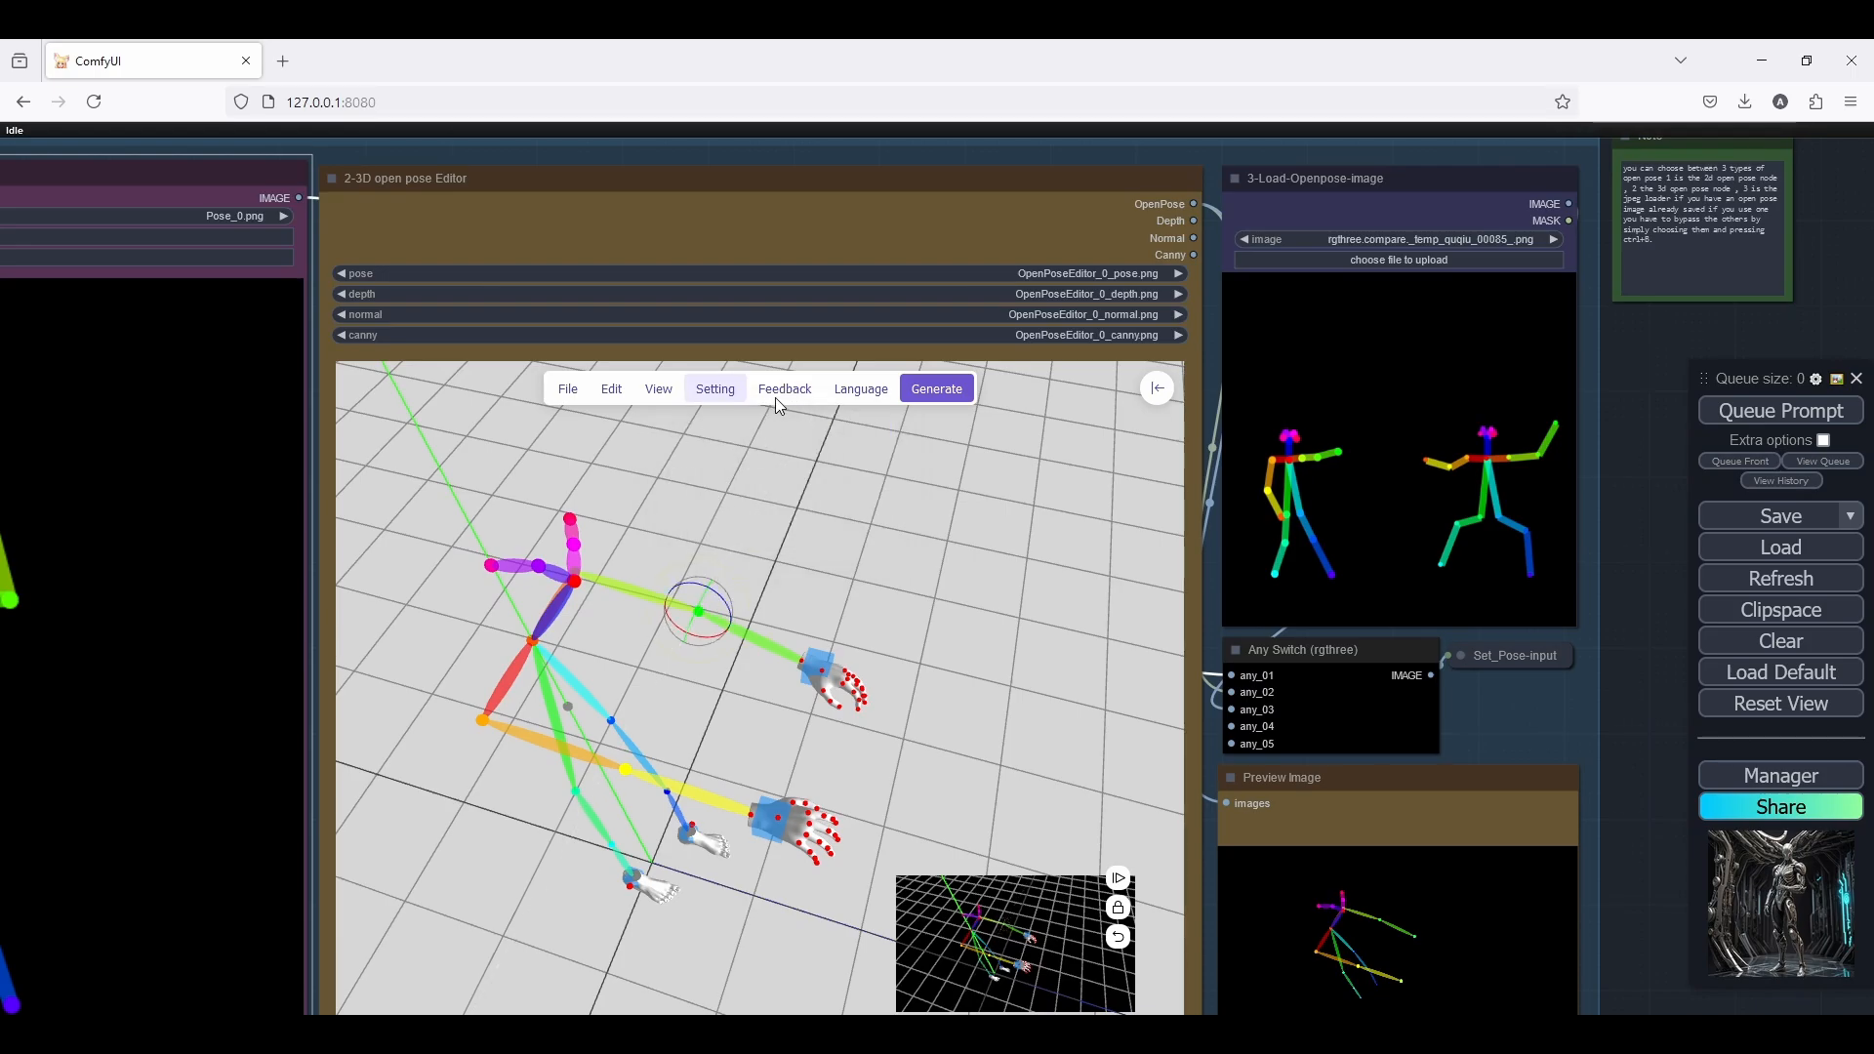
{"action": "left_click", "coordinate": [705, 390]}
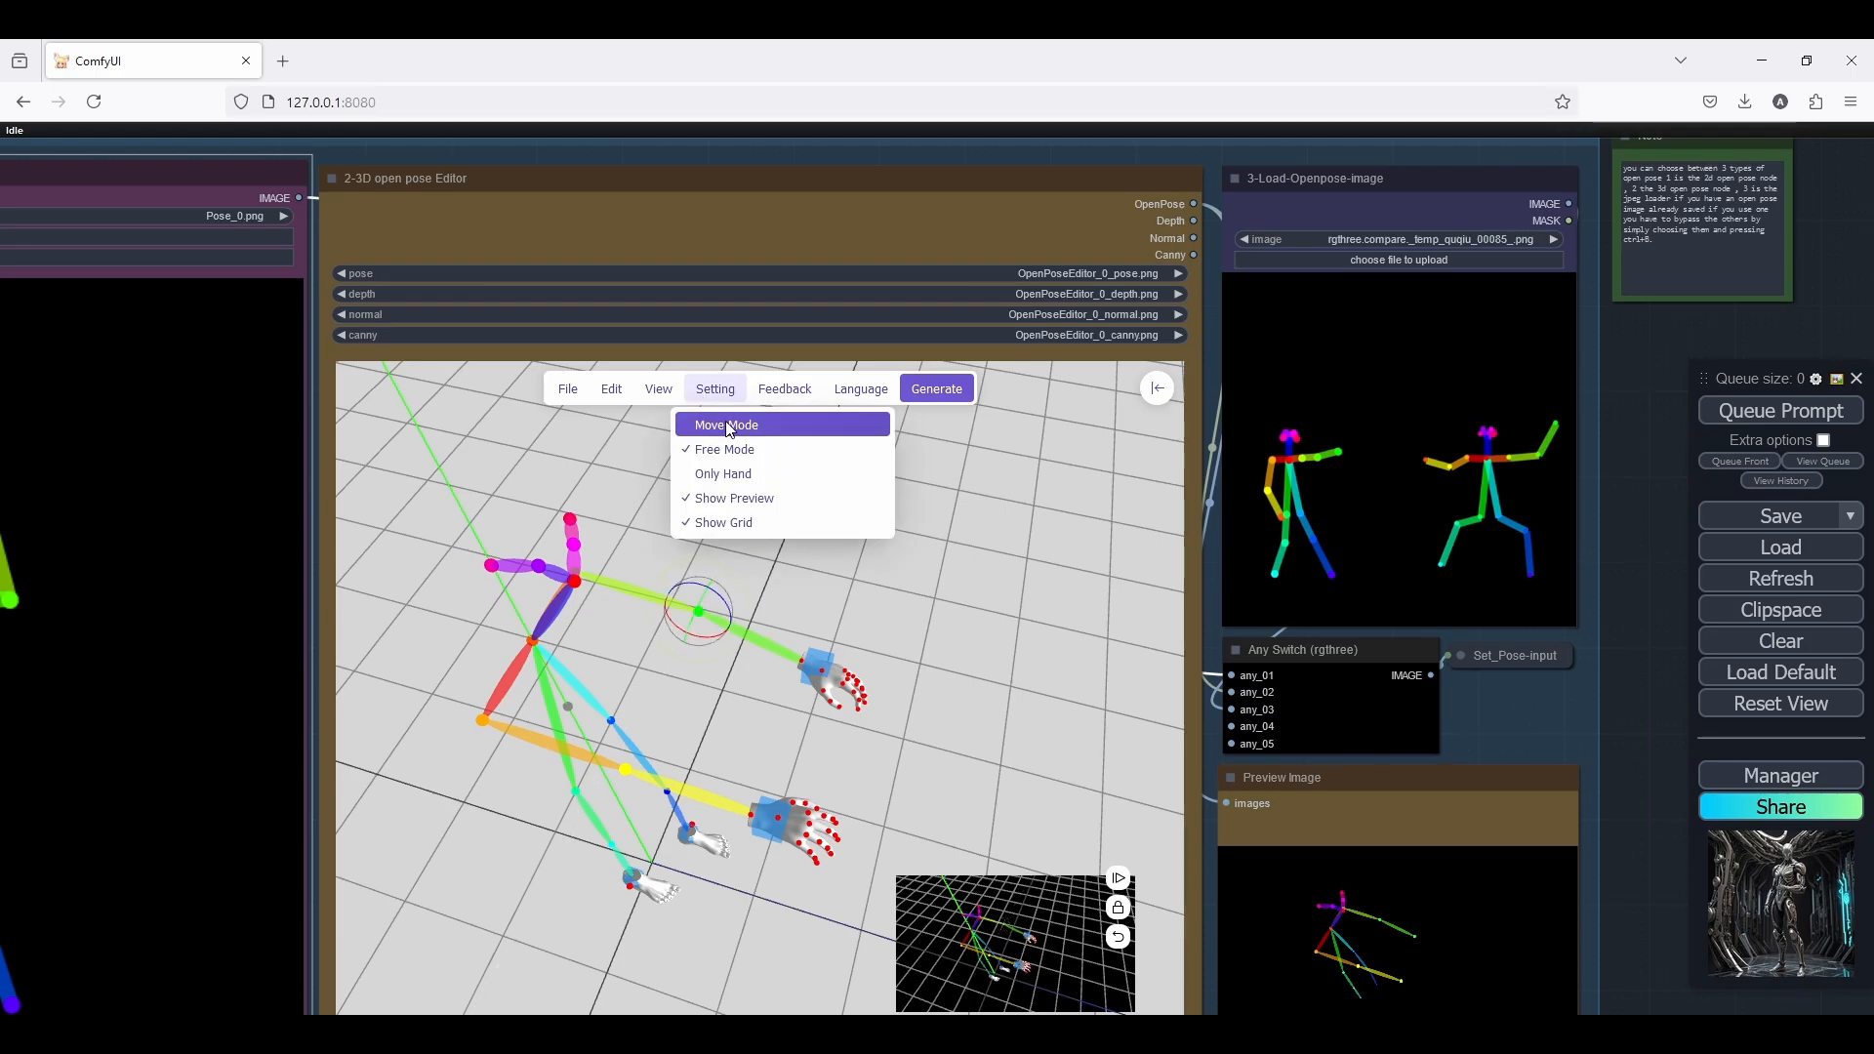
{"action": "left_click", "coordinate": [707, 395]}
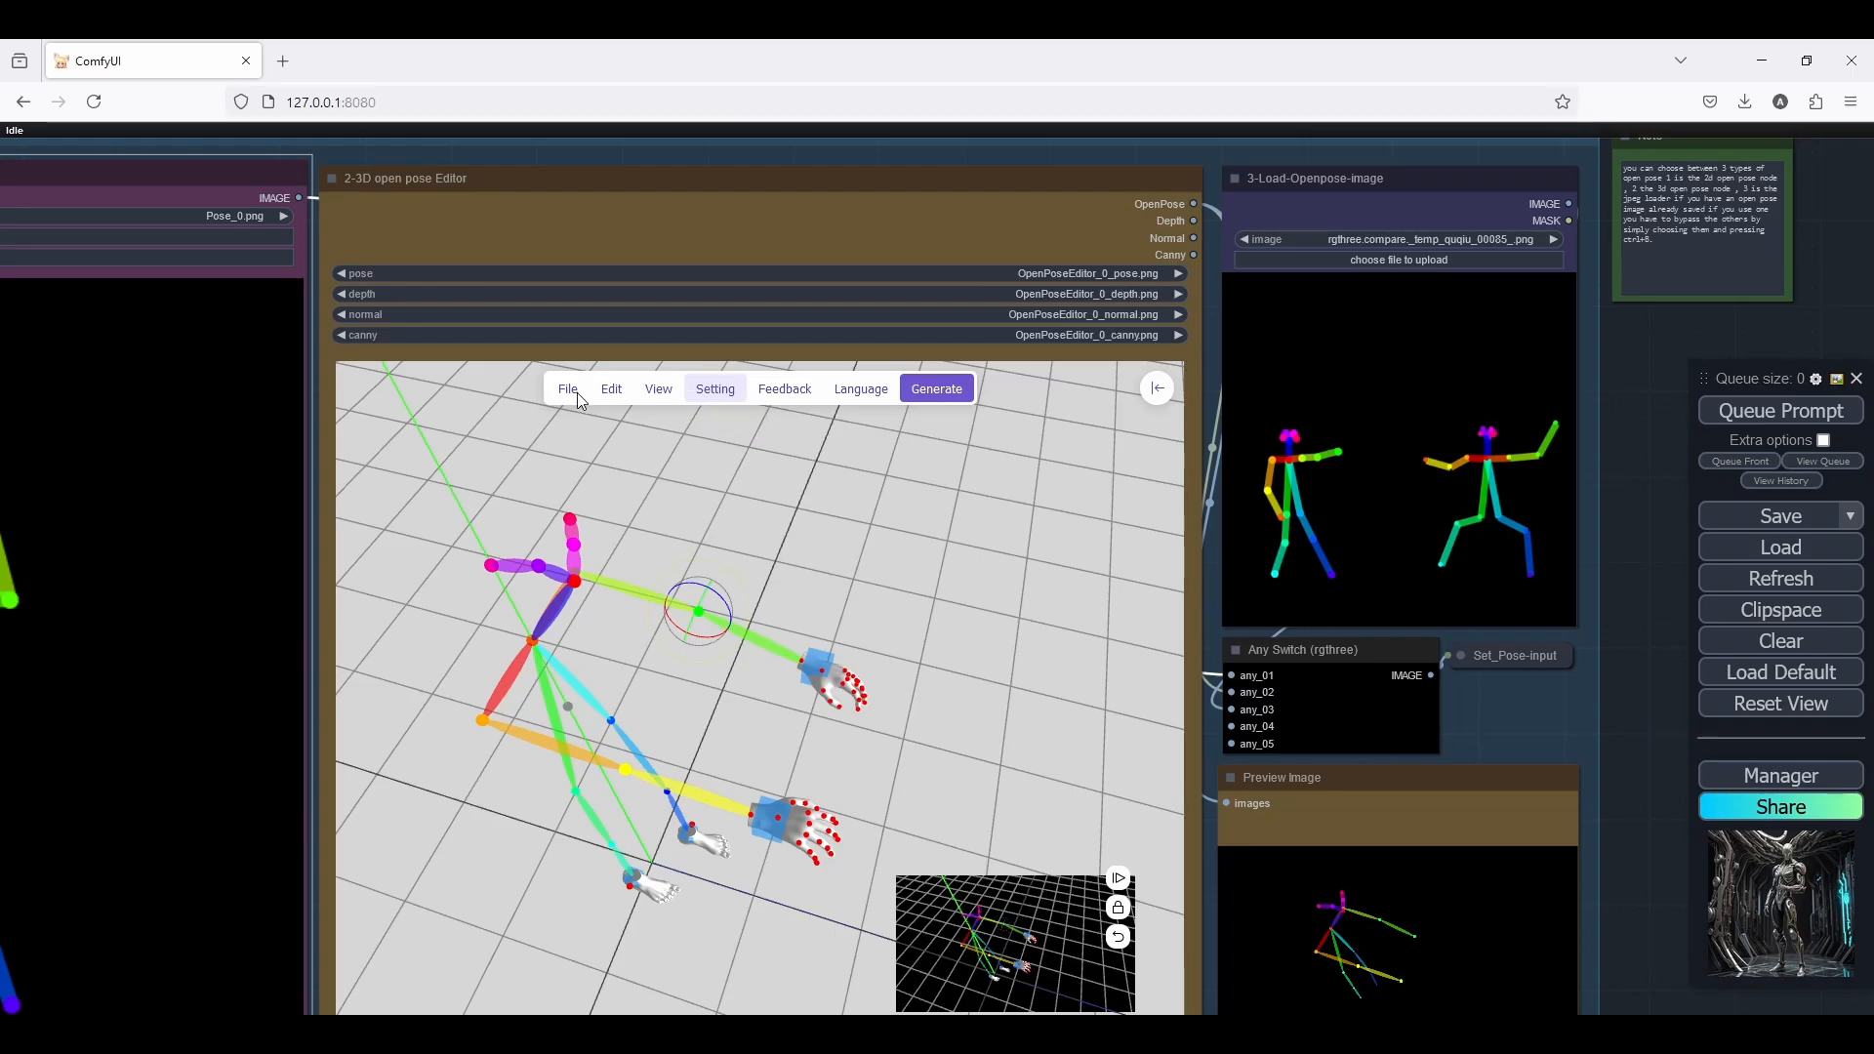
Examine the 3D open pose Editor's commands for duplicating or deleting skeletons and for saving or loading scenes and gestures
{"action": "left_click", "coordinate": [611, 390]}
{"action": "left_click", "coordinate": [612, 392]}
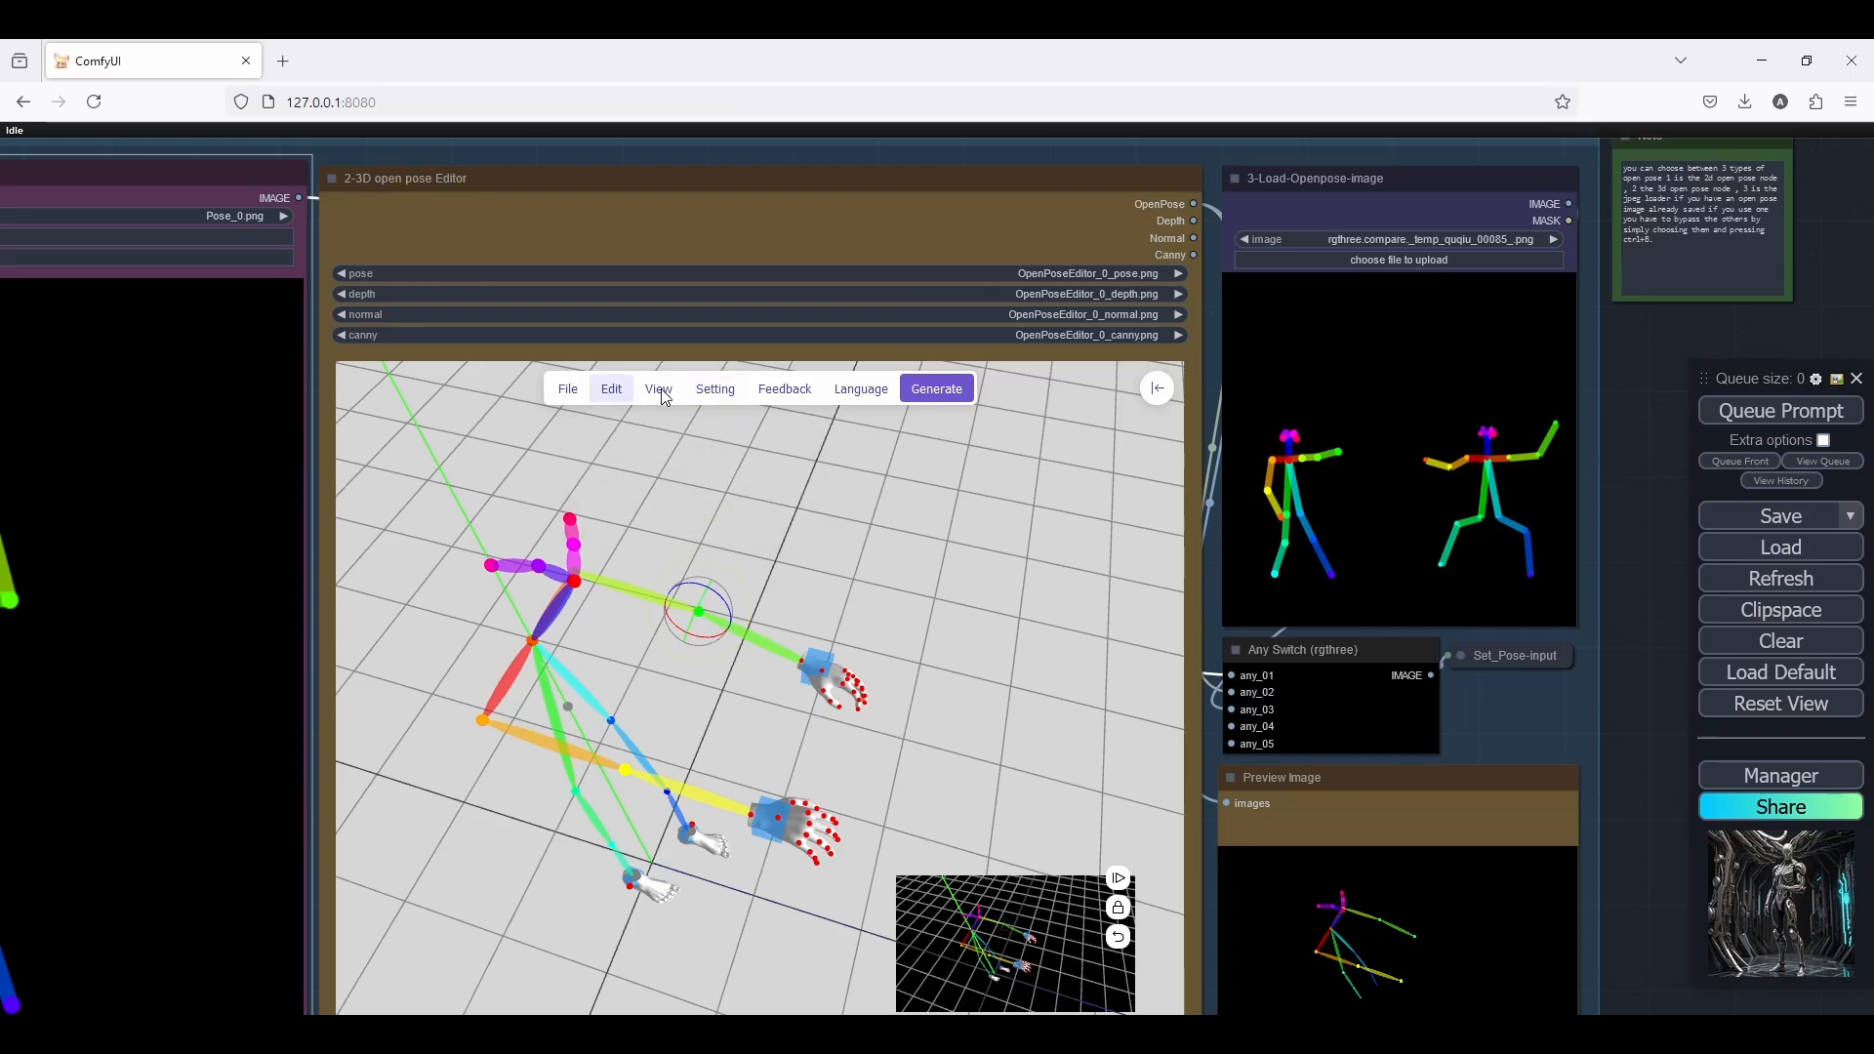
{"action": "left_click", "coordinate": [657, 391]}
{"action": "left_click", "coordinate": [630, 389]}
{"action": "left_click", "coordinate": [614, 391]}
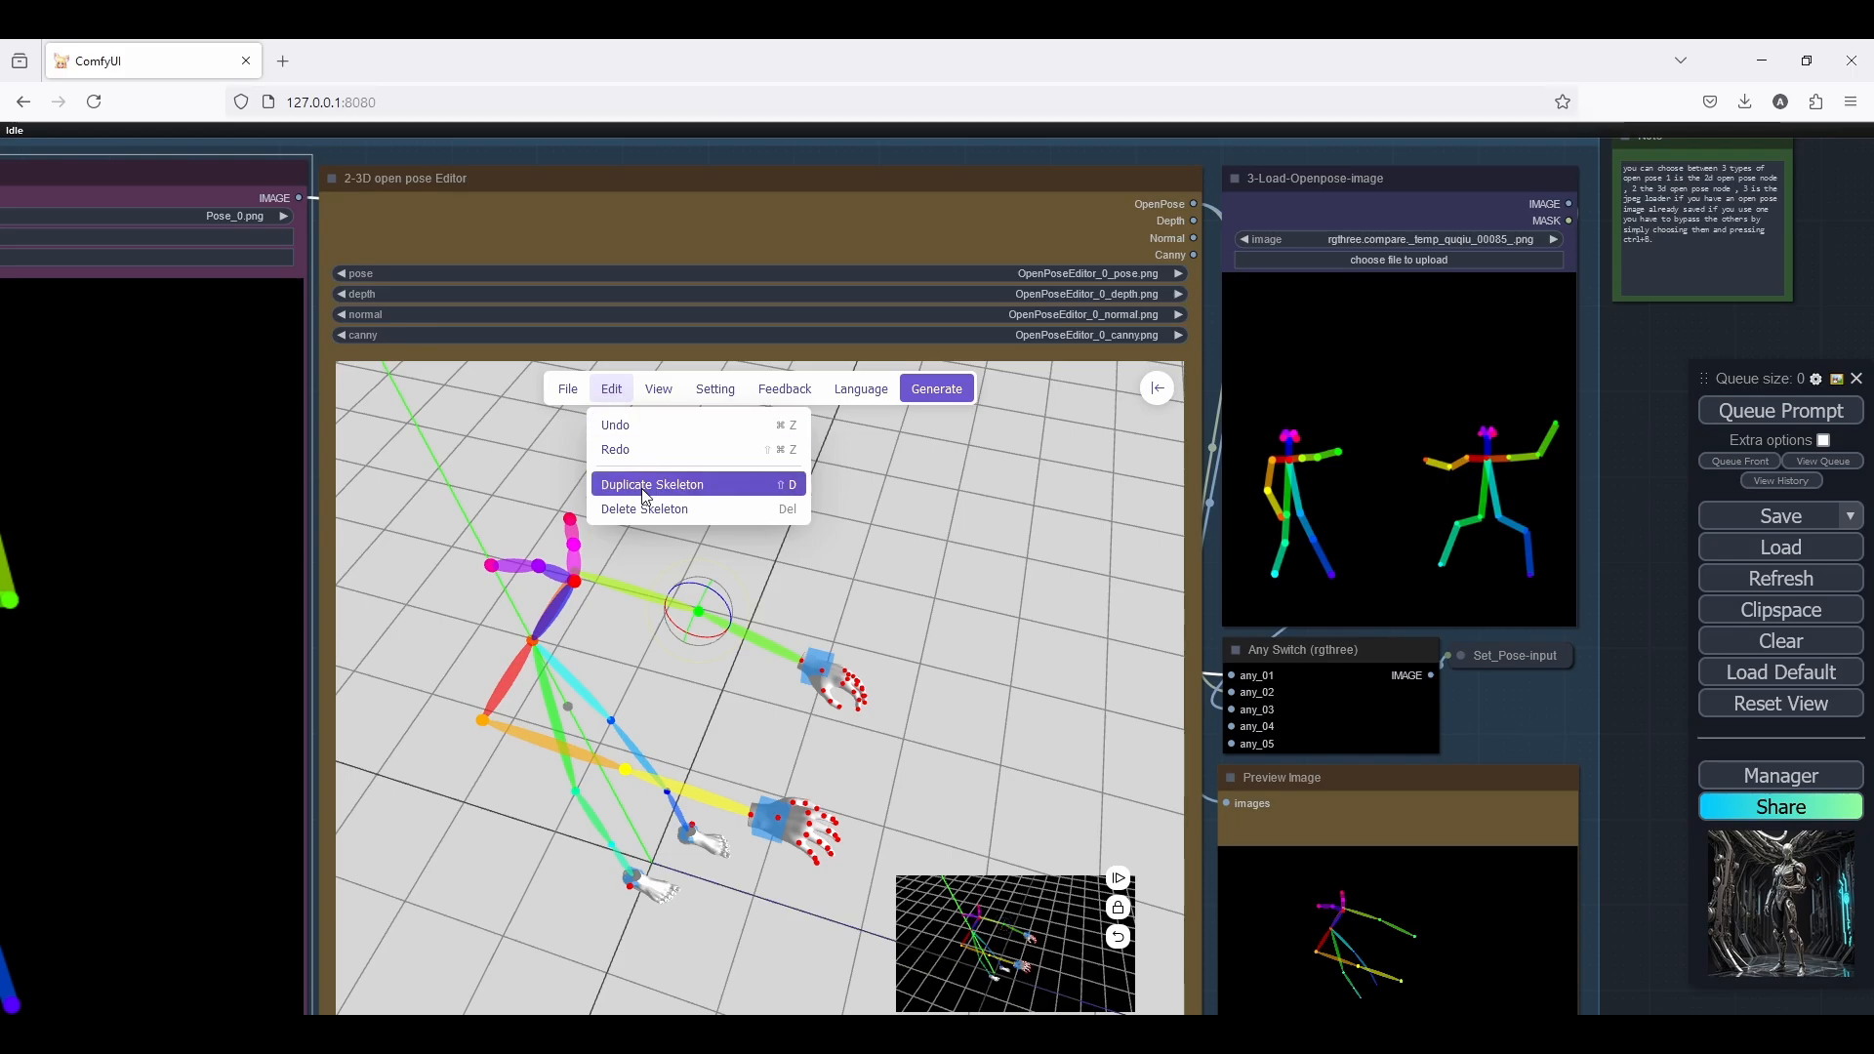
{"action": "left_click", "coordinate": [605, 391]}
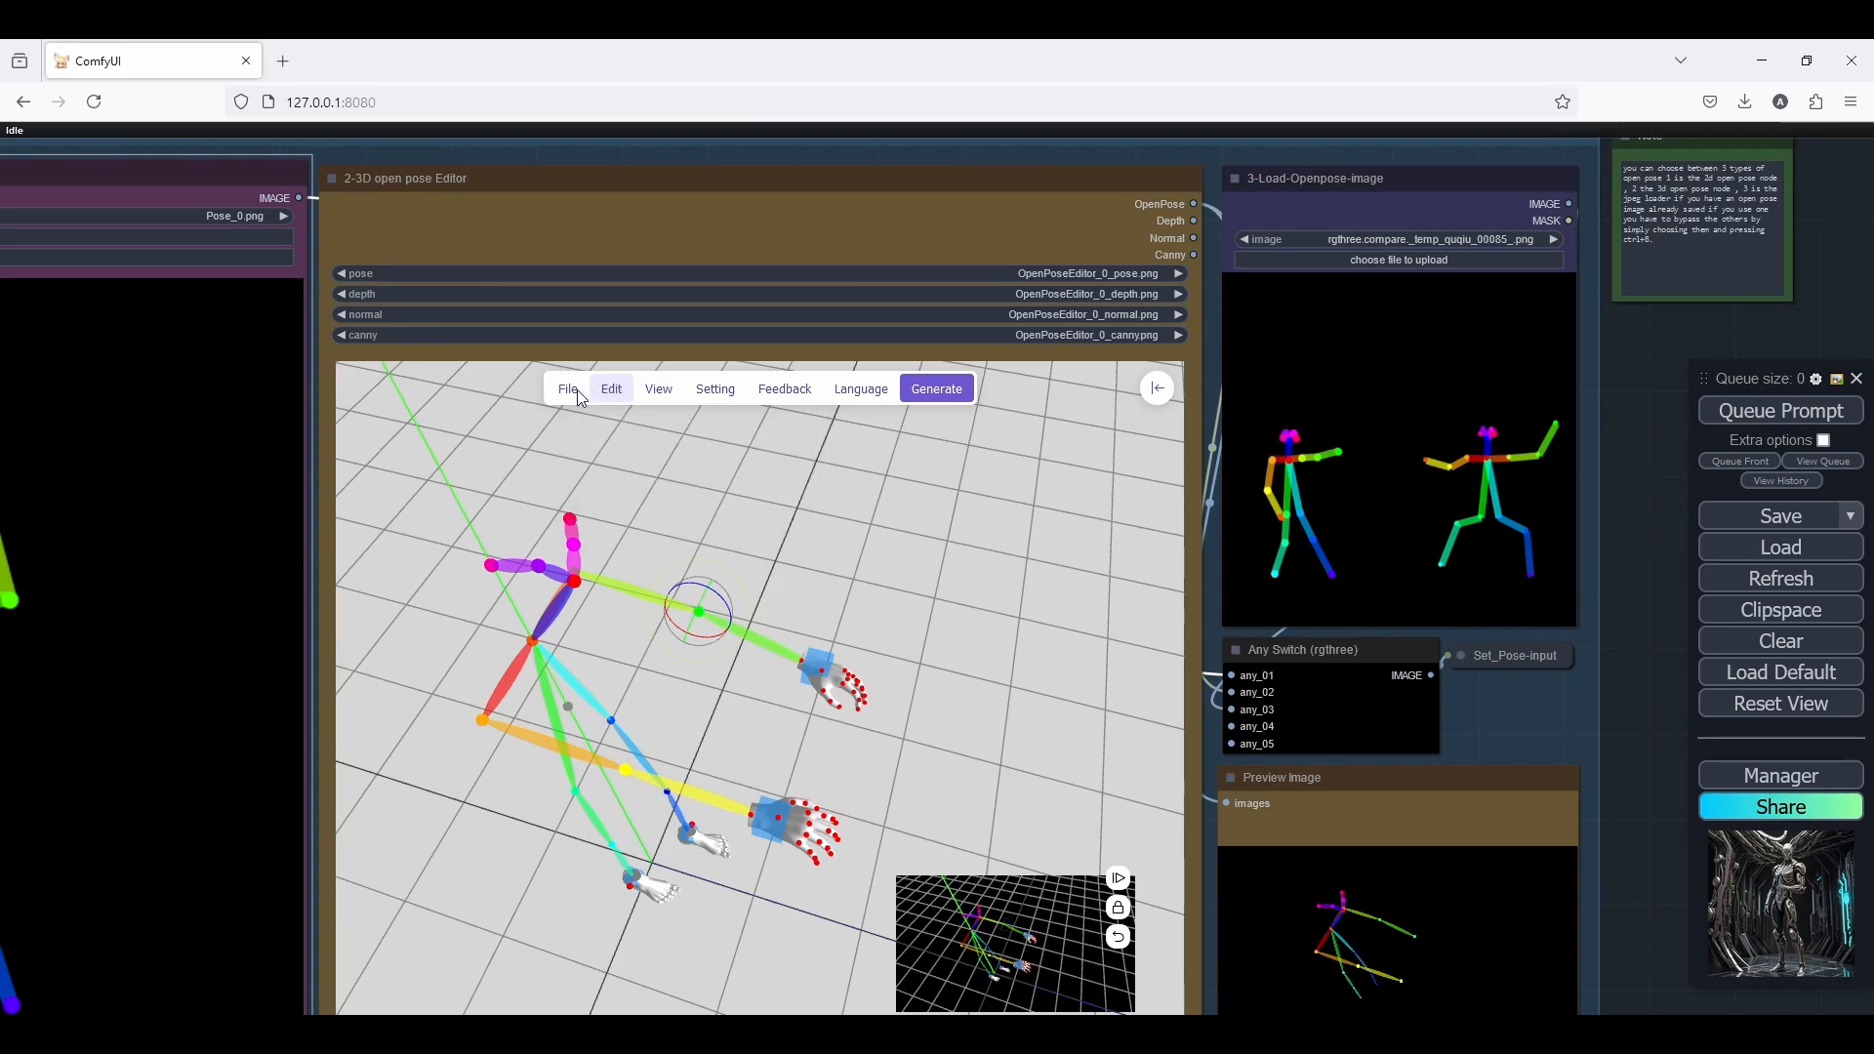
{"action": "left_click", "coordinate": [570, 390]}
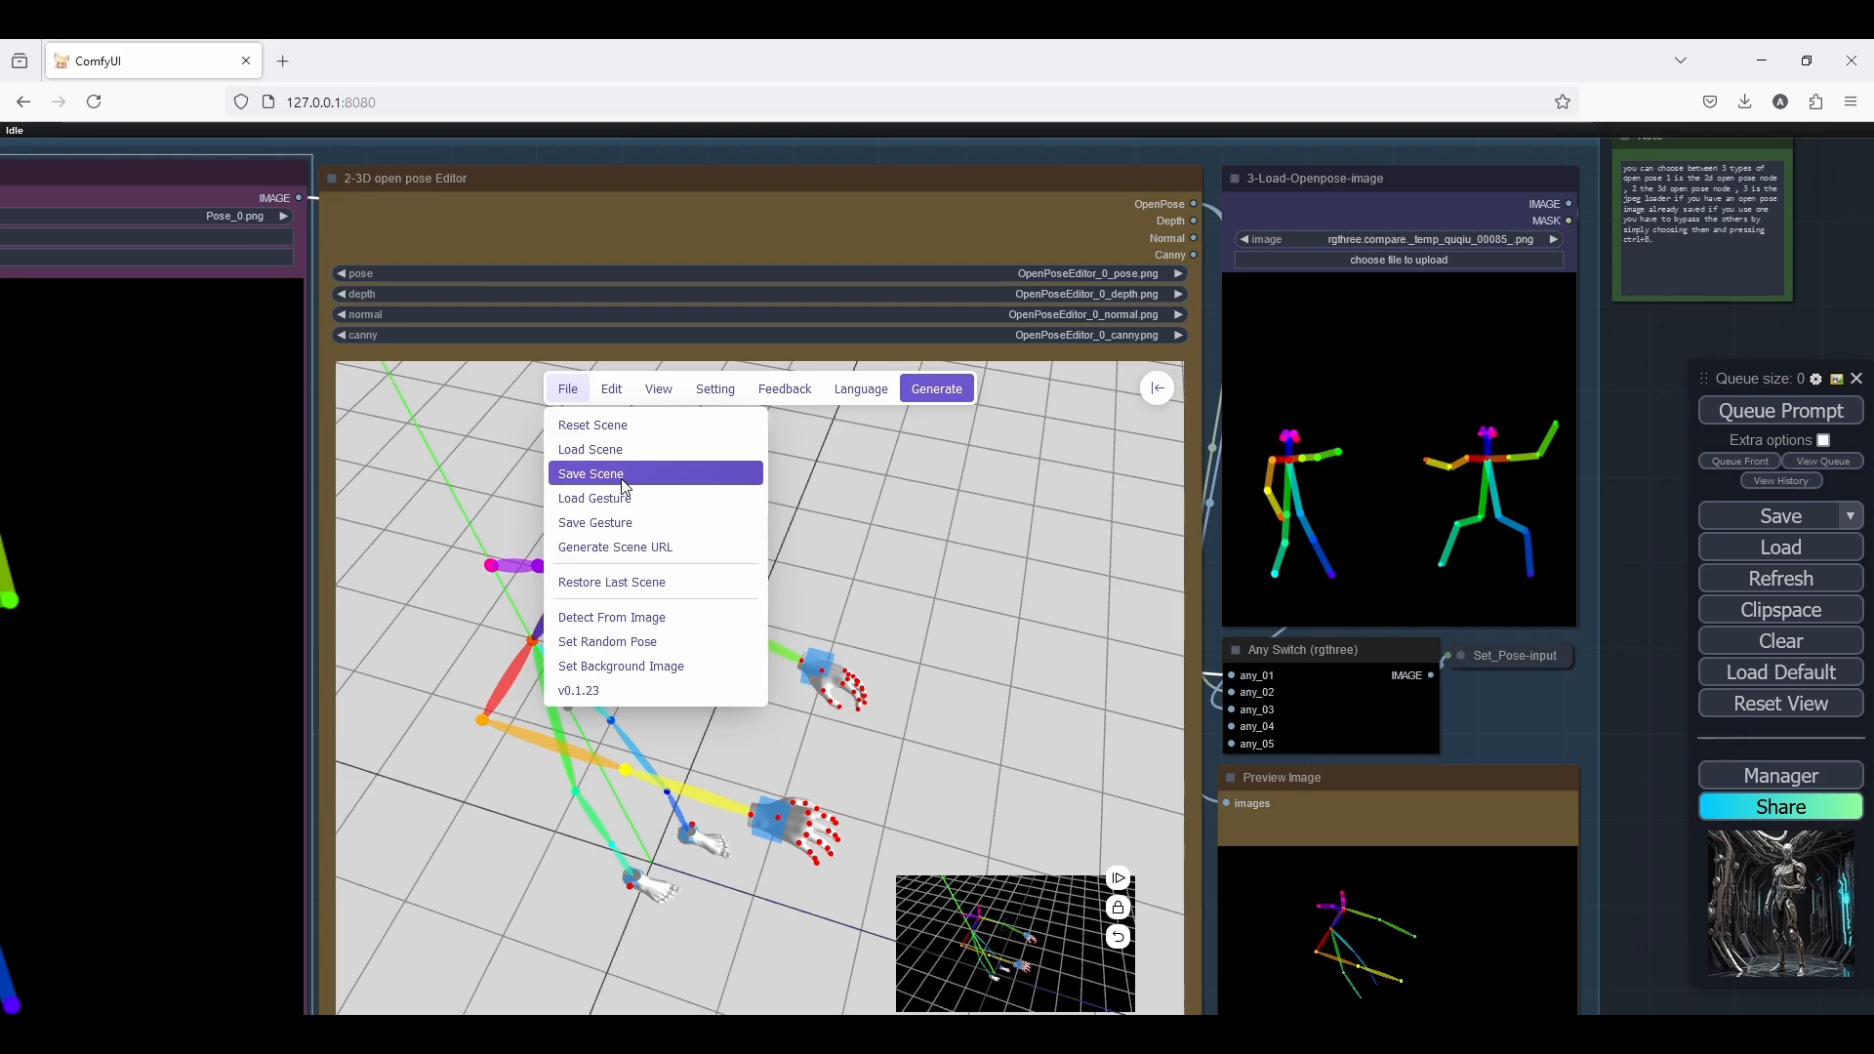
{"action": "left_click", "coordinate": [487, 466]}
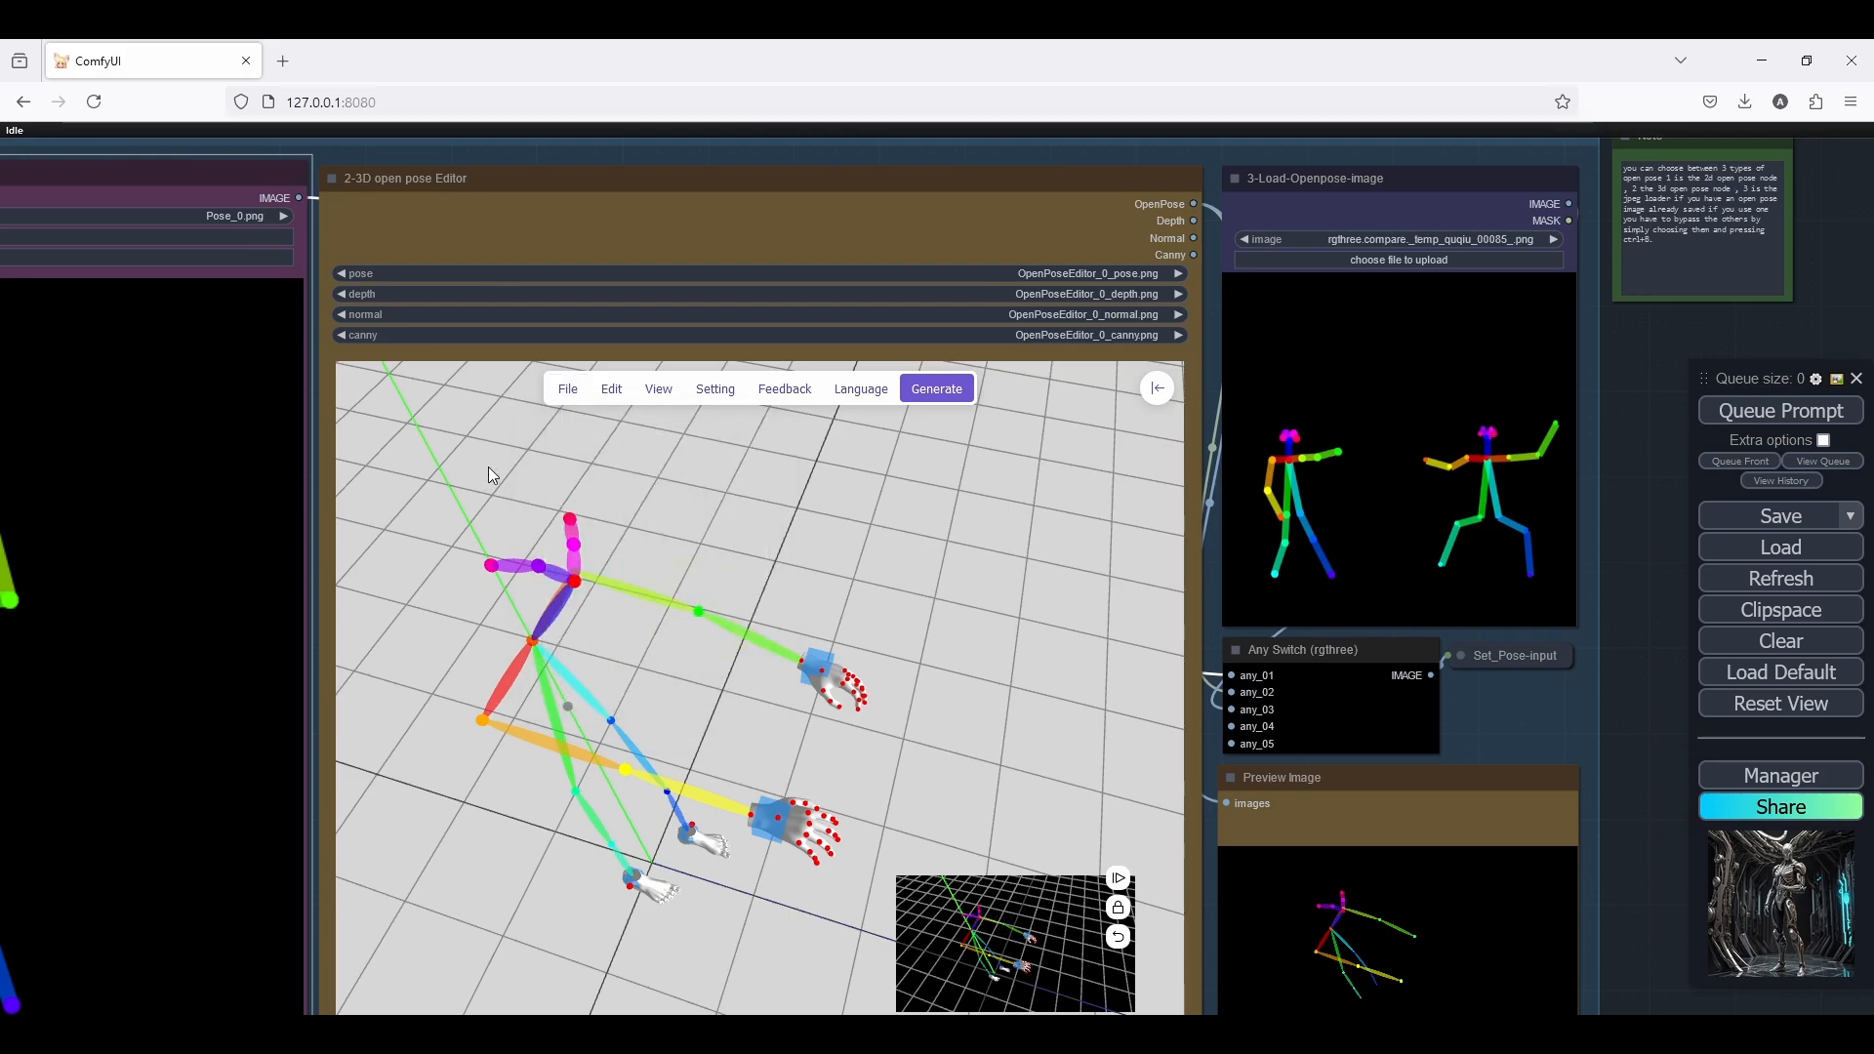
{"action": "left_click", "coordinate": [567, 389]}
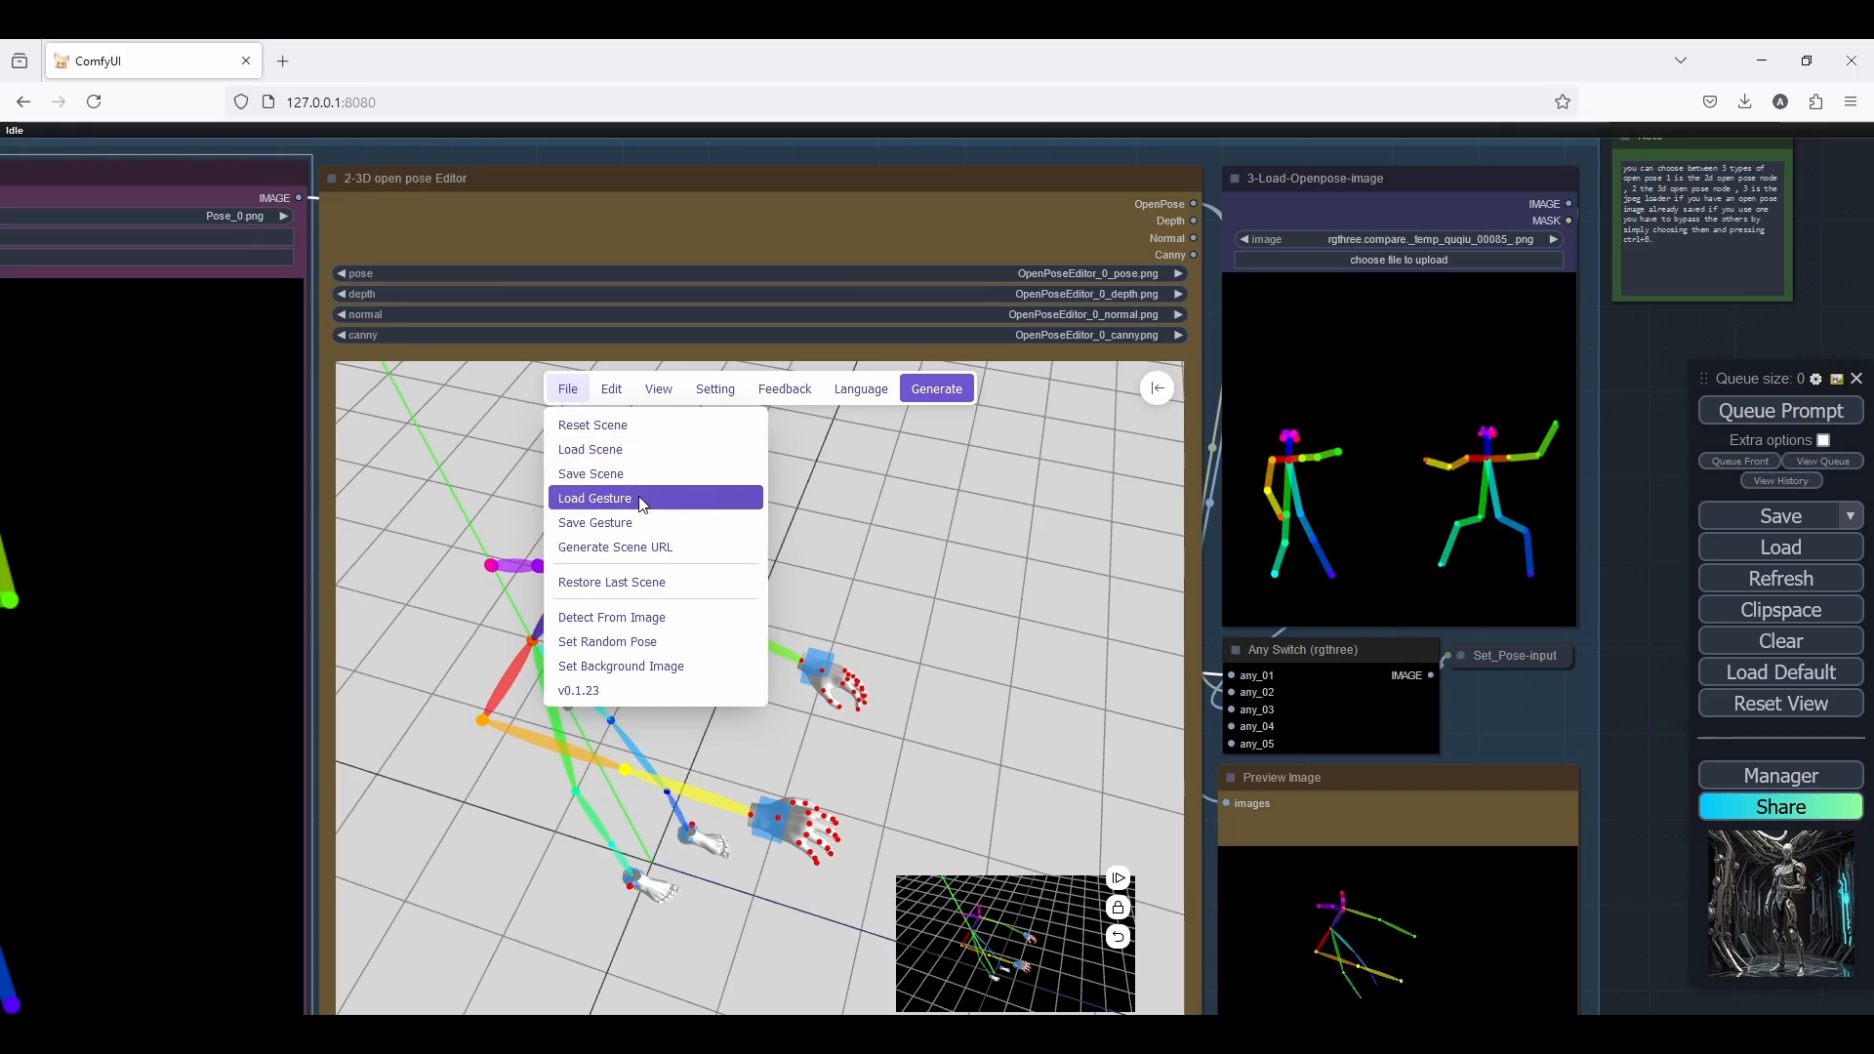
{"action": "left_click", "coordinate": [512, 464]}
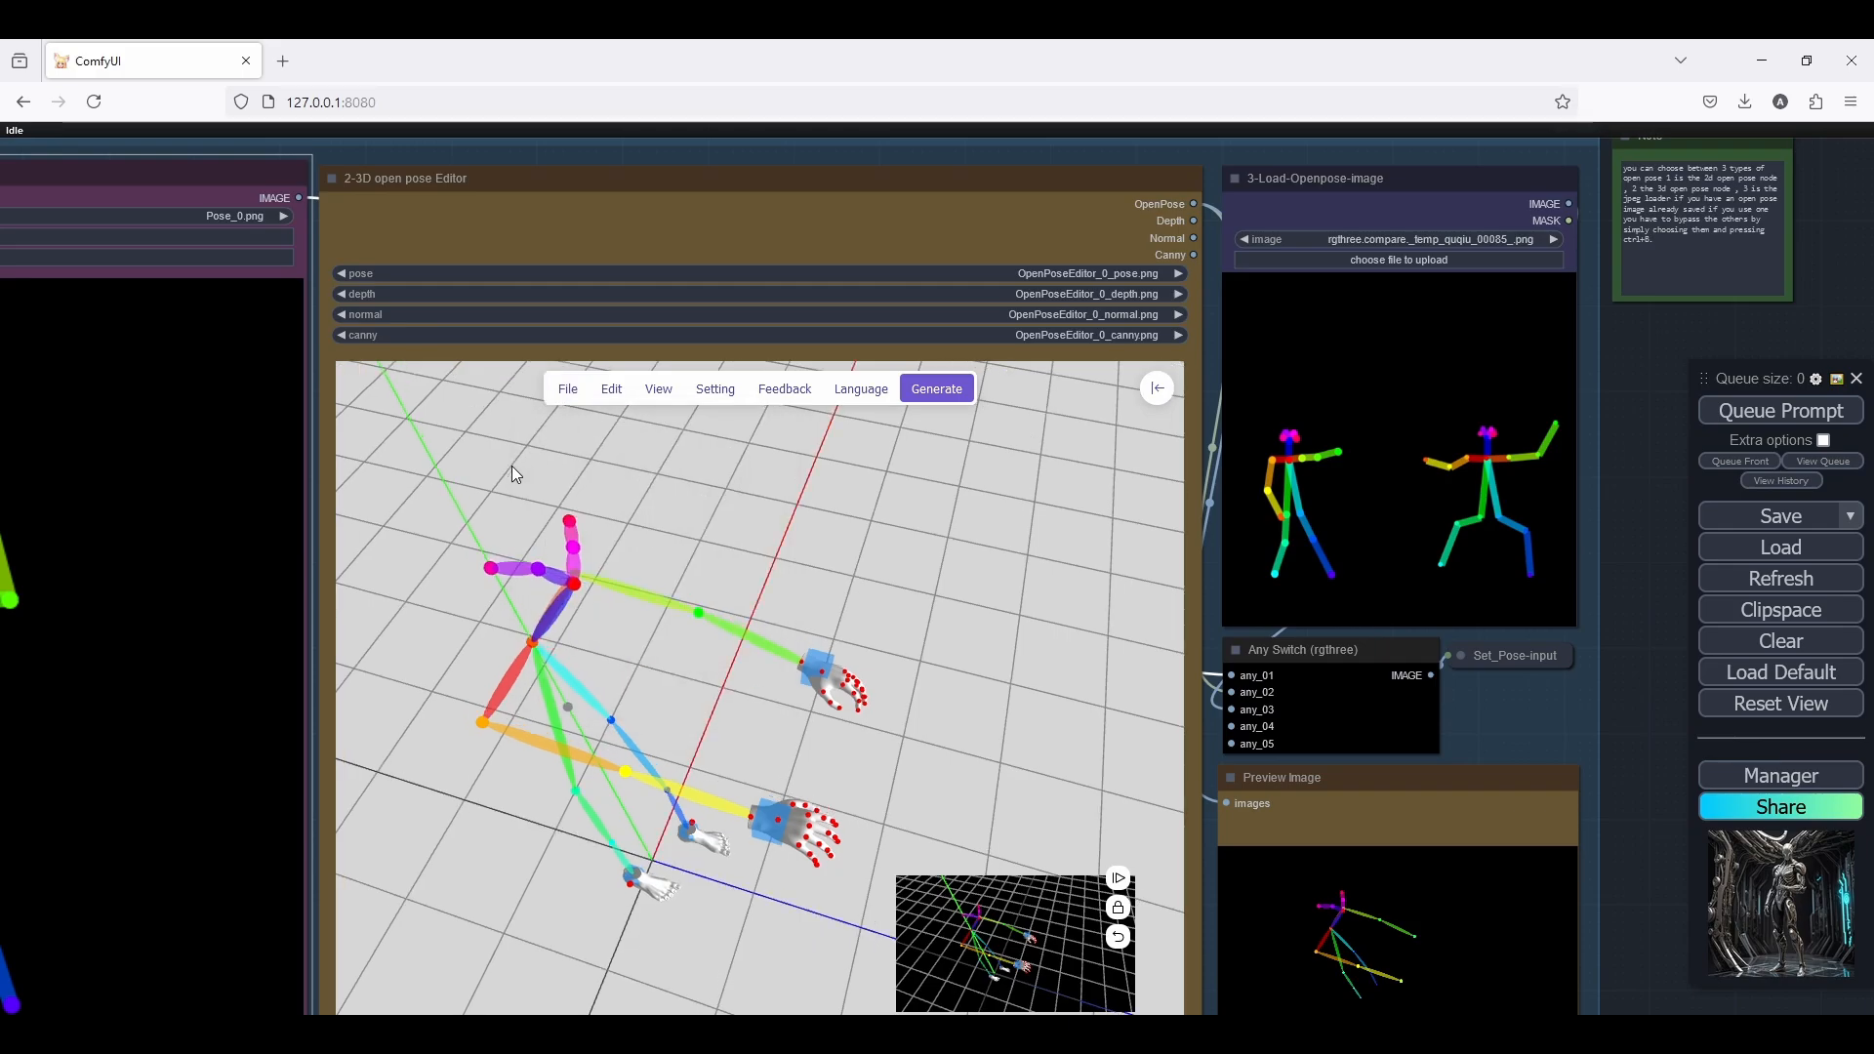
Review the 3D open pose Editor's mode and display settings, its edit and file commands, and its view locking options
{"action": "left_click", "coordinate": [706, 389]}
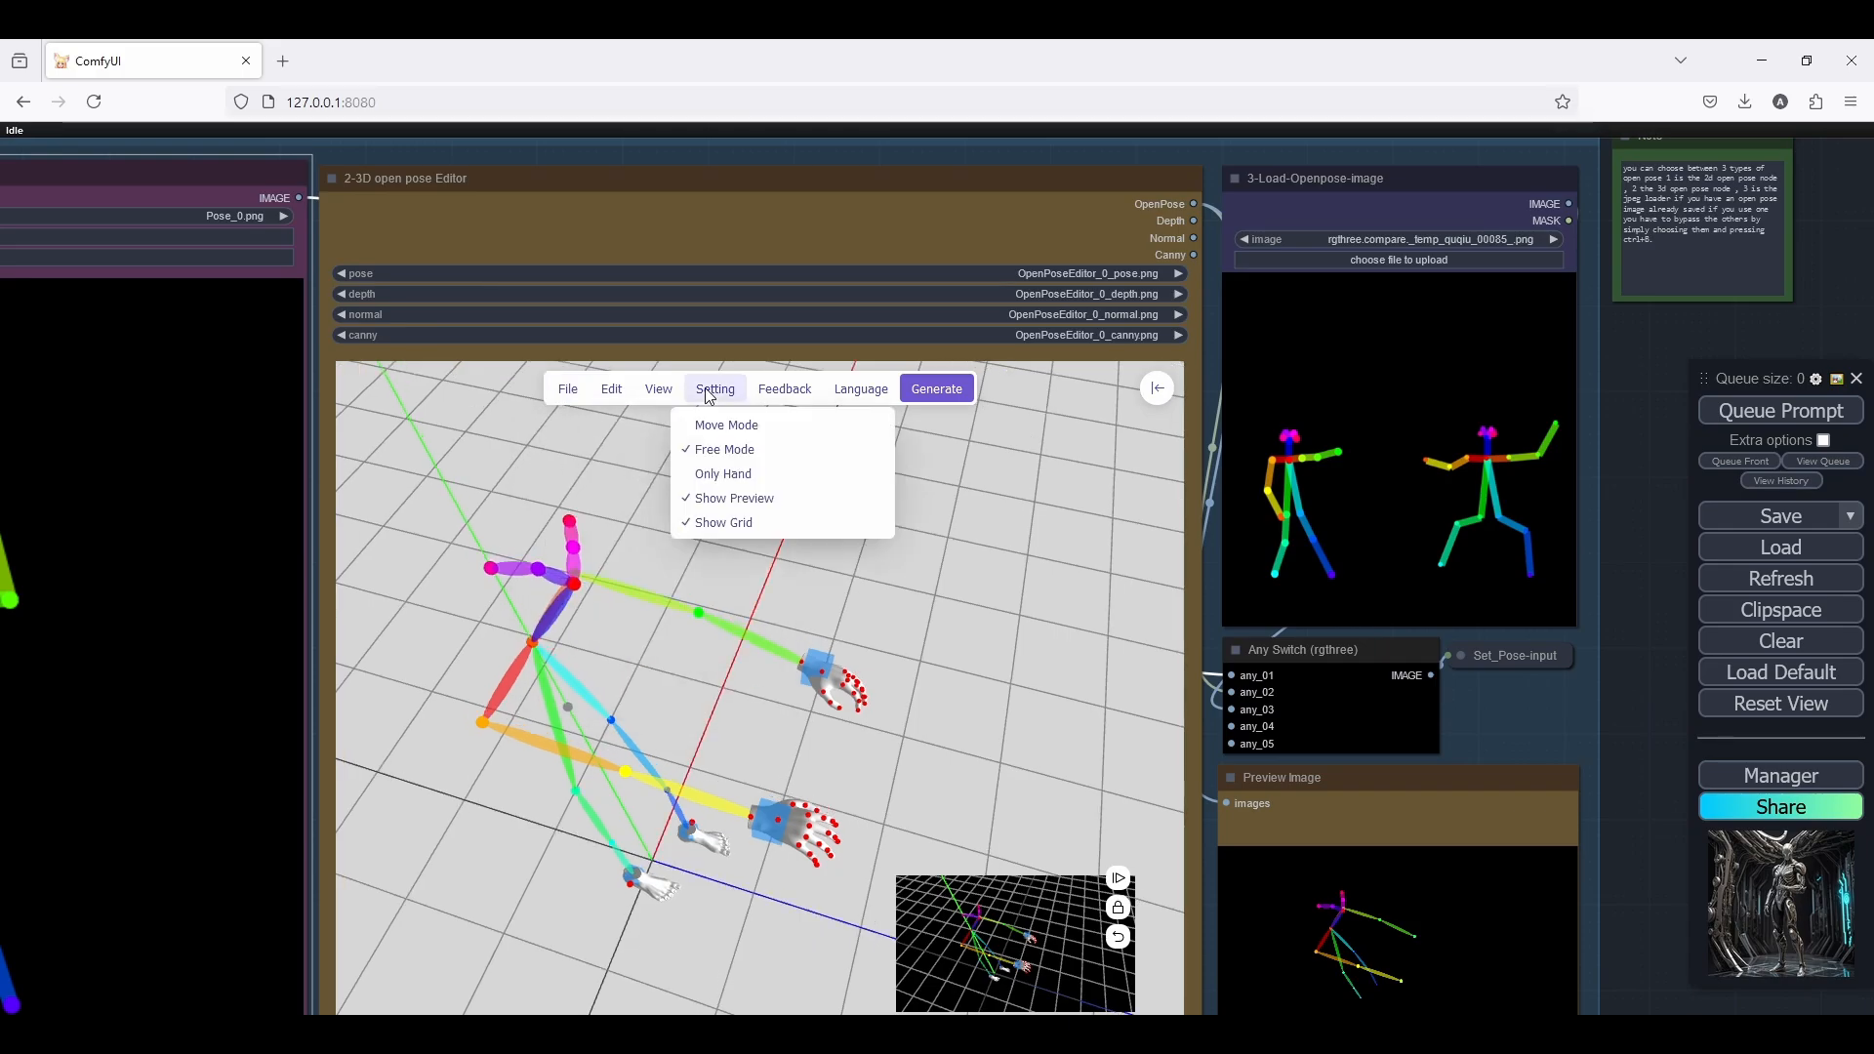
{"action": "left_click", "coordinate": [706, 390]}
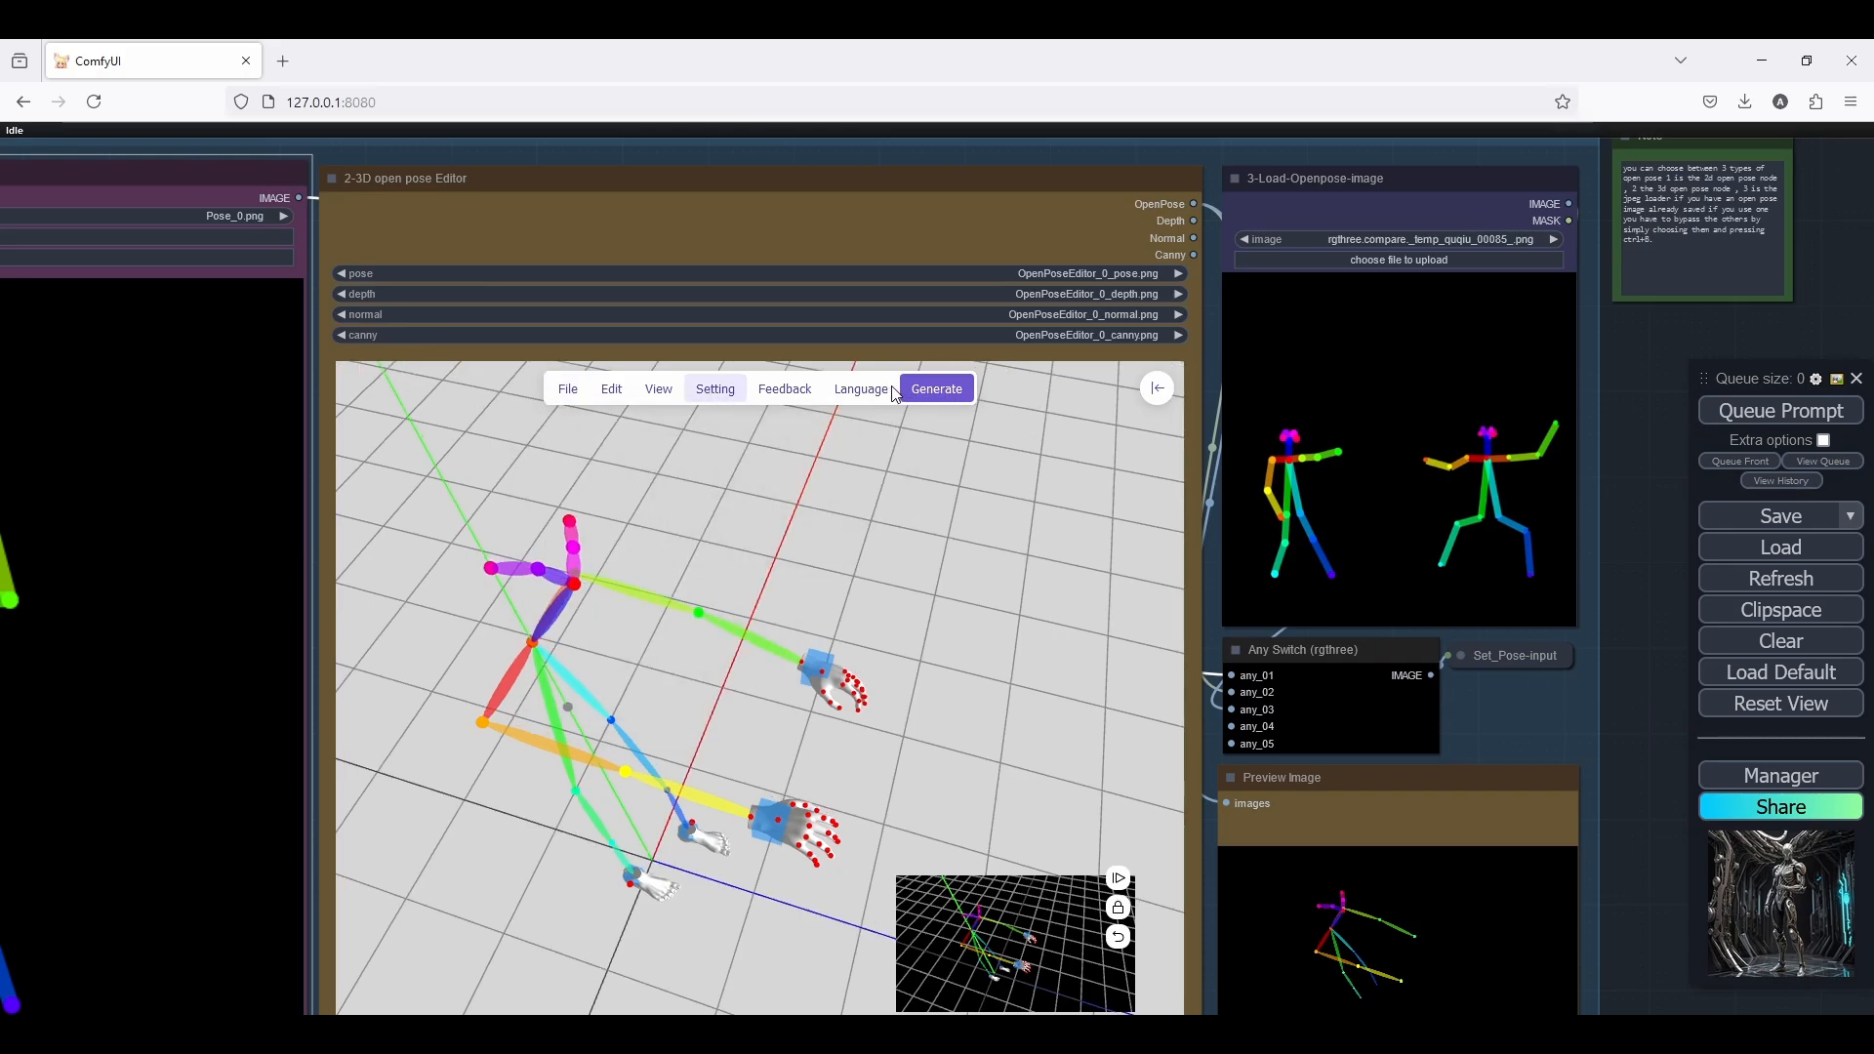
{"action": "left_click", "coordinate": [610, 392]}
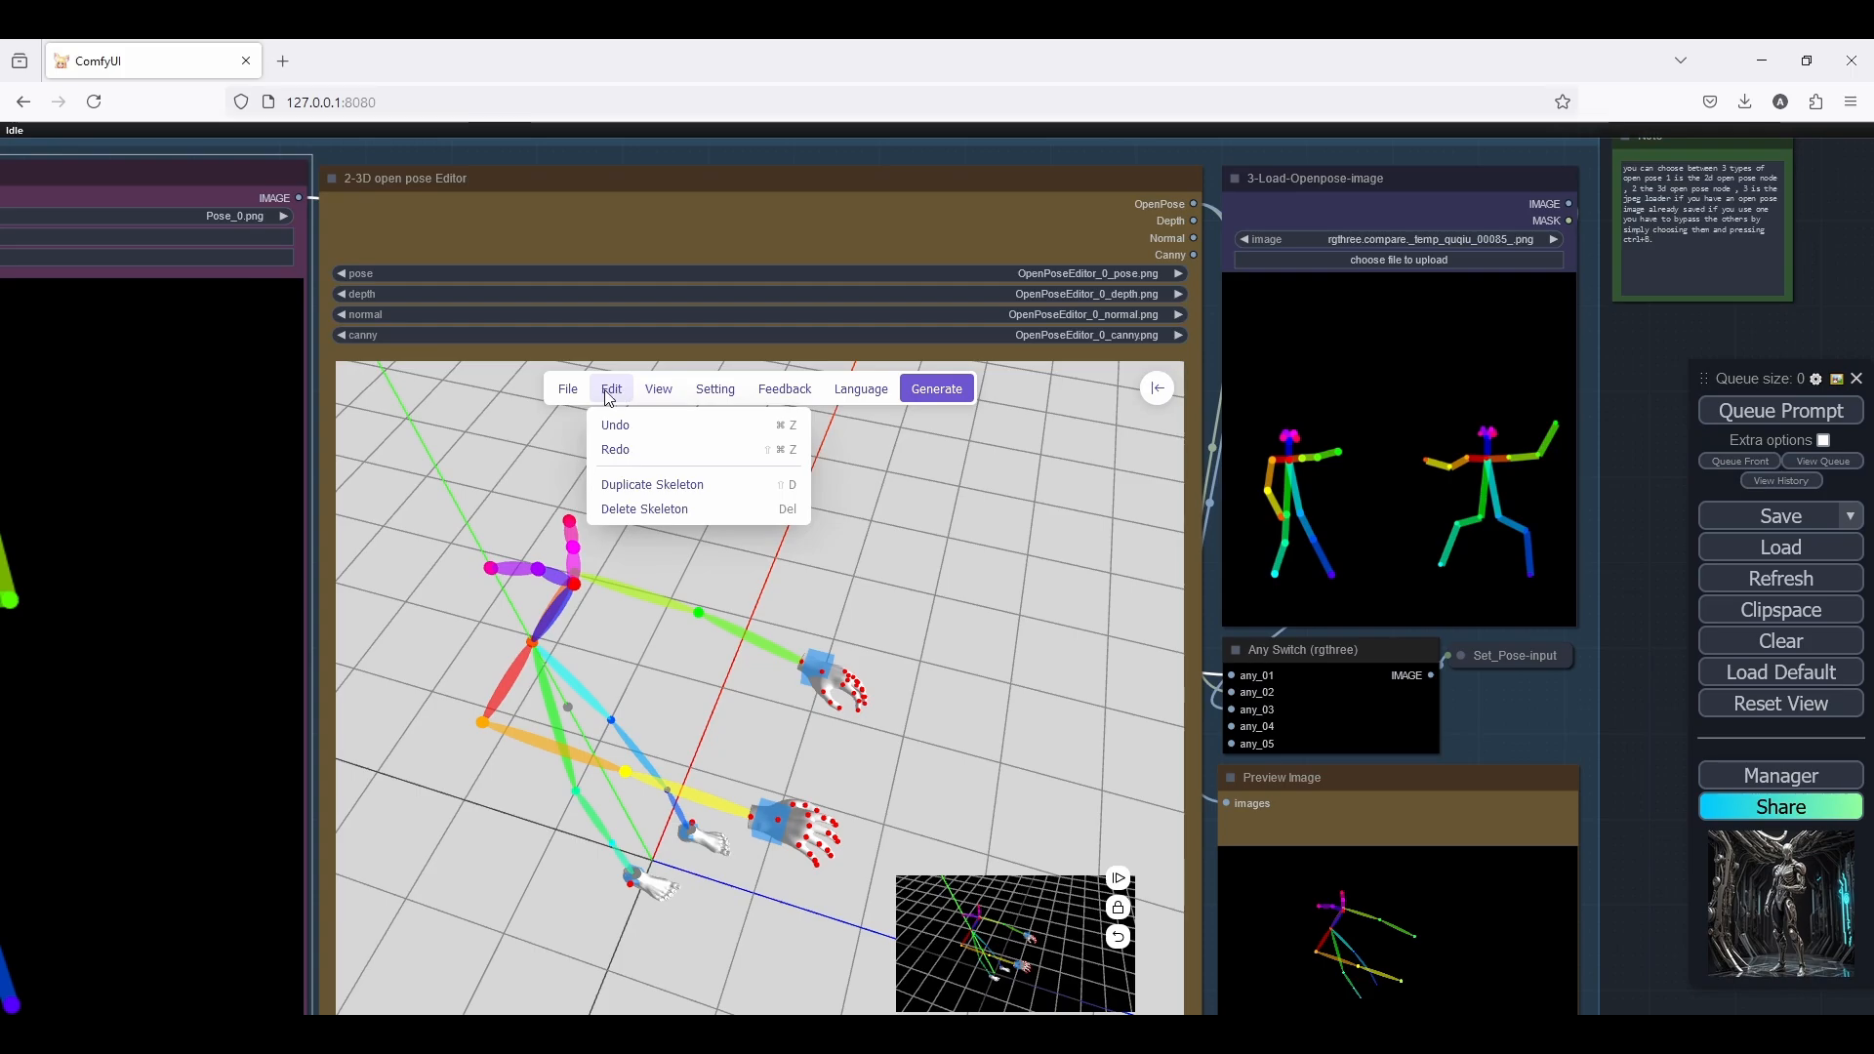
{"action": "mouse_move", "coordinate": [589, 395]}
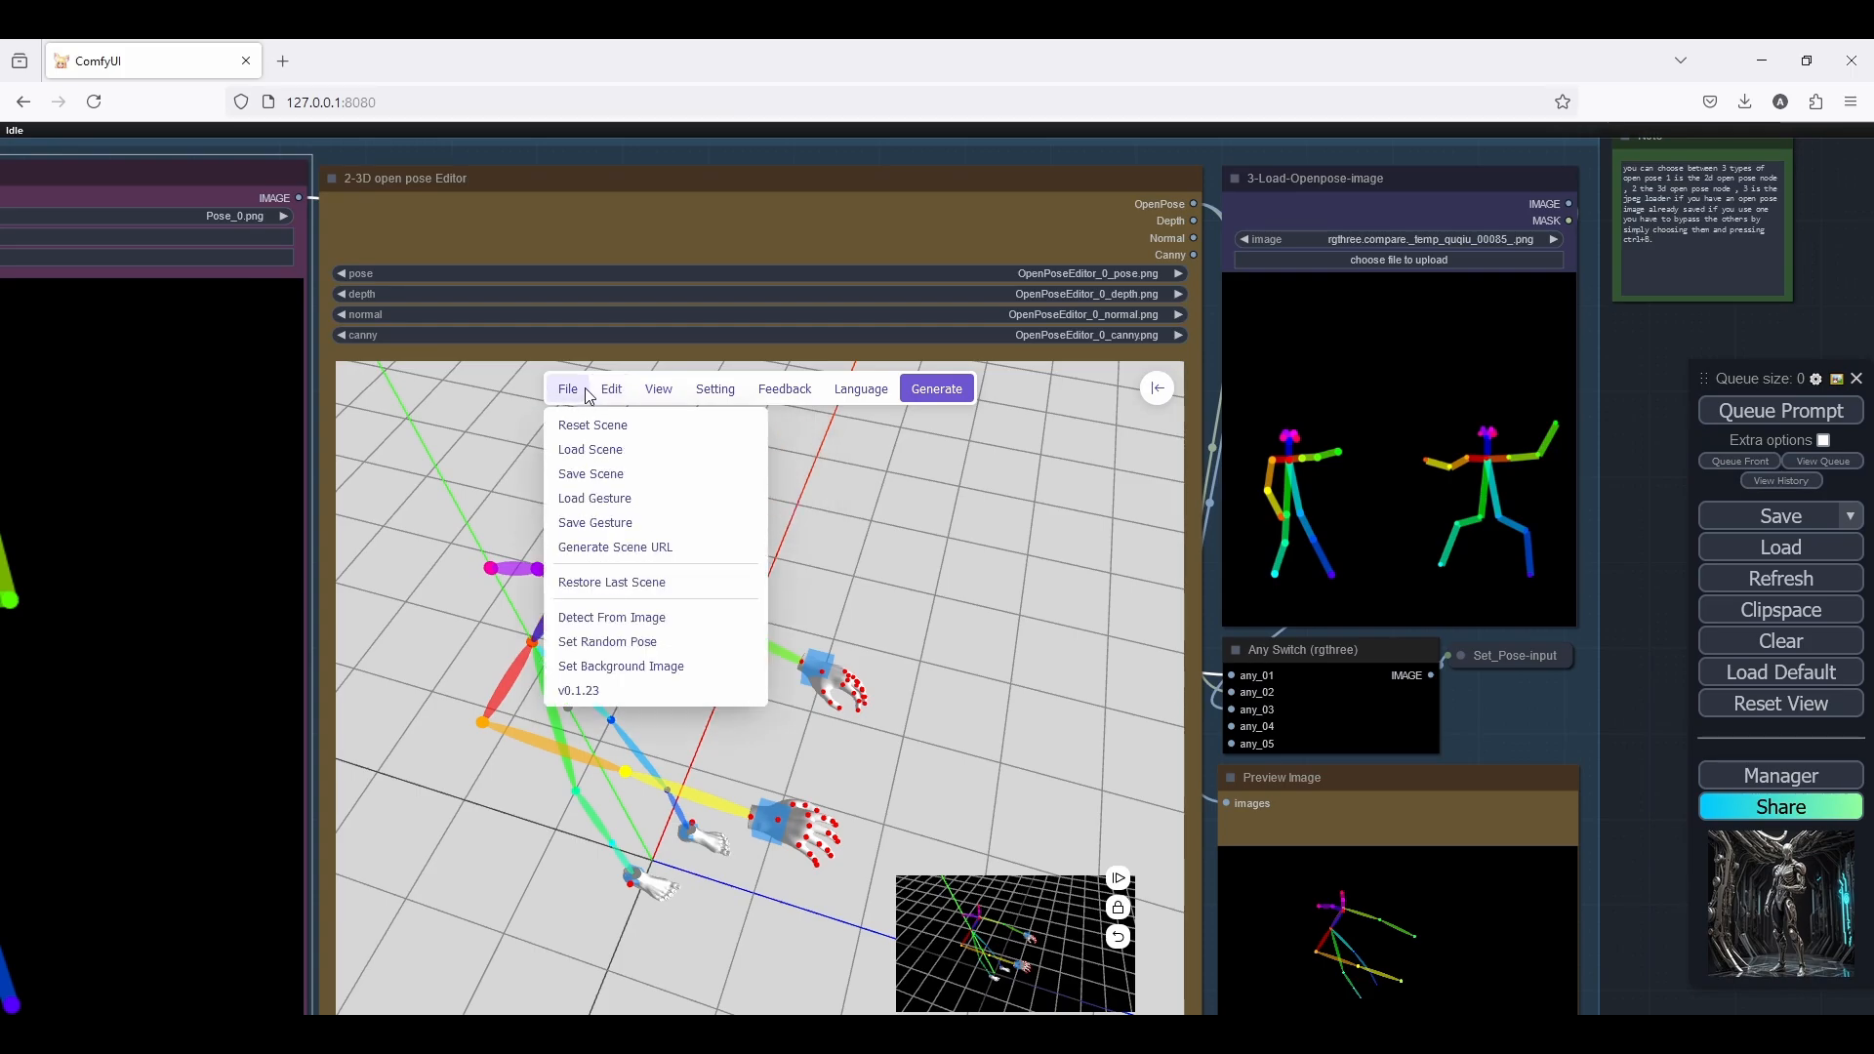
{"action": "left_click", "coordinate": [589, 395]}
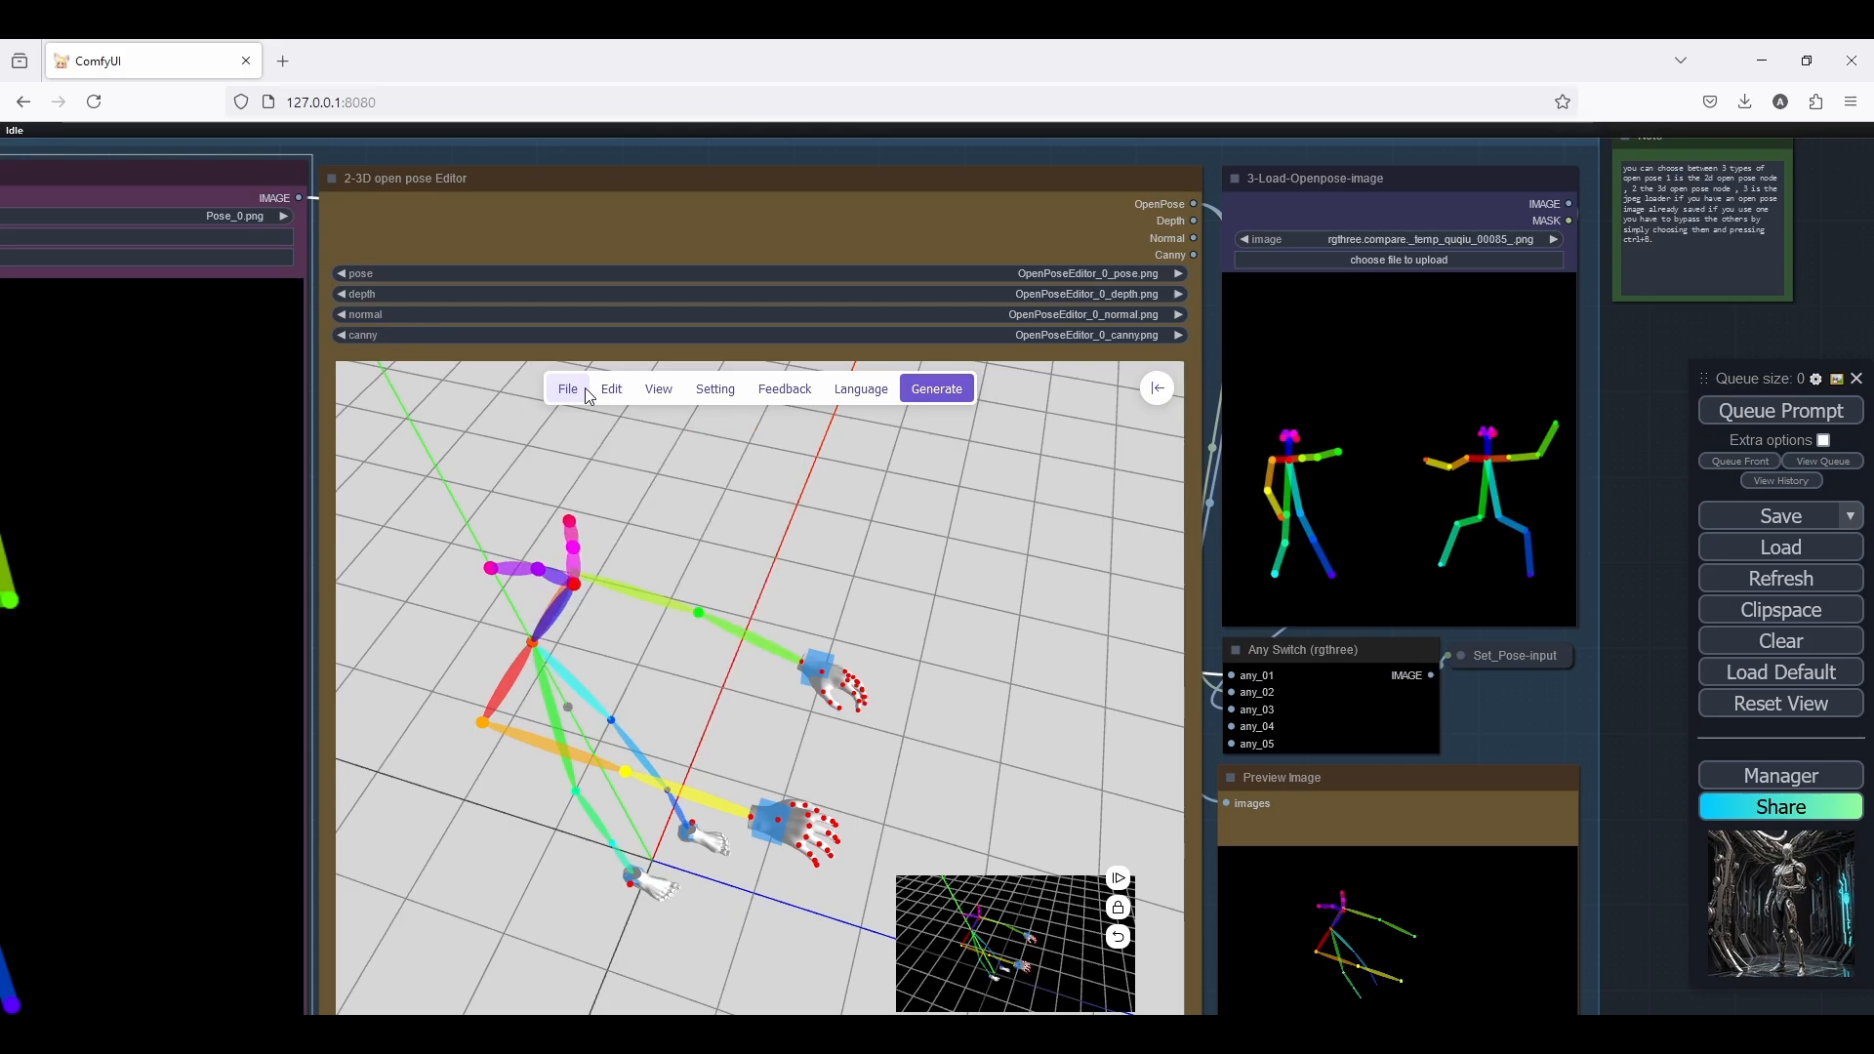
{"action": "left_click", "coordinate": [588, 395]}
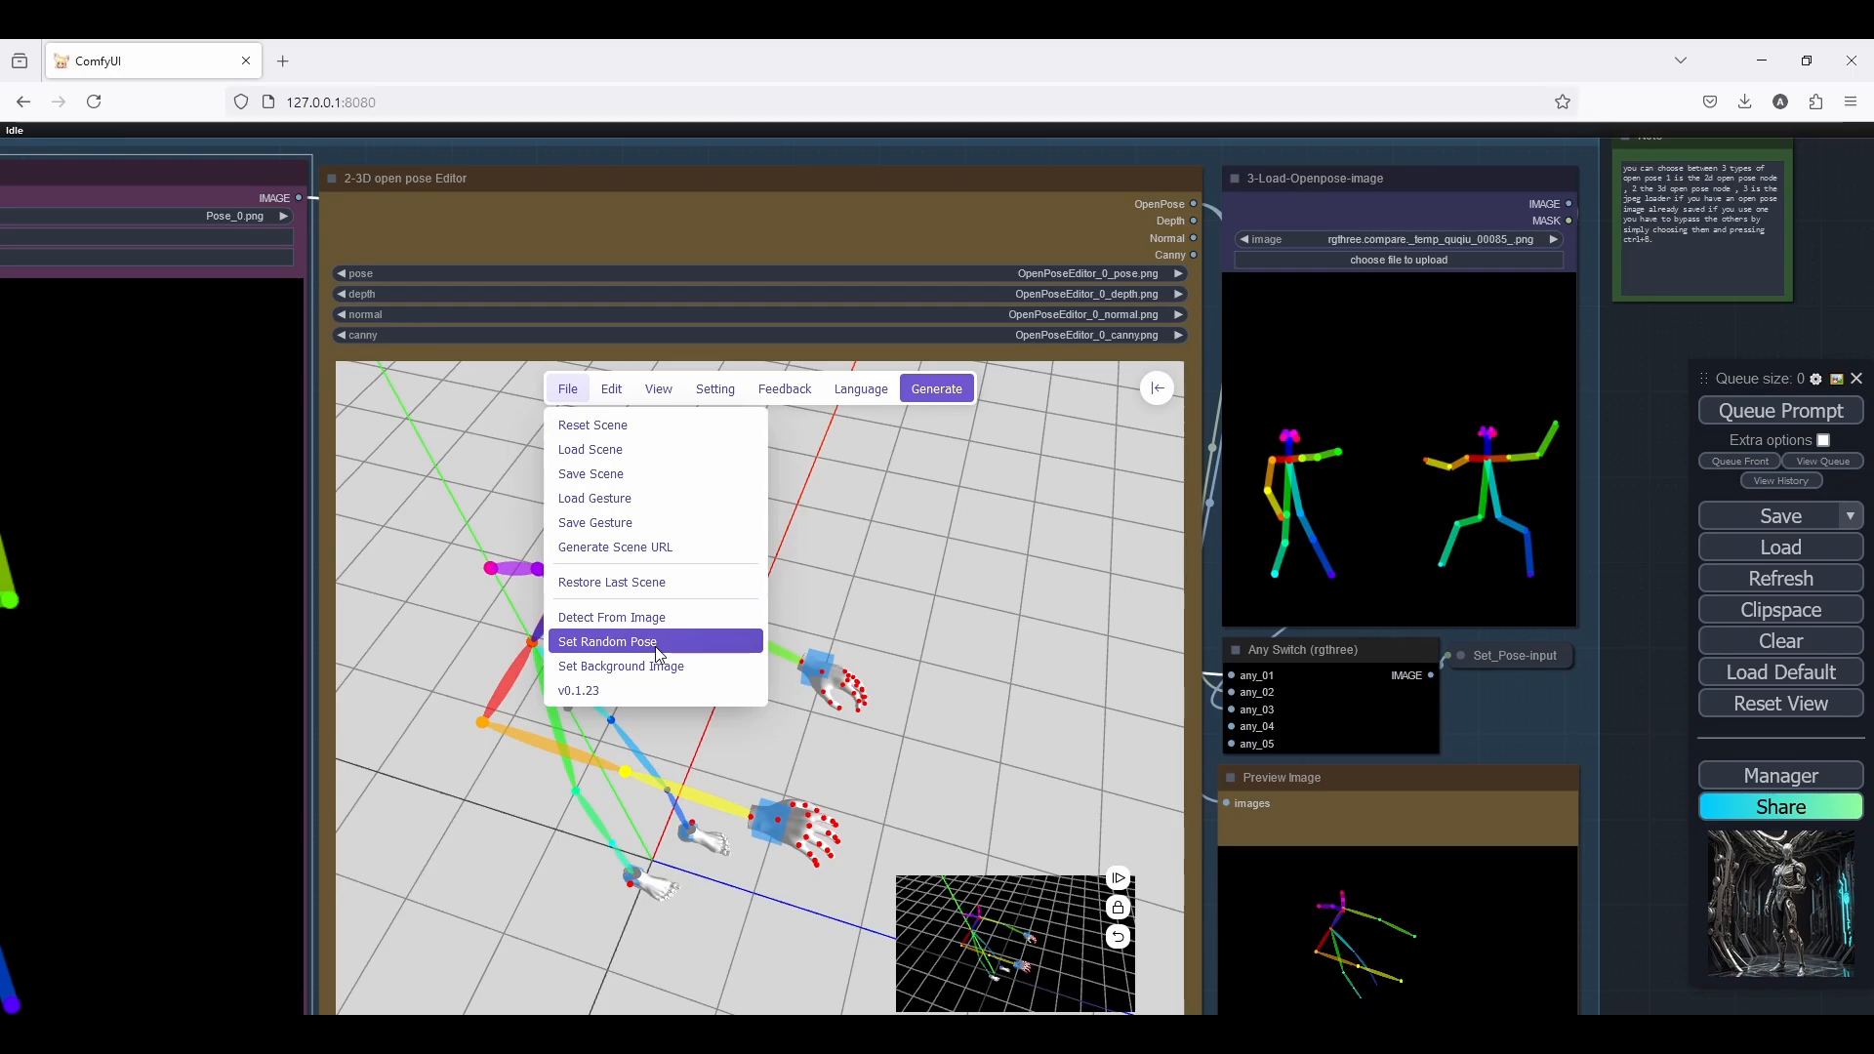
{"action": "left_click", "coordinate": [319, 478]}
{"action": "left_click", "coordinate": [494, 145]}
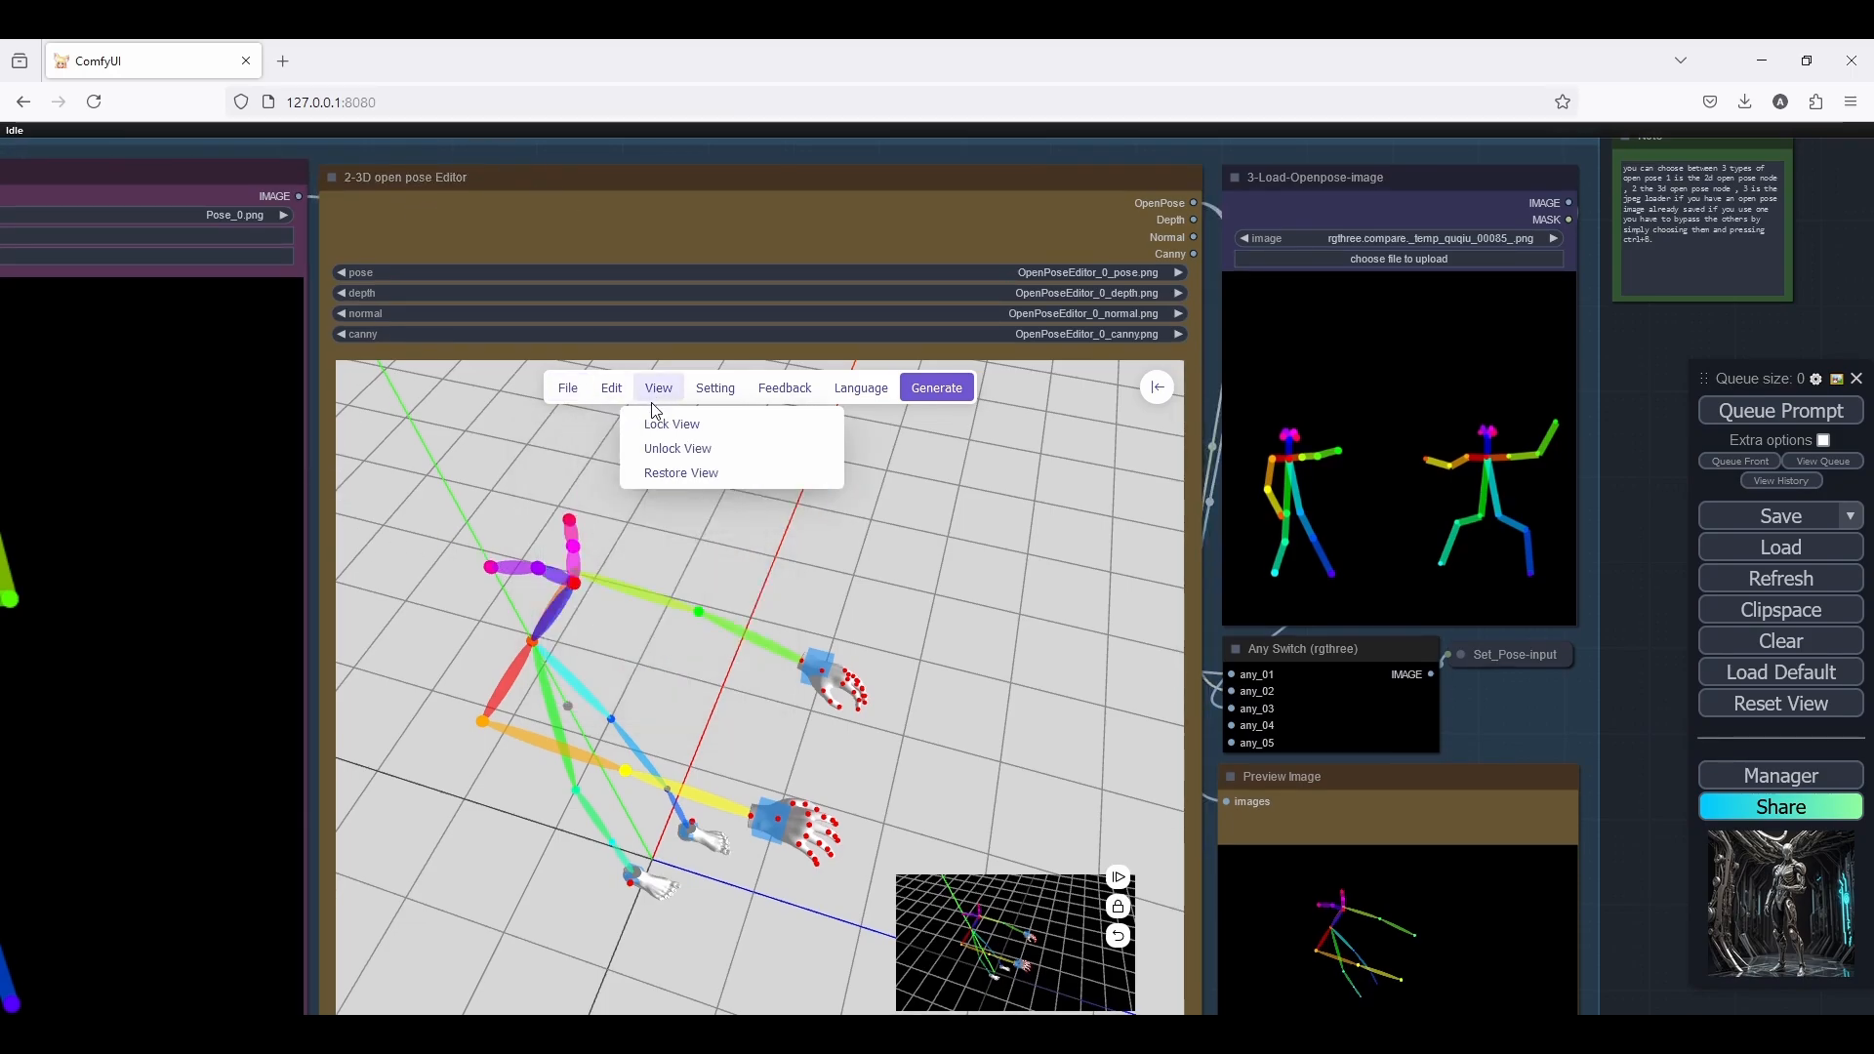
{"action": "left_click", "coordinate": [1024, 447]}
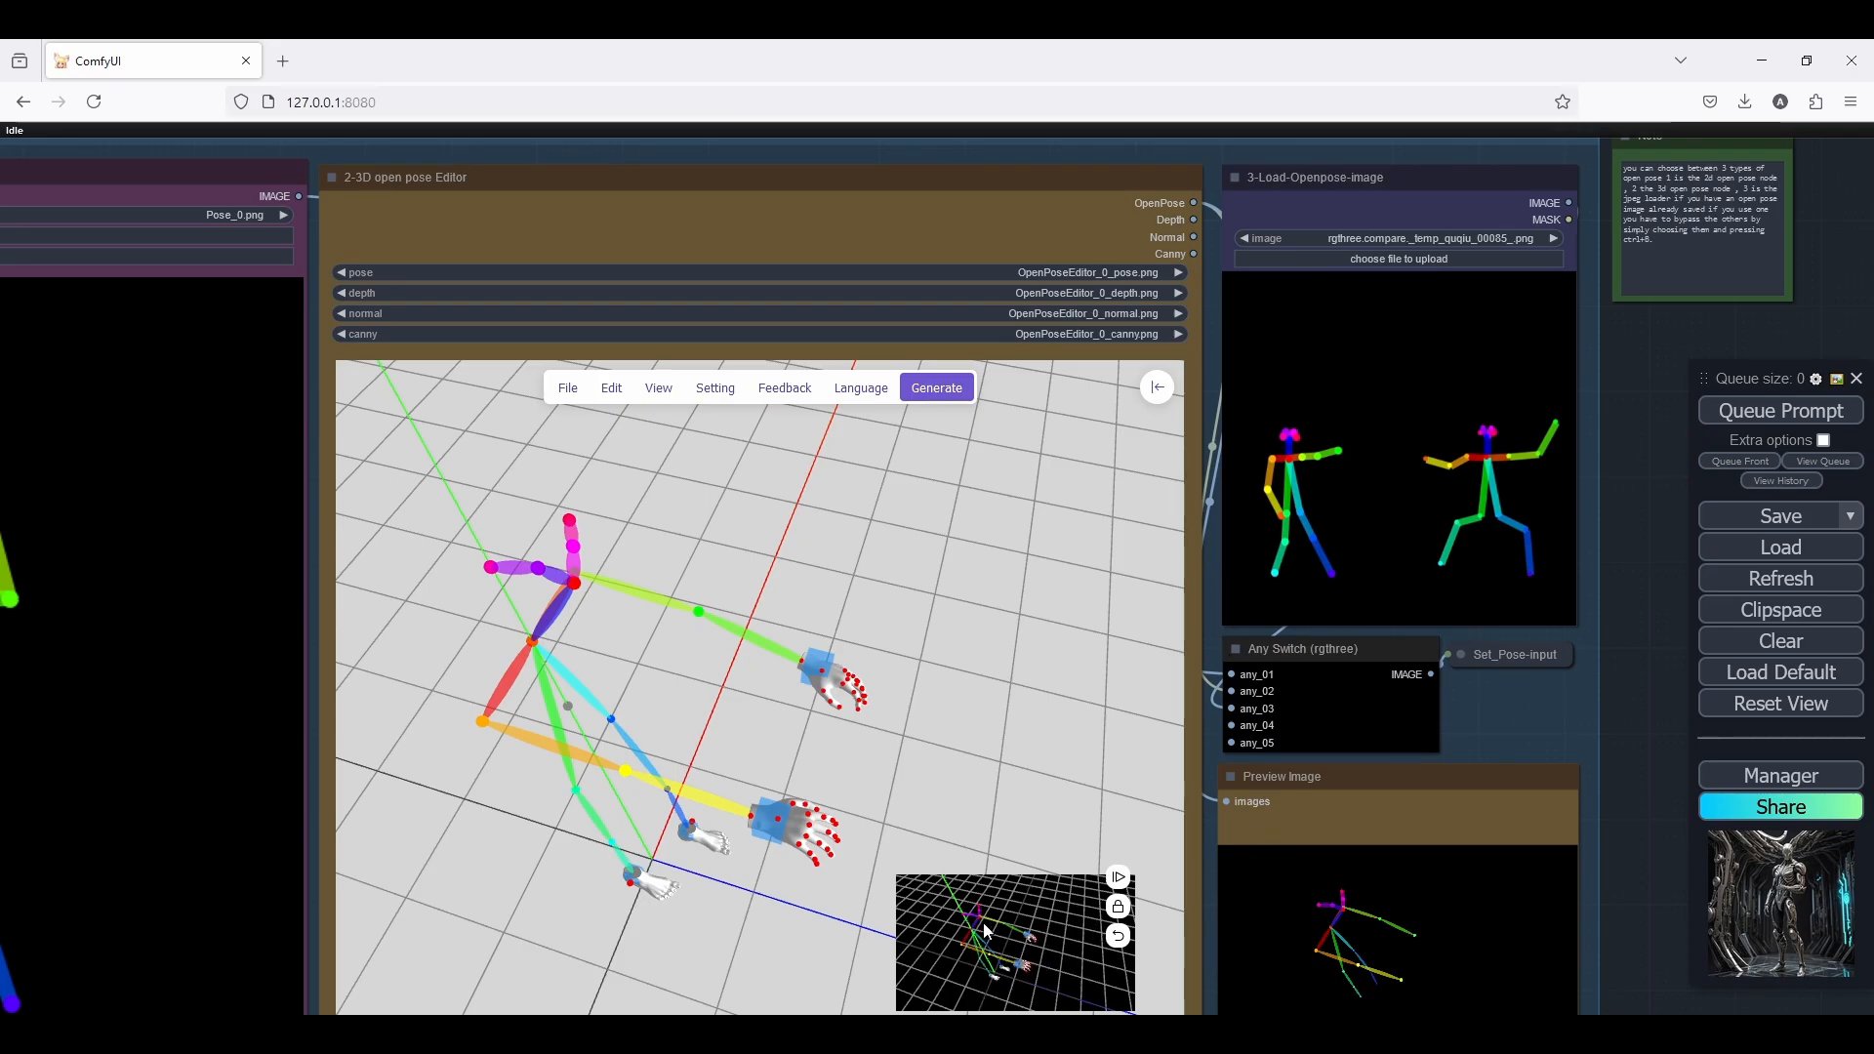
Examine the 3-Load-Openpose-image, Any Switch and Preview Image nodes beside the 3D open pose Editor
{"action": "scroll", "coordinate": [1370, 783], "scroll_direction": "down", "scroll_amount": 4}
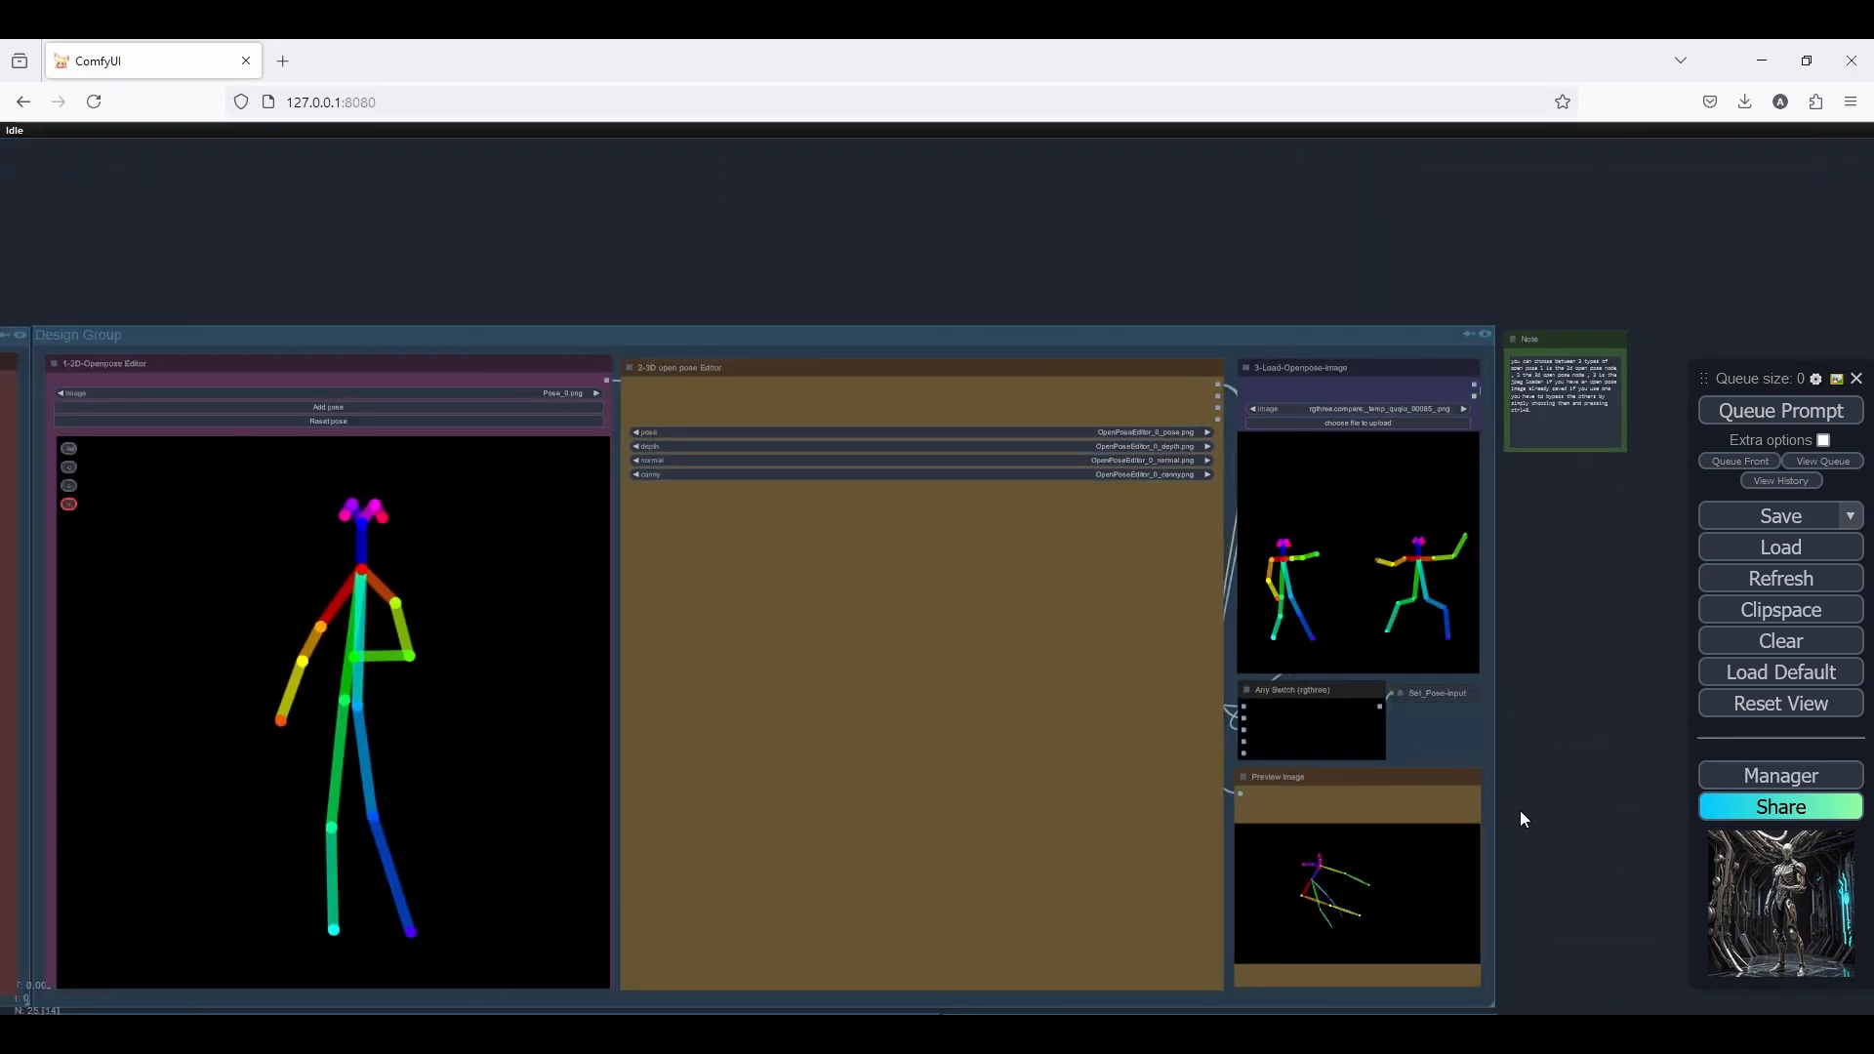
{"action": "left_click_drag", "start_coordinate": [1520, 810], "coordinate": [1327, 693]}
{"action": "scroll", "coordinate": [1327, 693], "scroll_direction": "up", "scroll_amount": 3}
{"action": "left_click_drag", "start_coordinate": [1363, 491], "coordinate": [1370, 581]}
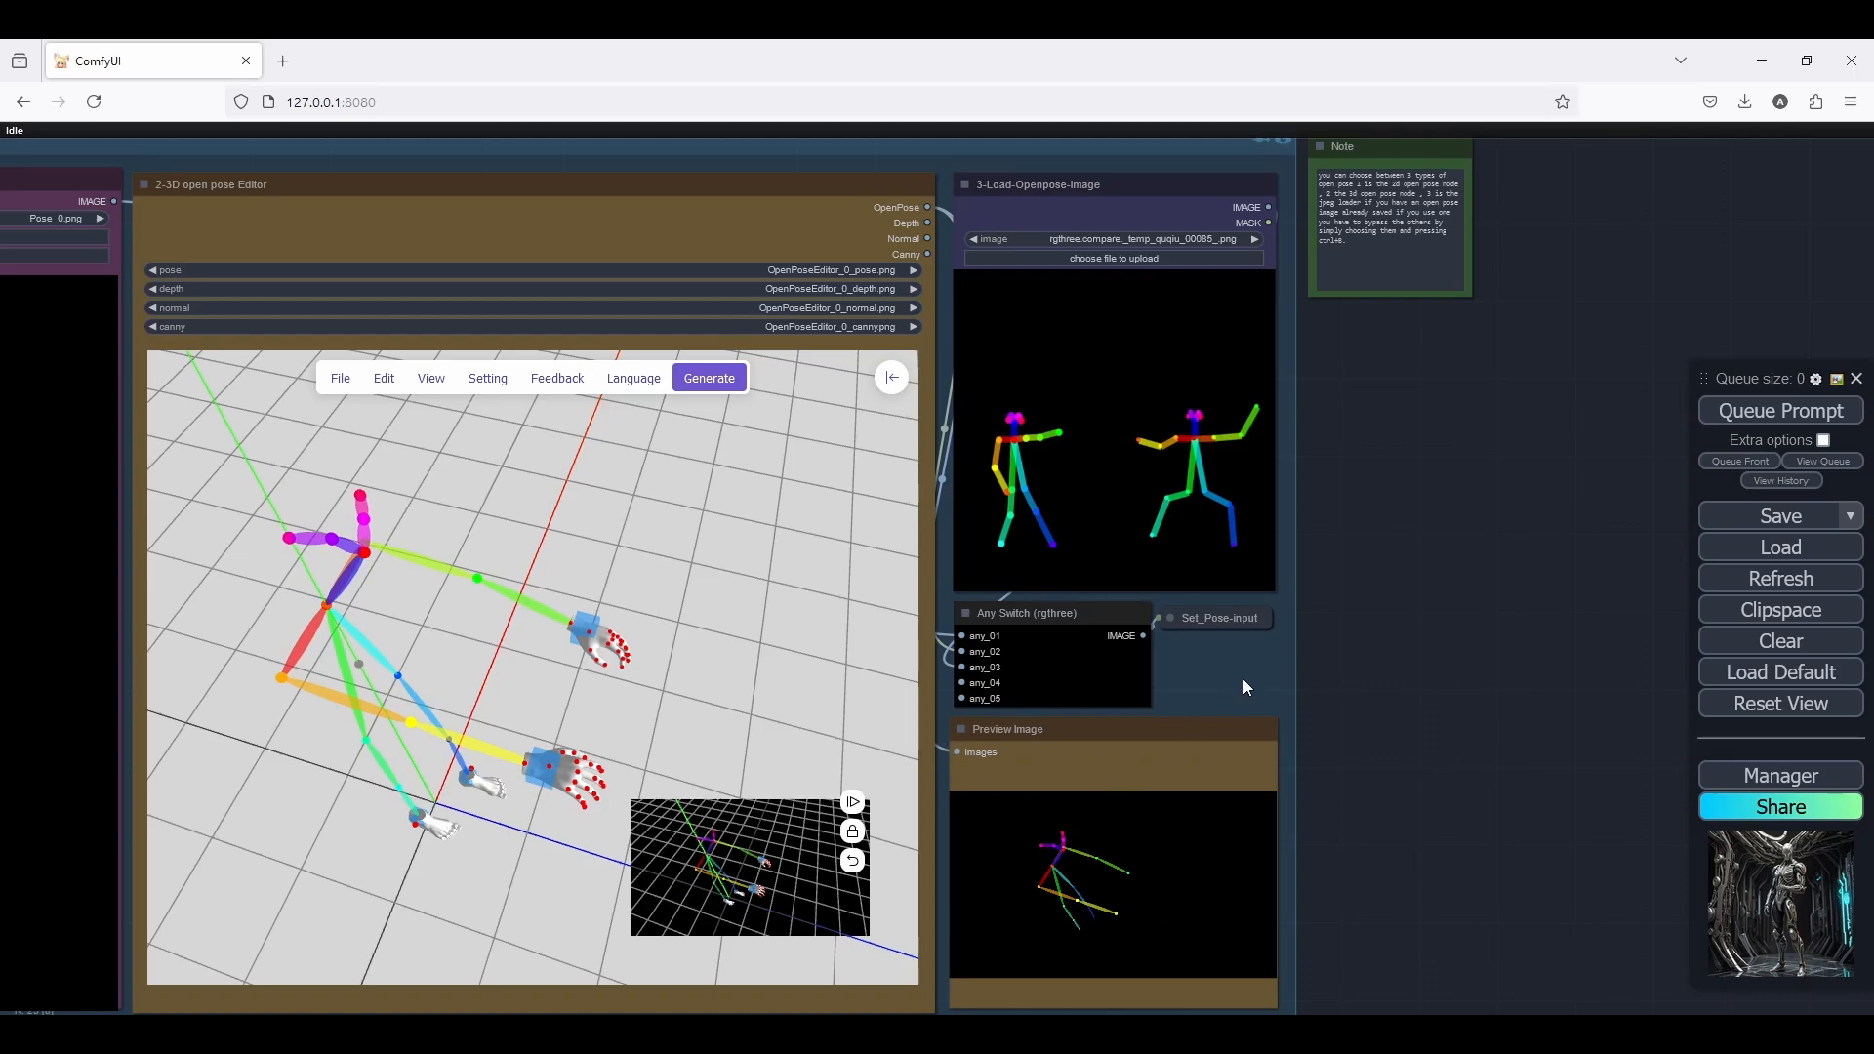
{"action": "left_click_drag", "start_coordinate": [1243, 678], "coordinate": [1240, 694]}
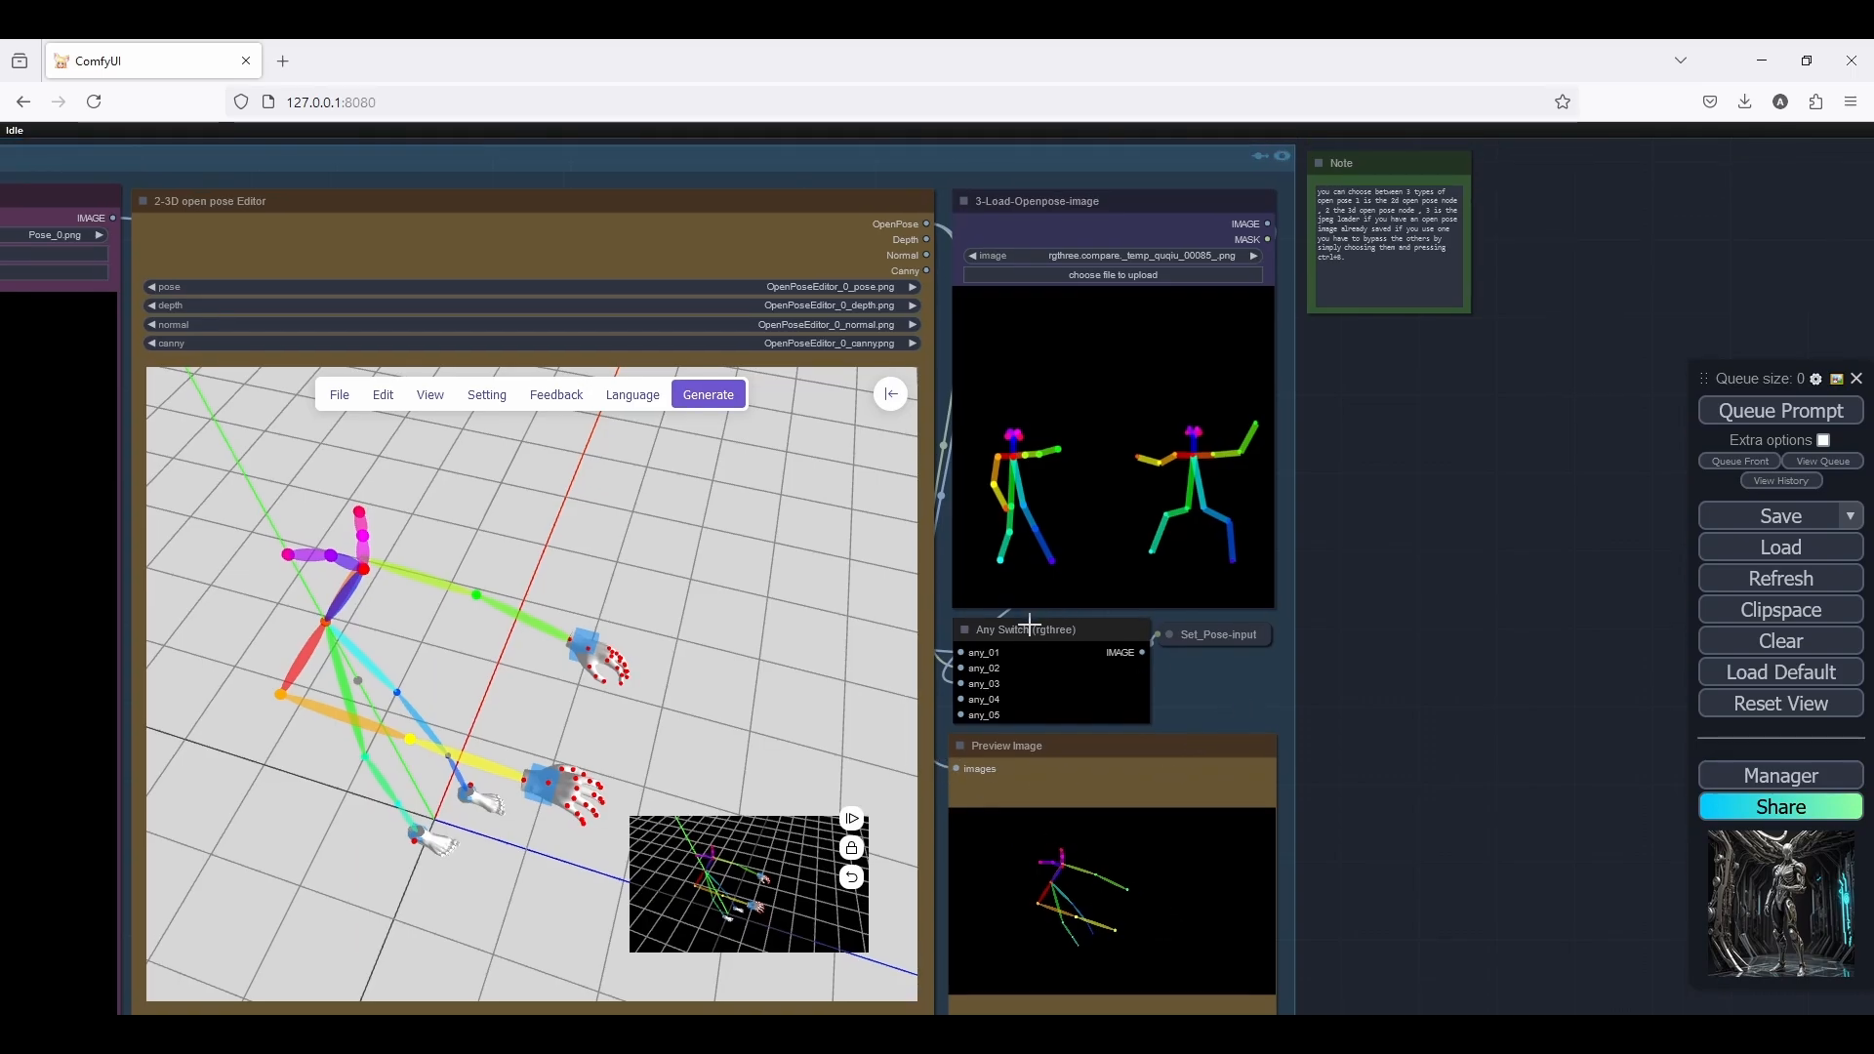
{"action": "scroll", "coordinate": [1029, 624], "scroll_direction": "down", "scroll_amount": 1}
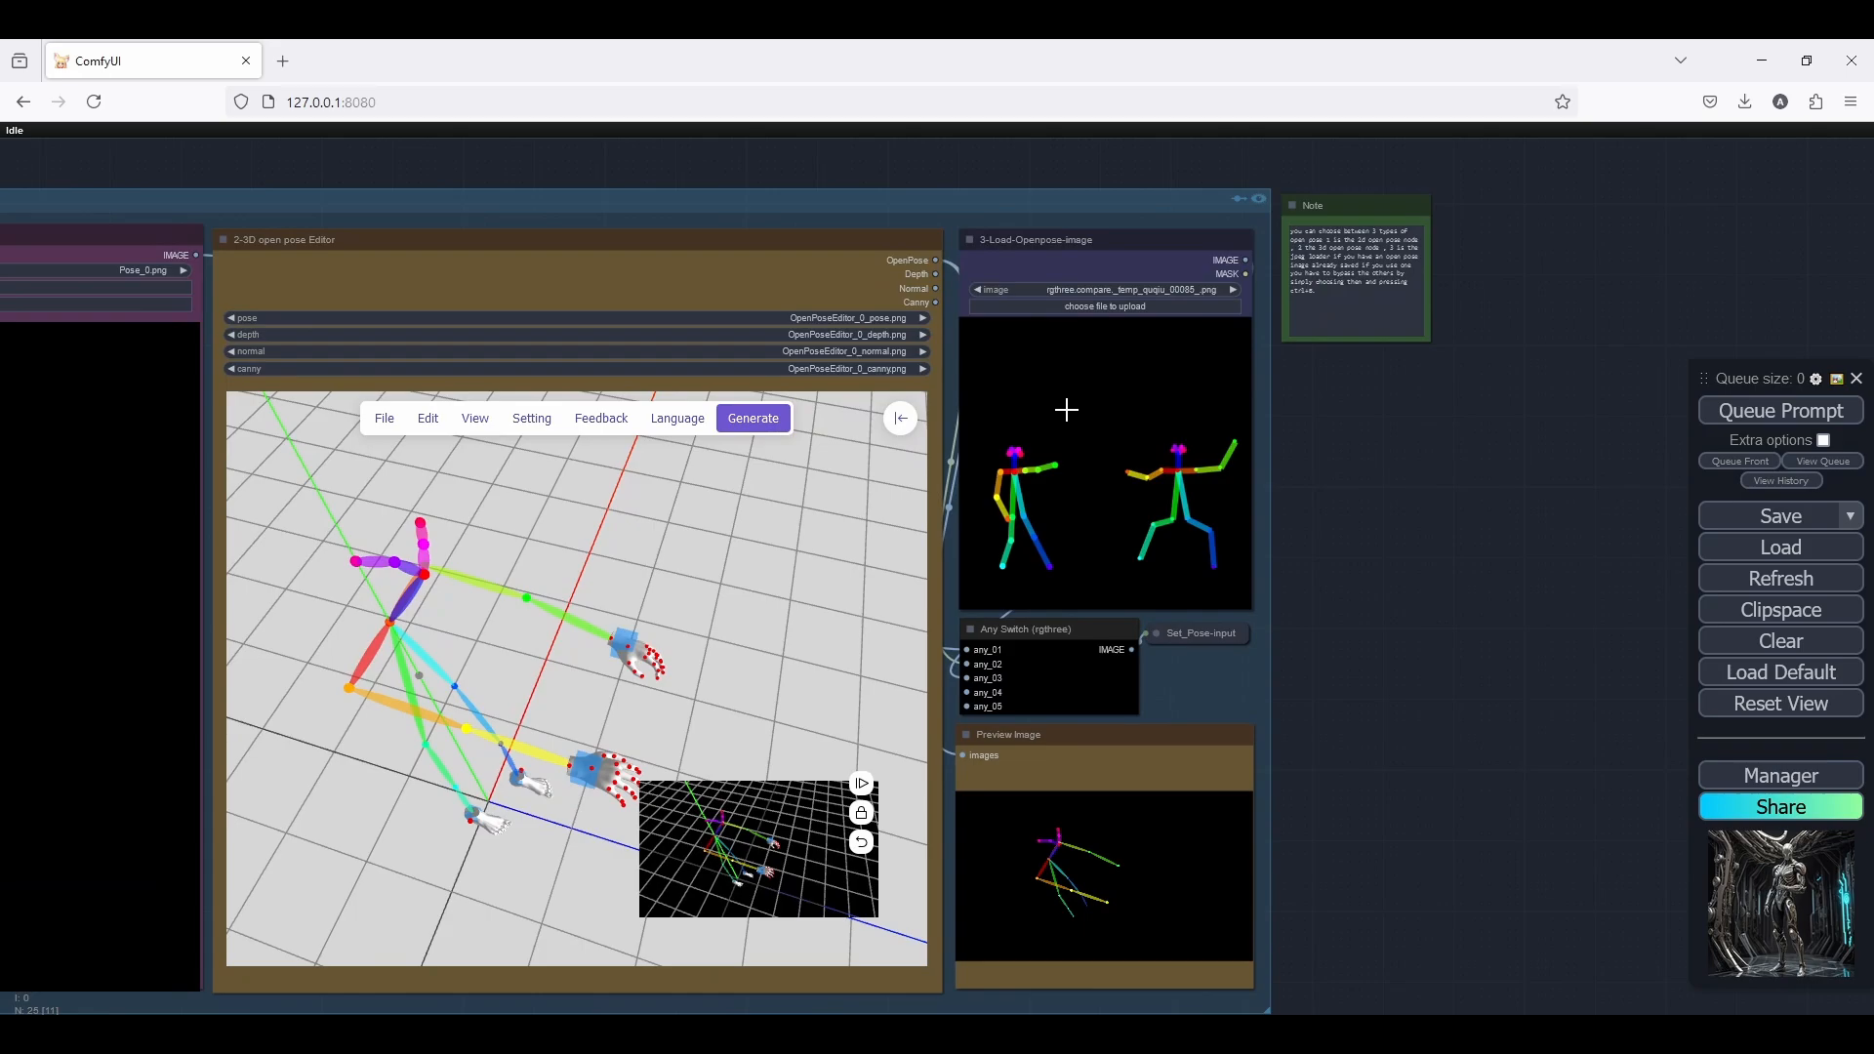
Bypass the 1-2D-Openpose Editor and 2-3D open pose Editor nodes, leaving 3-Load-Openpose-image as the active pose source
{"action": "scroll", "coordinate": [1065, 410], "scroll_direction": "down", "scroll_amount": 2}
{"action": "left_click_drag", "start_coordinate": [418, 255], "coordinate": [745, 247]}
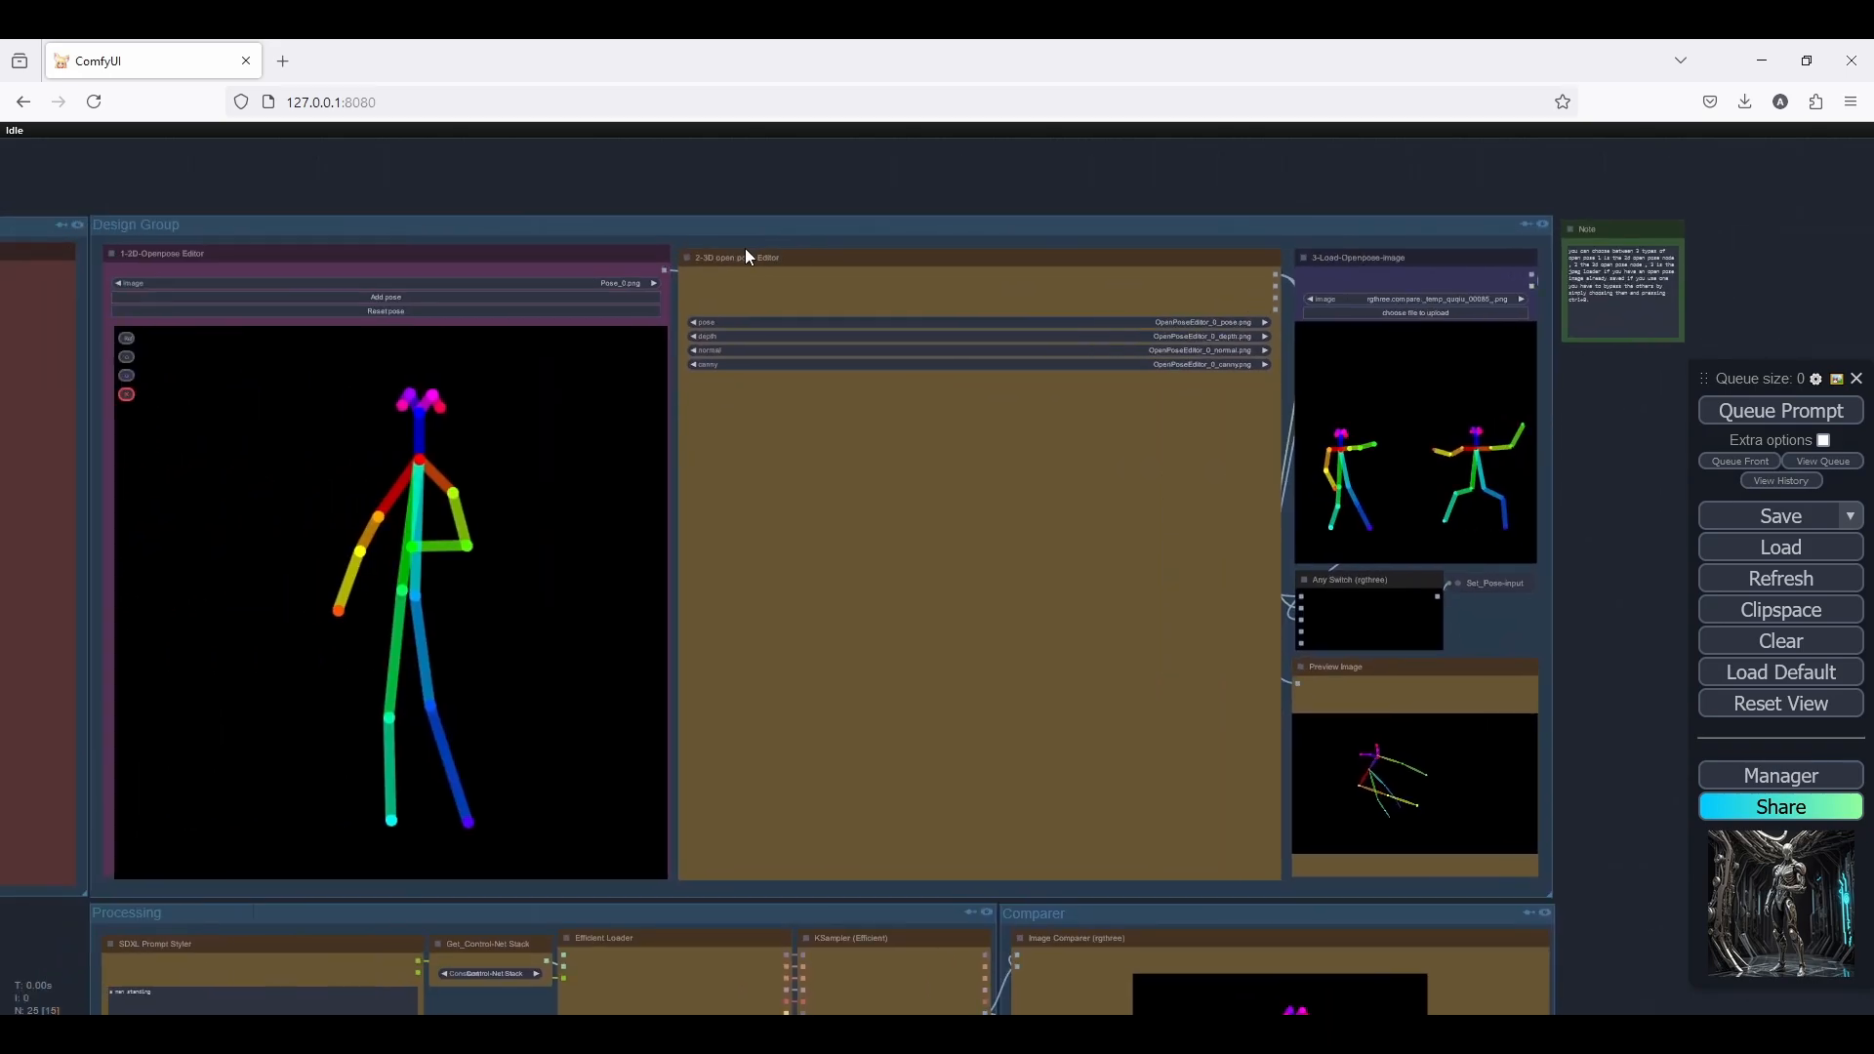
{"action": "left_click", "coordinate": [507, 254]}
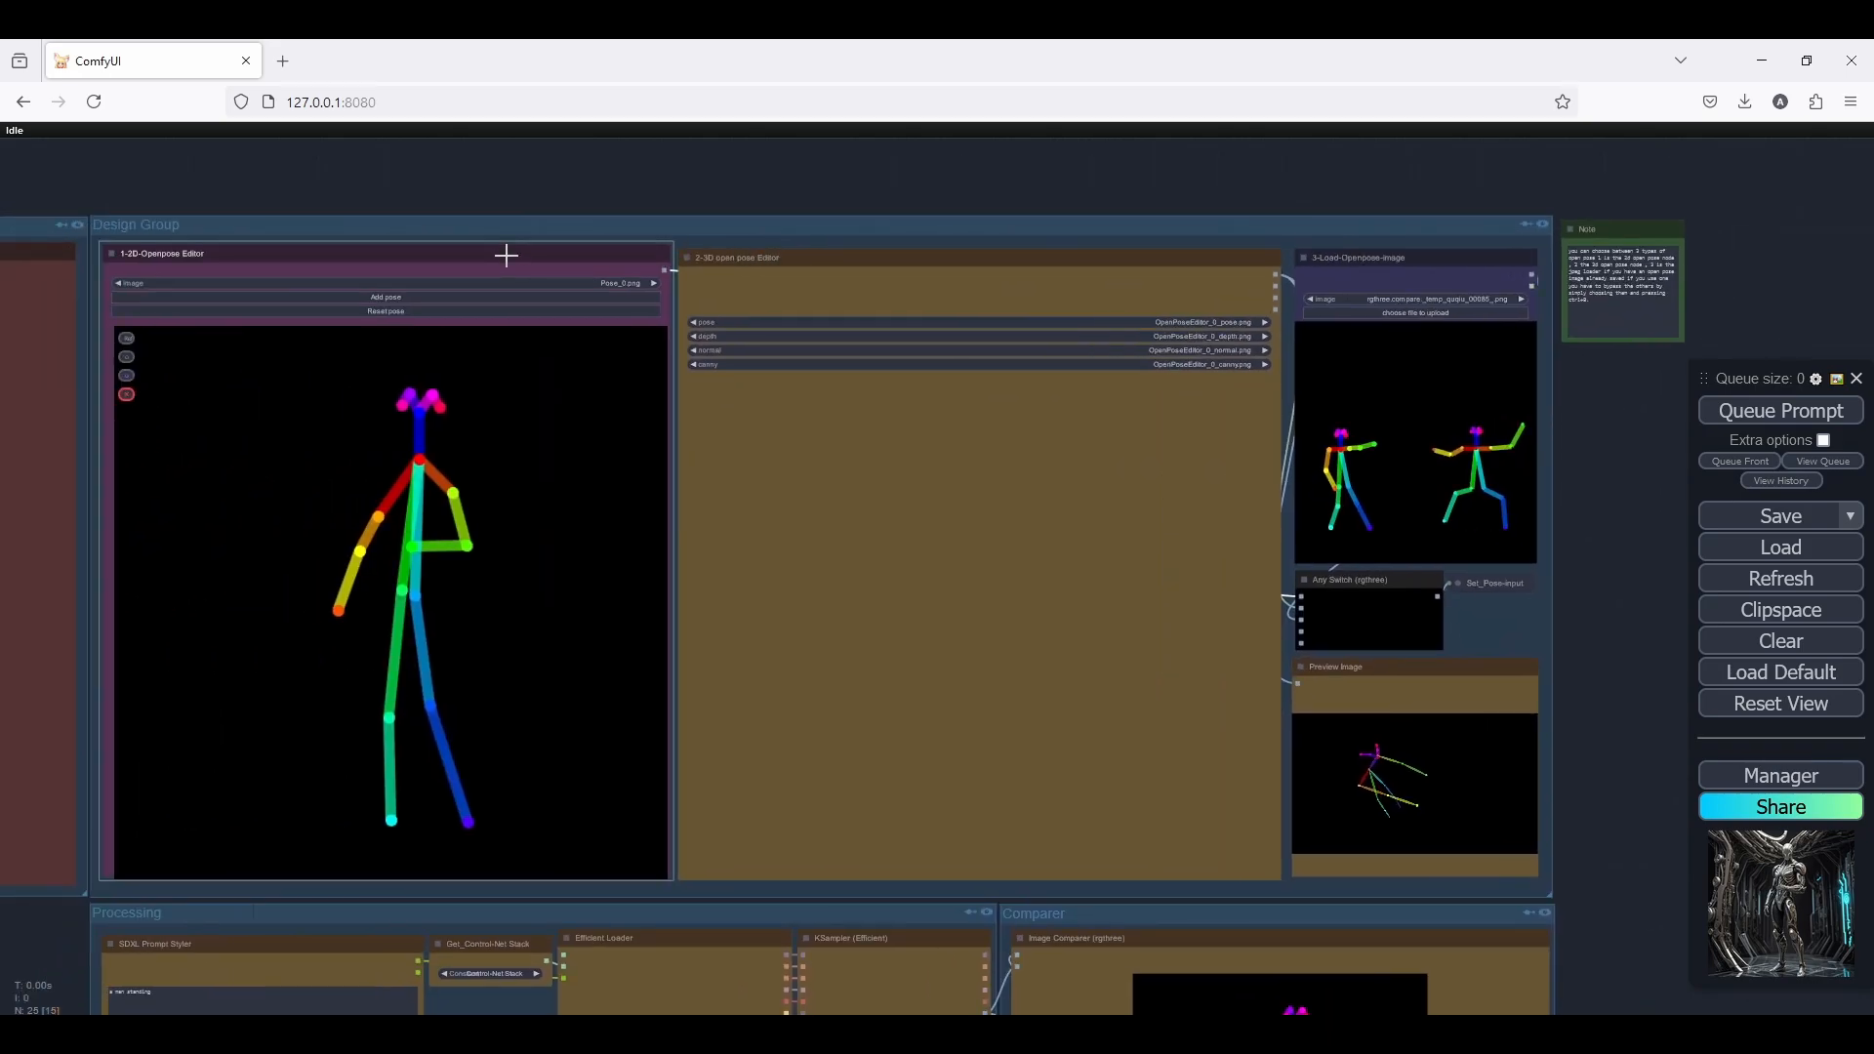
{"action": "key", "text": "ctrl+b"}
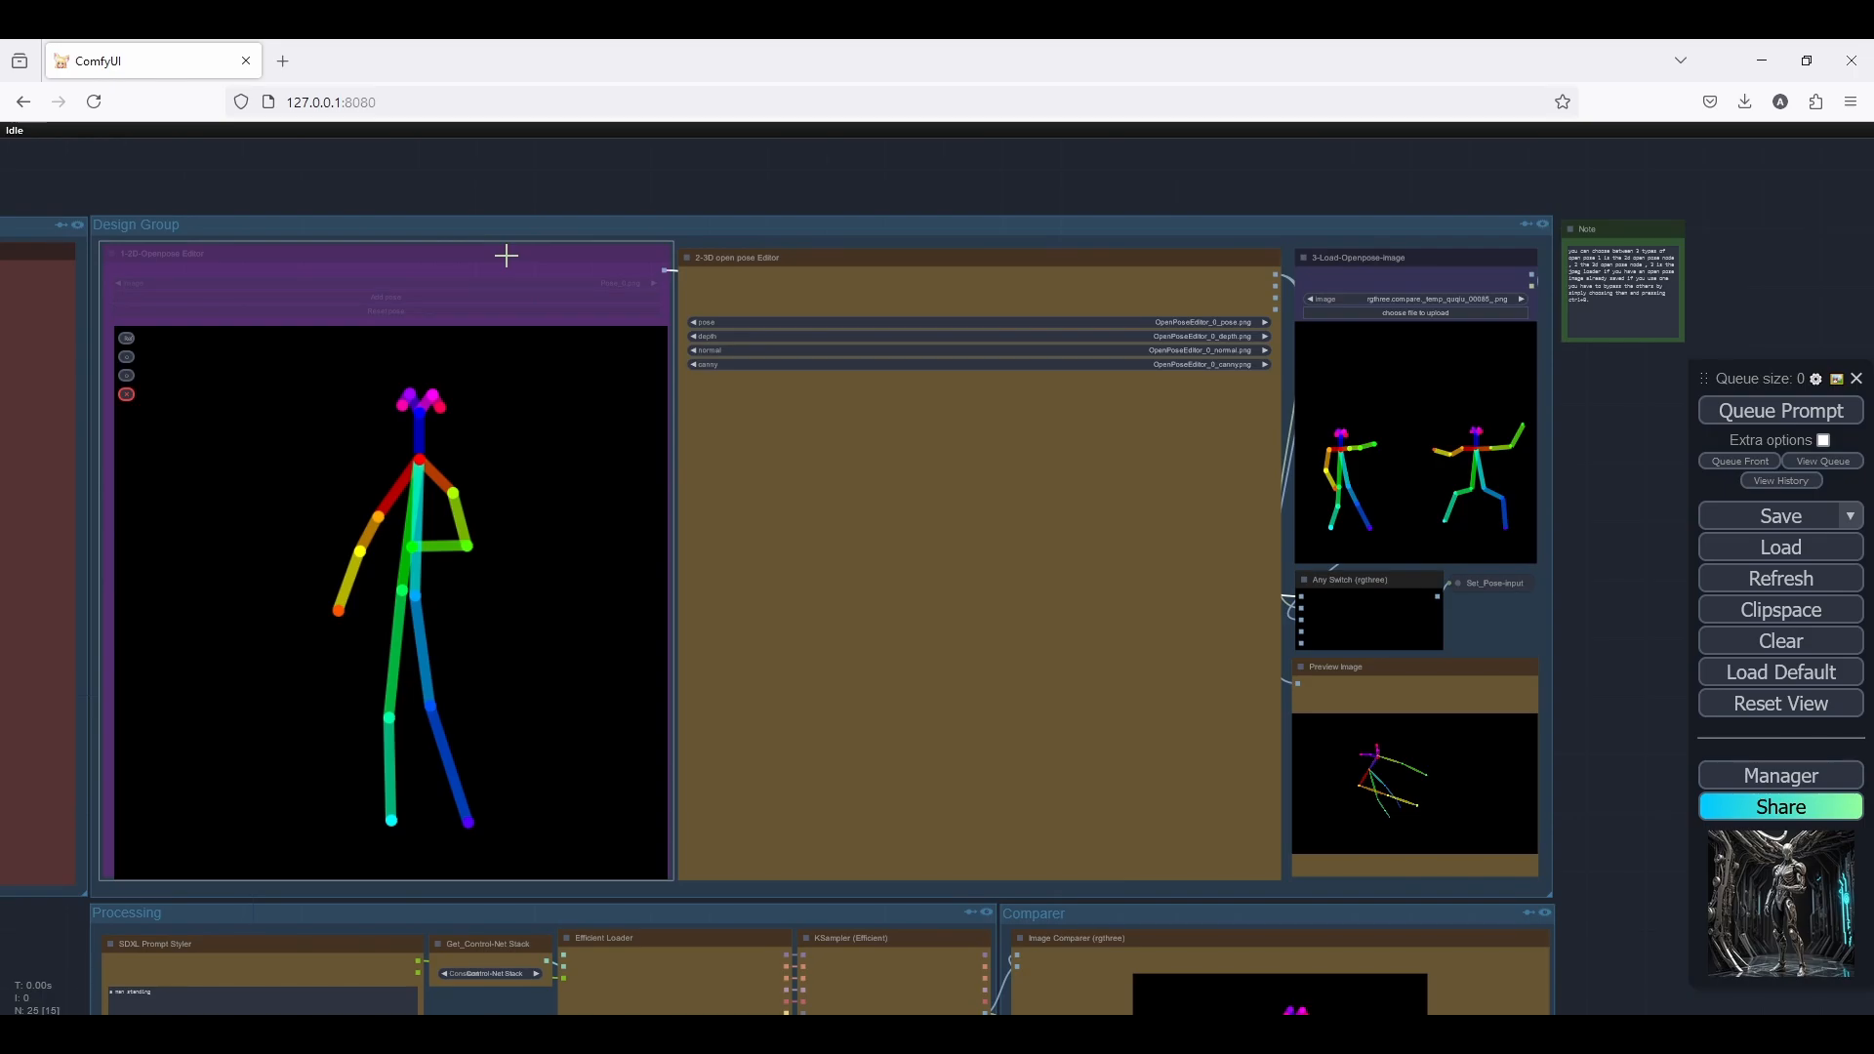
{"action": "left_click", "coordinate": [781, 258]}
{"action": "scroll", "coordinate": [1415, 256], "scroll_direction": "up", "scroll_amount": 6}
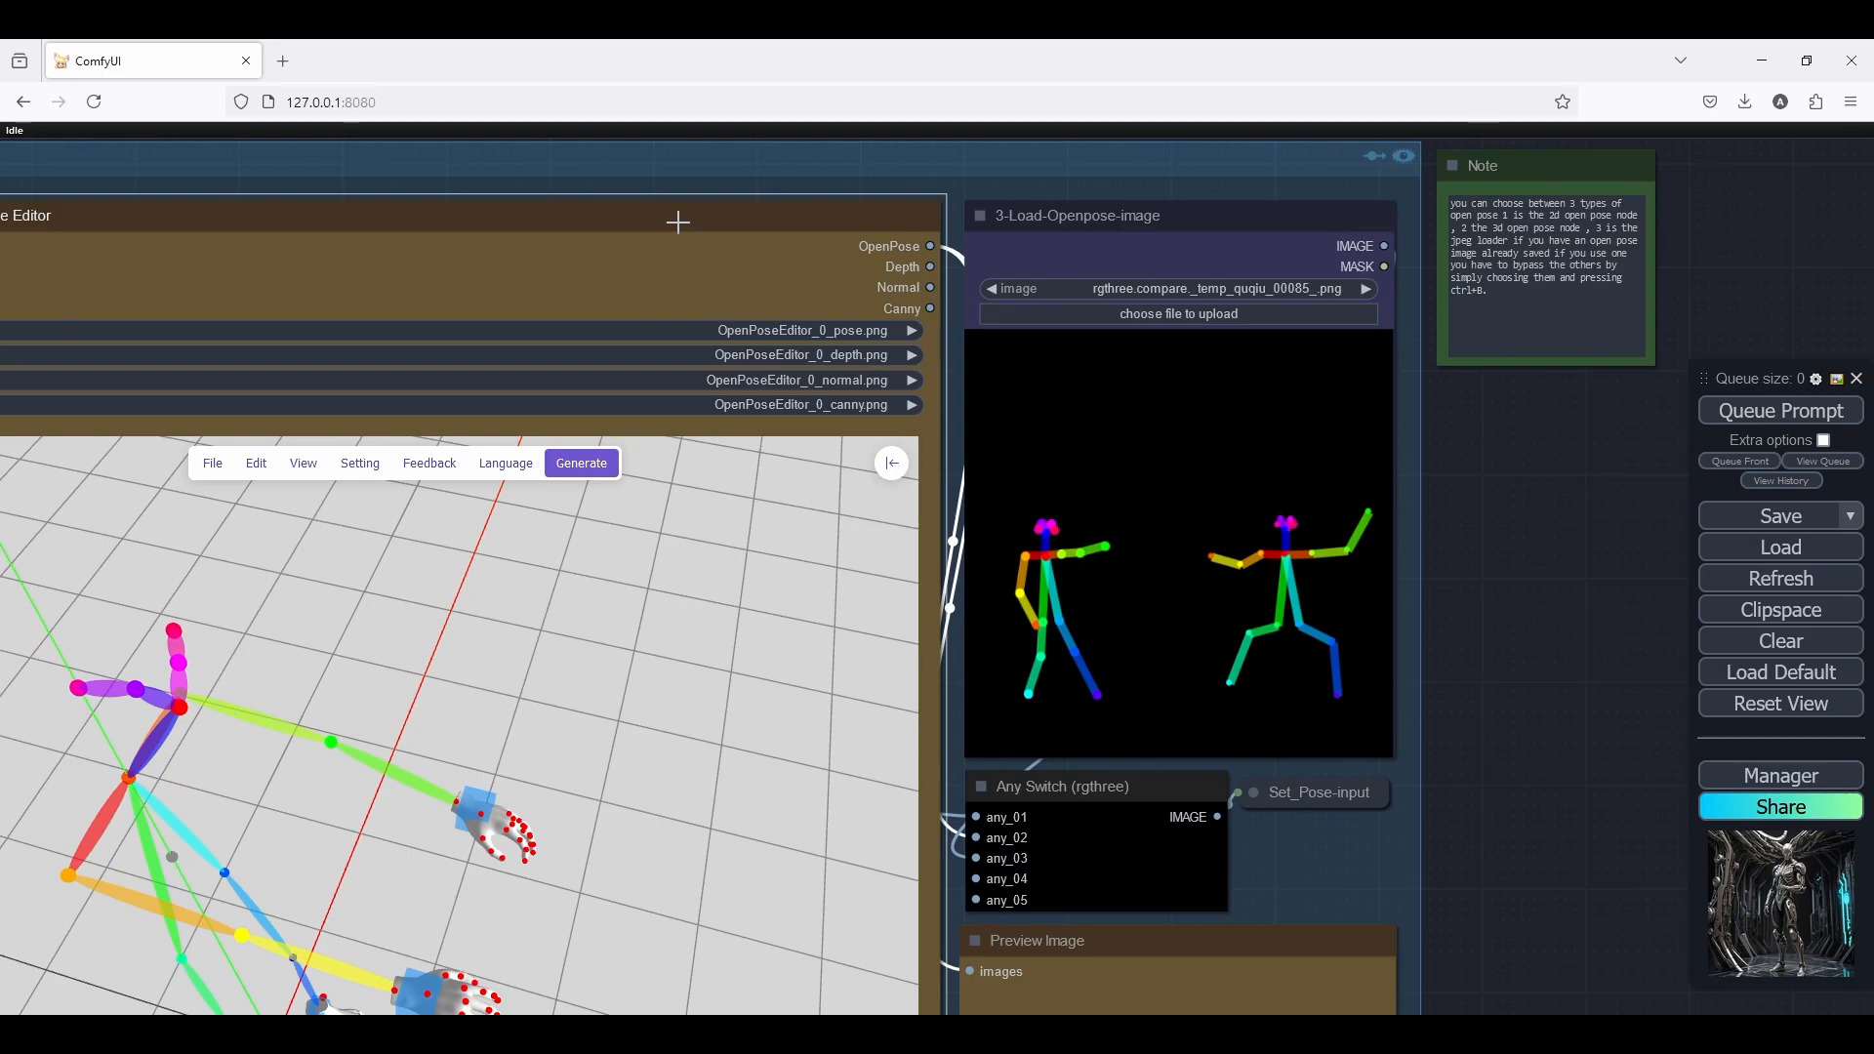
{"action": "key", "text": "ctrl+b"}
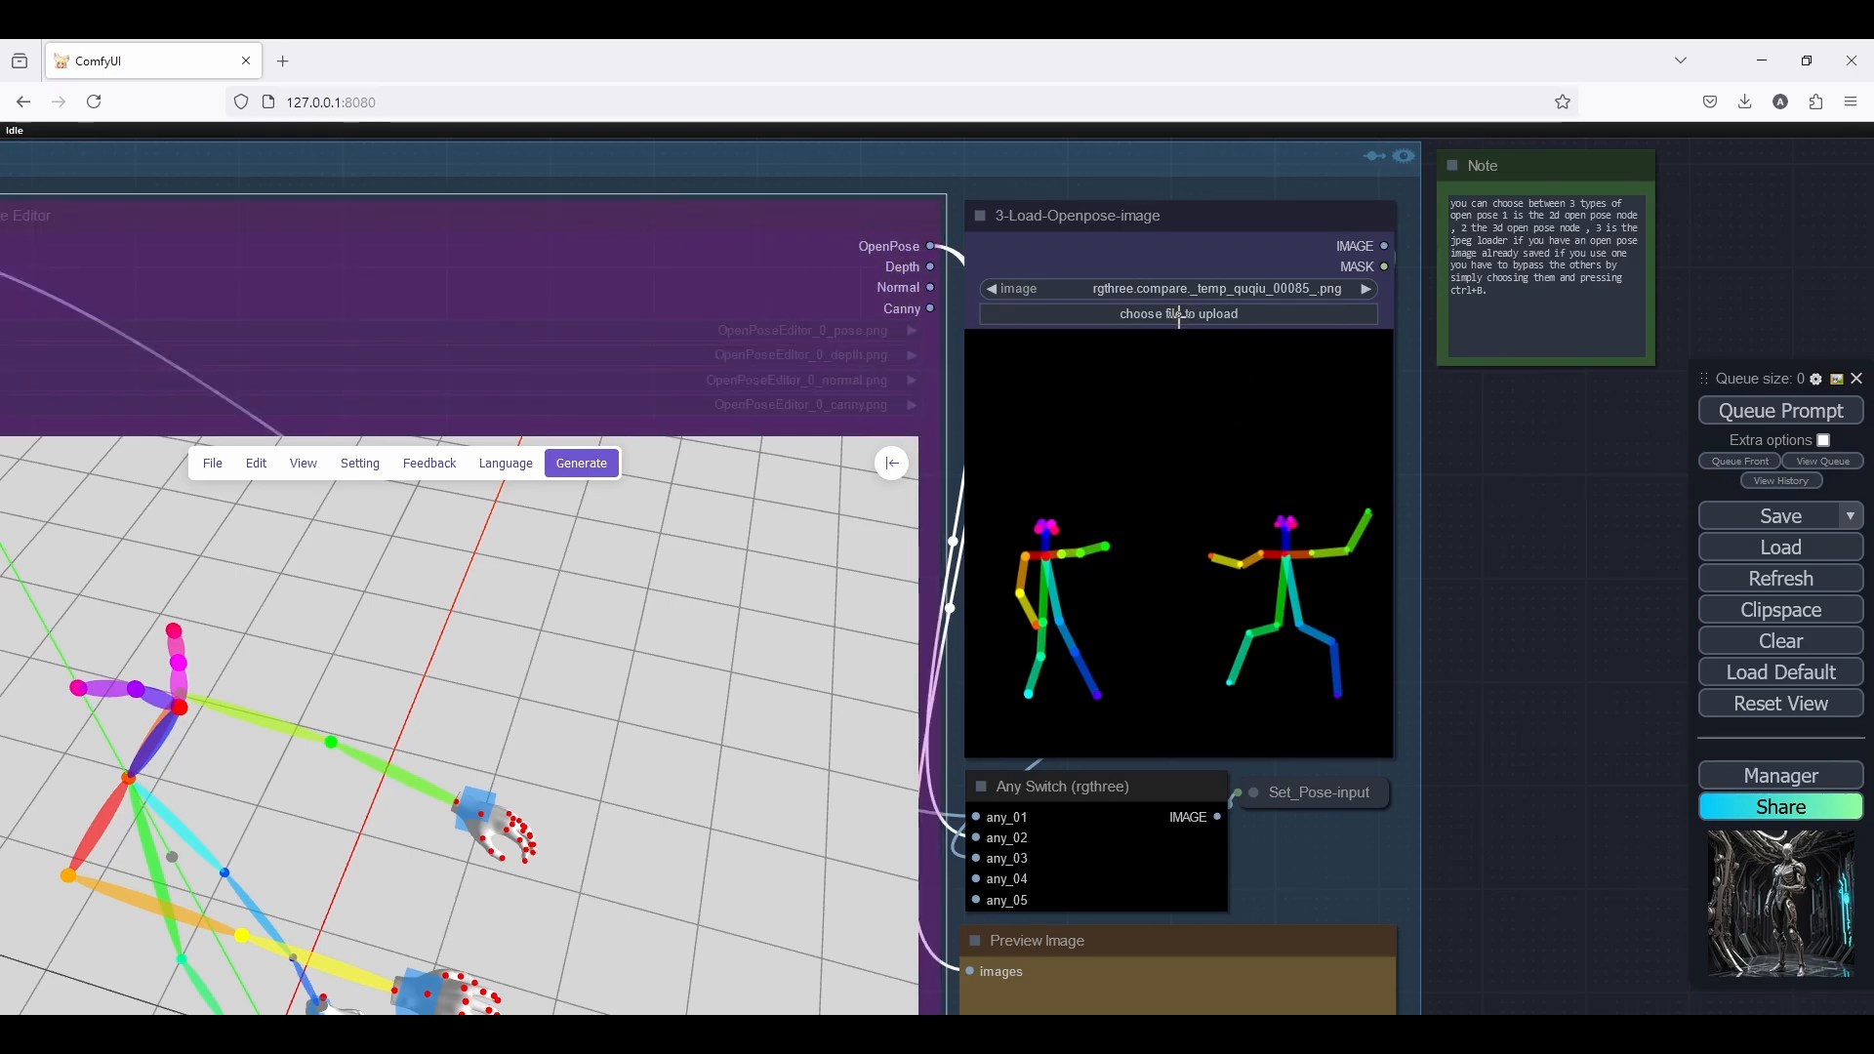
Remove the bypass from the 2-3D open pose Editor and 1-2D-Openpose Editor nodes
{"action": "scroll", "coordinate": [1464, 466], "scroll_direction": "down", "scroll_amount": 2}
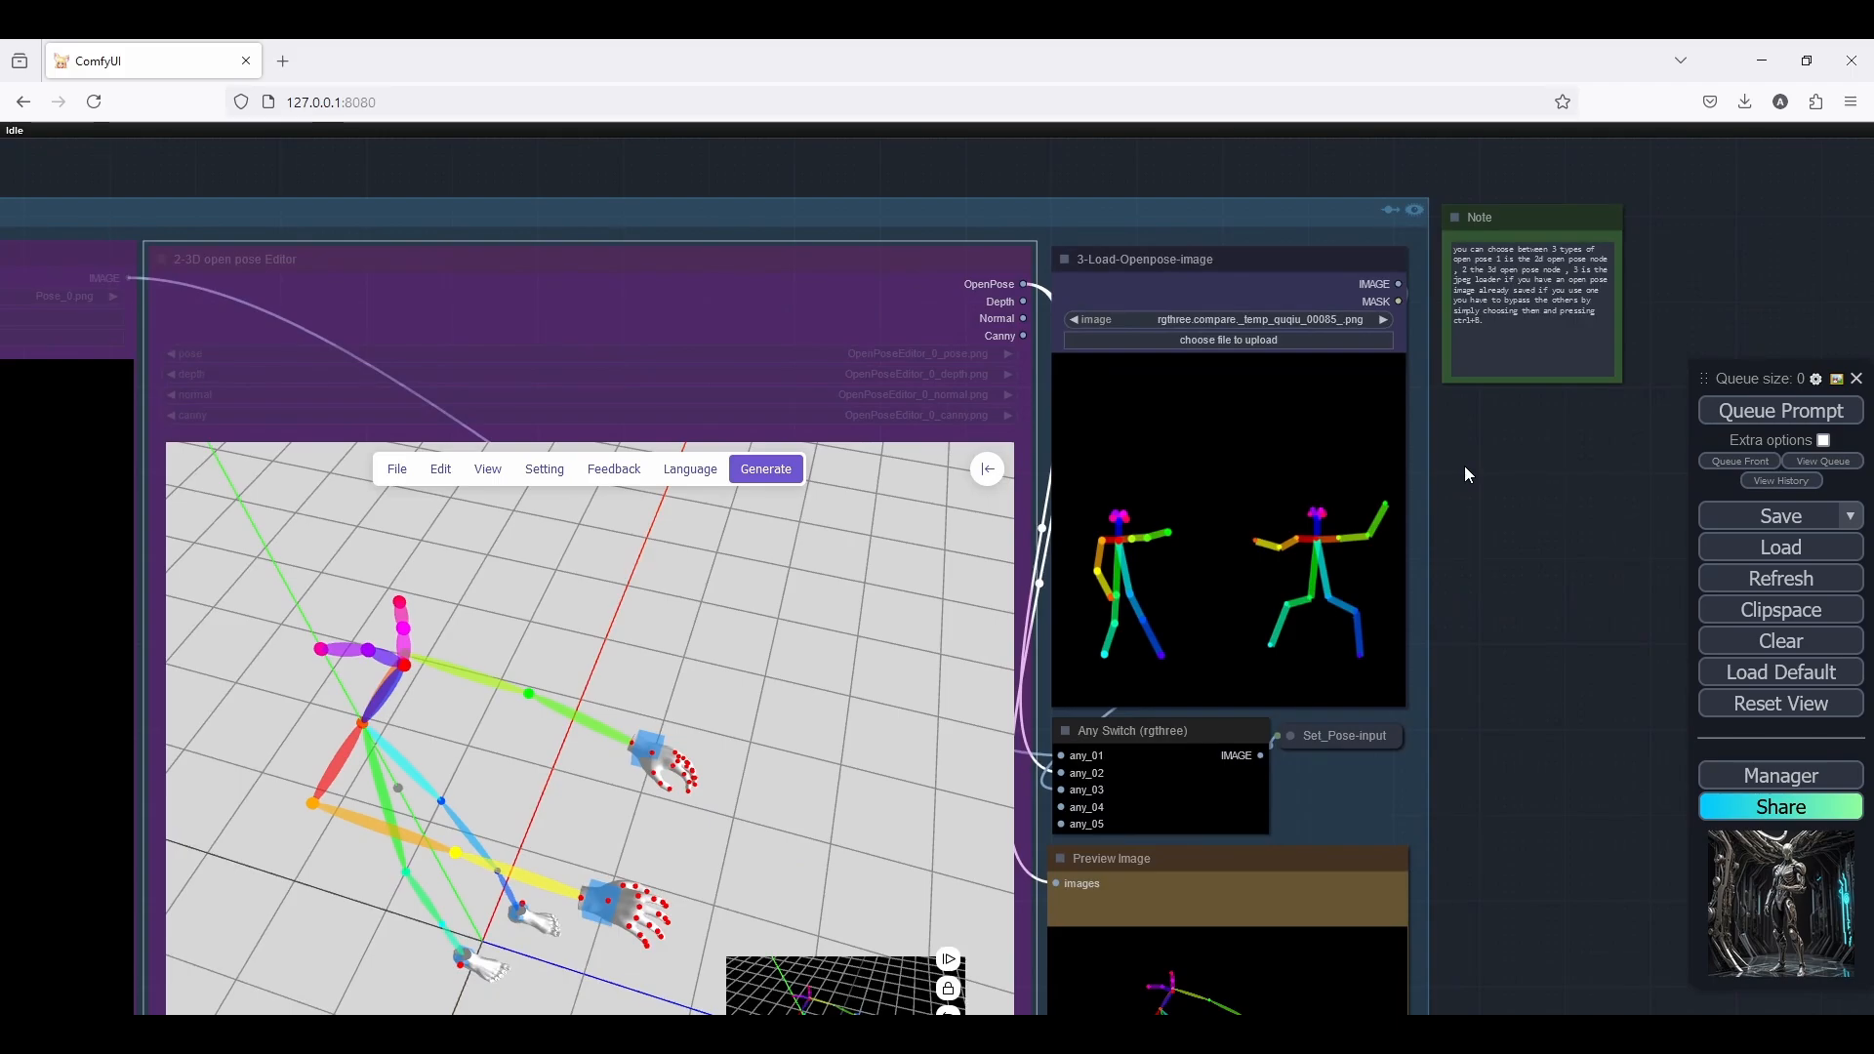
{"action": "scroll", "coordinate": [1463, 465], "scroll_direction": "down", "scroll_amount": 2}
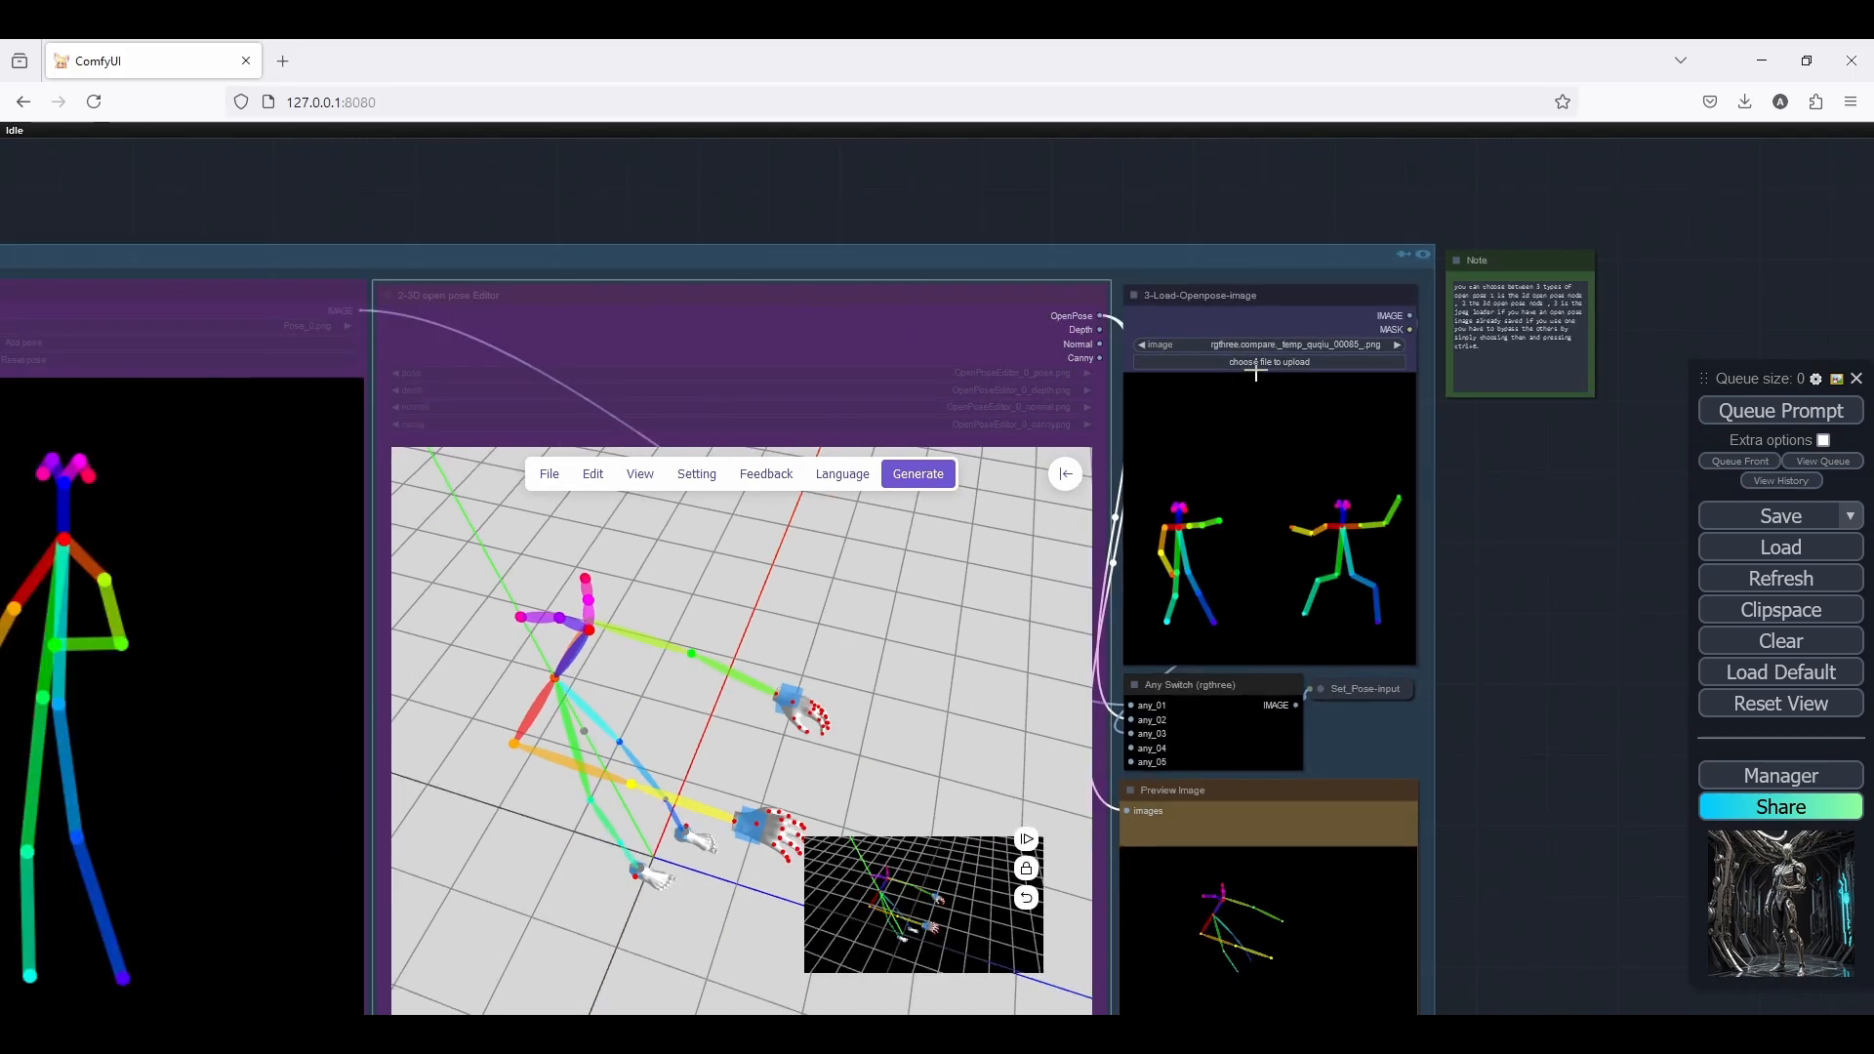
{"action": "scroll", "coordinate": [1281, 185], "scroll_direction": "down", "scroll_amount": 3}
{"action": "scroll", "coordinate": [1315, 182], "scroll_direction": "down", "scroll_amount": 3}
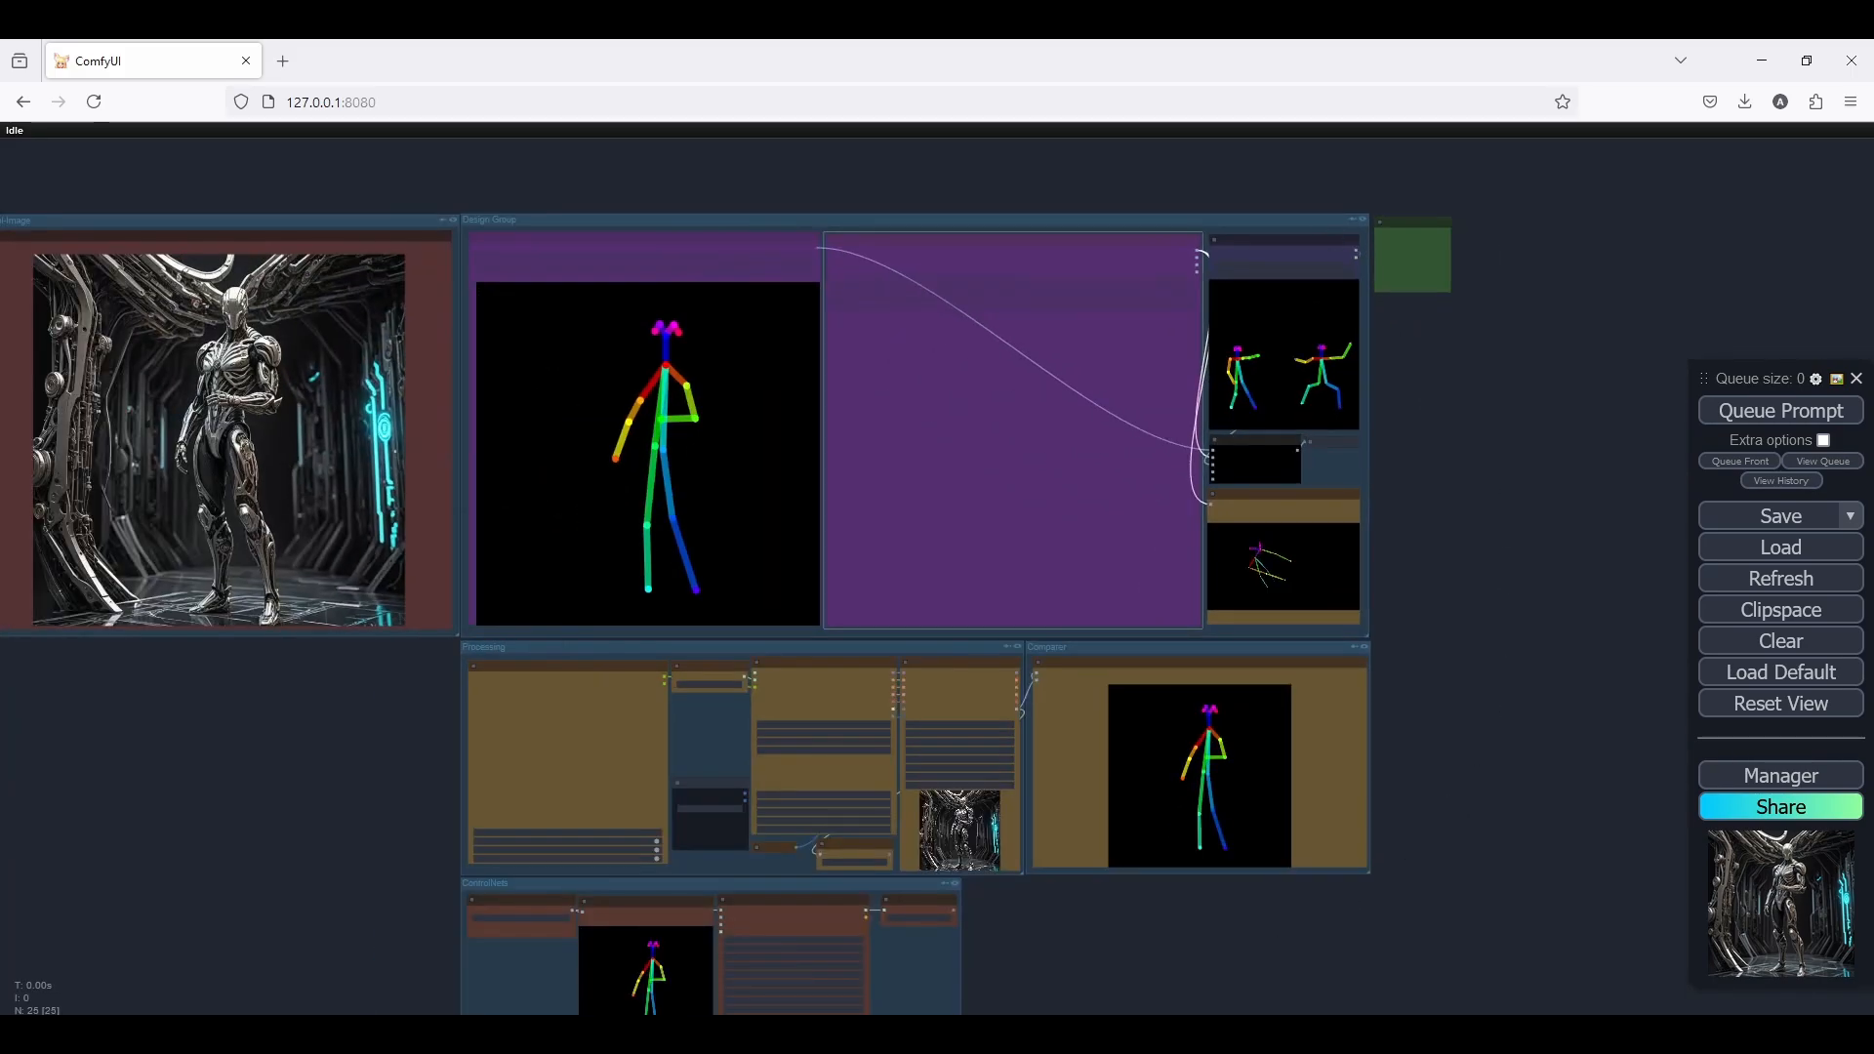
{"action": "scroll", "coordinate": [1258, 254], "scroll_direction": "up", "scroll_amount": 6}
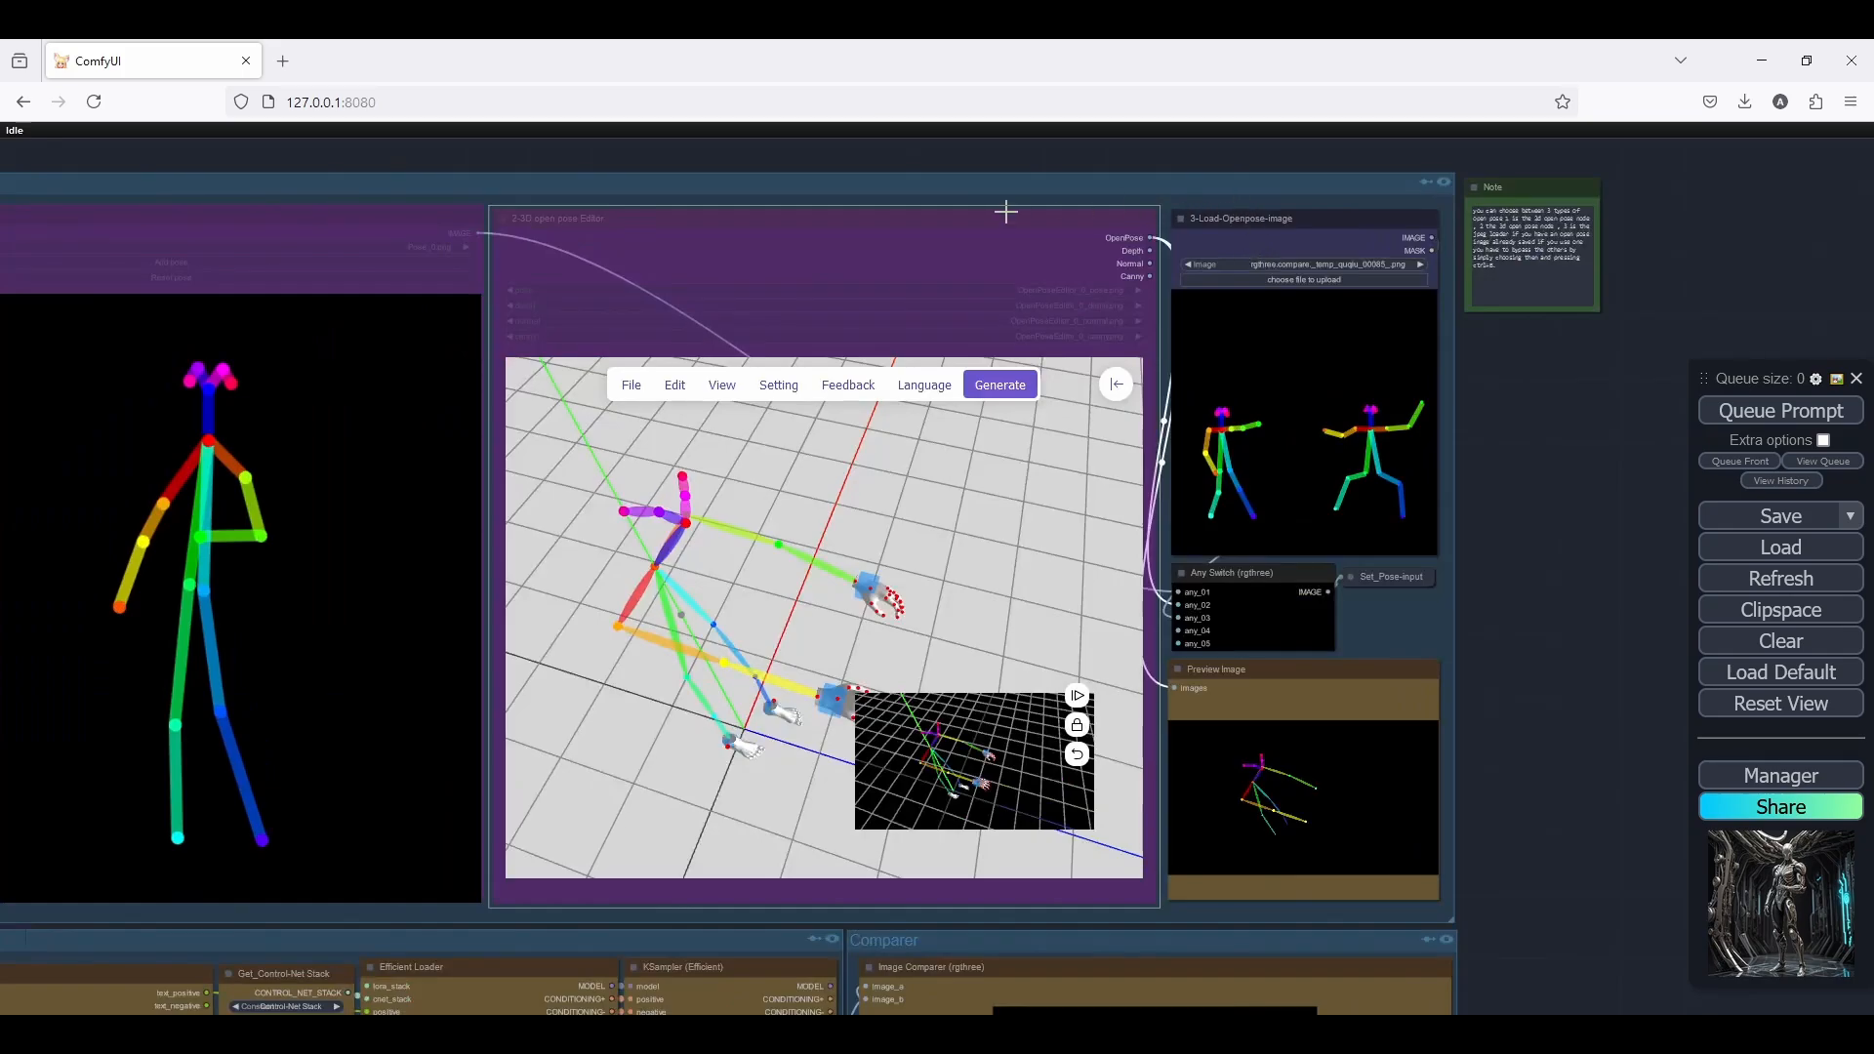
{"action": "scroll", "coordinate": [1011, 186], "scroll_direction": "down", "scroll_amount": 3}
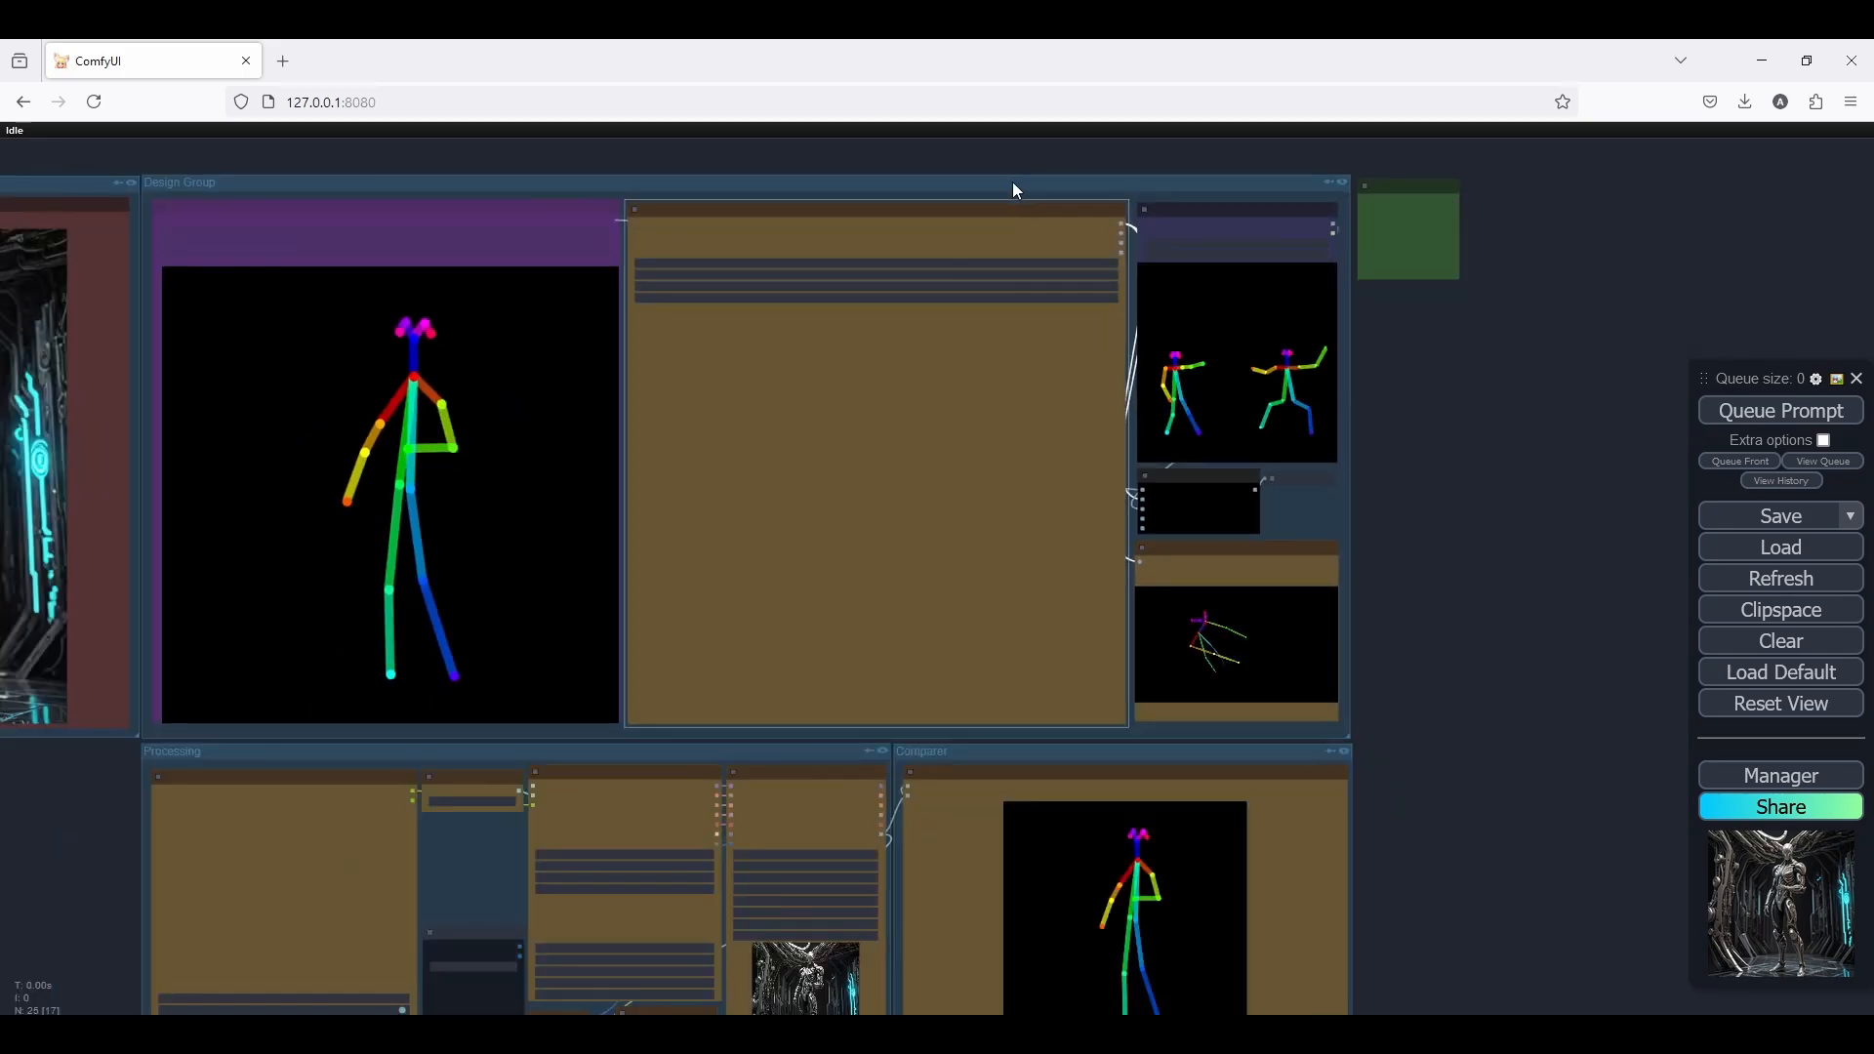
{"action": "scroll", "coordinate": [460, 217], "scroll_direction": "up", "scroll_amount": 3}
{"action": "scroll", "coordinate": [689, 158], "scroll_direction": "down", "scroll_amount": 2}
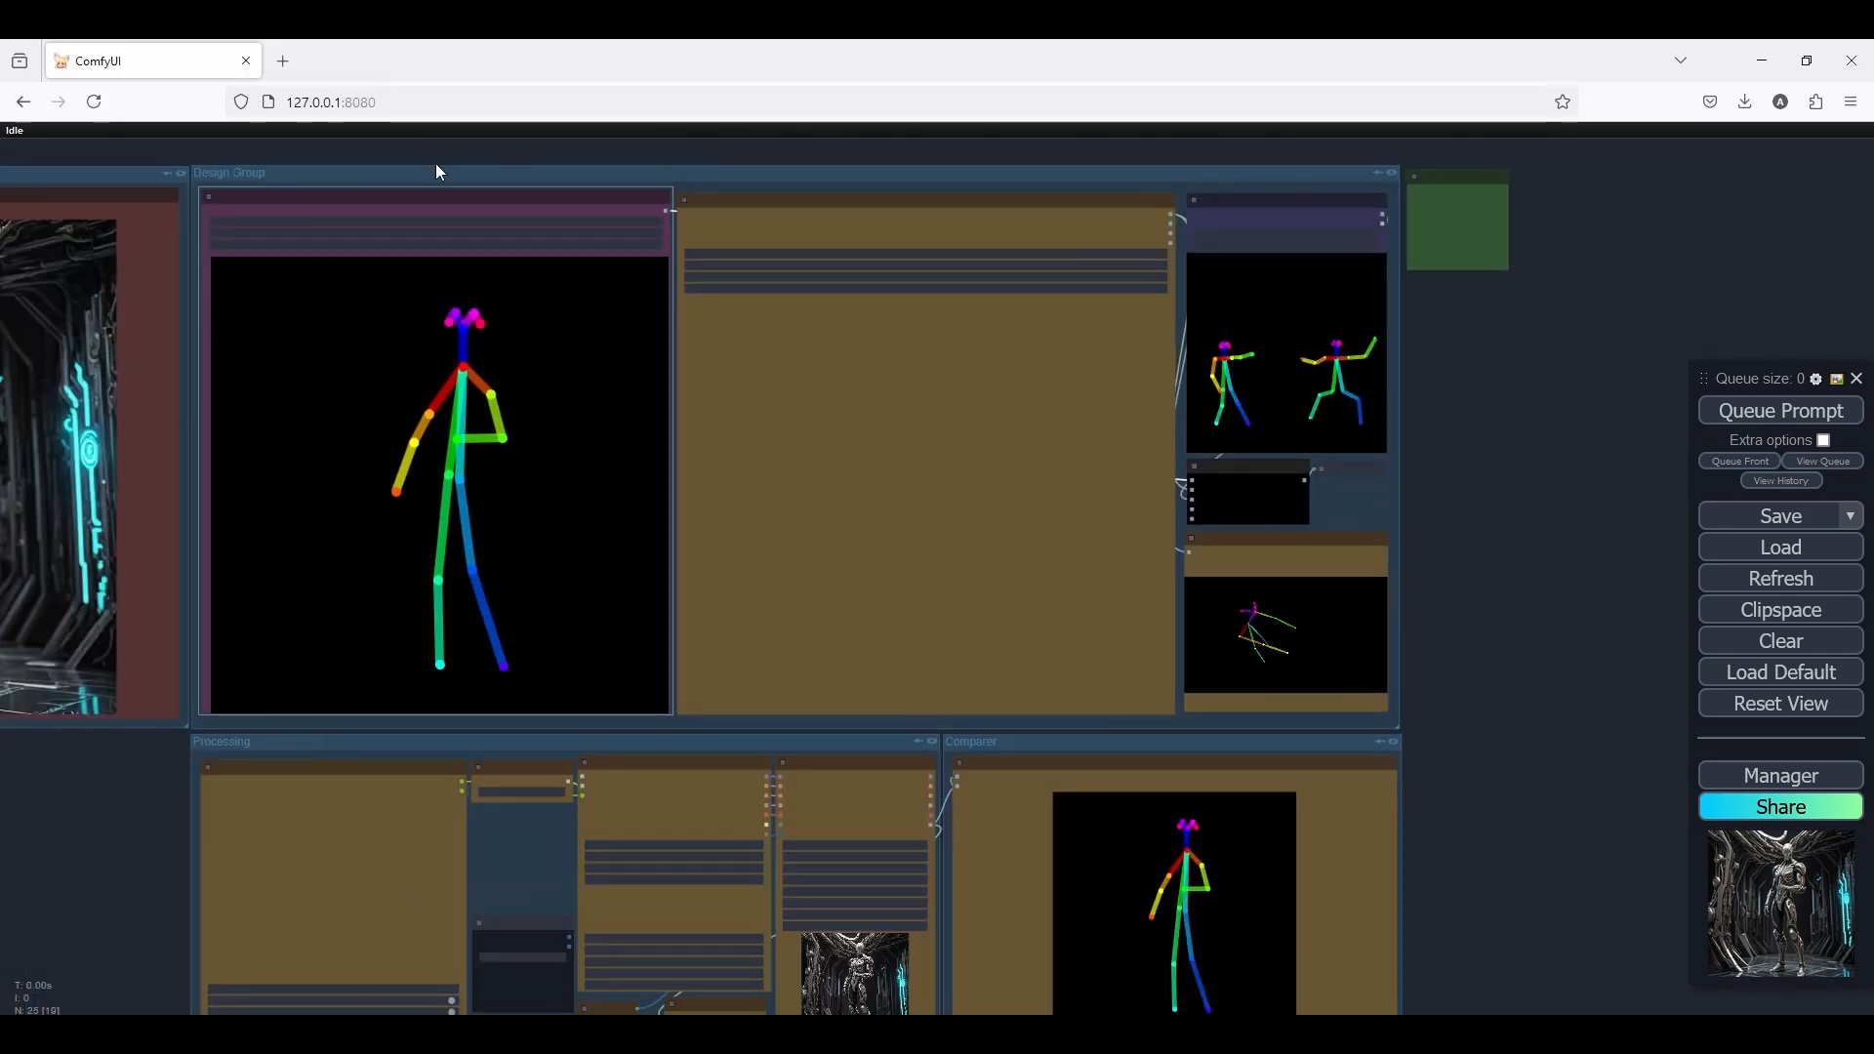
Check the "a man standing" prompt in the SDXL Prompt Styler and queue the generation with the 2D pose
{"action": "left_click_drag", "start_coordinate": [436, 162], "coordinate": [893, 156]}
{"action": "left_click_drag", "start_coordinate": [471, 620], "coordinate": [426, 341]}
{"action": "scroll", "coordinate": [569, 599], "scroll_direction": "up", "scroll_amount": 5}
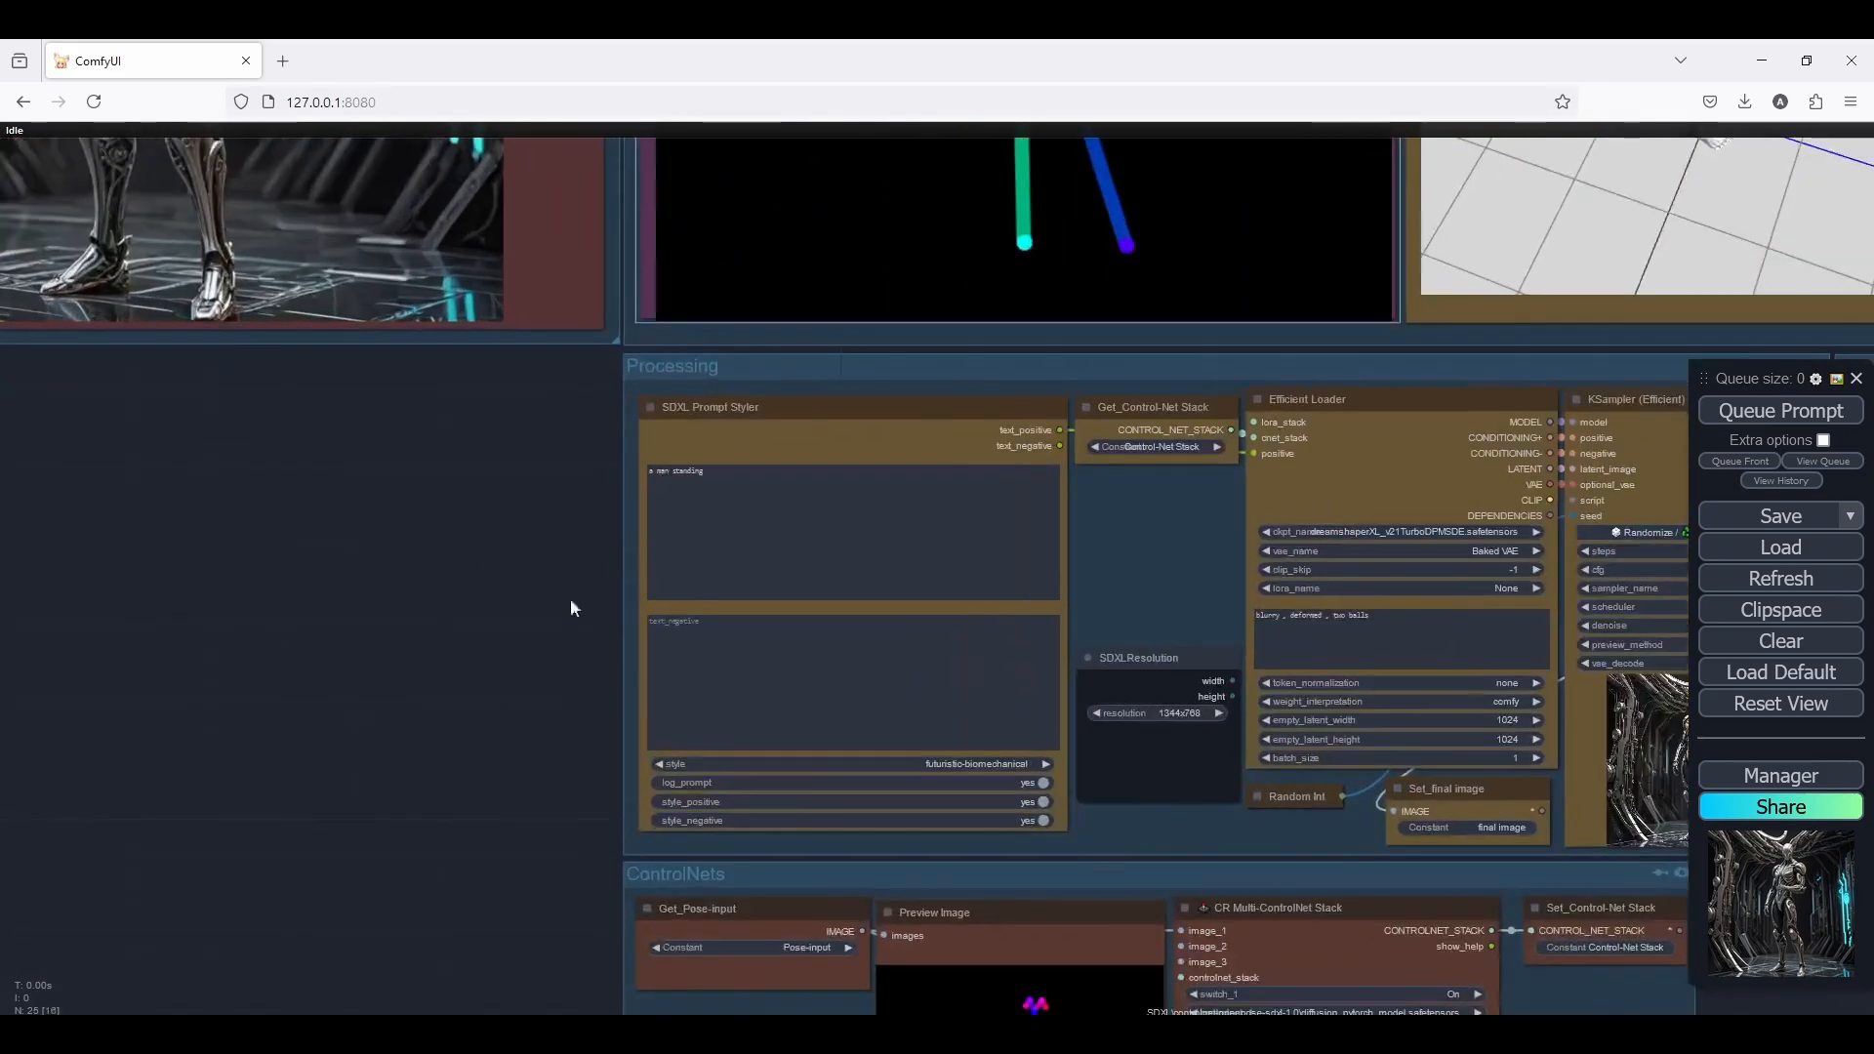
{"action": "scroll", "coordinate": [588, 432], "scroll_direction": "up", "scroll_amount": 7}
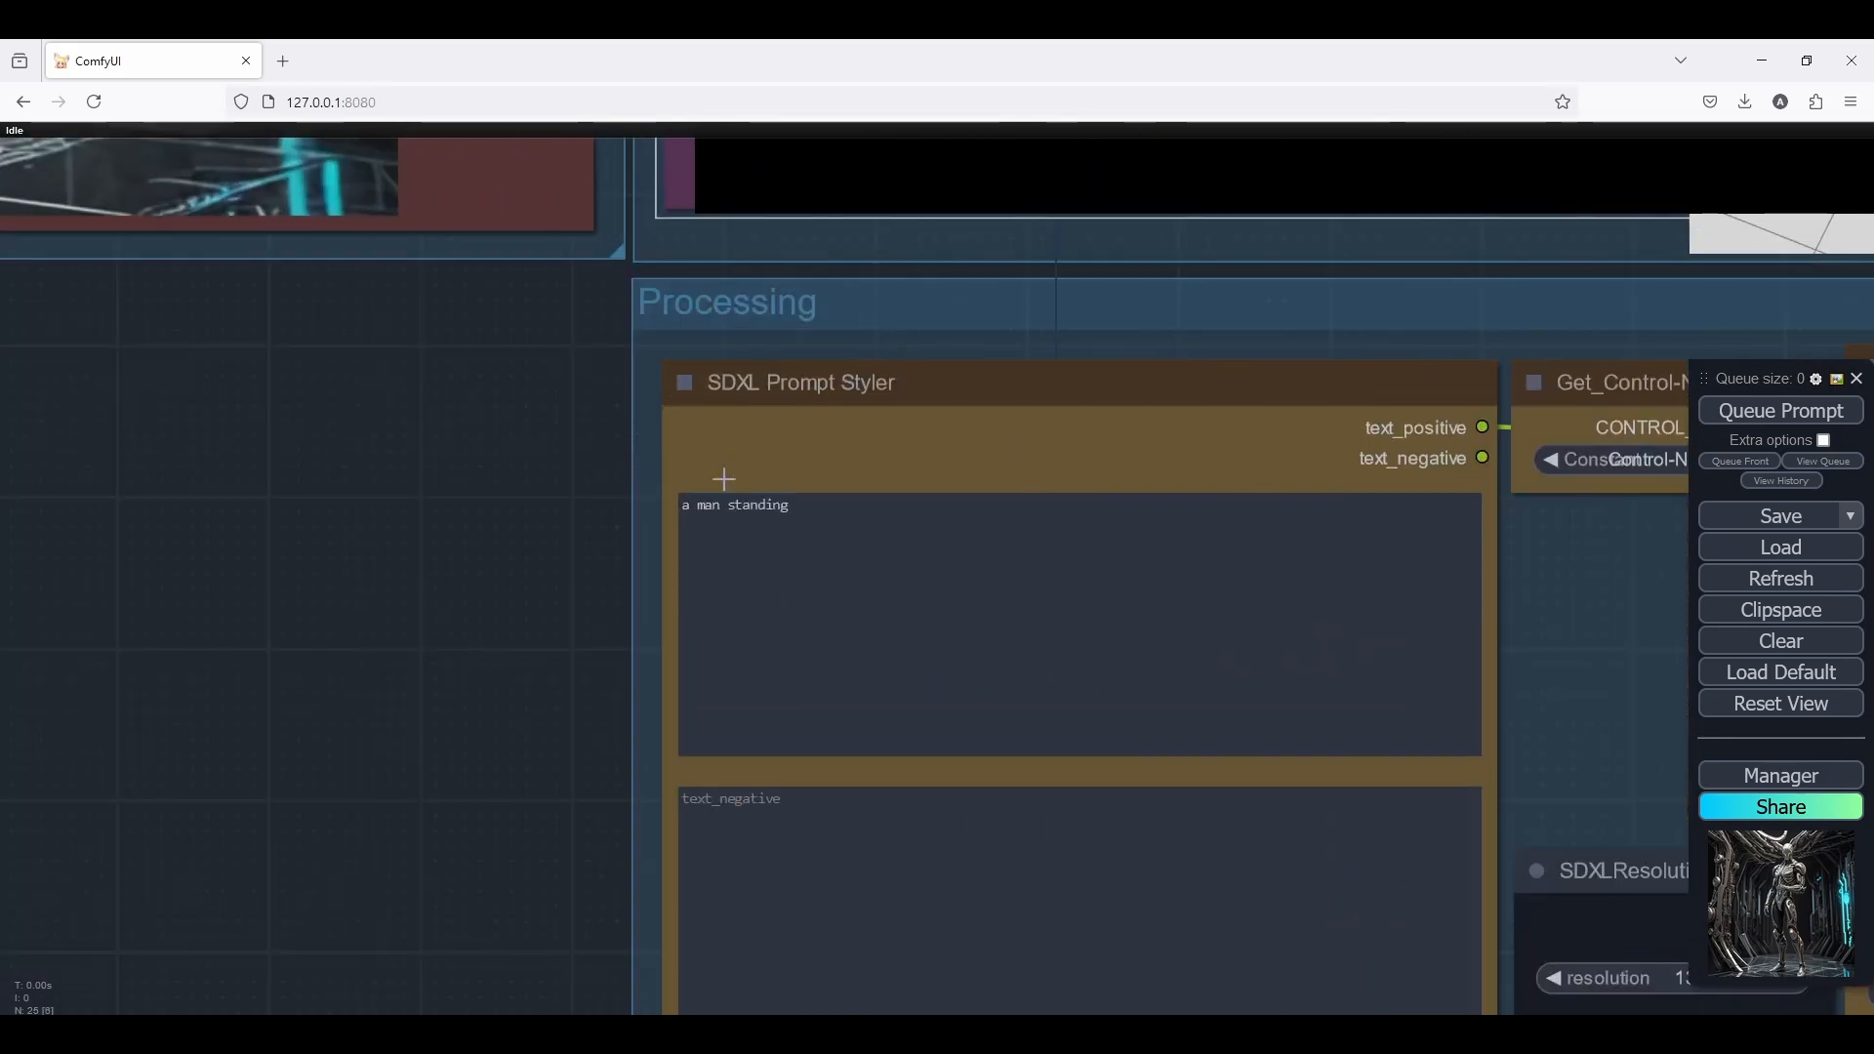
{"action": "scroll", "coordinate": [343, 592], "scroll_direction": "down", "scroll_amount": 10}
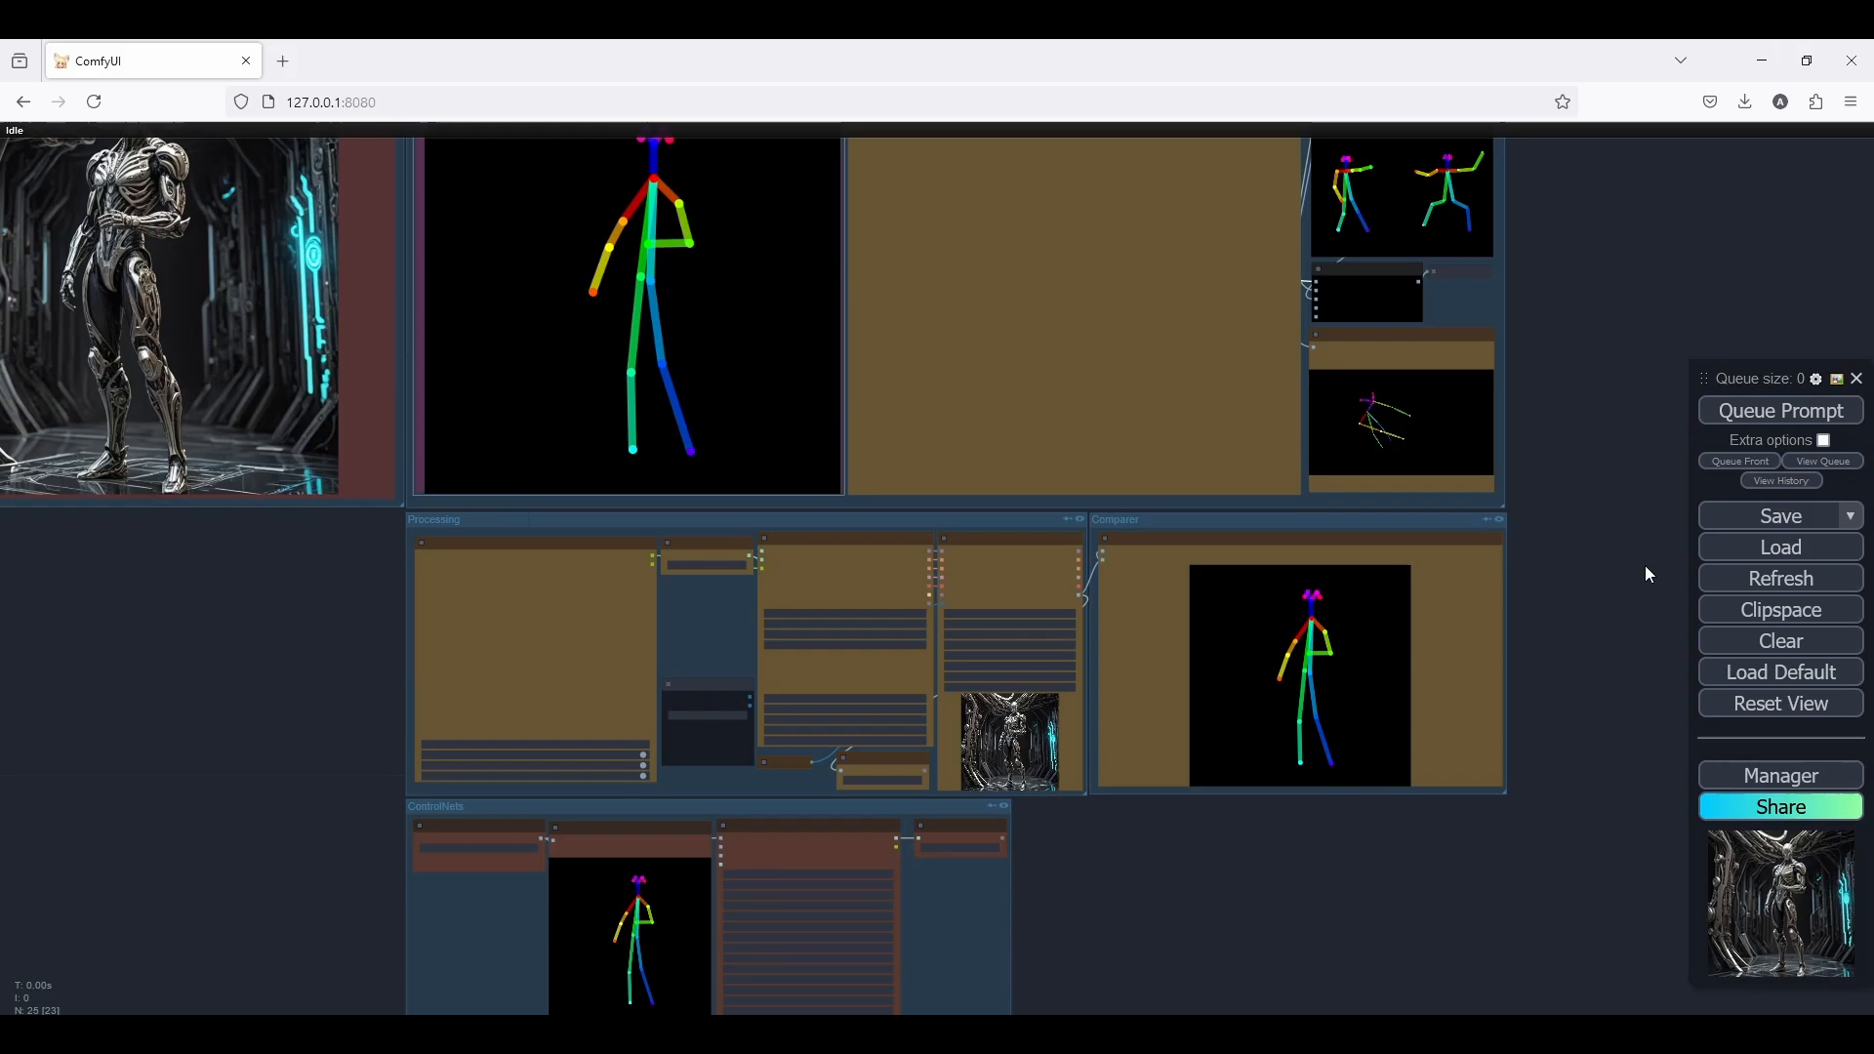
{"action": "left_click", "coordinate": [1781, 411]}
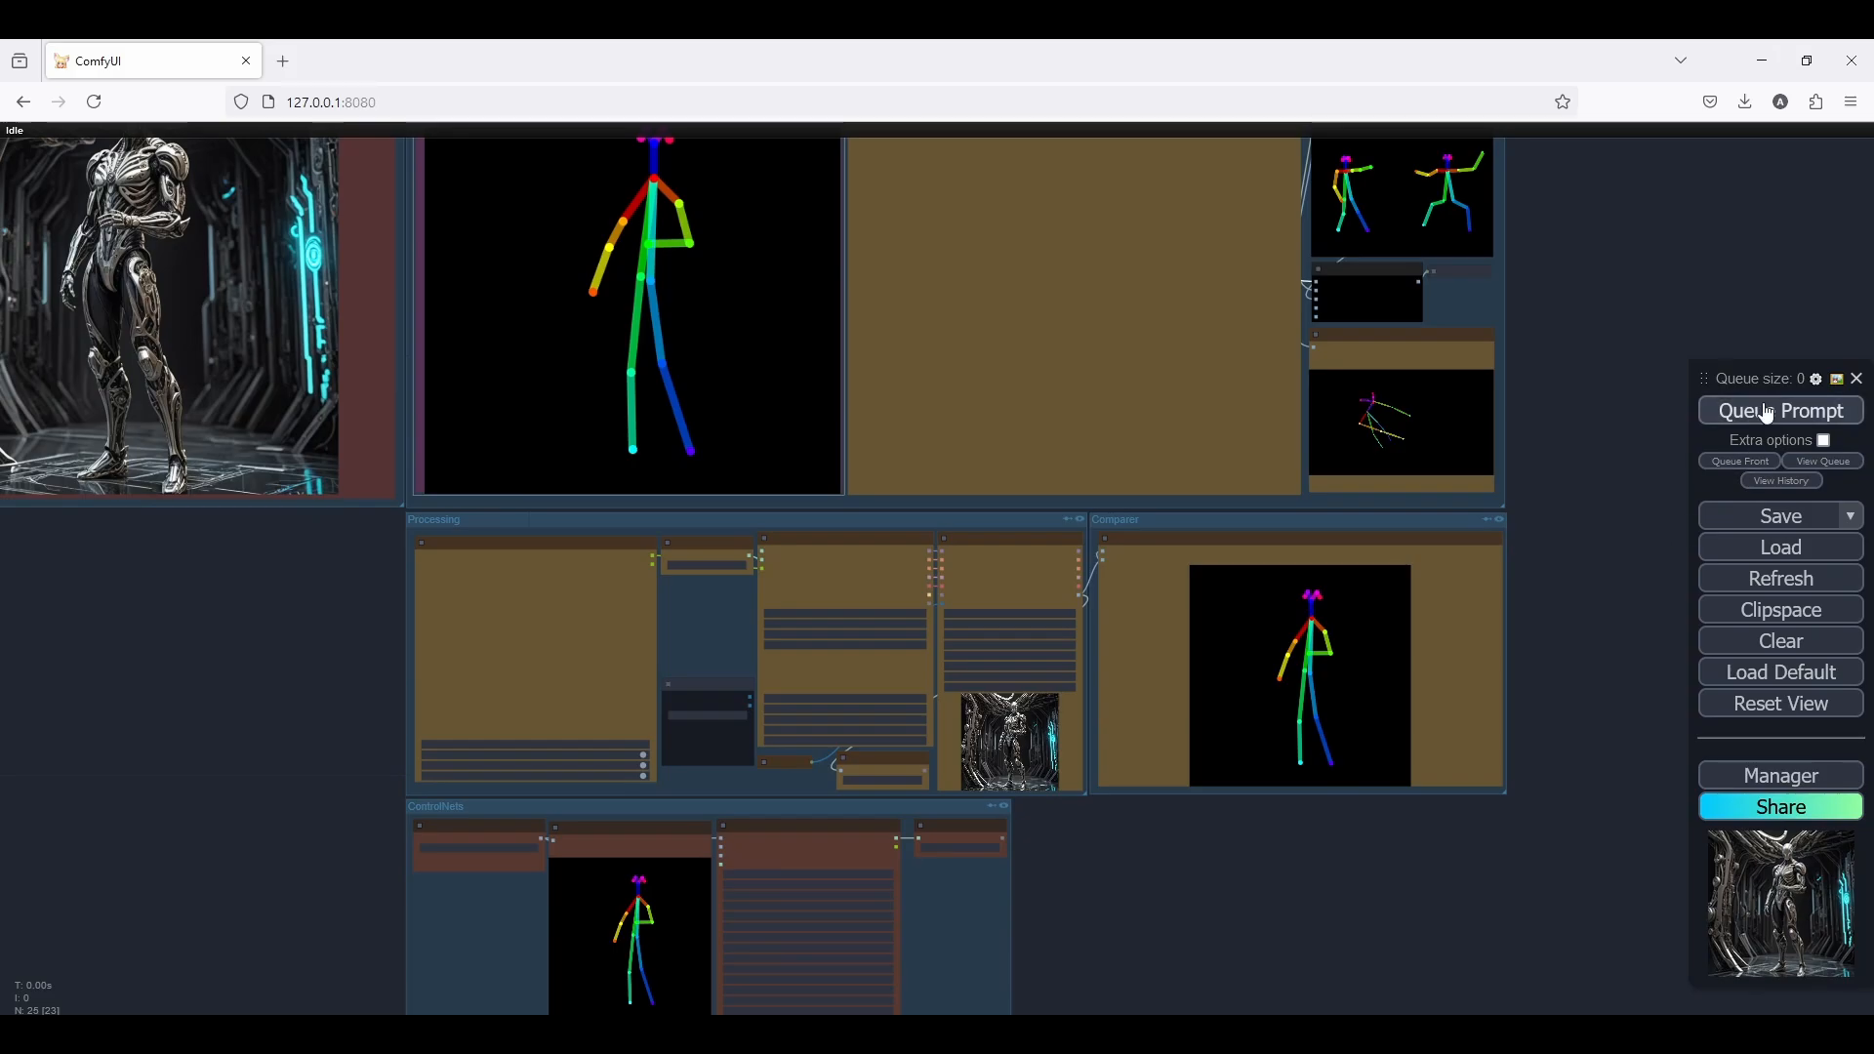
Compare the generated image with the standing pose skeleton in the Image Comparer
{"action": "scroll", "coordinate": [1522, 756], "scroll_direction": "up", "scroll_amount": 6}
{"action": "scroll", "coordinate": [1198, 596], "scroll_direction": "down", "scroll_amount": 4}
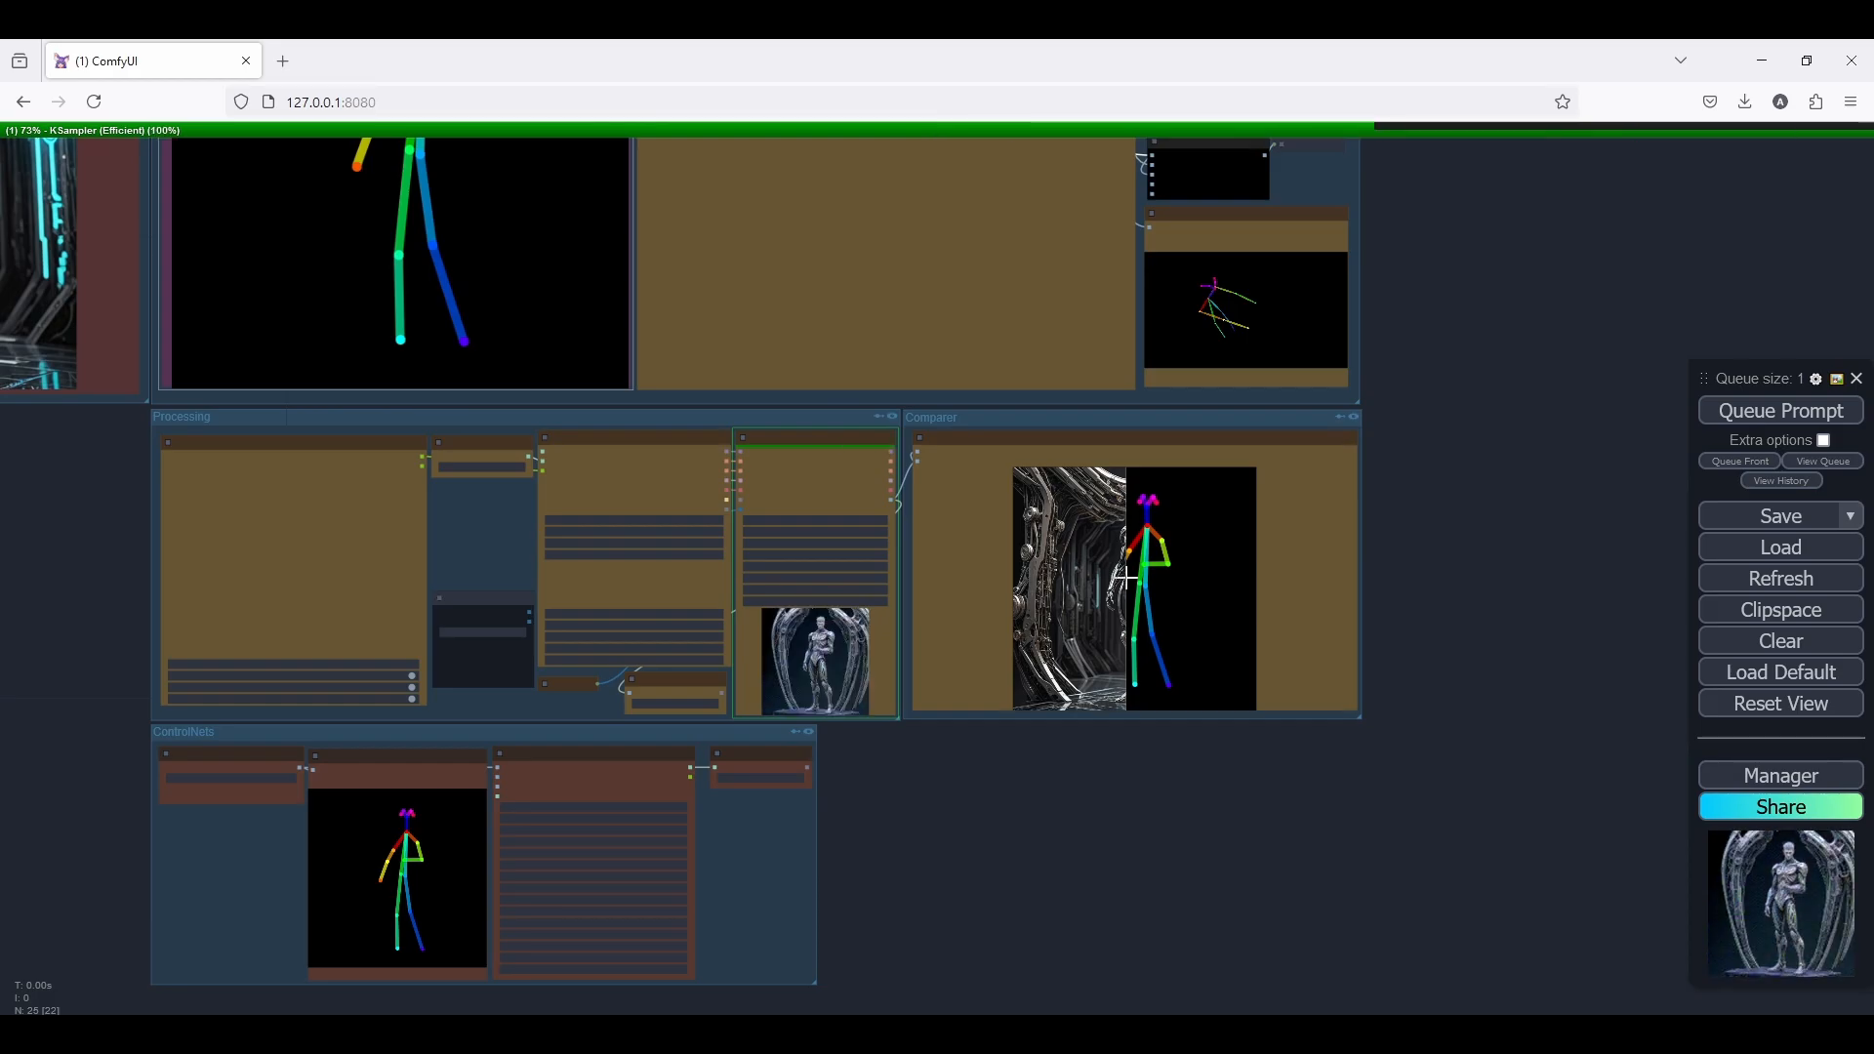
{"action": "scroll", "coordinate": [1192, 564], "scroll_direction": "up", "scroll_amount": 4}
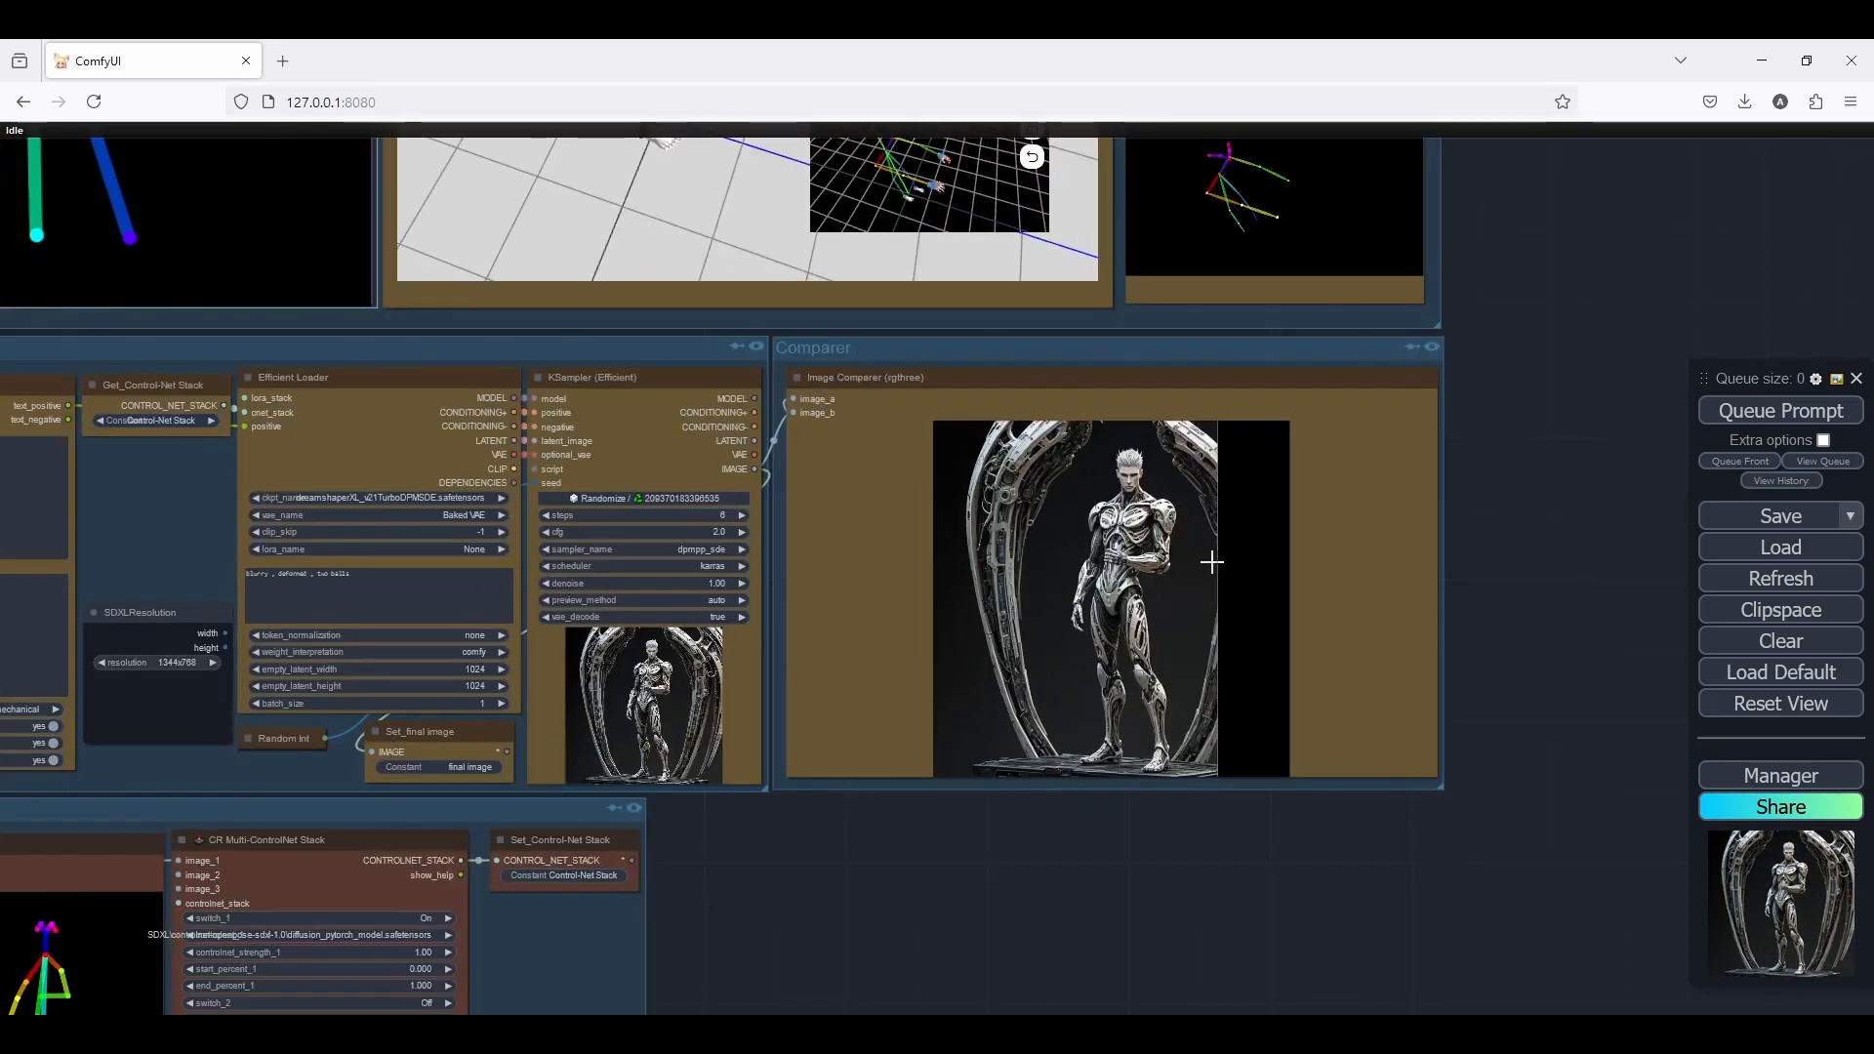
{"action": "scroll", "coordinate": [1215, 547], "scroll_direction": "up", "scroll_amount": 7}
{"action": "scroll", "coordinate": [1249, 566], "scroll_direction": "down", "scroll_amount": 6}
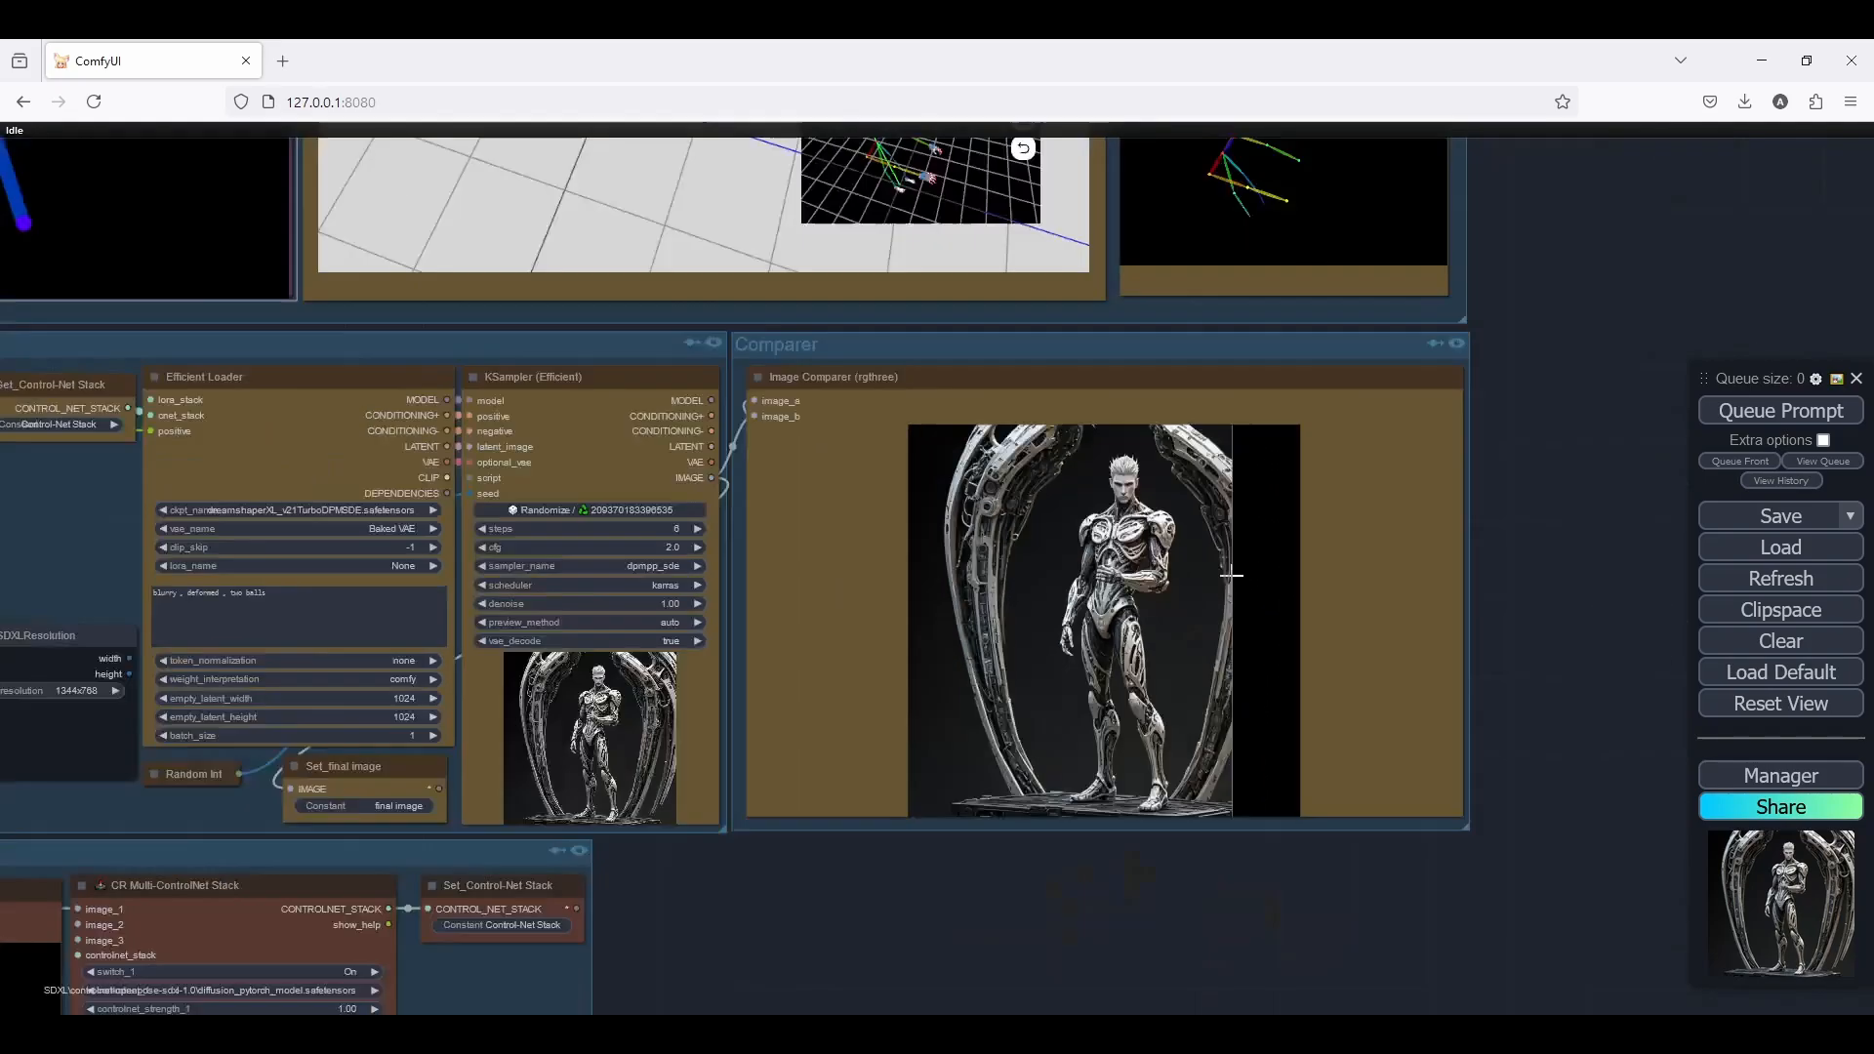
Bypass the 1-2D-Openpose Editor node so that the 2-3D open pose Editor supplies the pose
{"action": "scroll", "coordinate": [1232, 576], "scroll_direction": "down", "scroll_amount": 6}
{"action": "scroll", "coordinate": [591, 234], "scroll_direction": "up", "scroll_amount": 5}
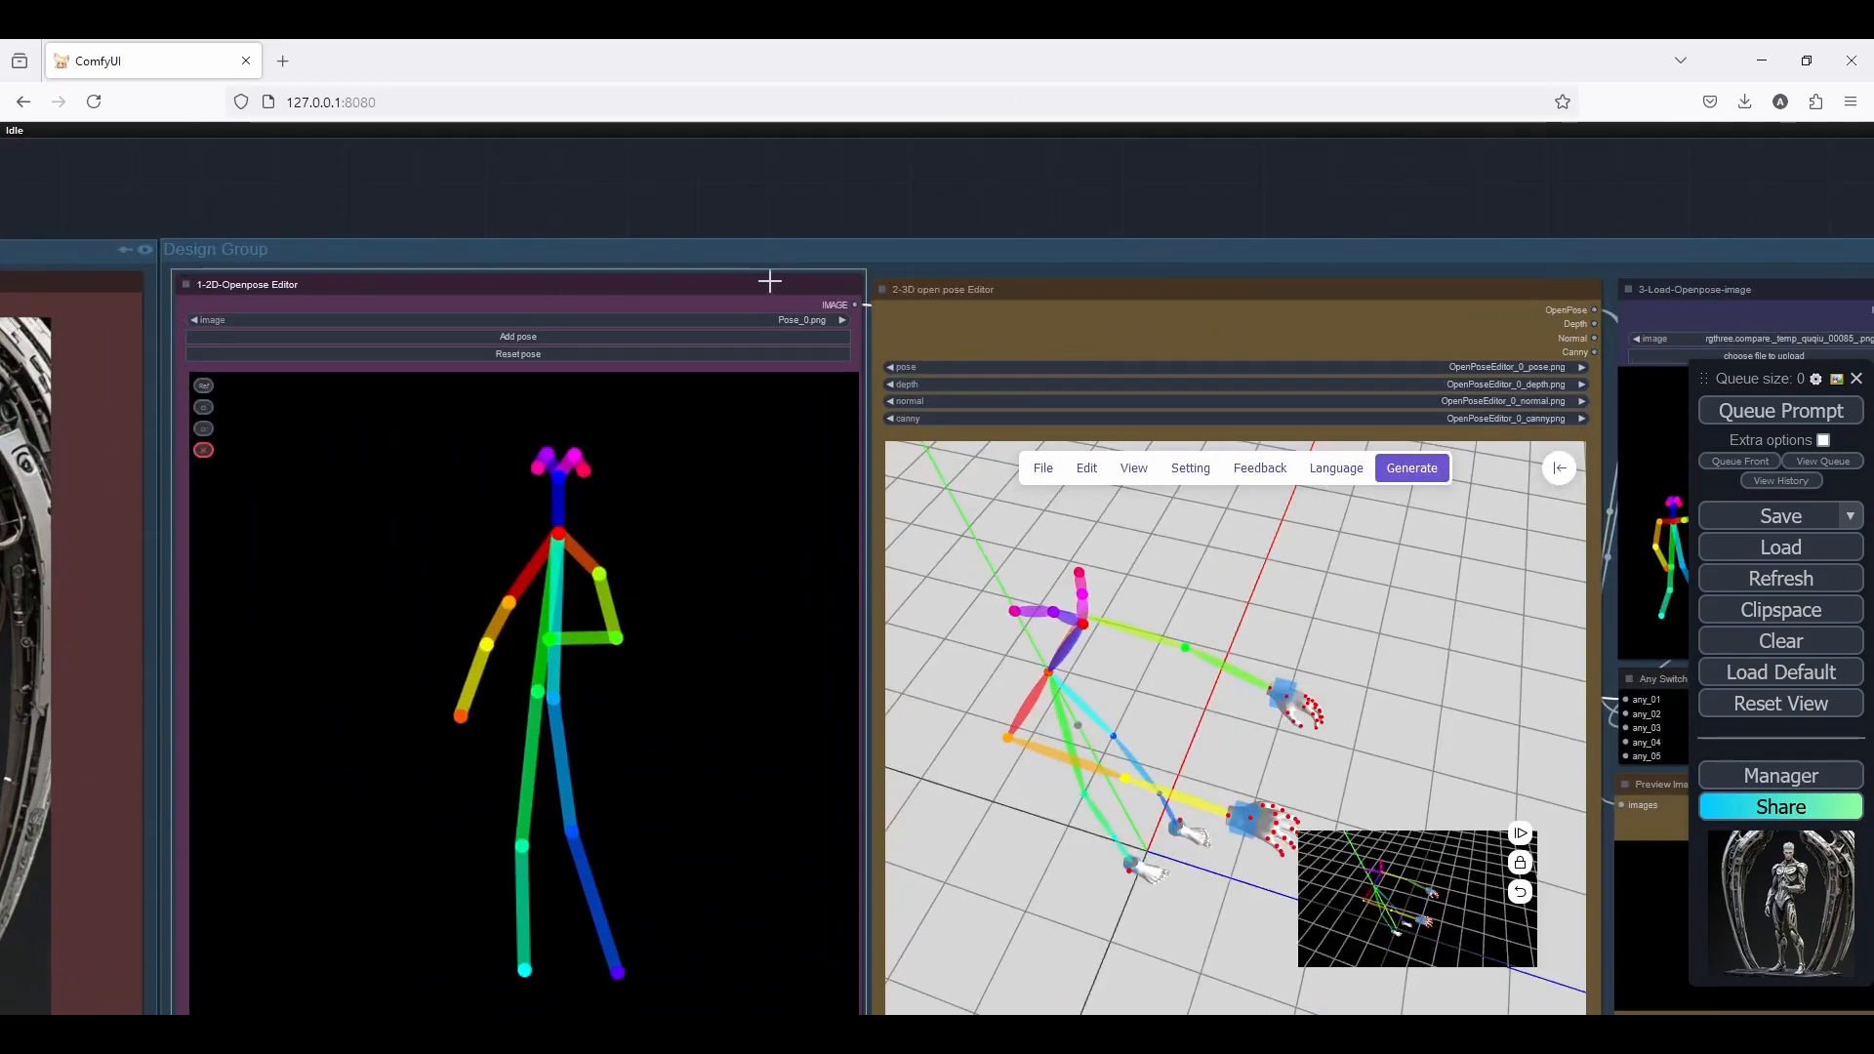
{"action": "key", "text": "ctrl+b"}
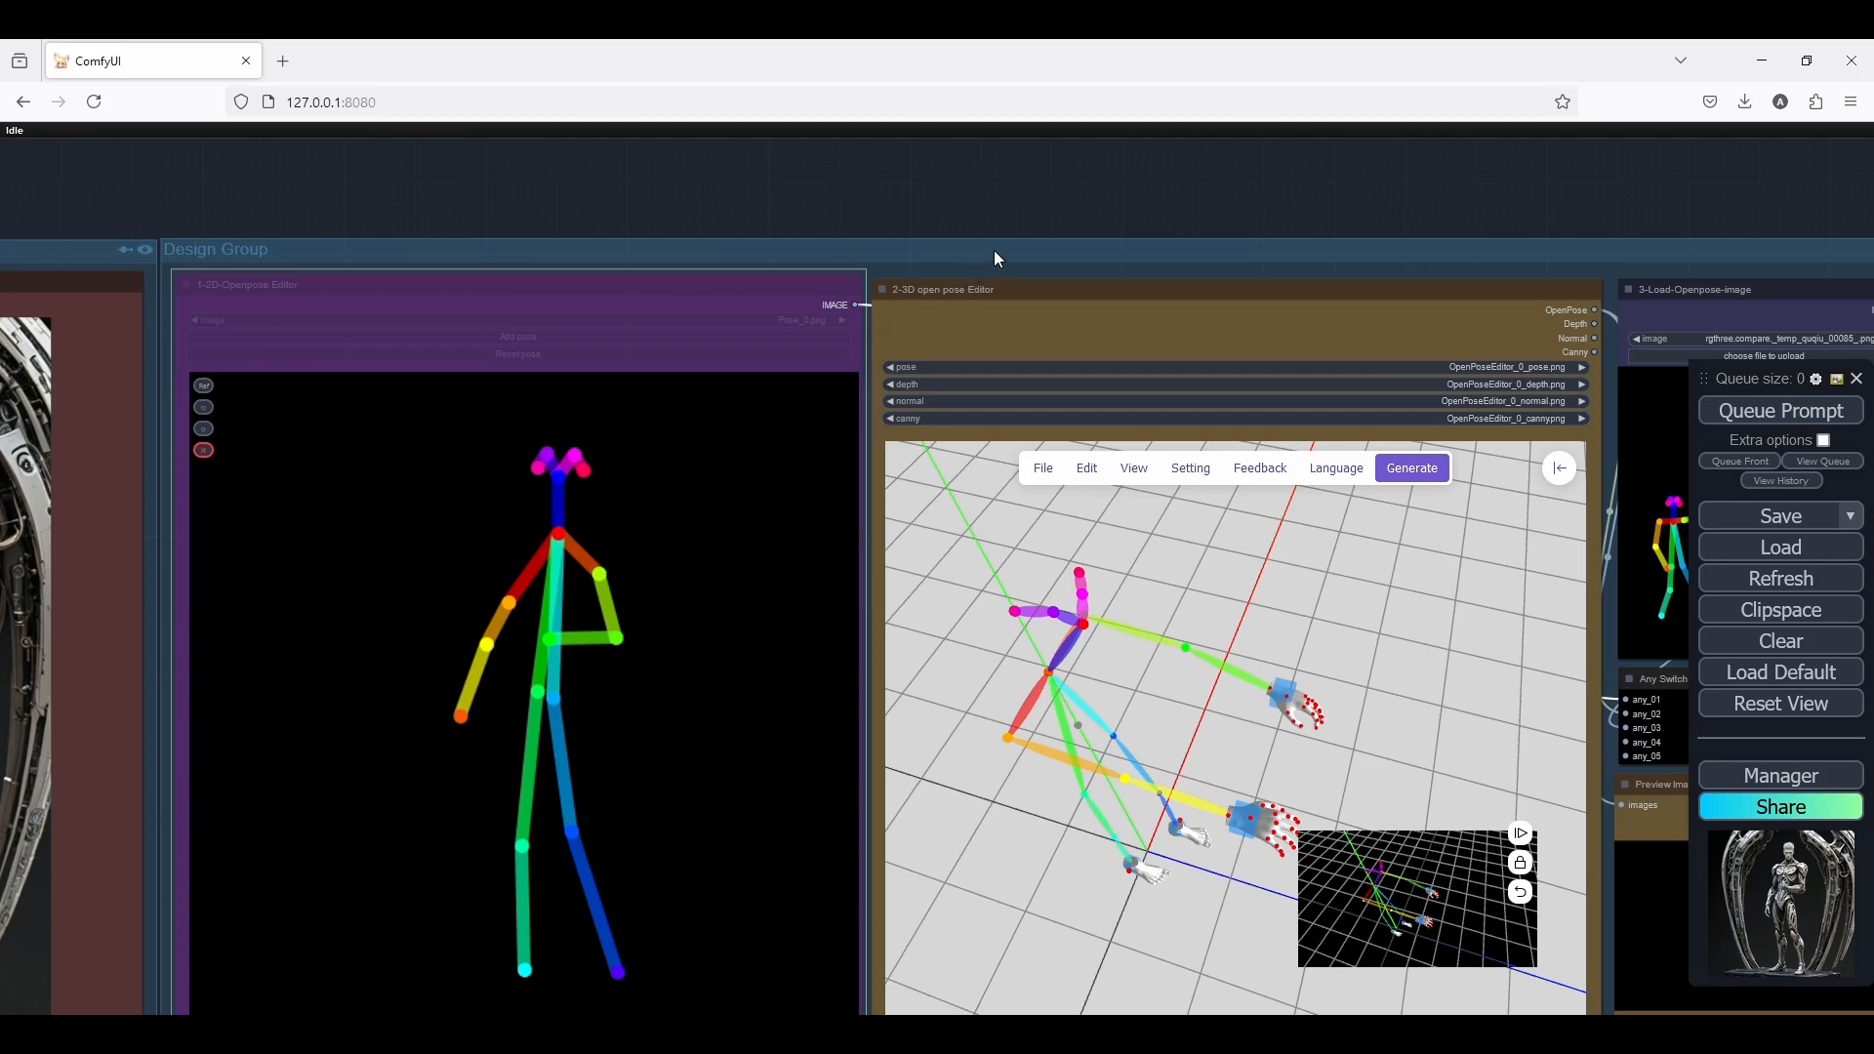
{"action": "left_click_drag", "start_coordinate": [993, 257], "coordinate": [789, 283]}
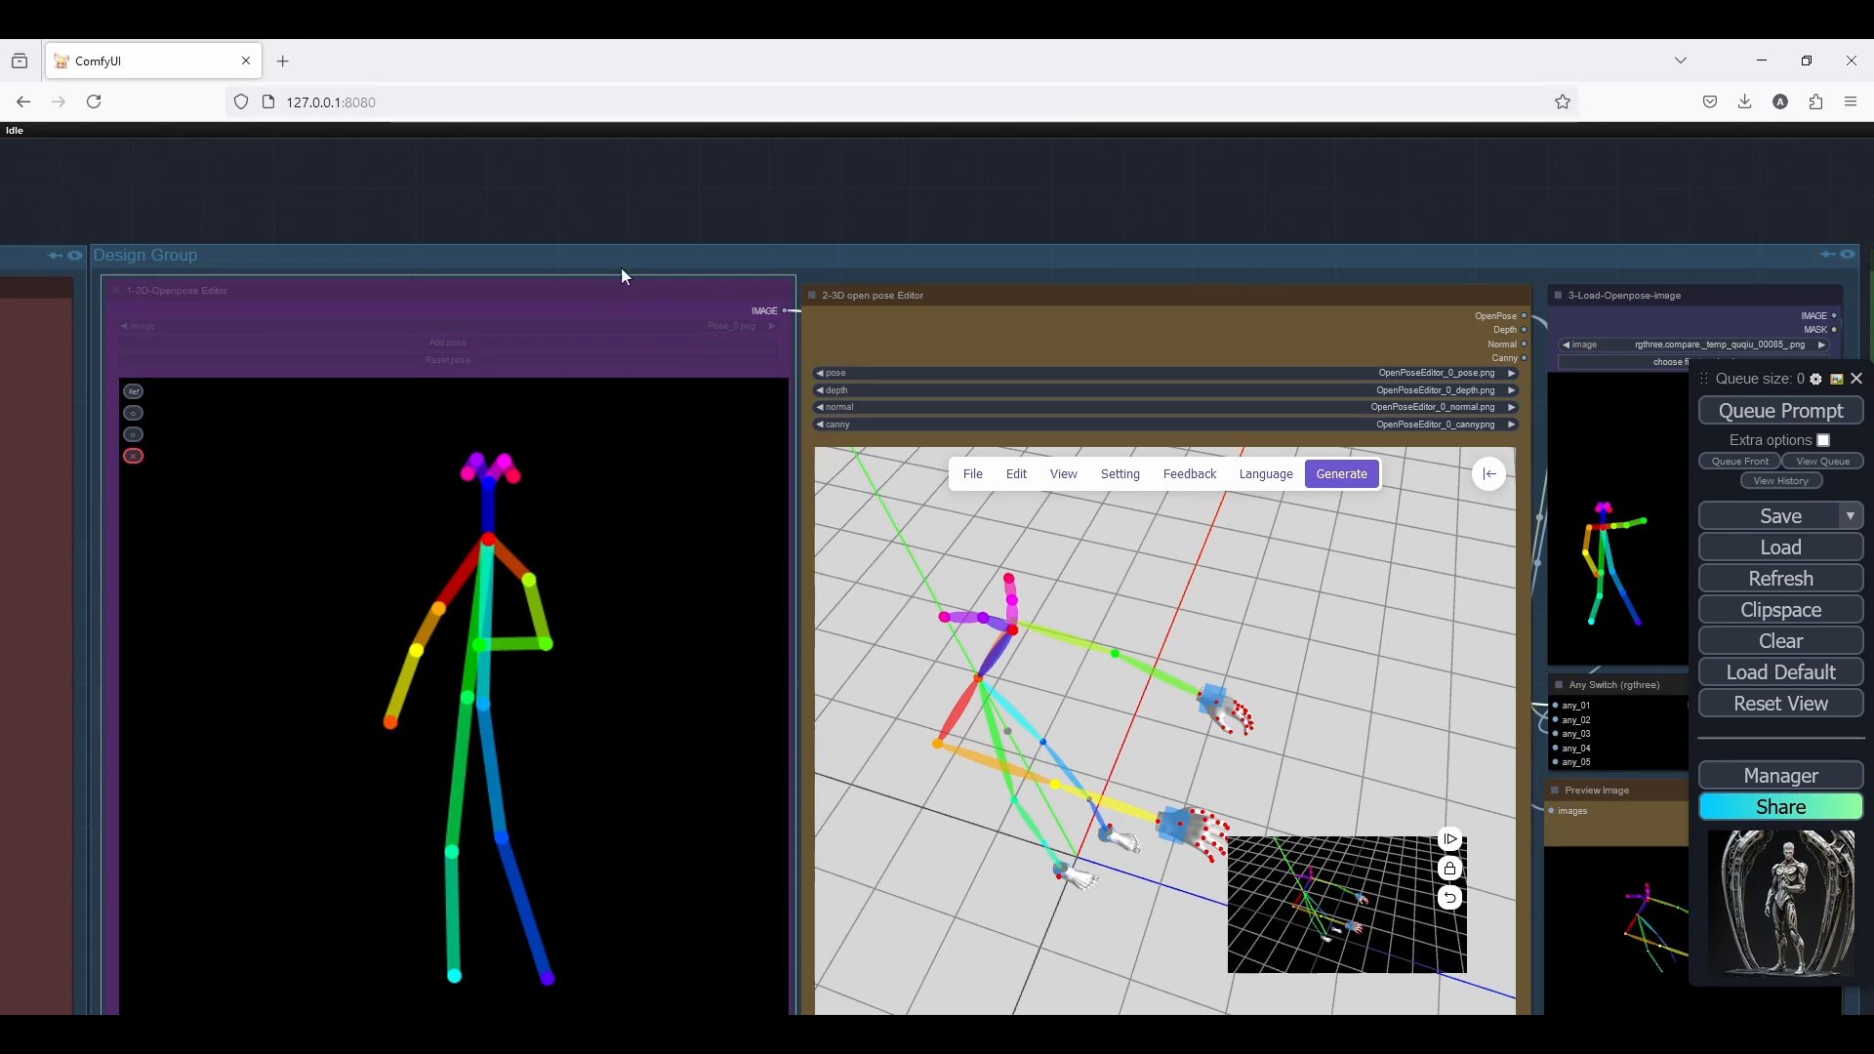
Review the 3D open pose Editor's edit commands and language options, and the pose in the neighbouring Preview Image node
{"action": "scroll", "coordinate": [752, 259], "scroll_direction": "down", "scroll_amount": 5}
{"action": "scroll", "coordinate": [915, 272], "scroll_direction": "up", "scroll_amount": 6}
{"action": "left_click_drag", "start_coordinate": [941, 265], "coordinate": [792, 181]}
{"action": "left_click", "coordinate": [795, 408]}
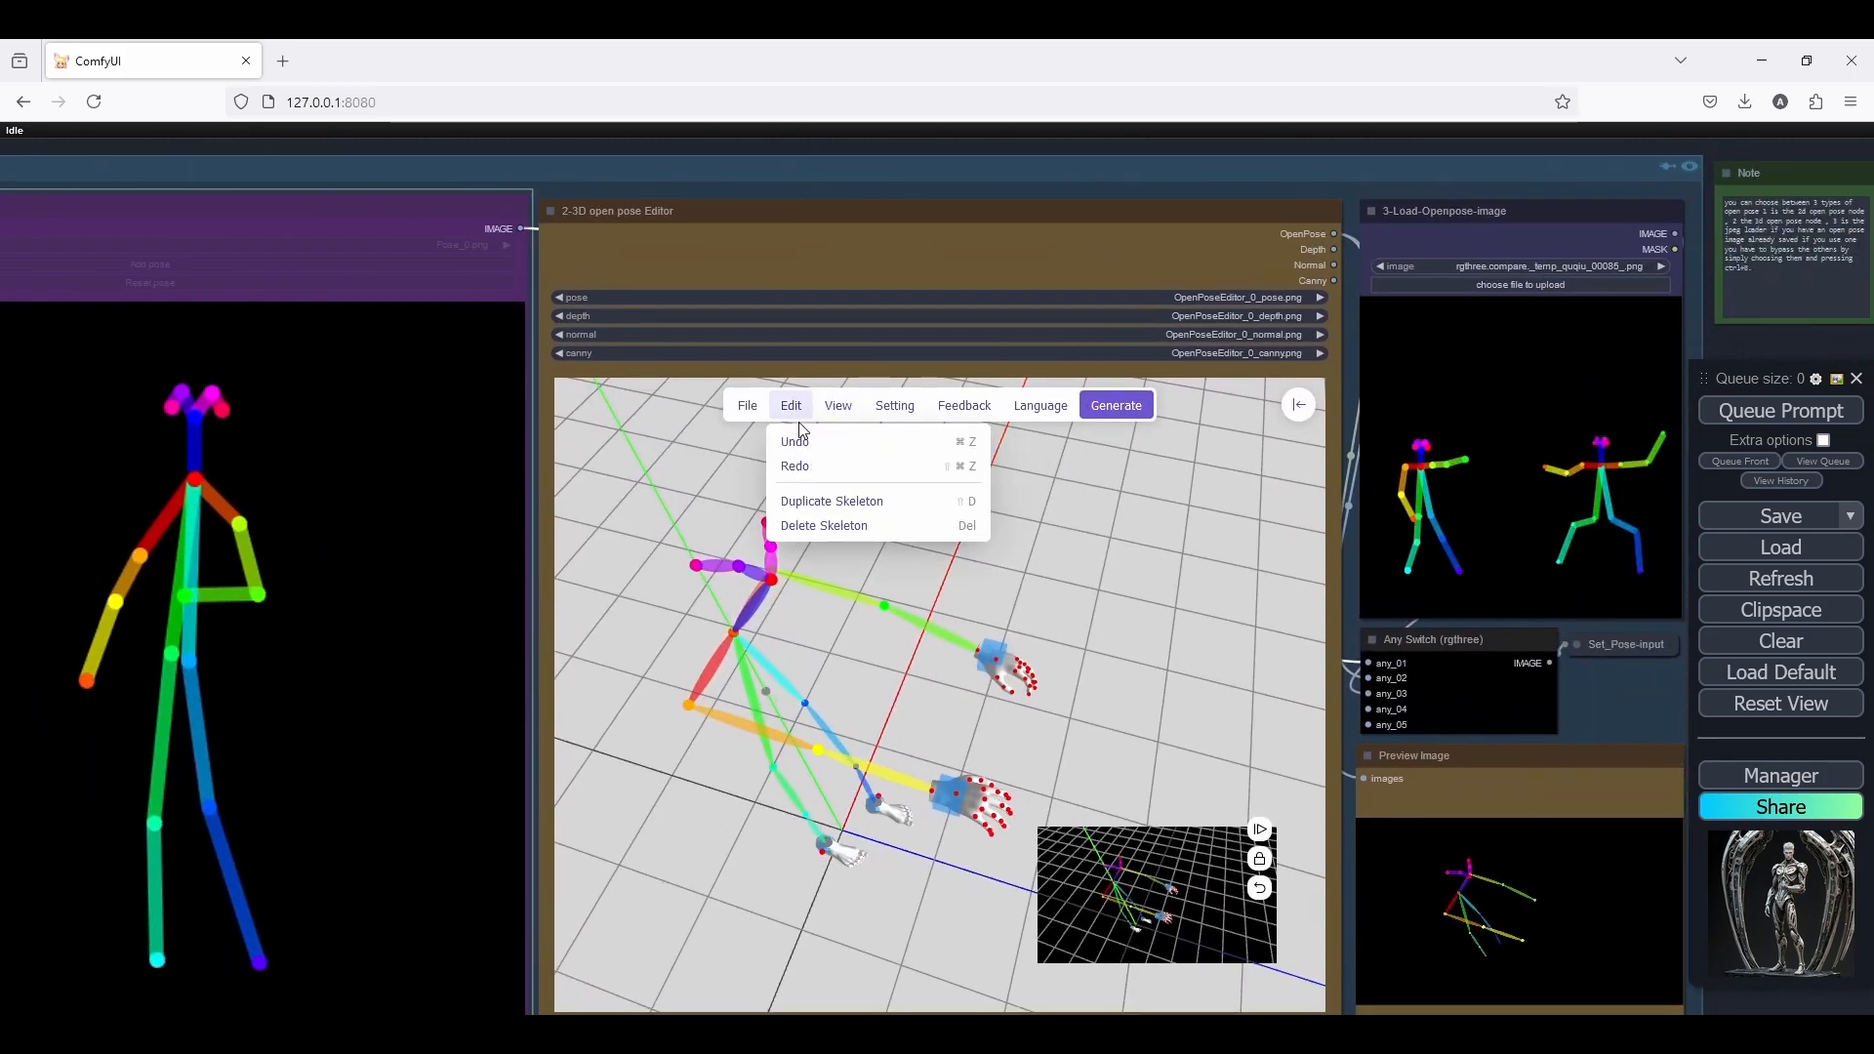
{"action": "left_click", "coordinate": [1039, 406]}
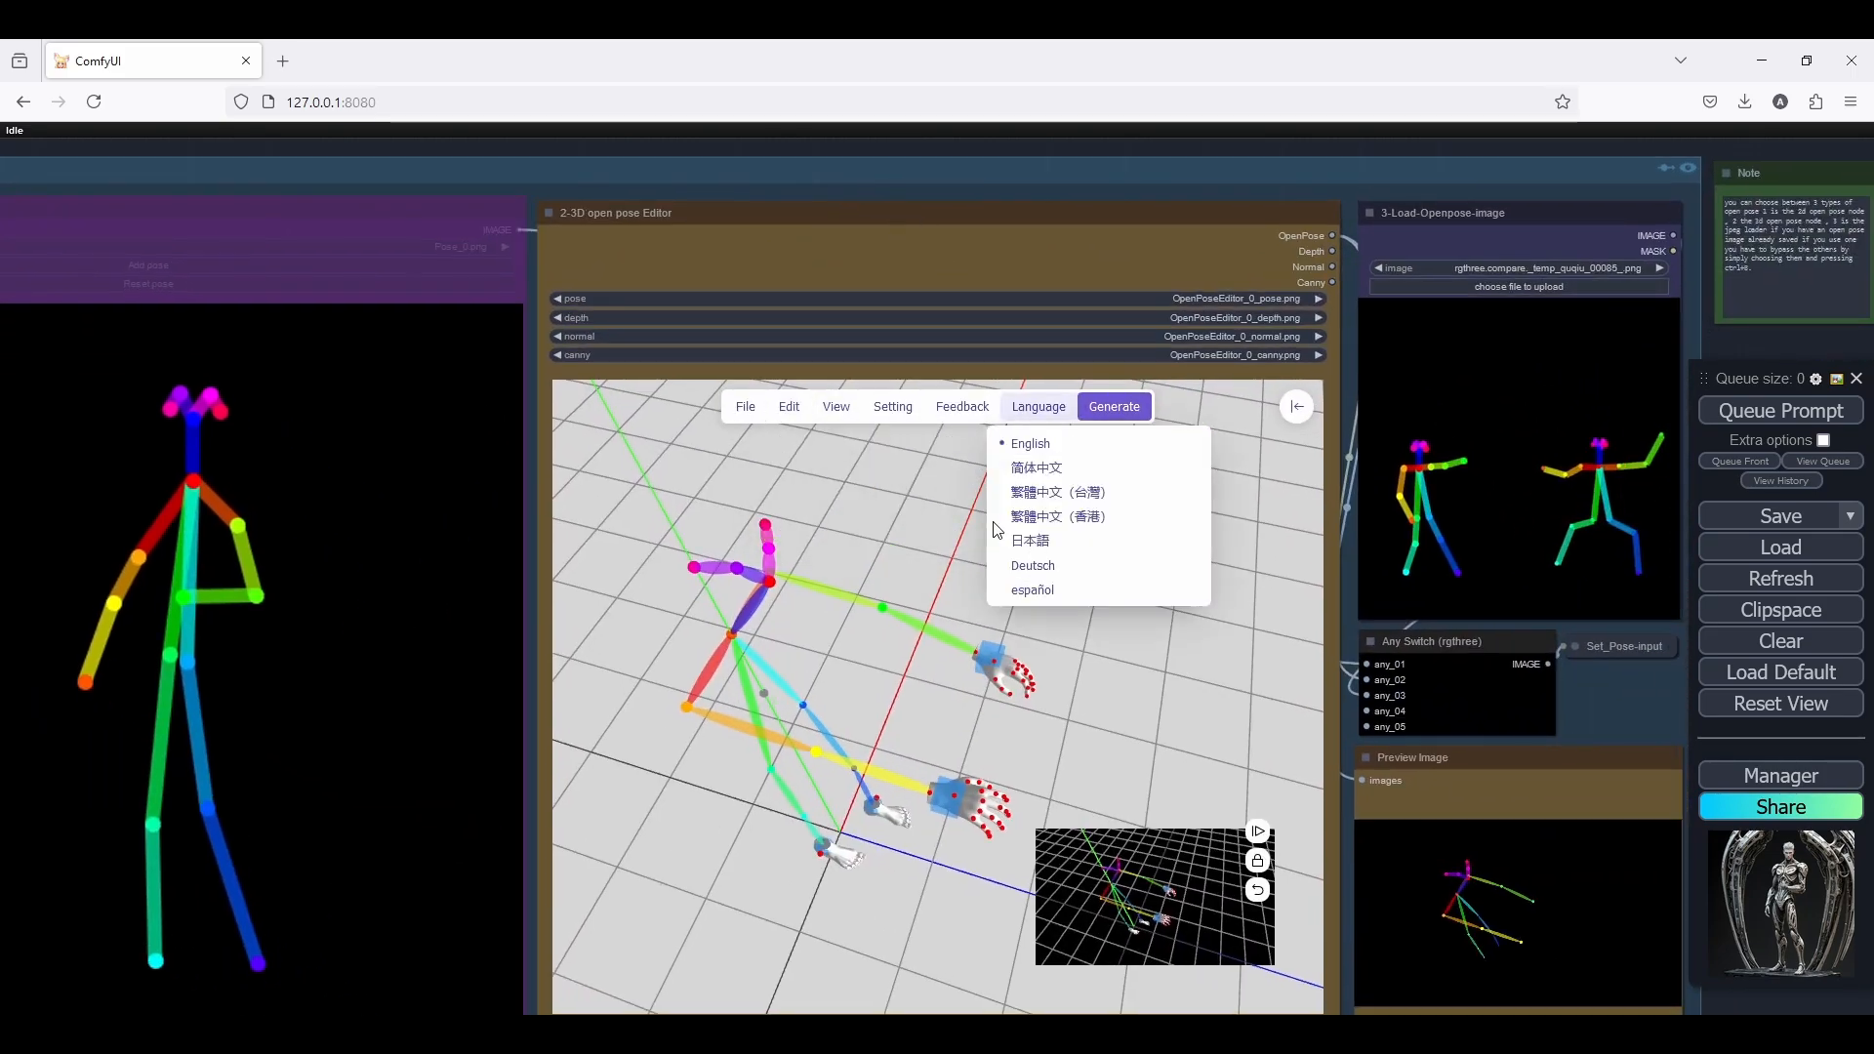
{"action": "left_click", "coordinate": [1298, 848]}
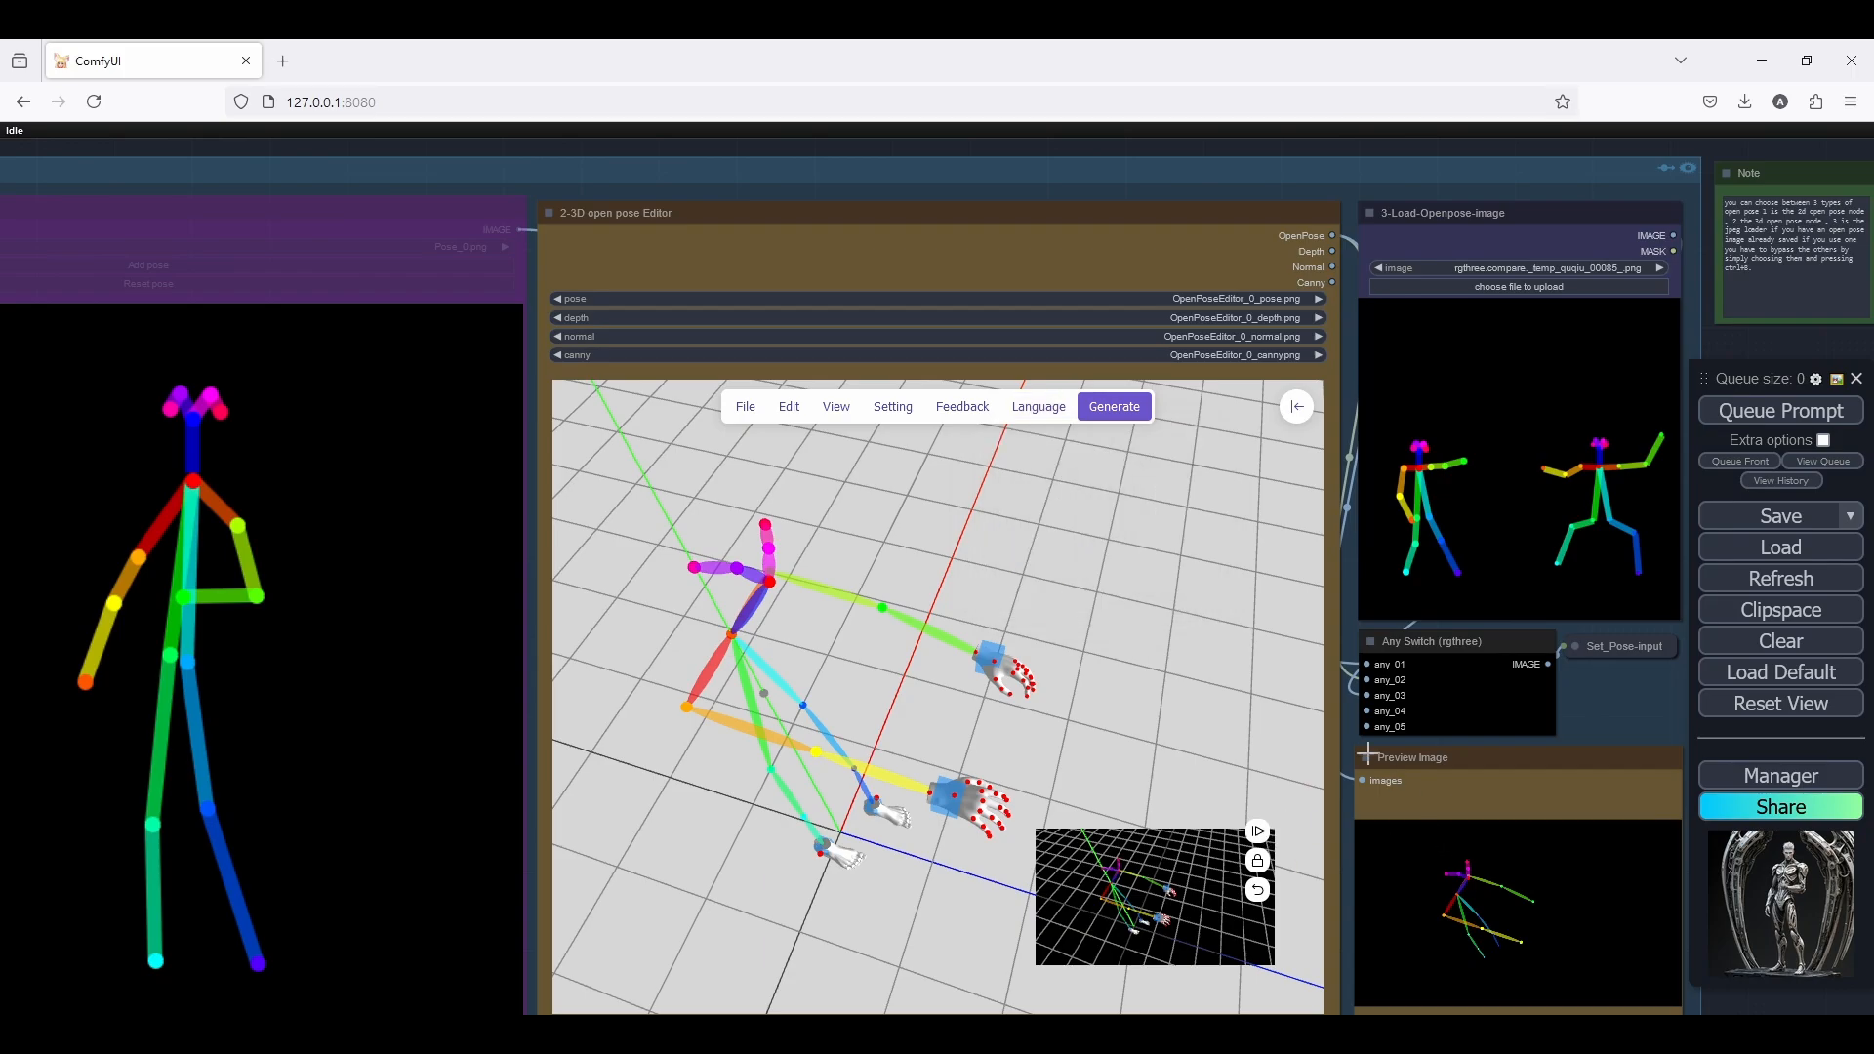
{"action": "scroll", "coordinate": [1370, 796], "scroll_direction": "up", "scroll_amount": 1}
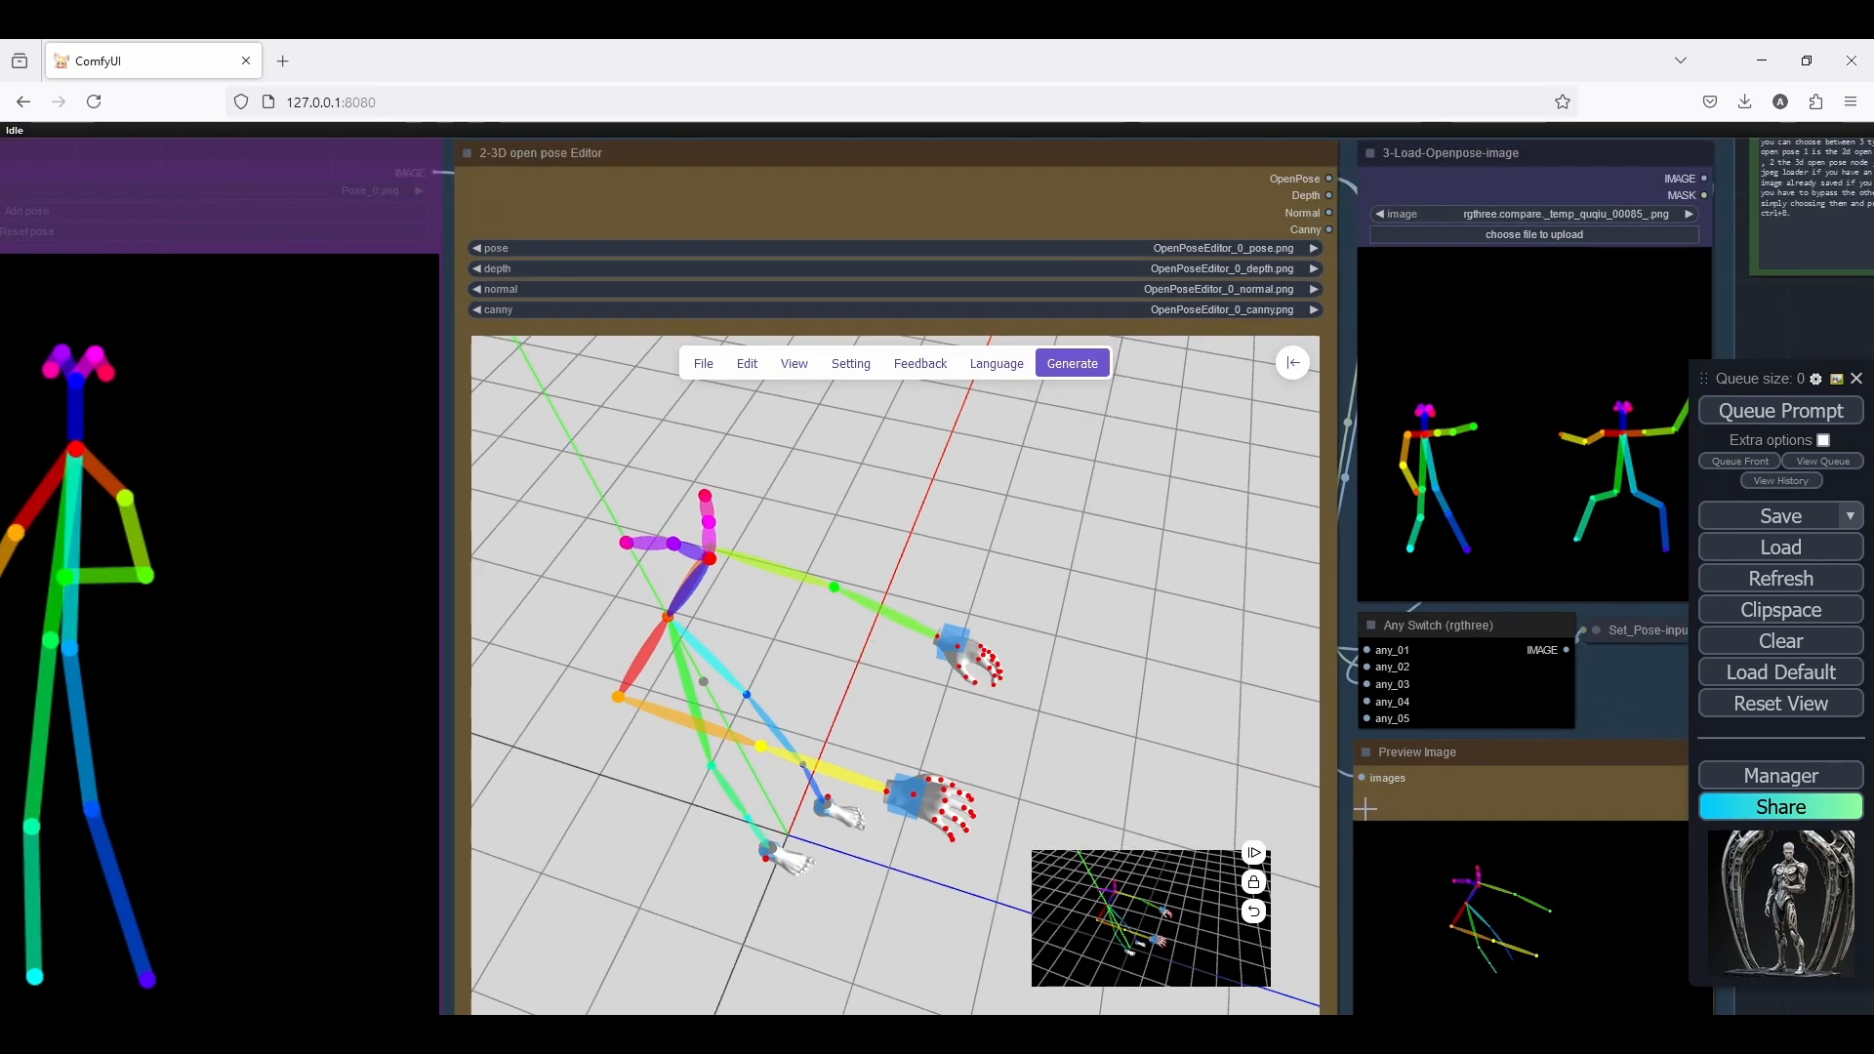
{"action": "scroll", "coordinate": [1370, 795], "scroll_direction": "down", "scroll_amount": 3}
{"action": "left_click_drag", "start_coordinate": [1369, 796], "coordinate": [1345, 703]}
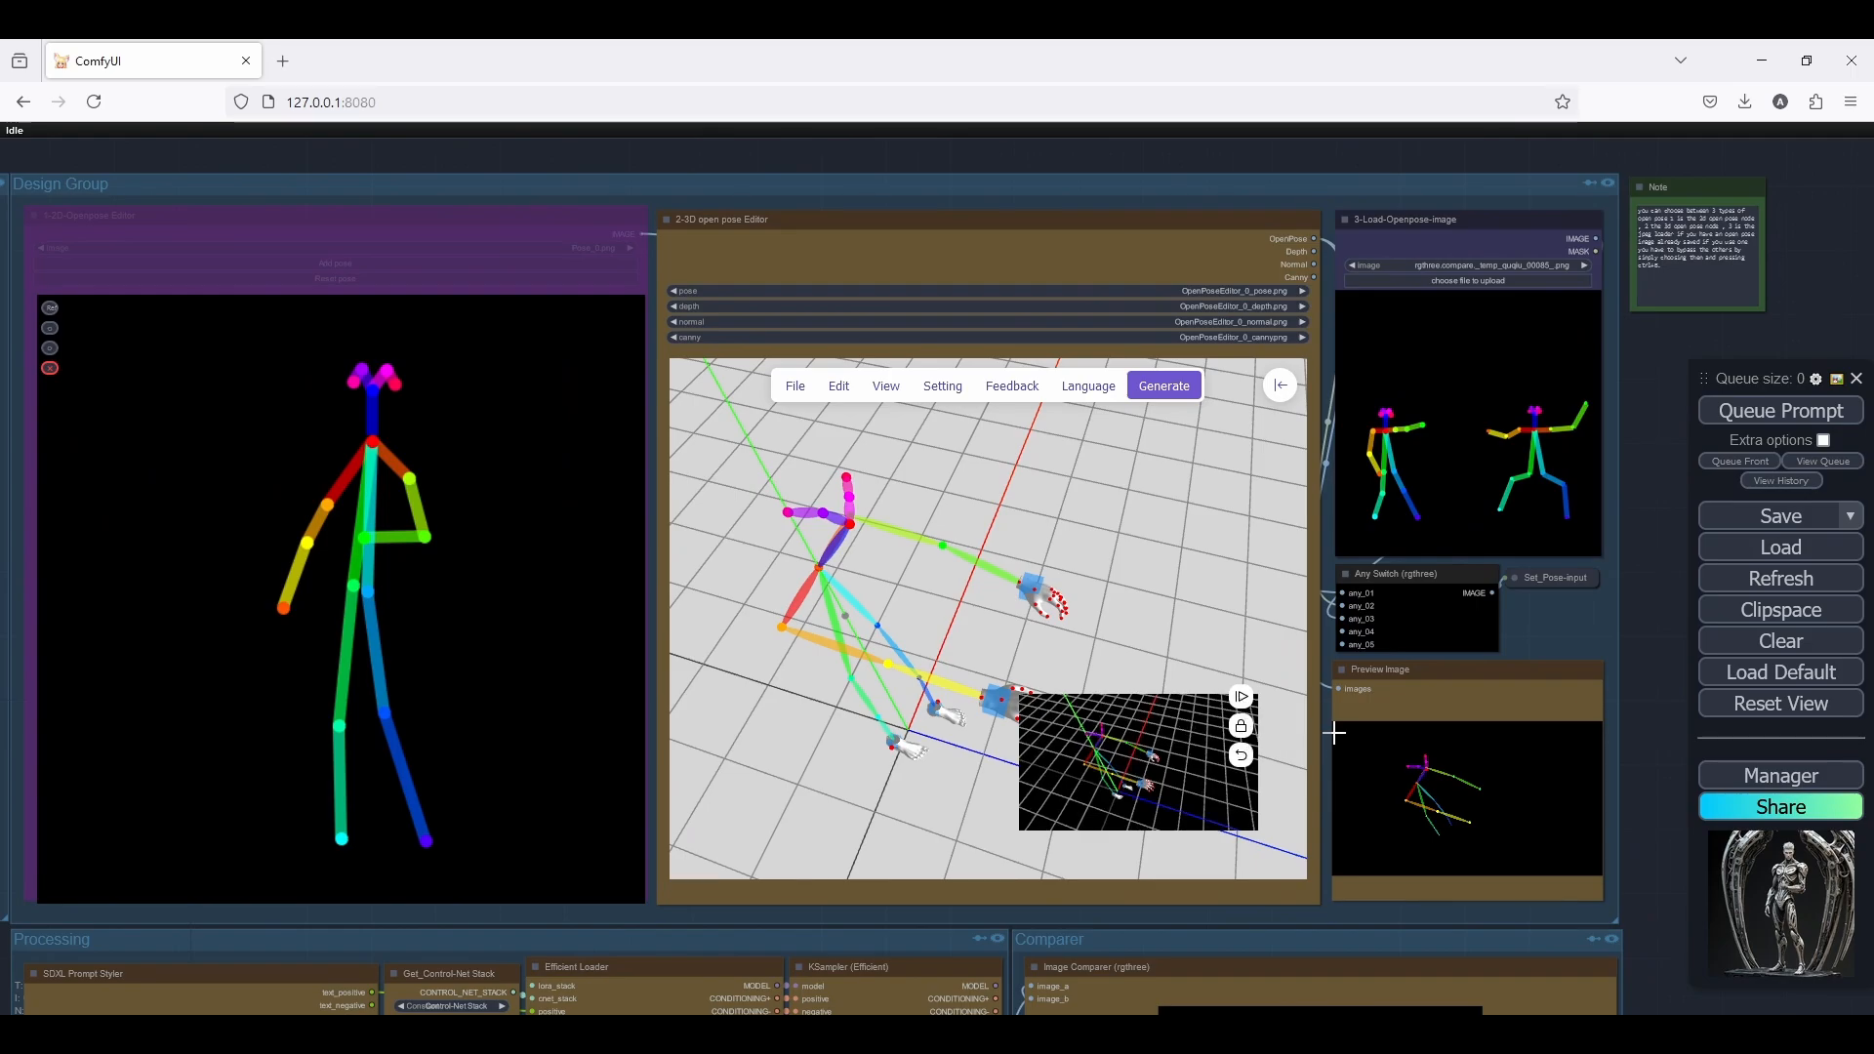
Set the SDXL Prompt Styler's style to sai-cinematic
{"action": "left_click_drag", "start_coordinate": [1508, 795], "coordinate": [1513, 554]}
{"action": "left_click_drag", "start_coordinate": [716, 694], "coordinate": [1282, 486]}
{"action": "scroll", "coordinate": [1122, 634], "scroll_direction": "up", "scroll_amount": 3}
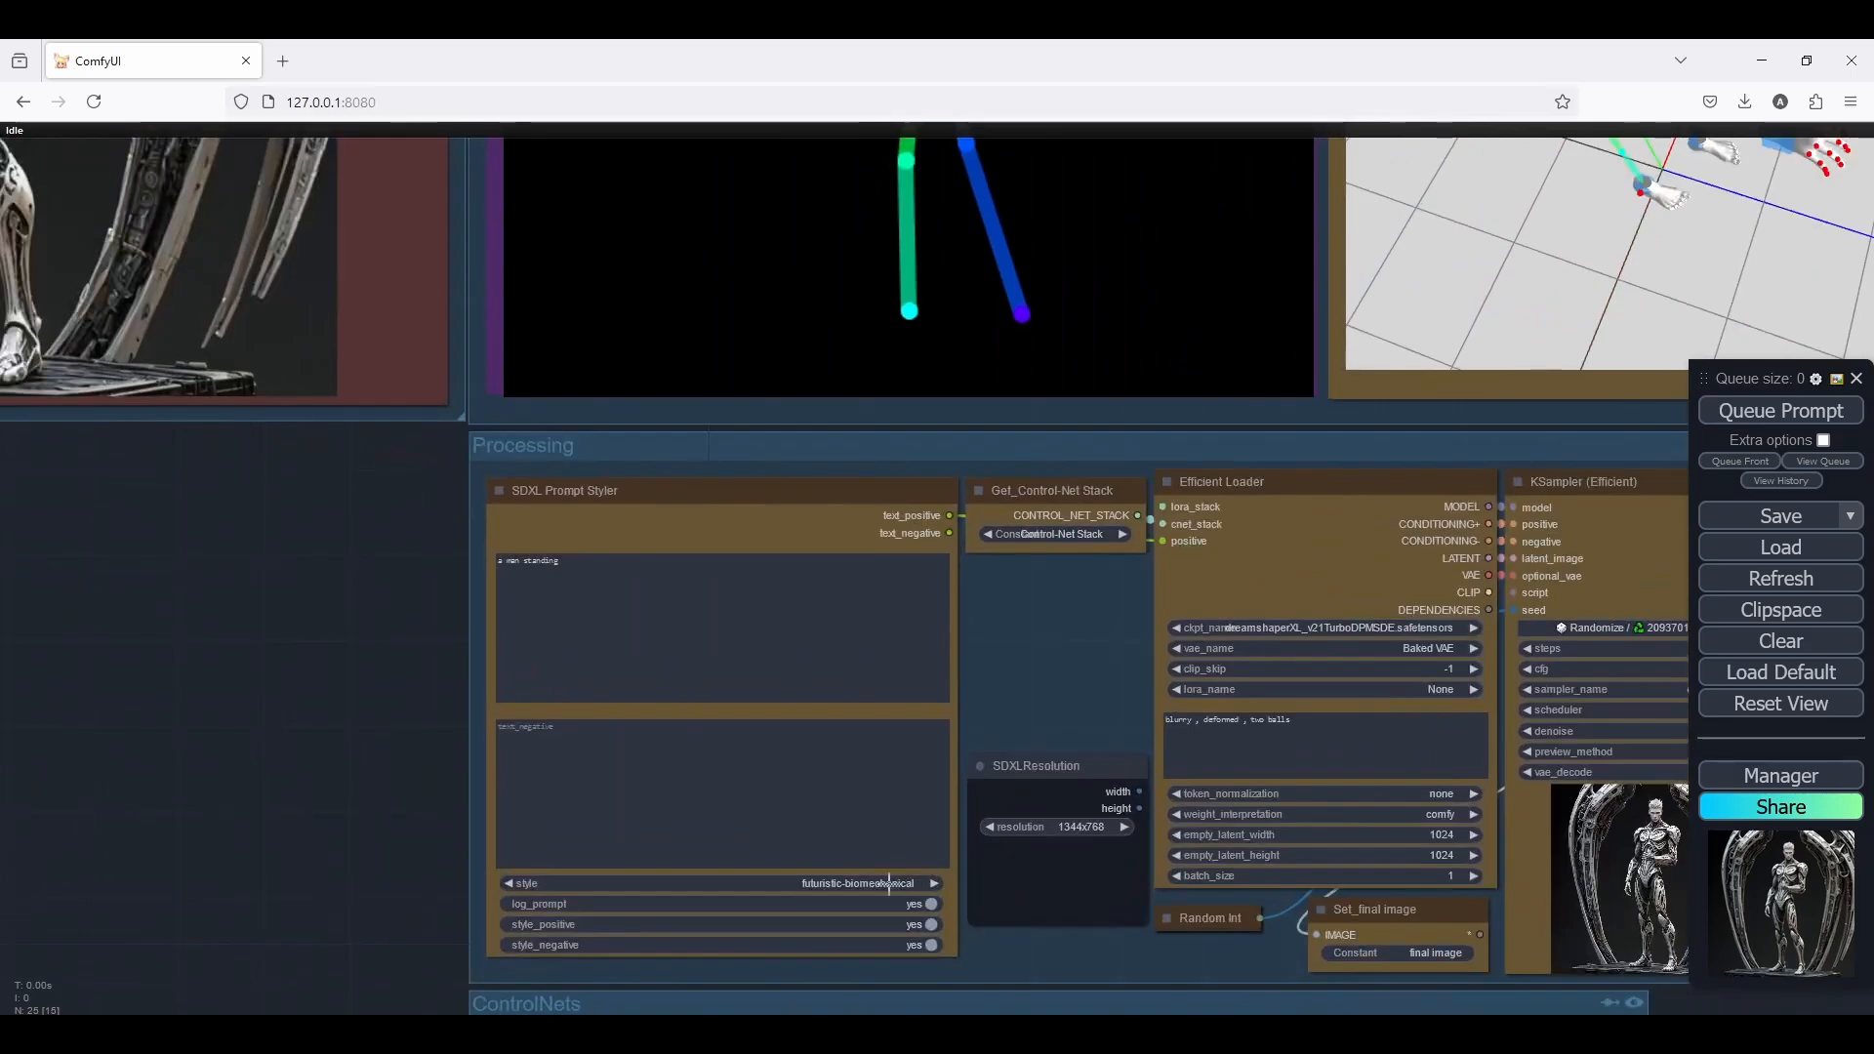
{"action": "left_click", "coordinate": [888, 885]}
{"action": "type", "text": "cine"}
{"action": "key", "text": "Return"}
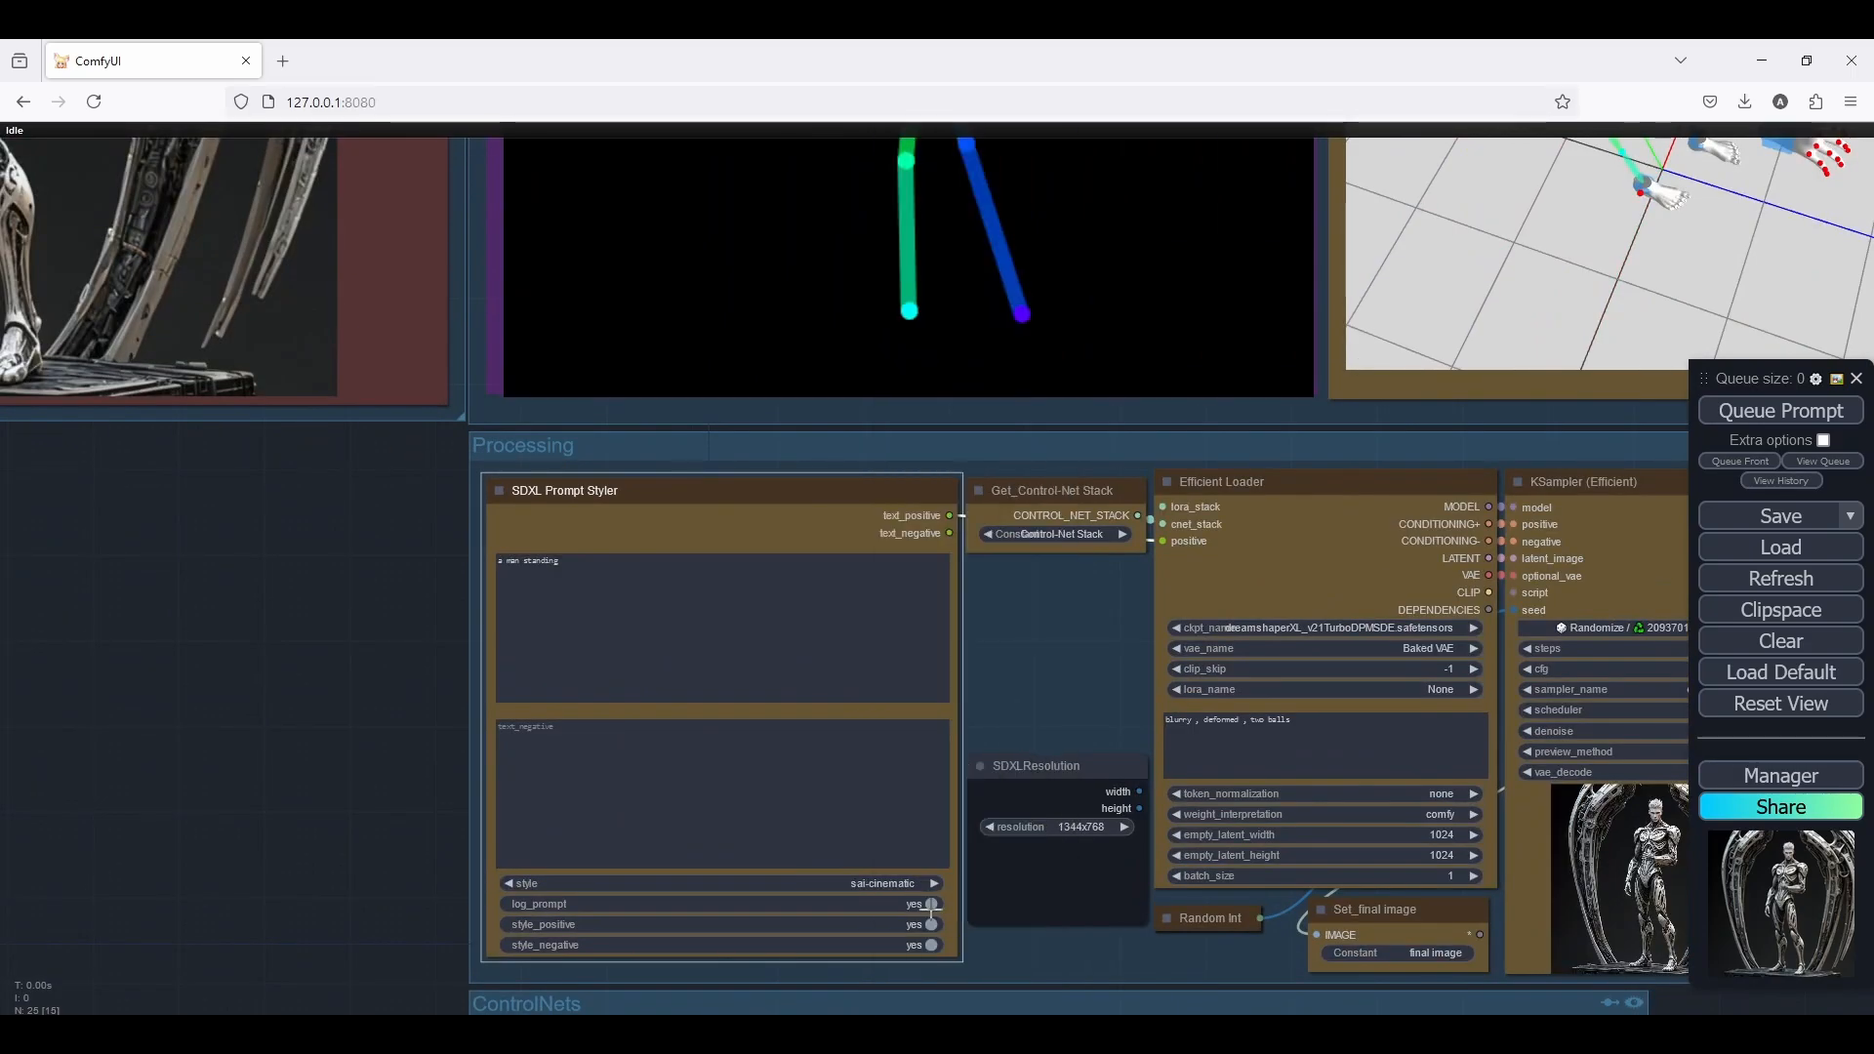
Replace the positive prompt in the SDXL Prompt Styler with "zombie walking , top view"
{"action": "left_click", "coordinate": [598, 556]}
{"action": "left_click_drag", "start_coordinate": [561, 560], "coordinate": [498, 561]}
{"action": "type", "text": "zom"}
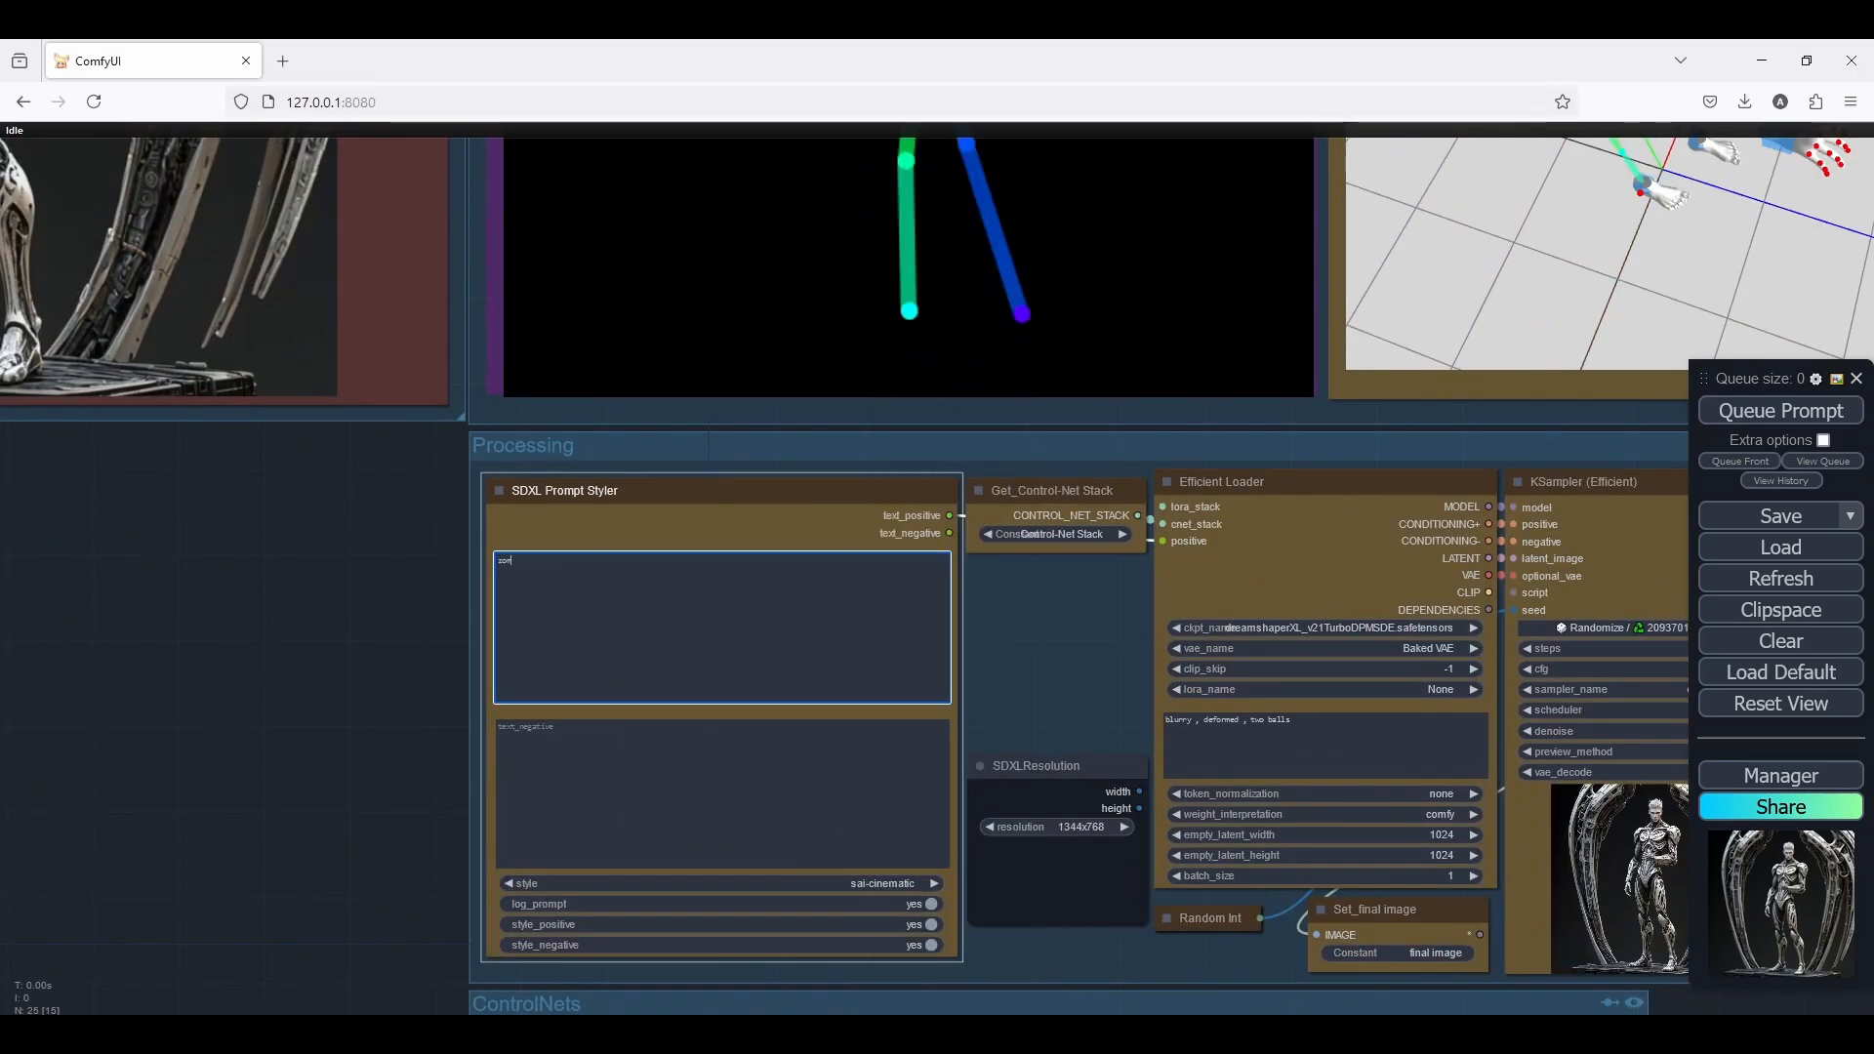
{"action": "type", "text": "bie walking , top view"}
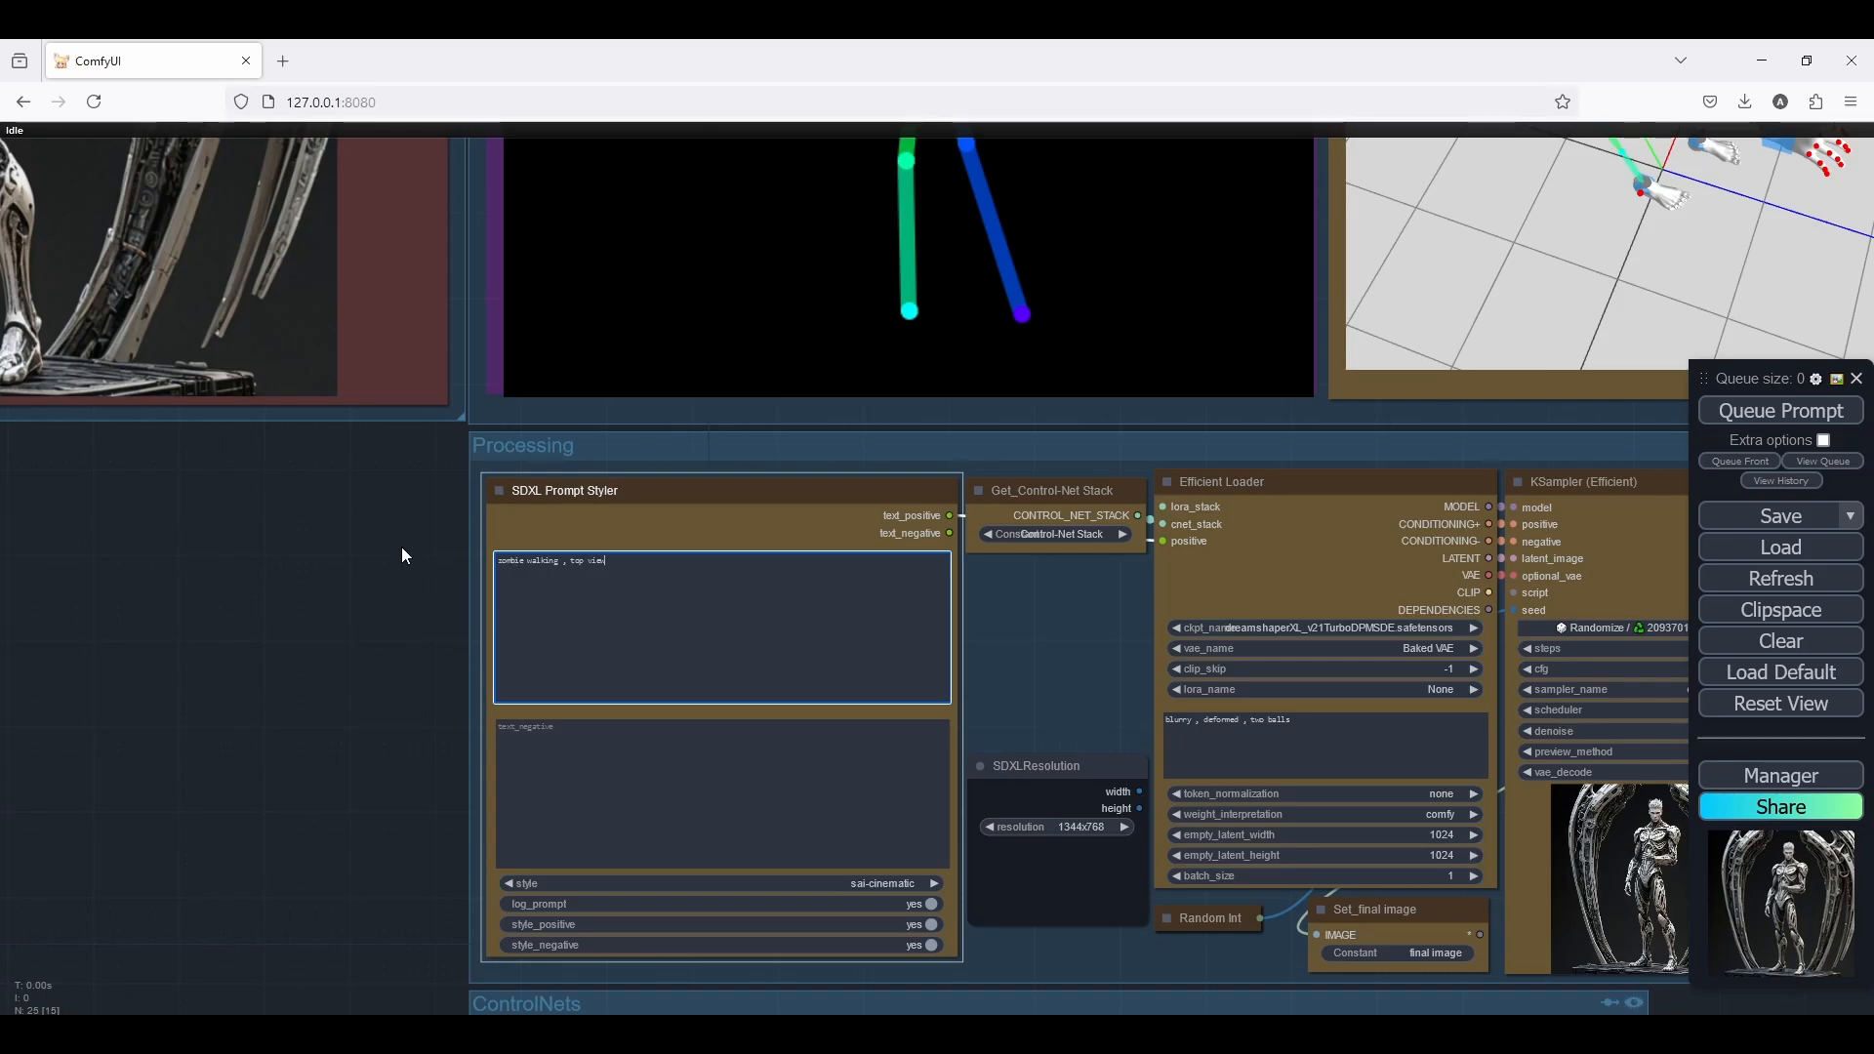
{"action": "left_click_drag", "start_coordinate": [401, 546], "coordinate": [409, 660]}
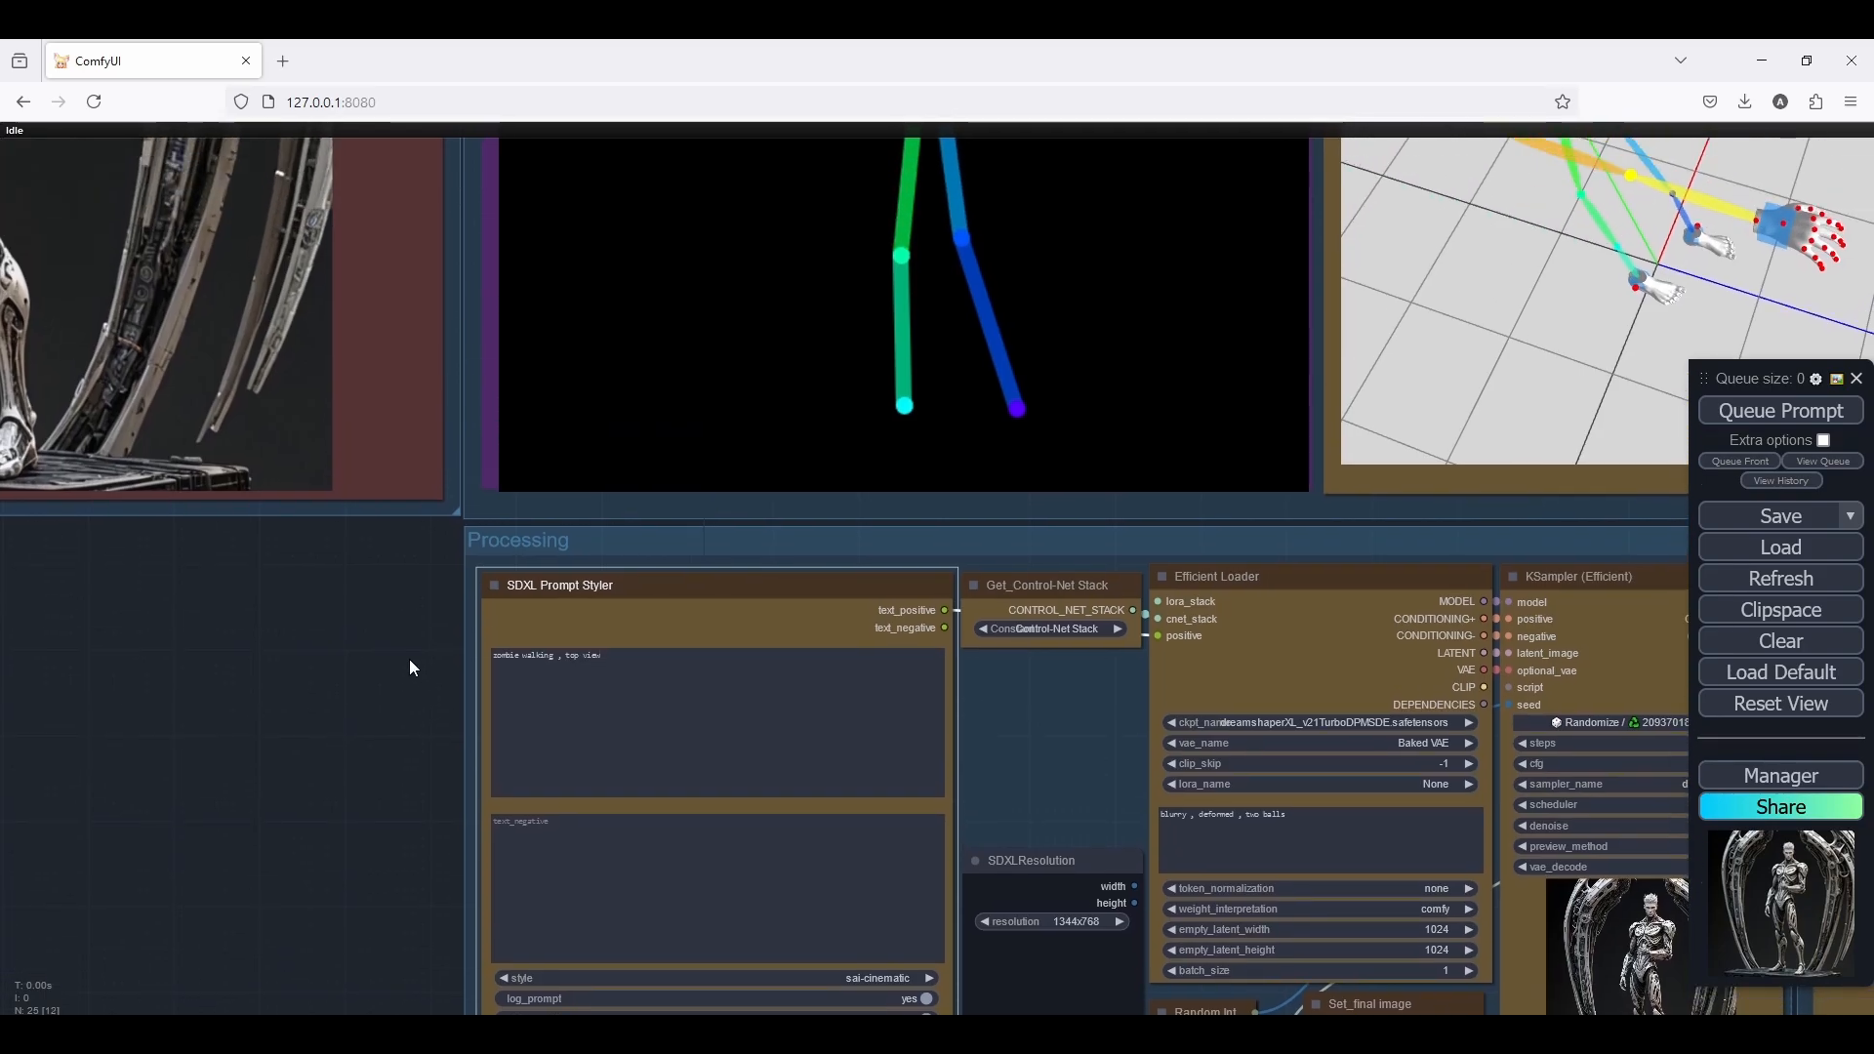
{"action": "left_click", "coordinate": [614, 655]}
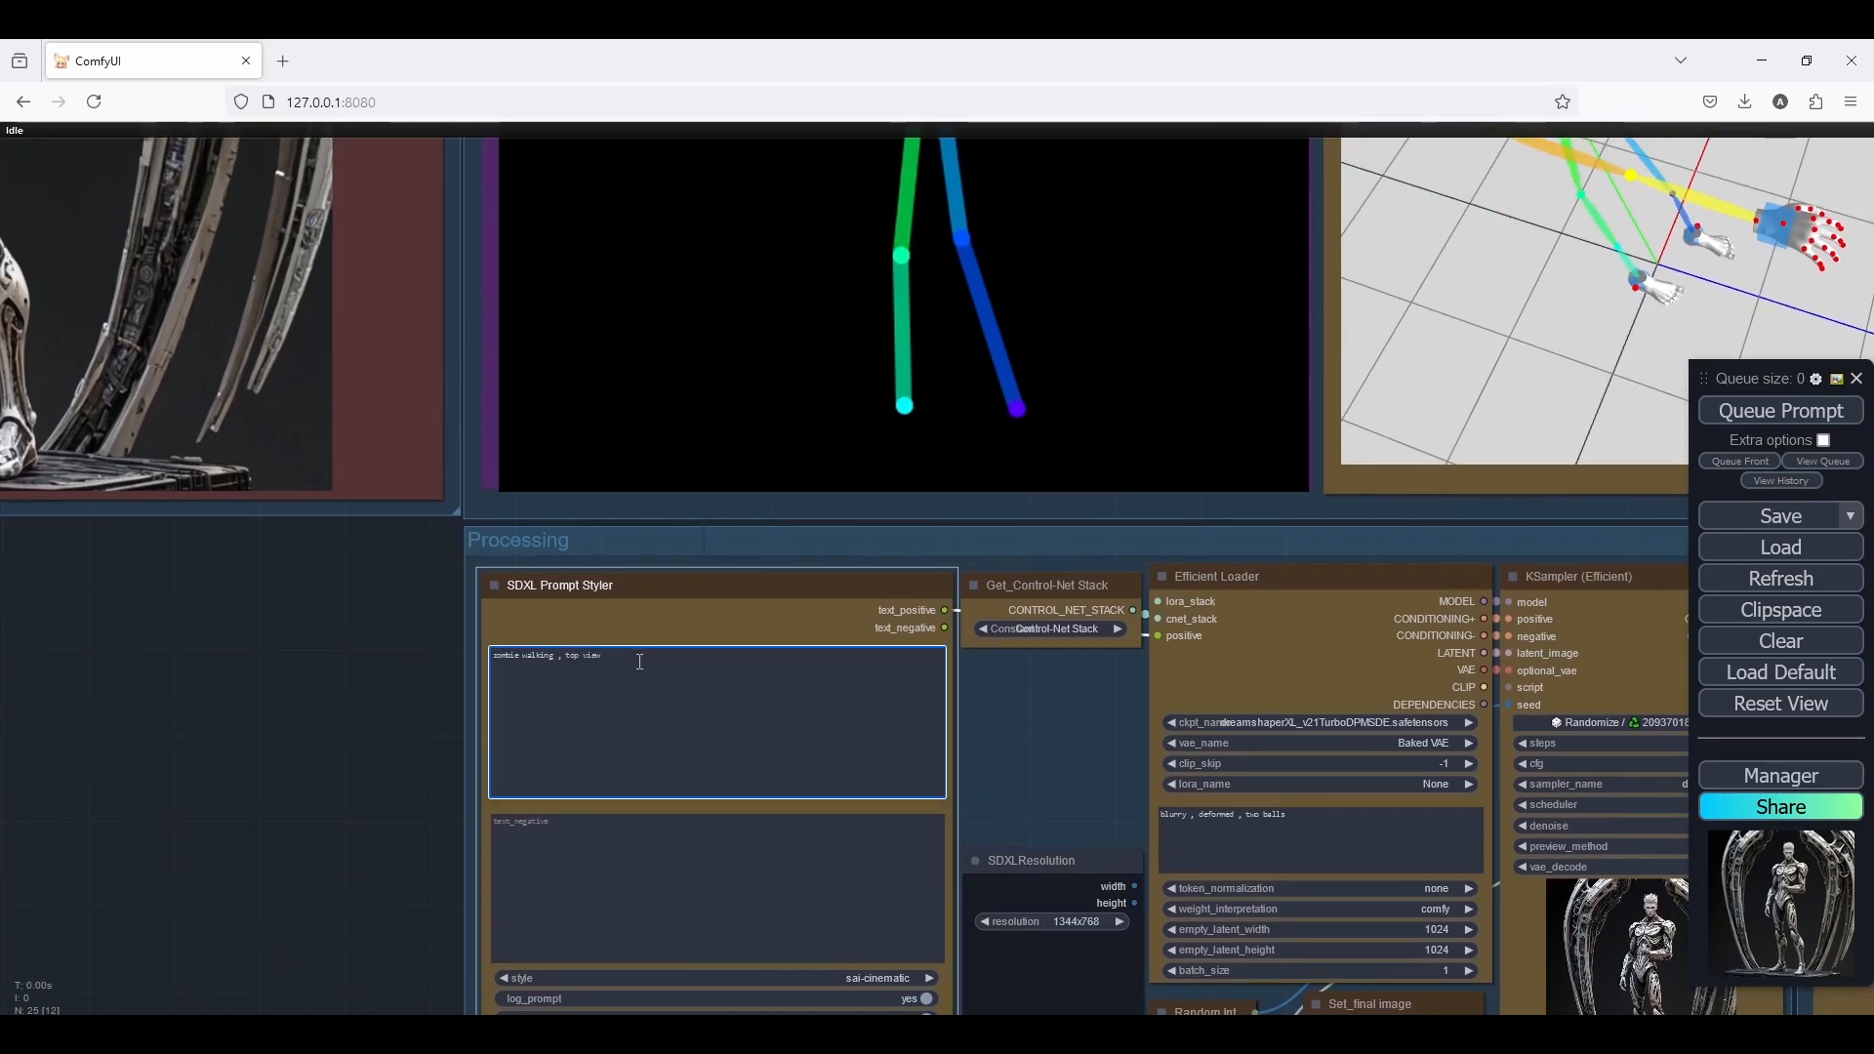
Examine the pose nodes, the Processing group and the CR Multi-ControlNet Stack settings in the ControlNets group
{"action": "scroll", "coordinate": [303, 673], "scroll_direction": "down", "scroll_amount": 5}
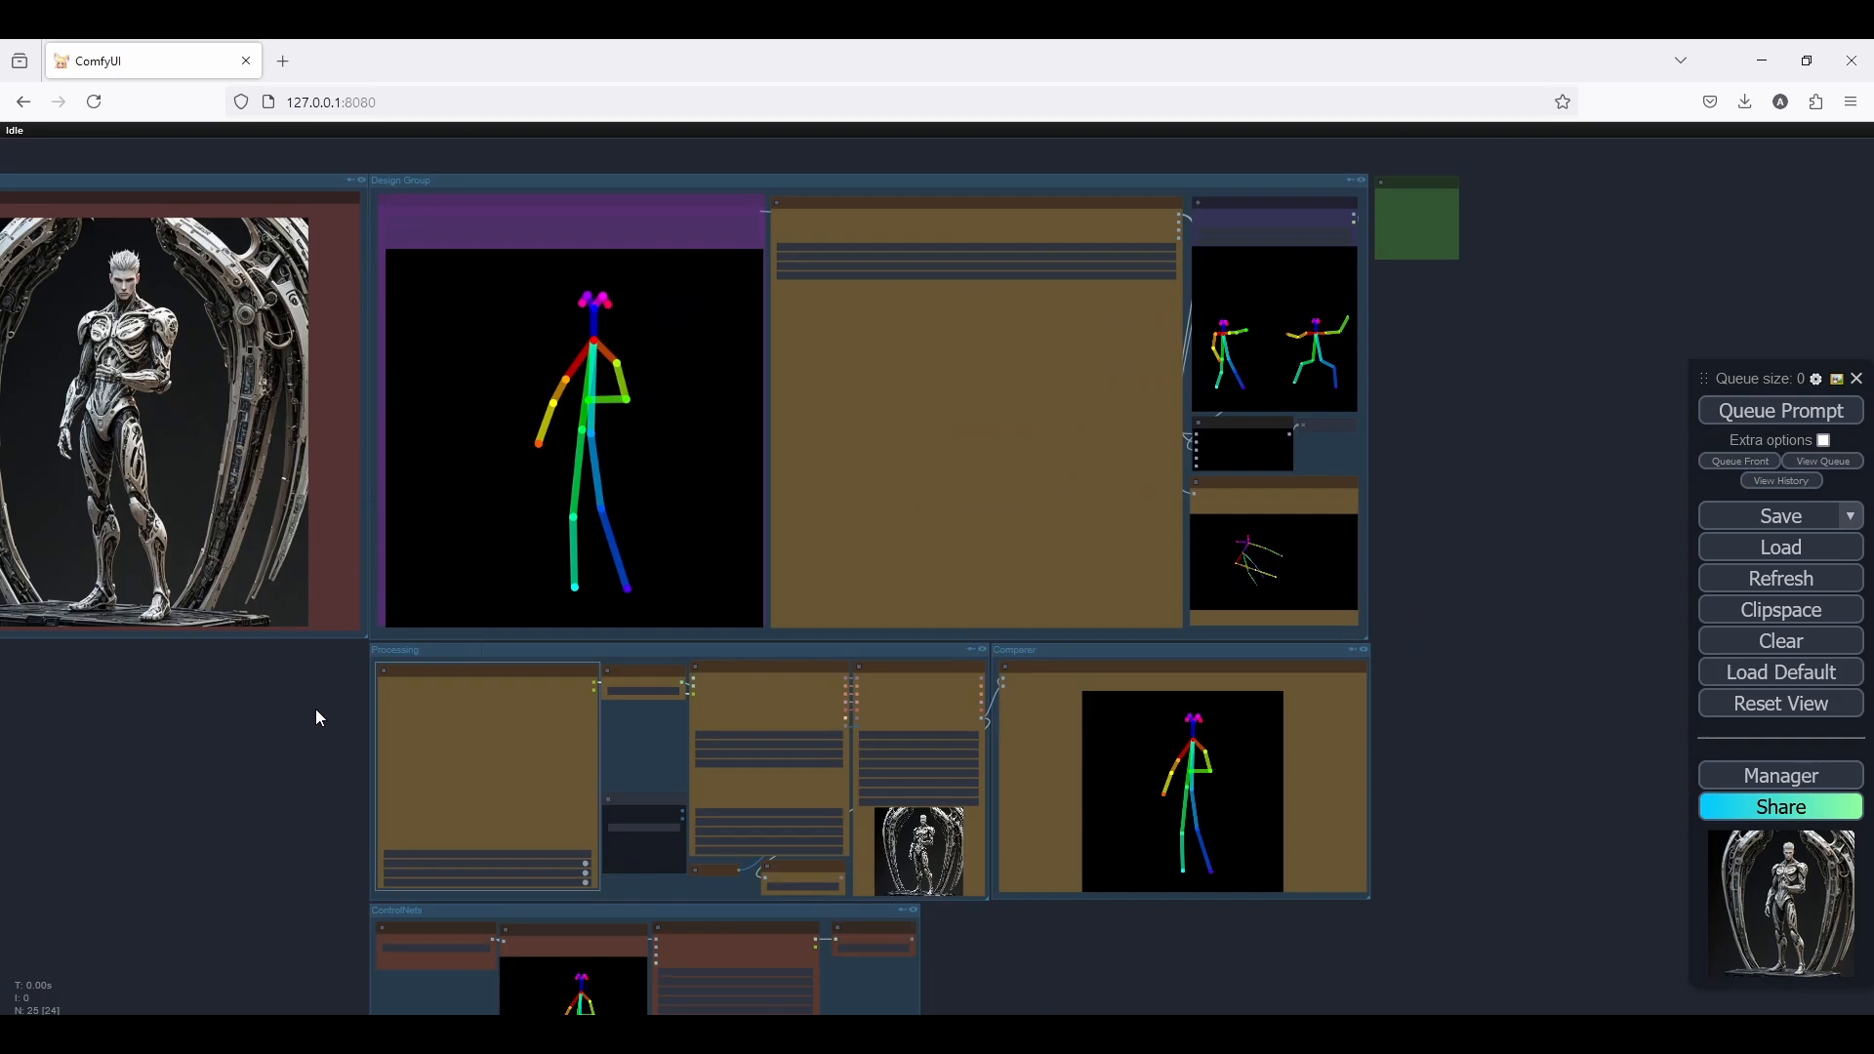
{"action": "scroll", "coordinate": [317, 717], "scroll_direction": "down", "scroll_amount": 2}
{"action": "scroll", "coordinate": [1229, 563], "scroll_direction": "up", "scroll_amount": 5}
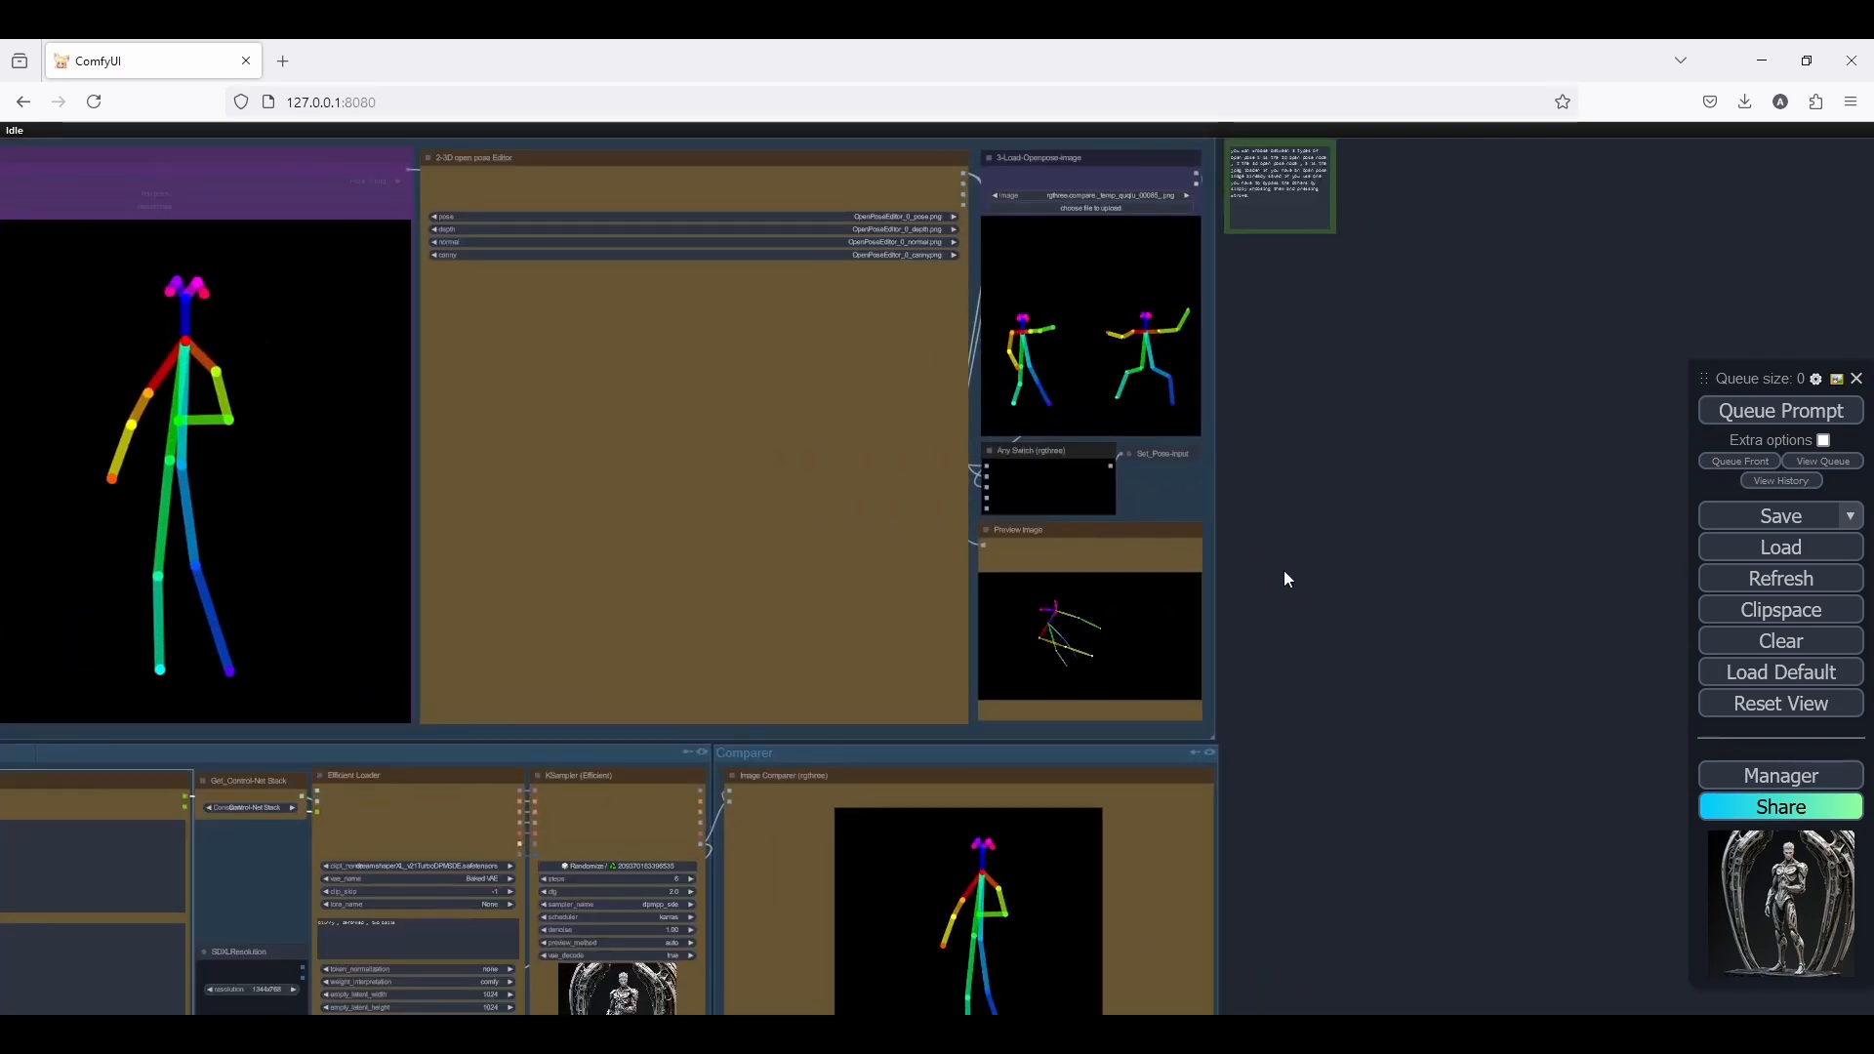
{"action": "left_click_drag", "start_coordinate": [1306, 517], "coordinate": [1437, 468]}
{"action": "scroll", "coordinate": [1436, 468], "scroll_direction": "down", "scroll_amount": 1}
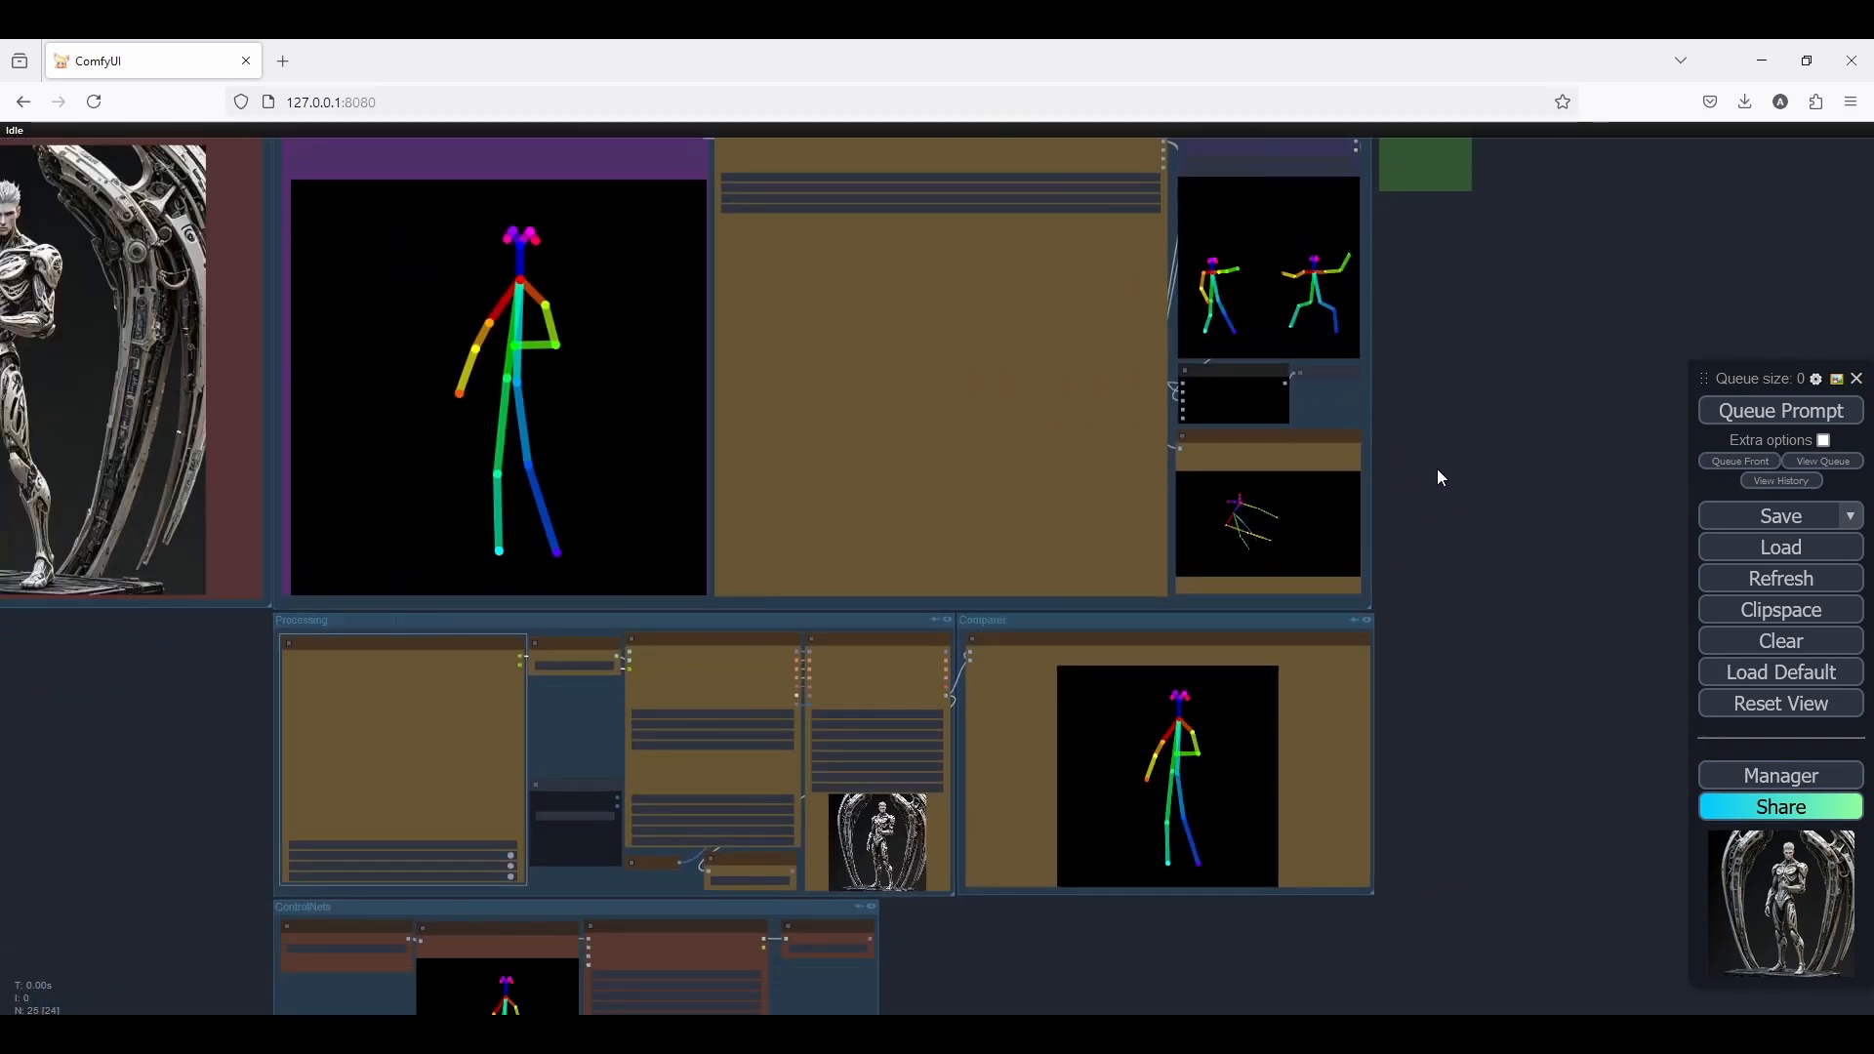
{"action": "left_click_drag", "start_coordinate": [1429, 698], "coordinate": [1462, 594]}
{"action": "scroll", "coordinate": [771, 907], "scroll_direction": "up", "scroll_amount": 3}
{"action": "left_click_drag", "start_coordinate": [1012, 844], "coordinate": [1056, 794]}
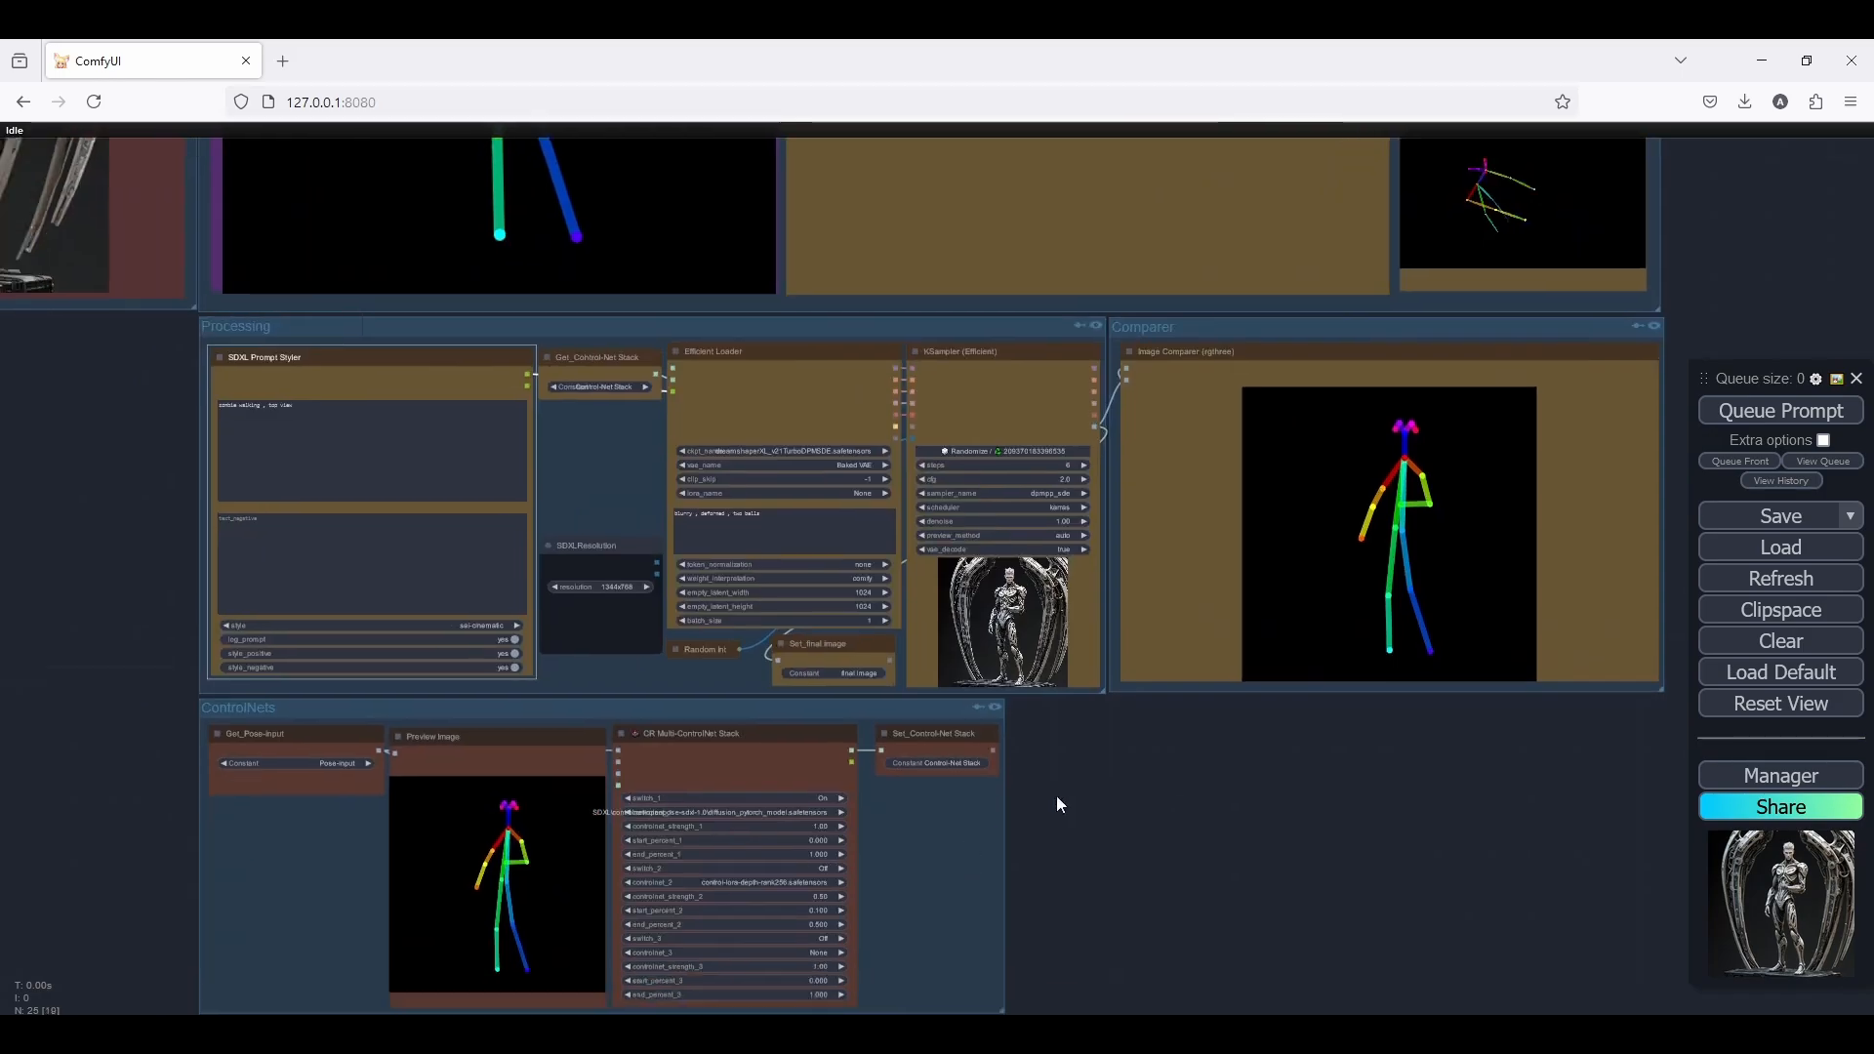
{"action": "scroll", "coordinate": [238, 806], "scroll_direction": "up", "scroll_amount": 4}
{"action": "left_click_drag", "start_coordinate": [238, 806], "coordinate": [456, 698]}
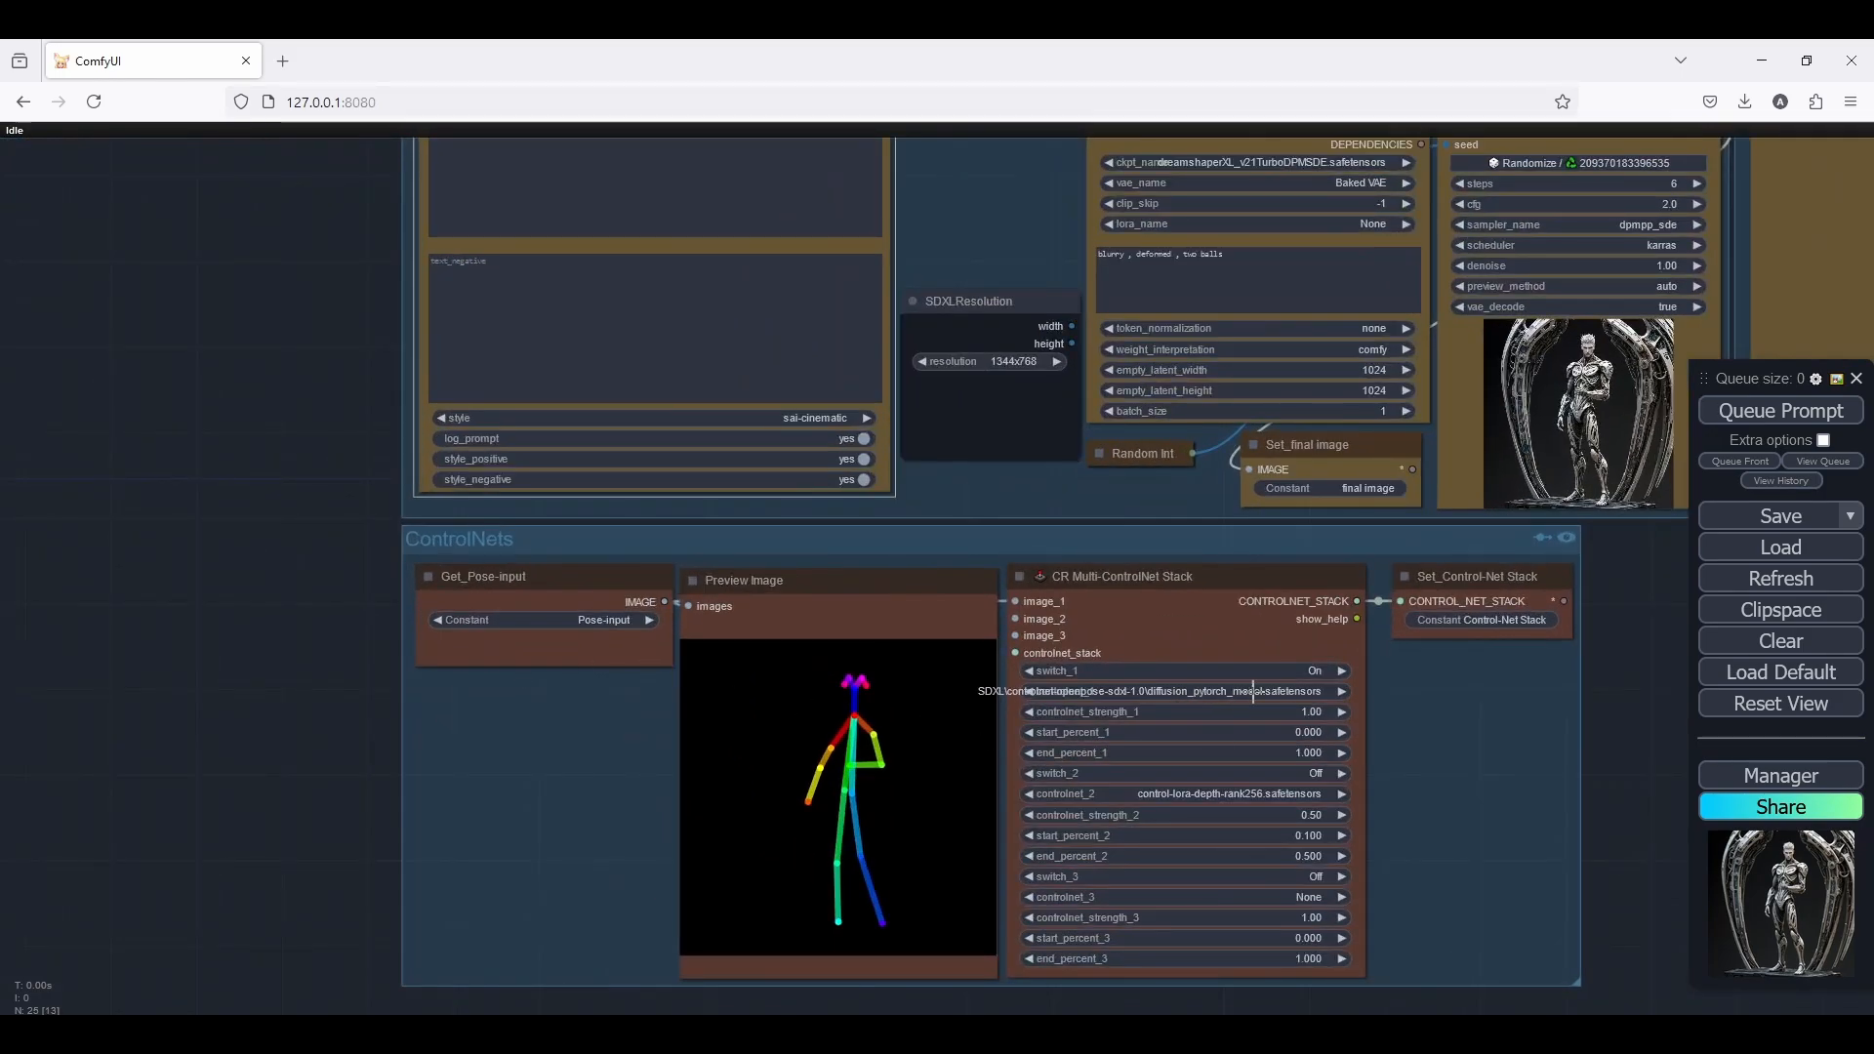
{"action": "scroll", "coordinate": [1455, 718], "scroll_direction": "down", "scroll_amount": 12}
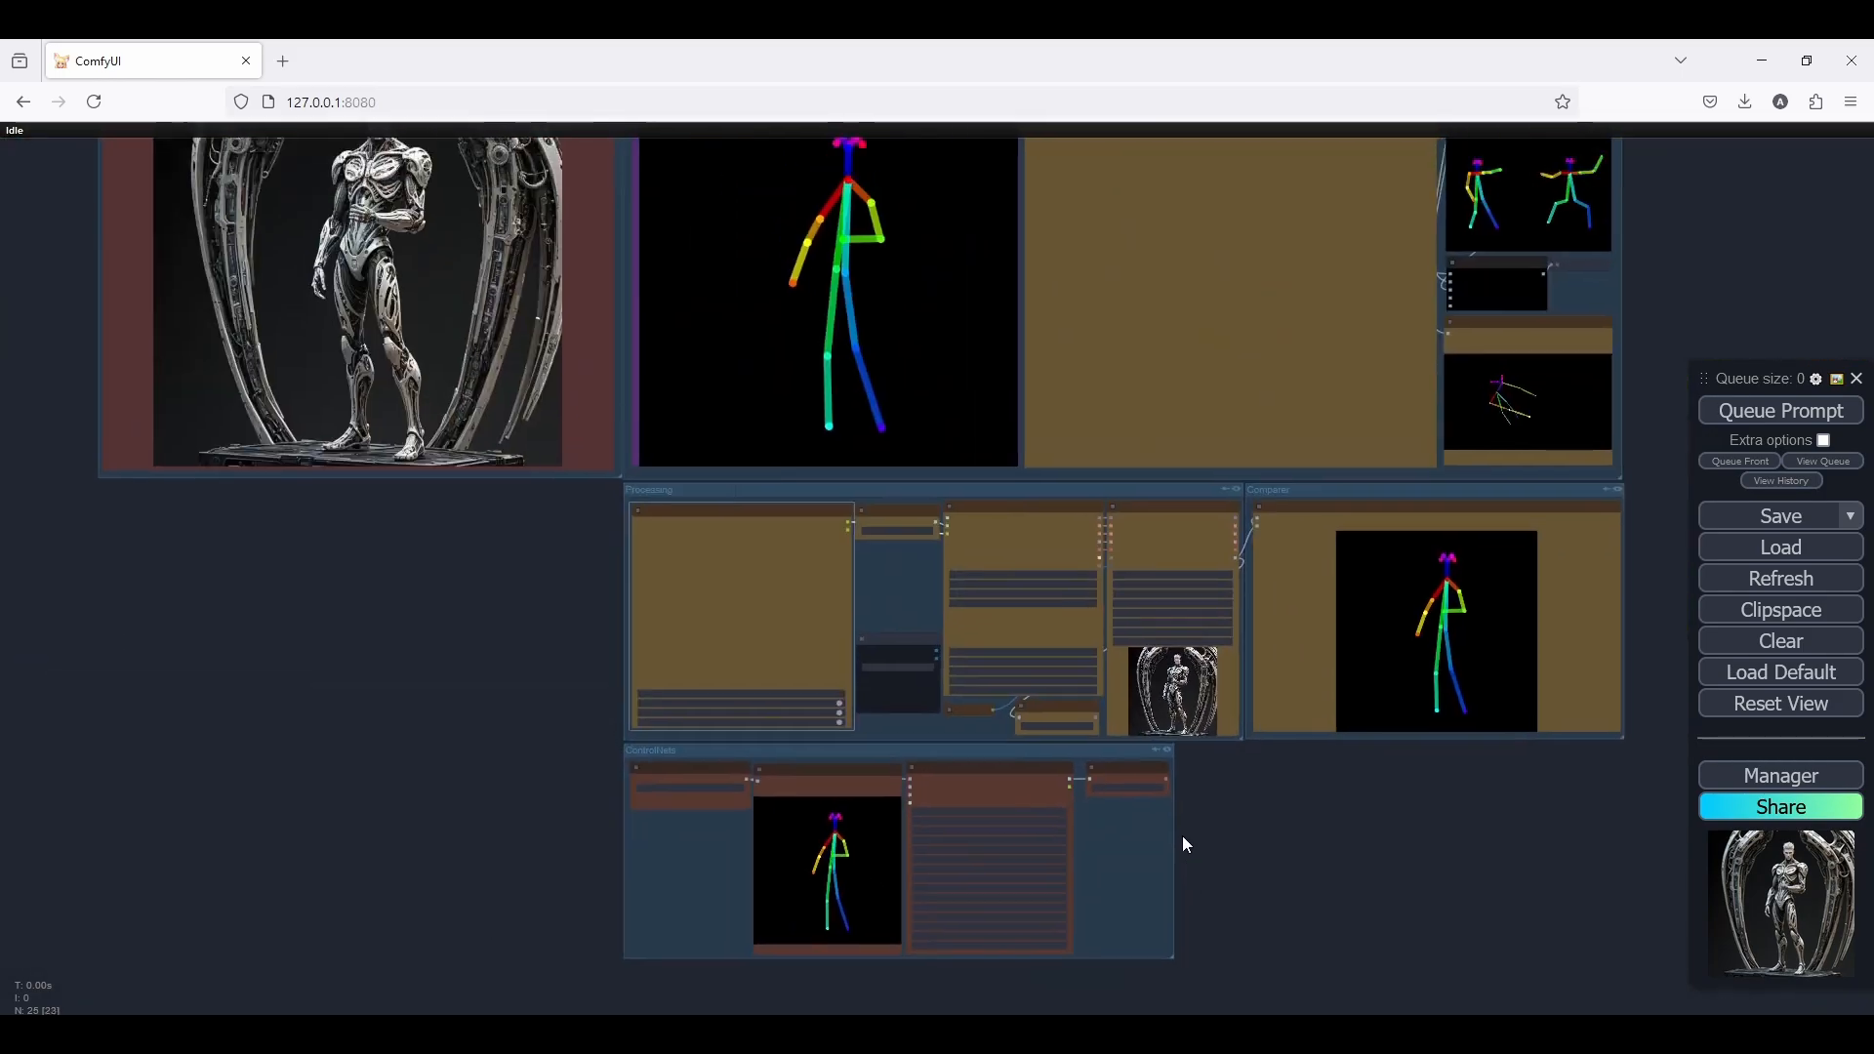
{"action": "scroll", "coordinate": [1548, 511], "scroll_direction": "up", "scroll_amount": 2}
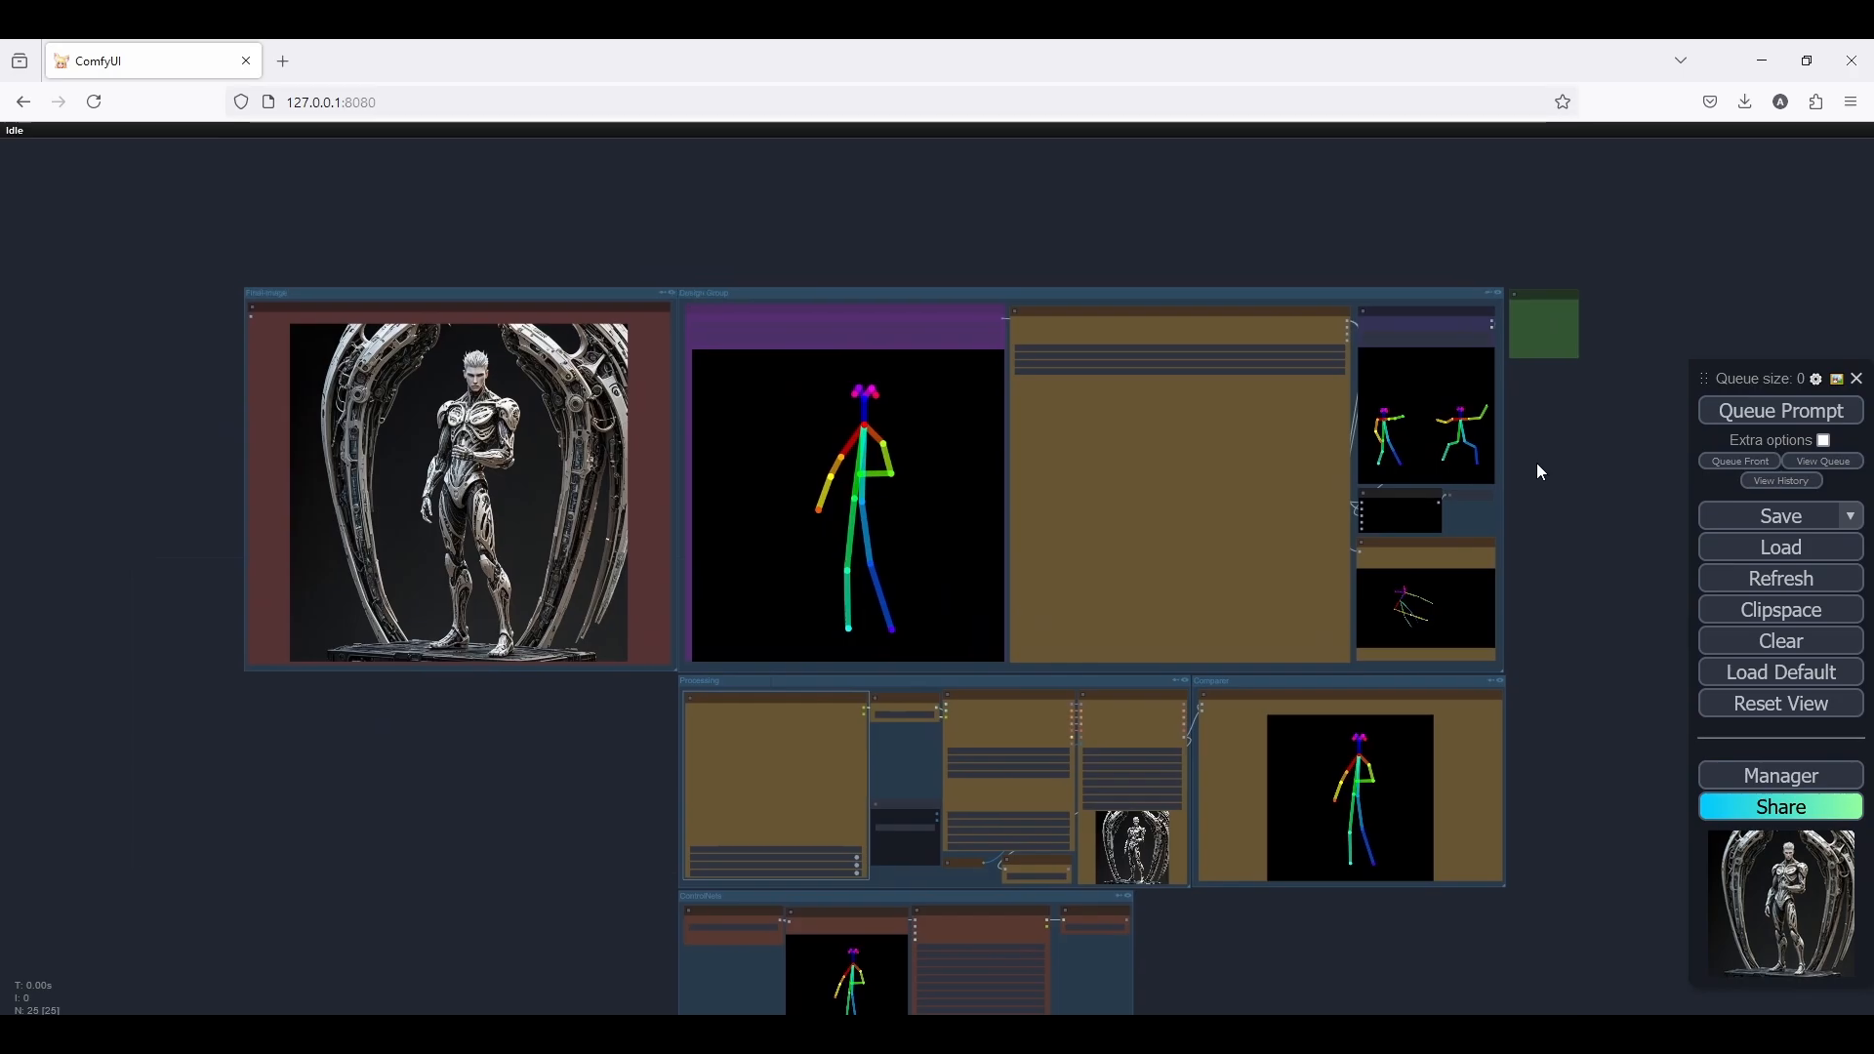
Queue the zombie generation using the 3D editor's pose
{"action": "left_click", "coordinate": [1756, 420]}
{"action": "scroll", "coordinate": [1413, 911], "scroll_direction": "up", "scroll_amount": 3}
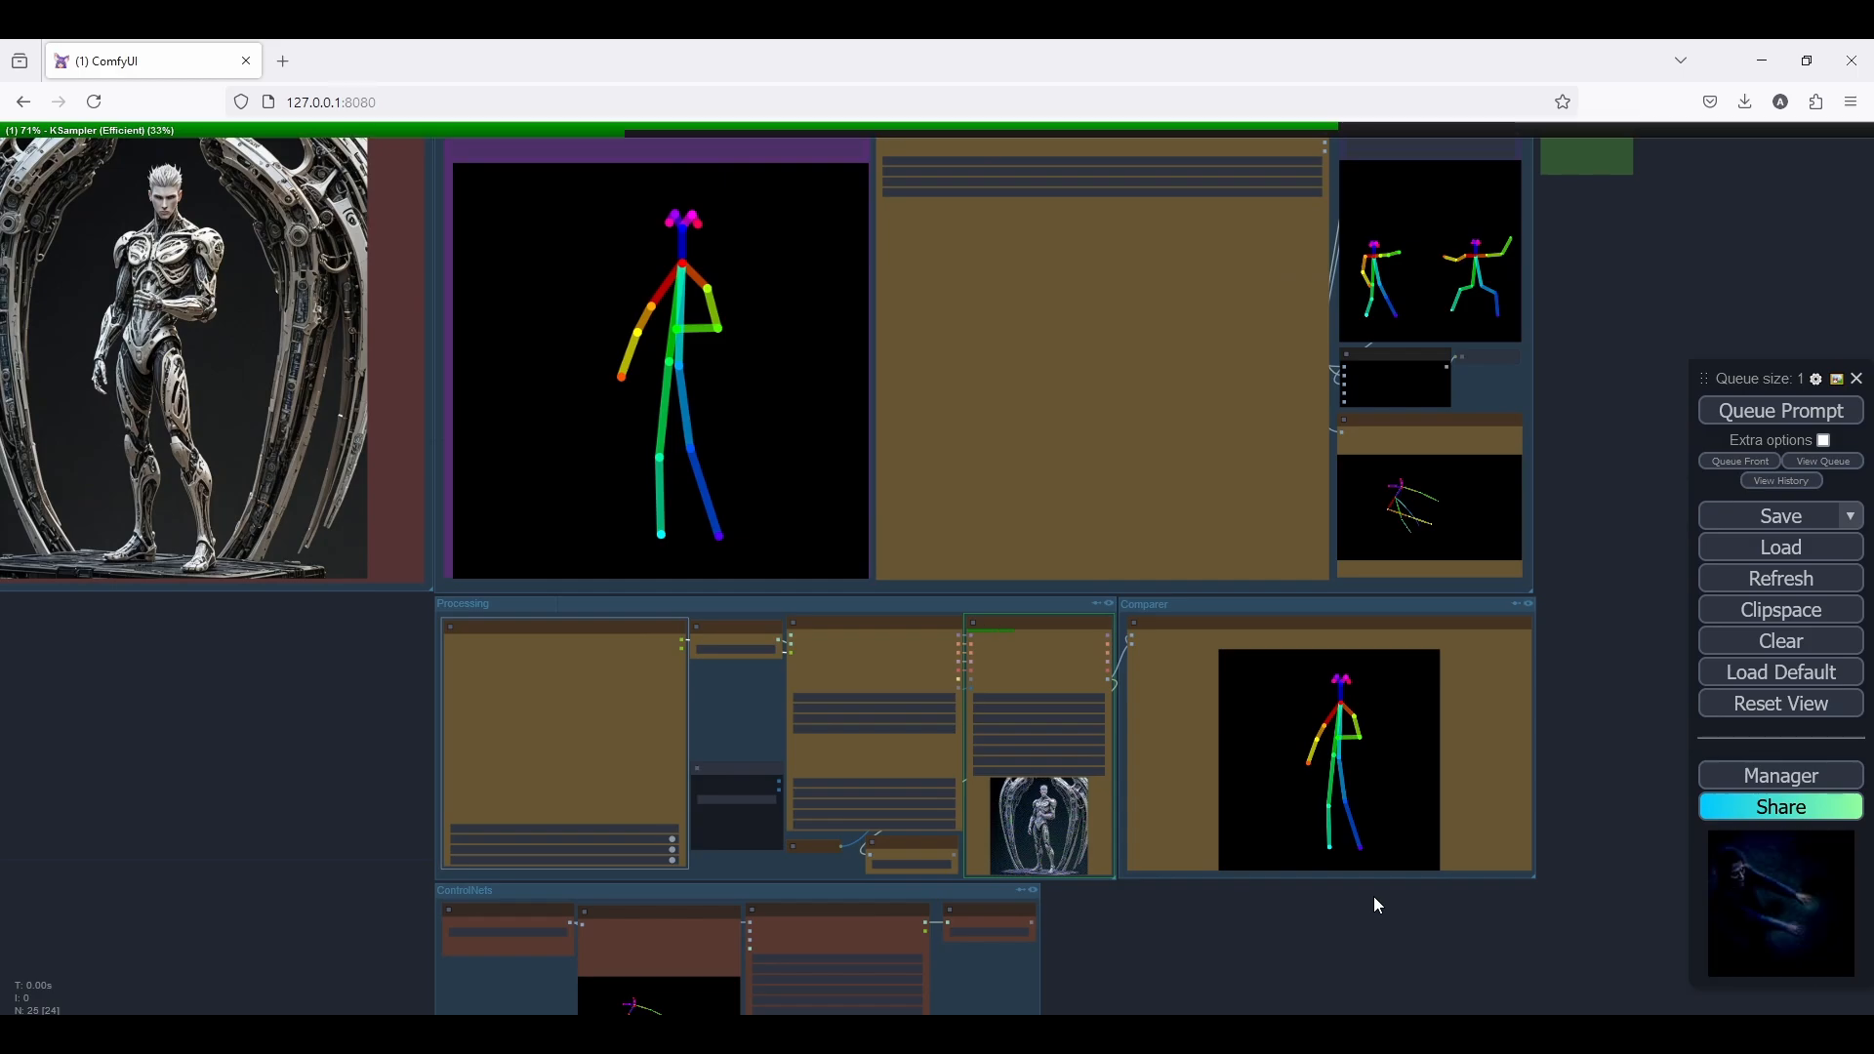
{"action": "scroll", "coordinate": [1374, 904], "scroll_direction": "up", "scroll_amount": 2}
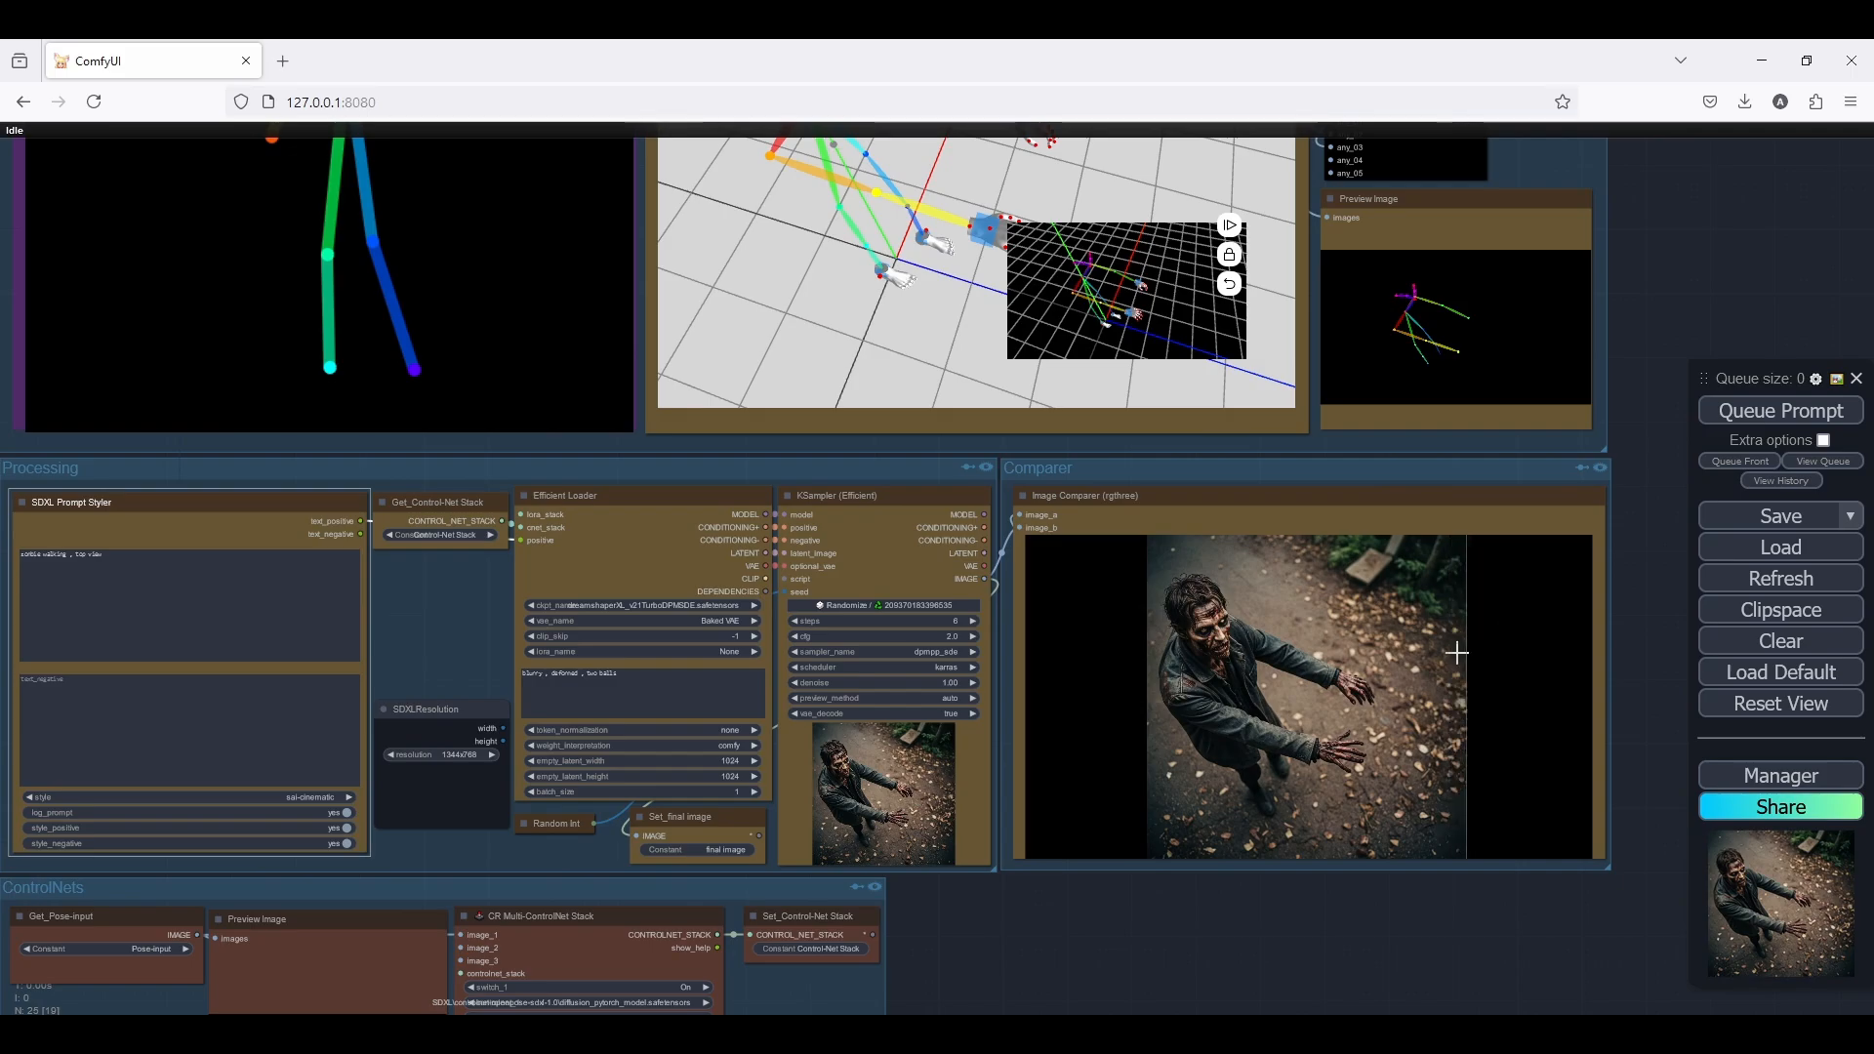
Compare the generated zombie image with its 3D pose skeleton in the Image Comparer
{"action": "scroll", "coordinate": [1296, 705], "scroll_direction": "down", "scroll_amount": 3}
{"action": "scroll", "coordinate": [1366, 673], "scroll_direction": "up", "scroll_amount": 5}
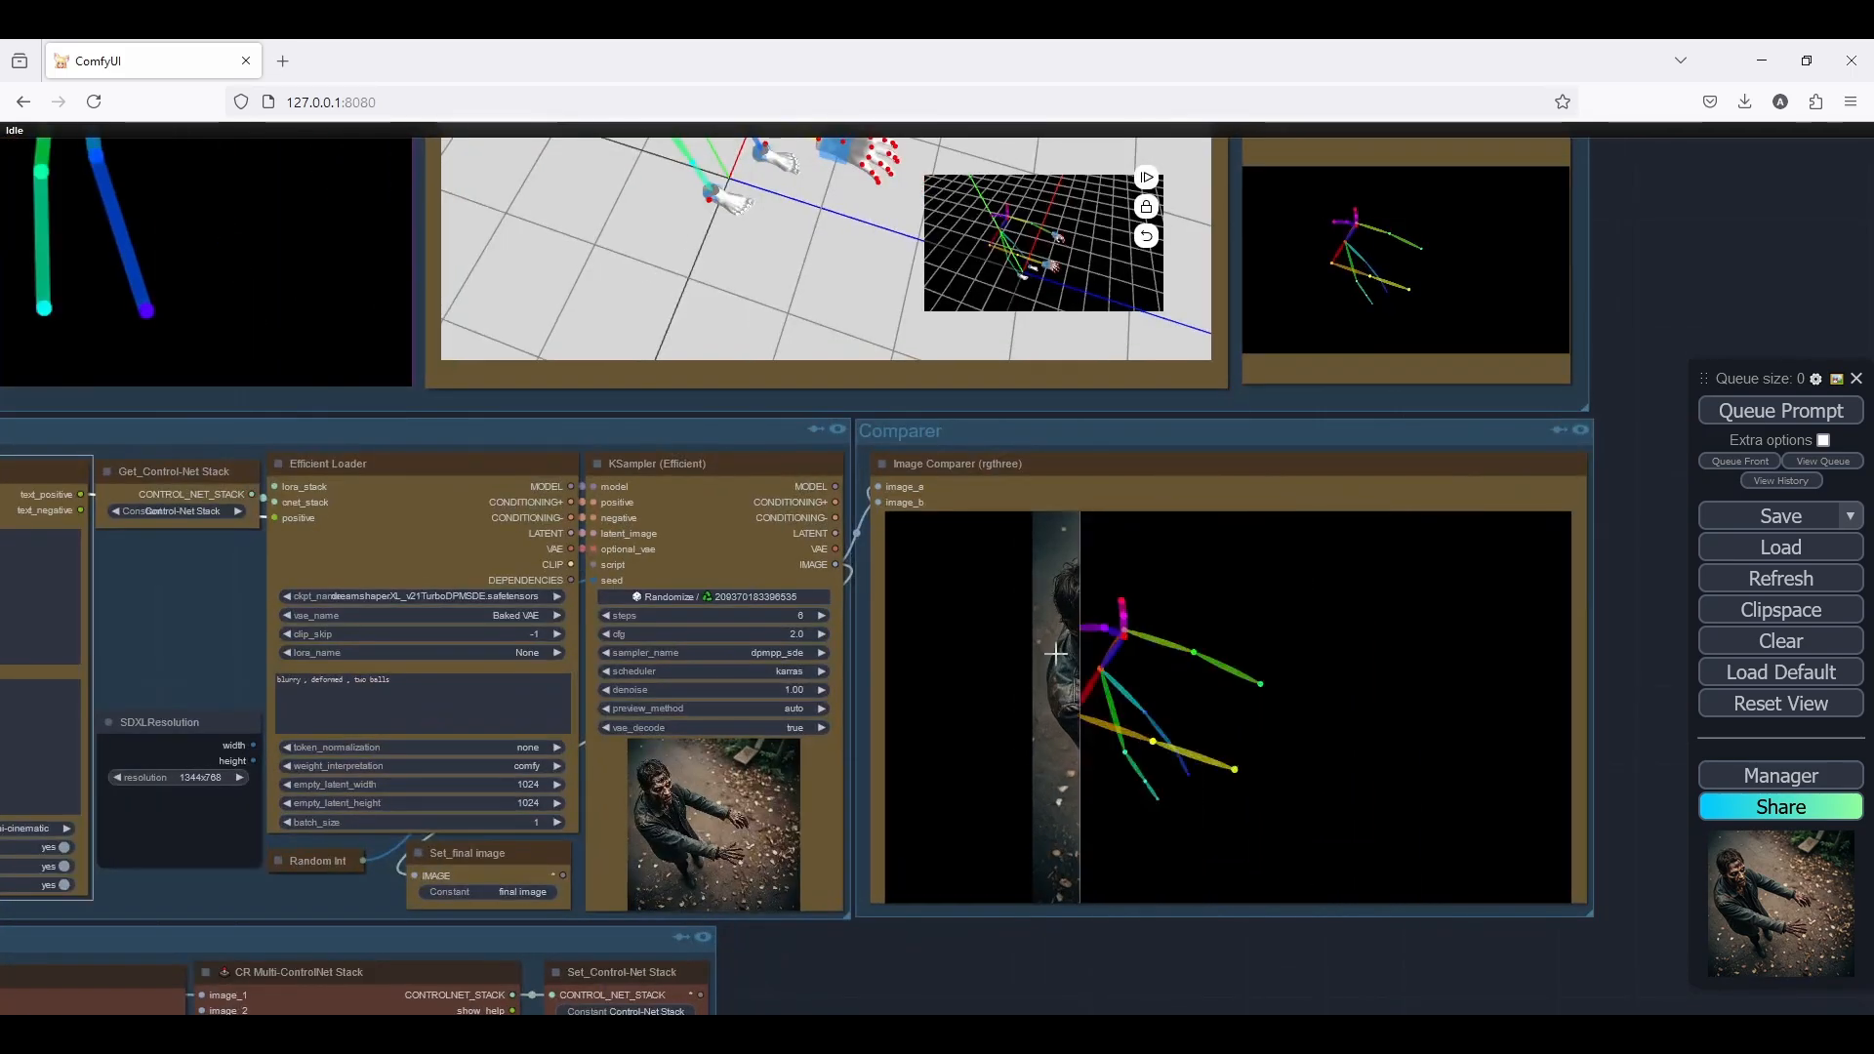
{"action": "scroll", "coordinate": [1422, 648], "scroll_direction": "down", "scroll_amount": 4}
{"action": "scroll", "coordinate": [1460, 635], "scroll_direction": "up", "scroll_amount": 2}
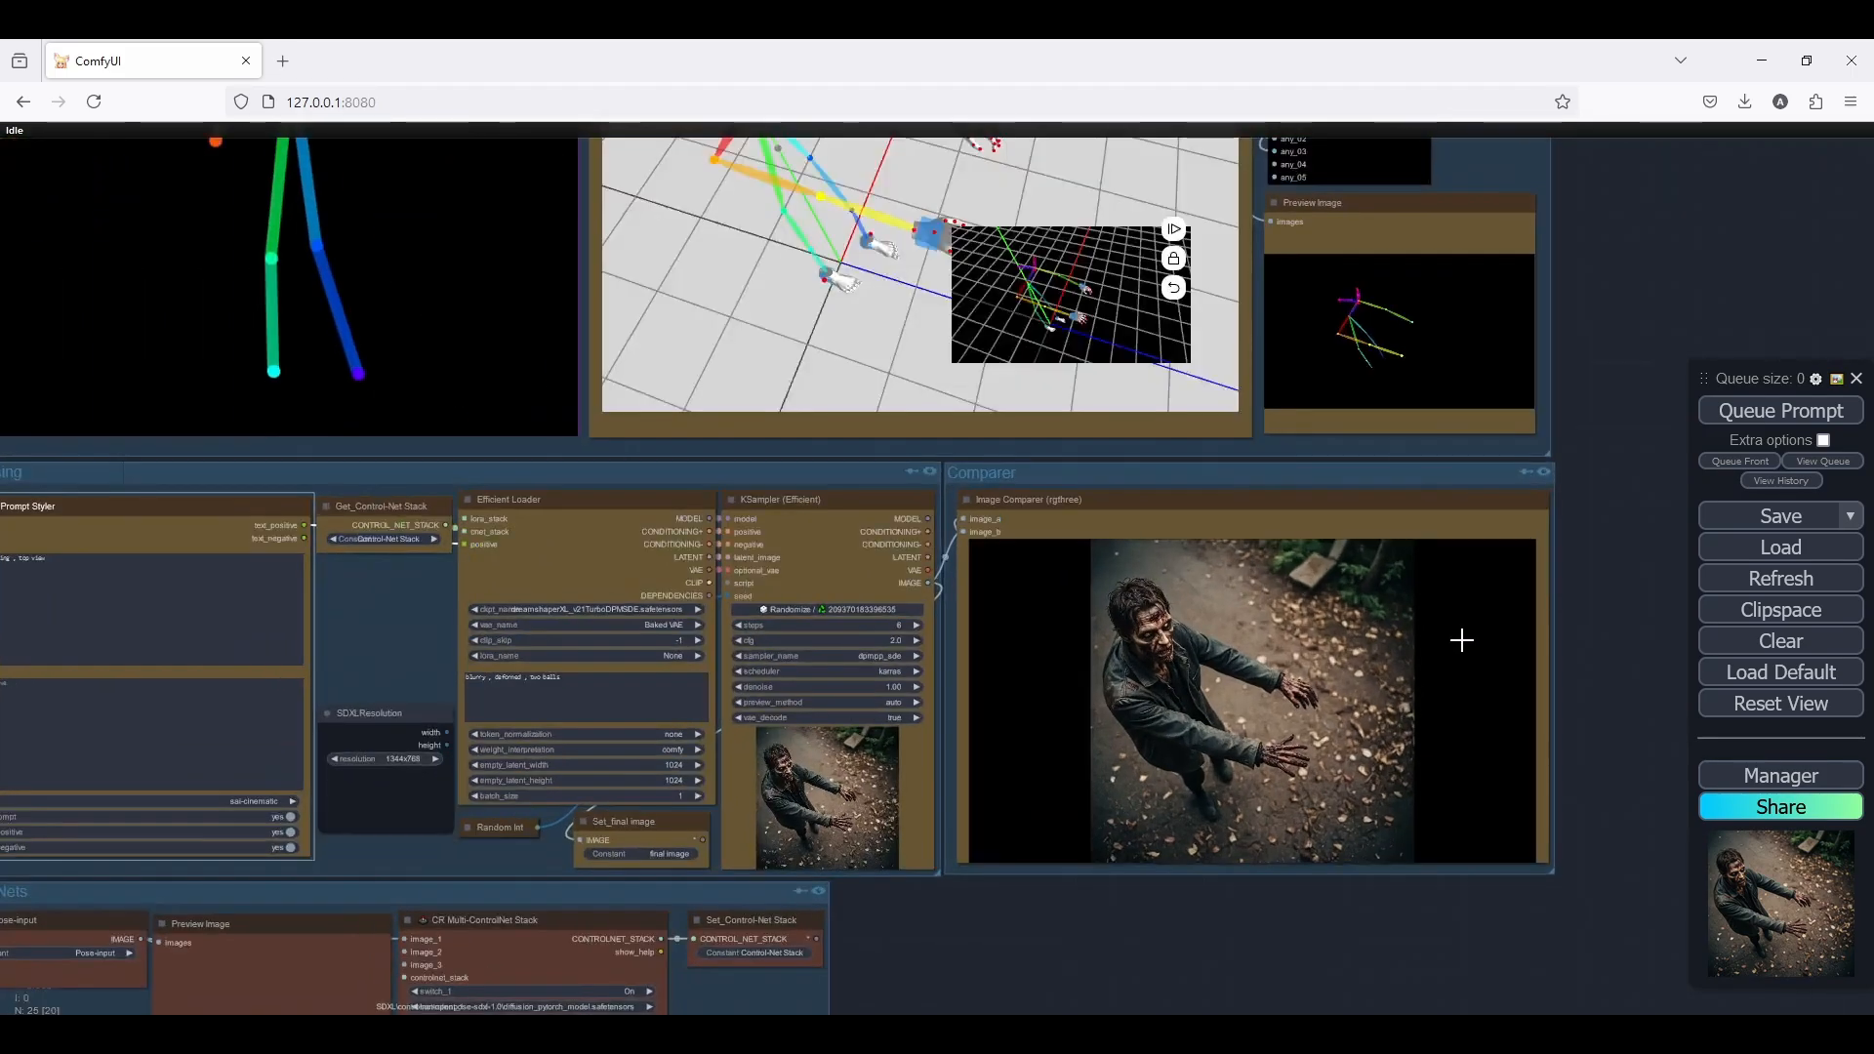
Open the 3D open pose Editor's width, height and camera settings to inspect them
{"action": "scroll", "coordinate": [1590, 380], "scroll_direction": "up", "scroll_amount": 5}
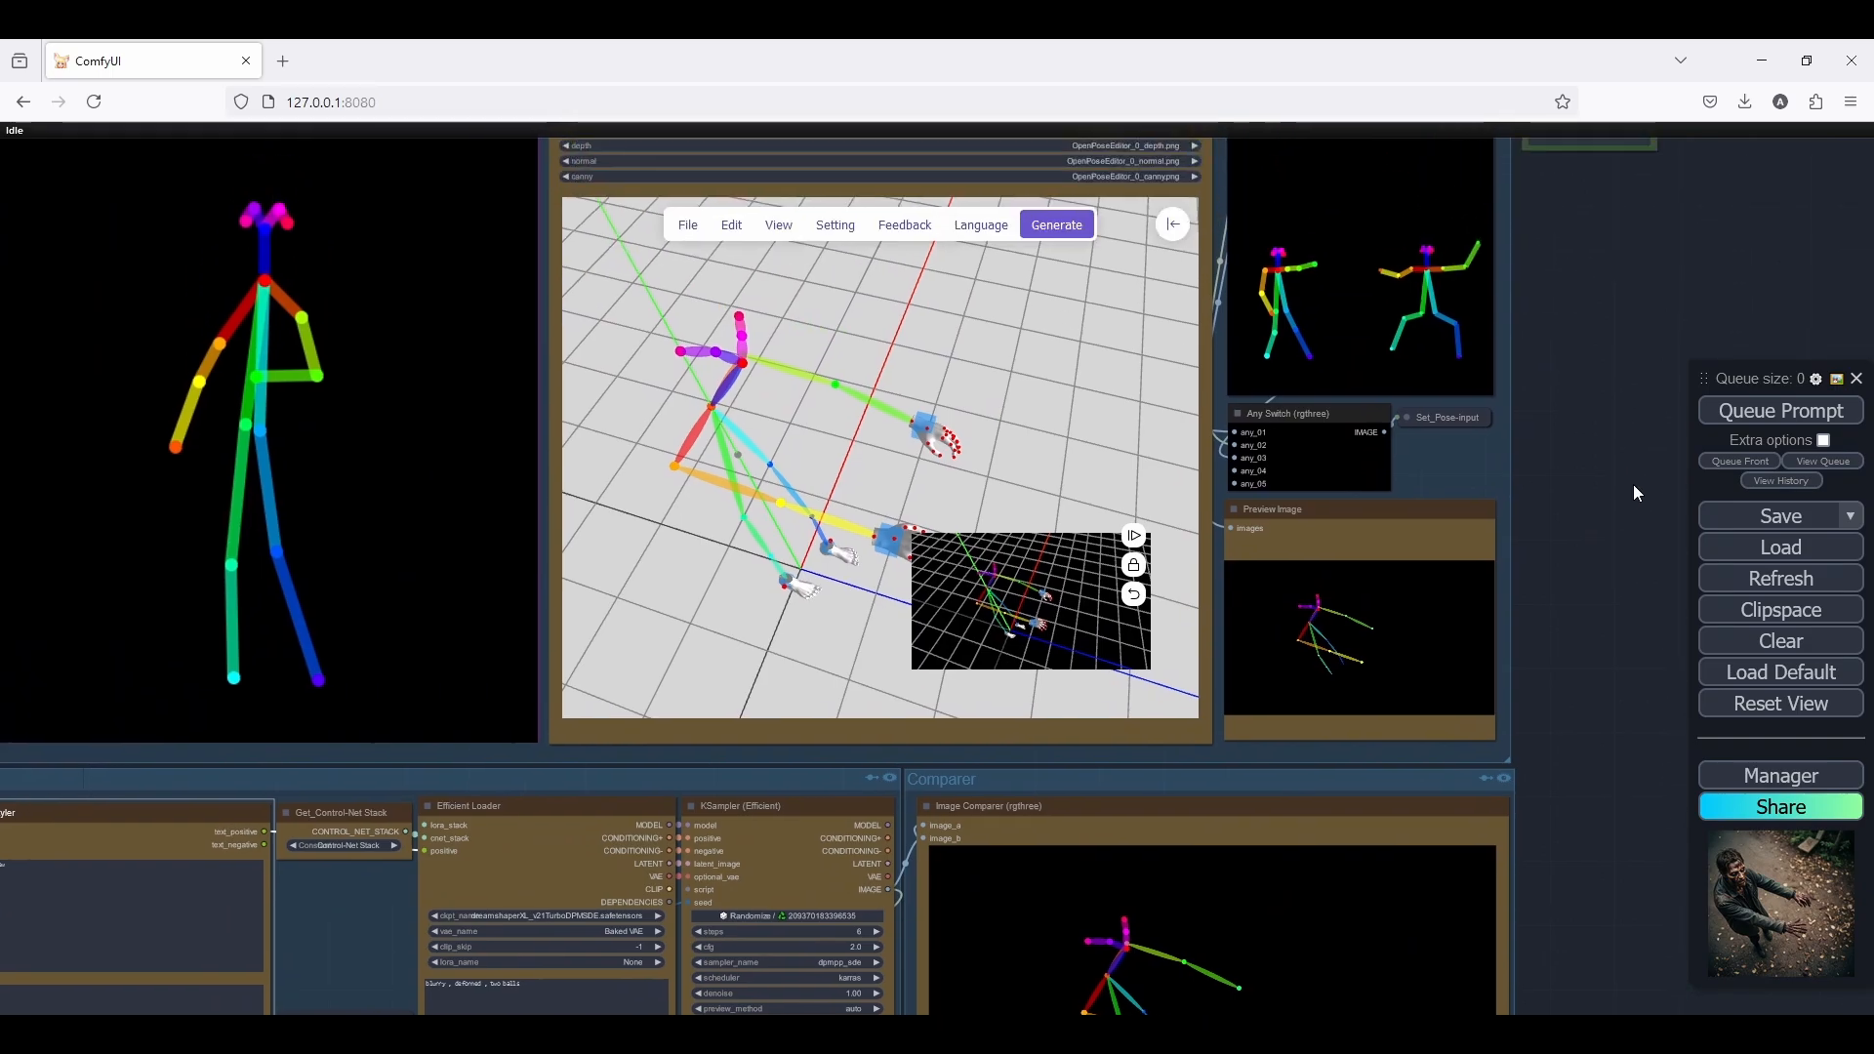
{"action": "scroll", "coordinate": [1634, 490], "scroll_direction": "up", "scroll_amount": 1}
{"action": "left_click", "coordinate": [1166, 308]}
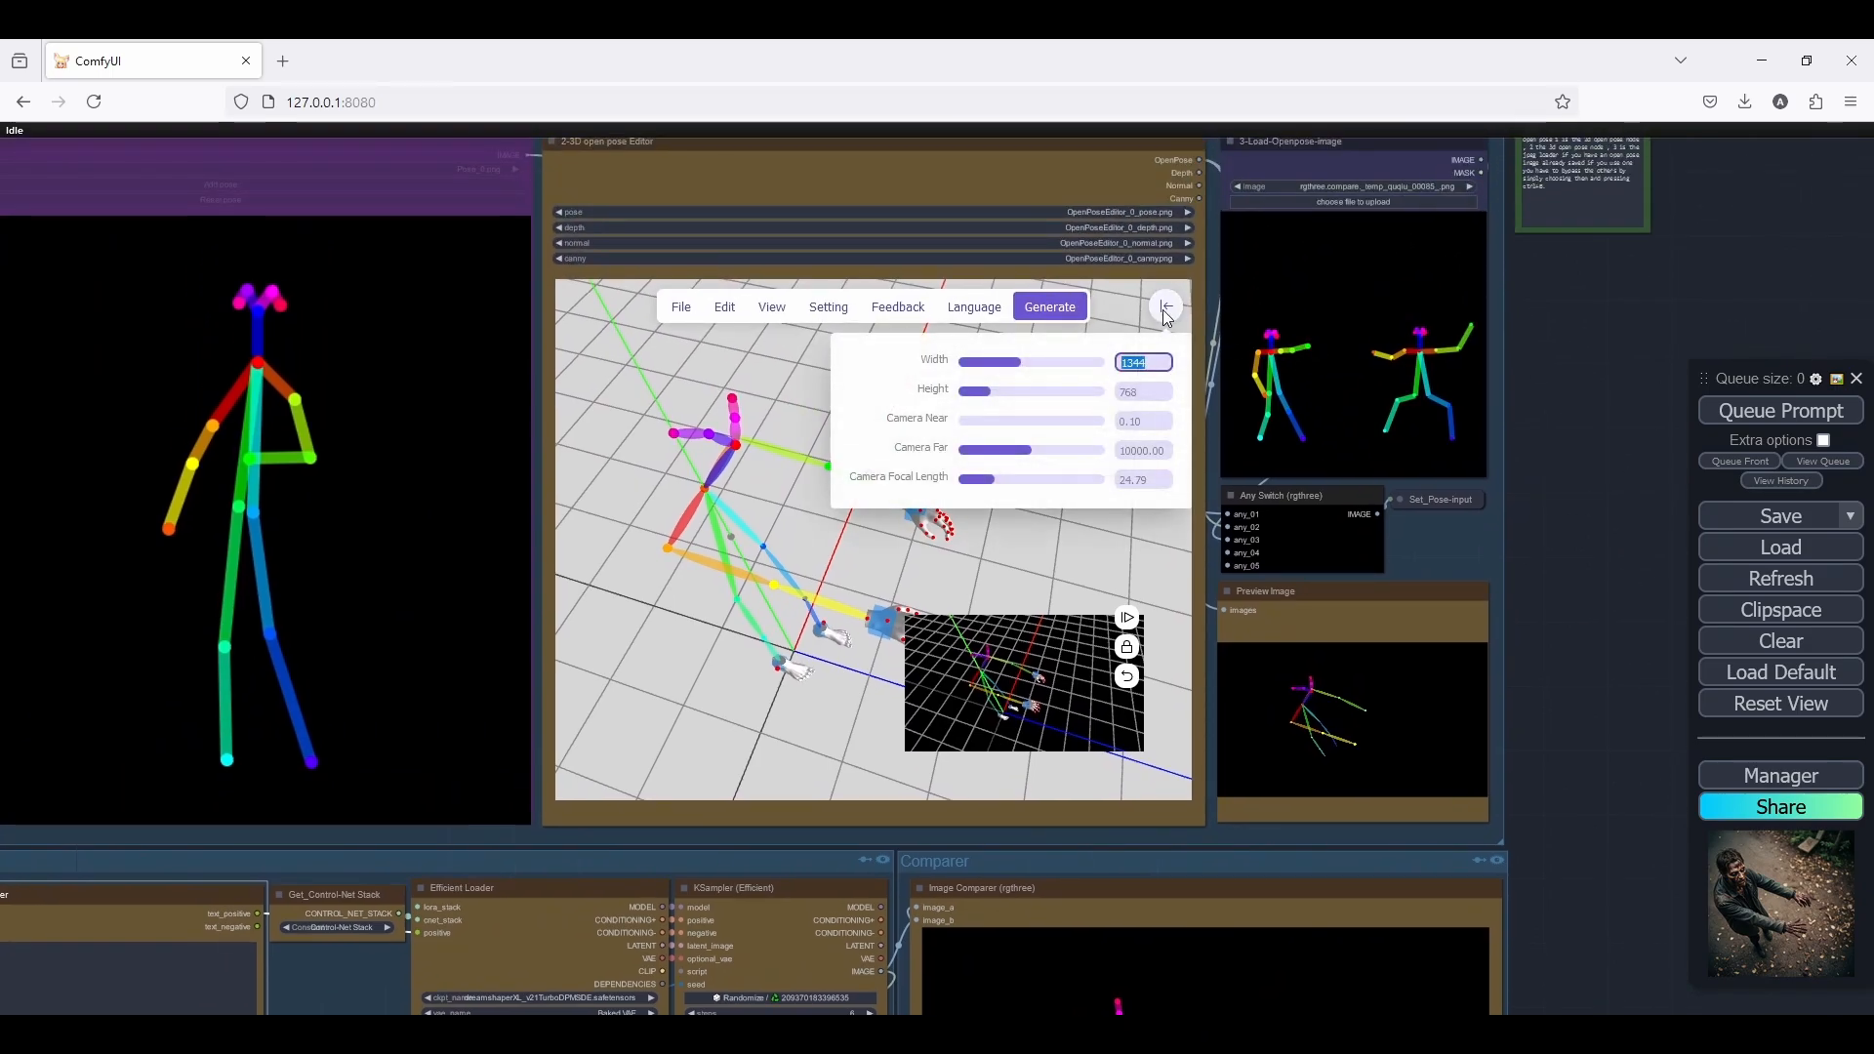
{"action": "left_click", "coordinate": [1581, 345]}
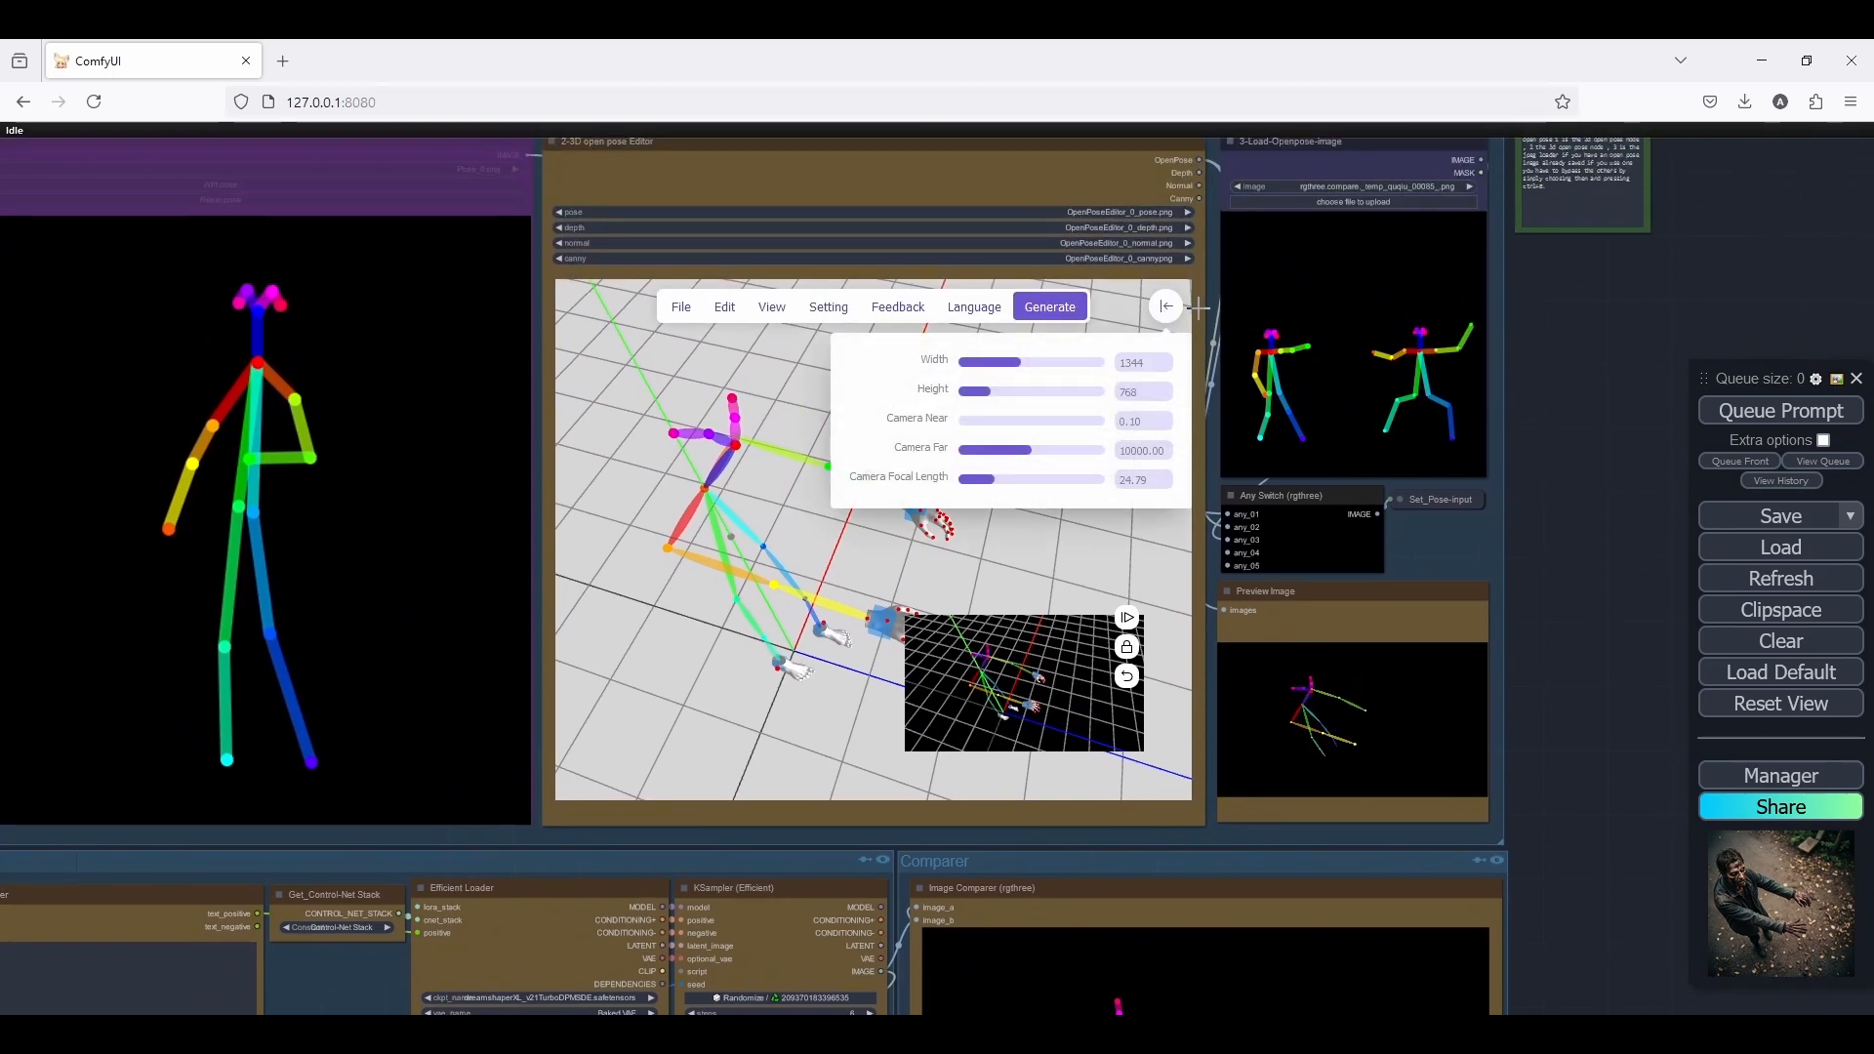
Close the 3D pose editor's settings and set the Efficient Loader's empty latent width to 1344 and height to 768
{"action": "left_click", "coordinate": [1161, 315]}
{"action": "scroll", "coordinate": [1562, 351], "scroll_direction": "down", "scroll_amount": 3}
{"action": "left_click_drag", "start_coordinate": [1601, 605], "coordinate": [1718, 129]}
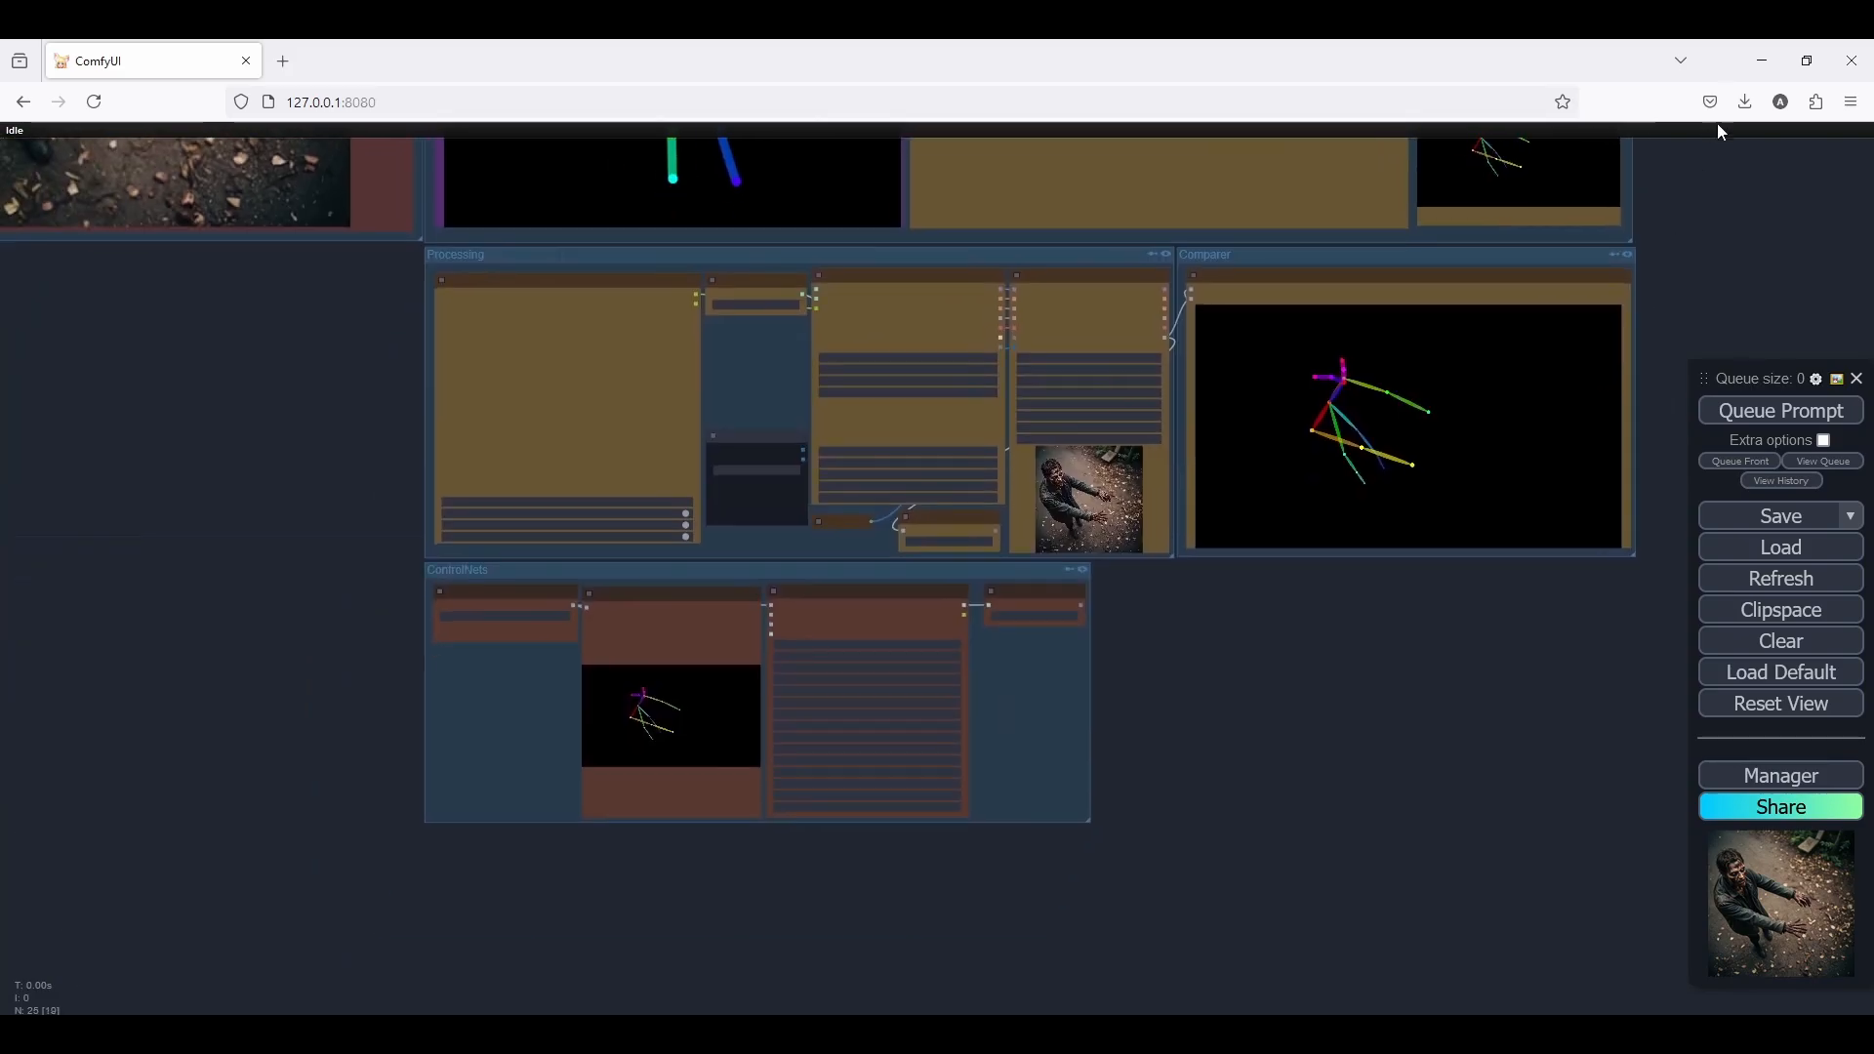
{"action": "scroll", "coordinate": [1161, 509], "scroll_direction": "up", "scroll_amount": 3}
{"action": "scroll", "coordinate": [889, 441], "scroll_direction": "up", "scroll_amount": 5}
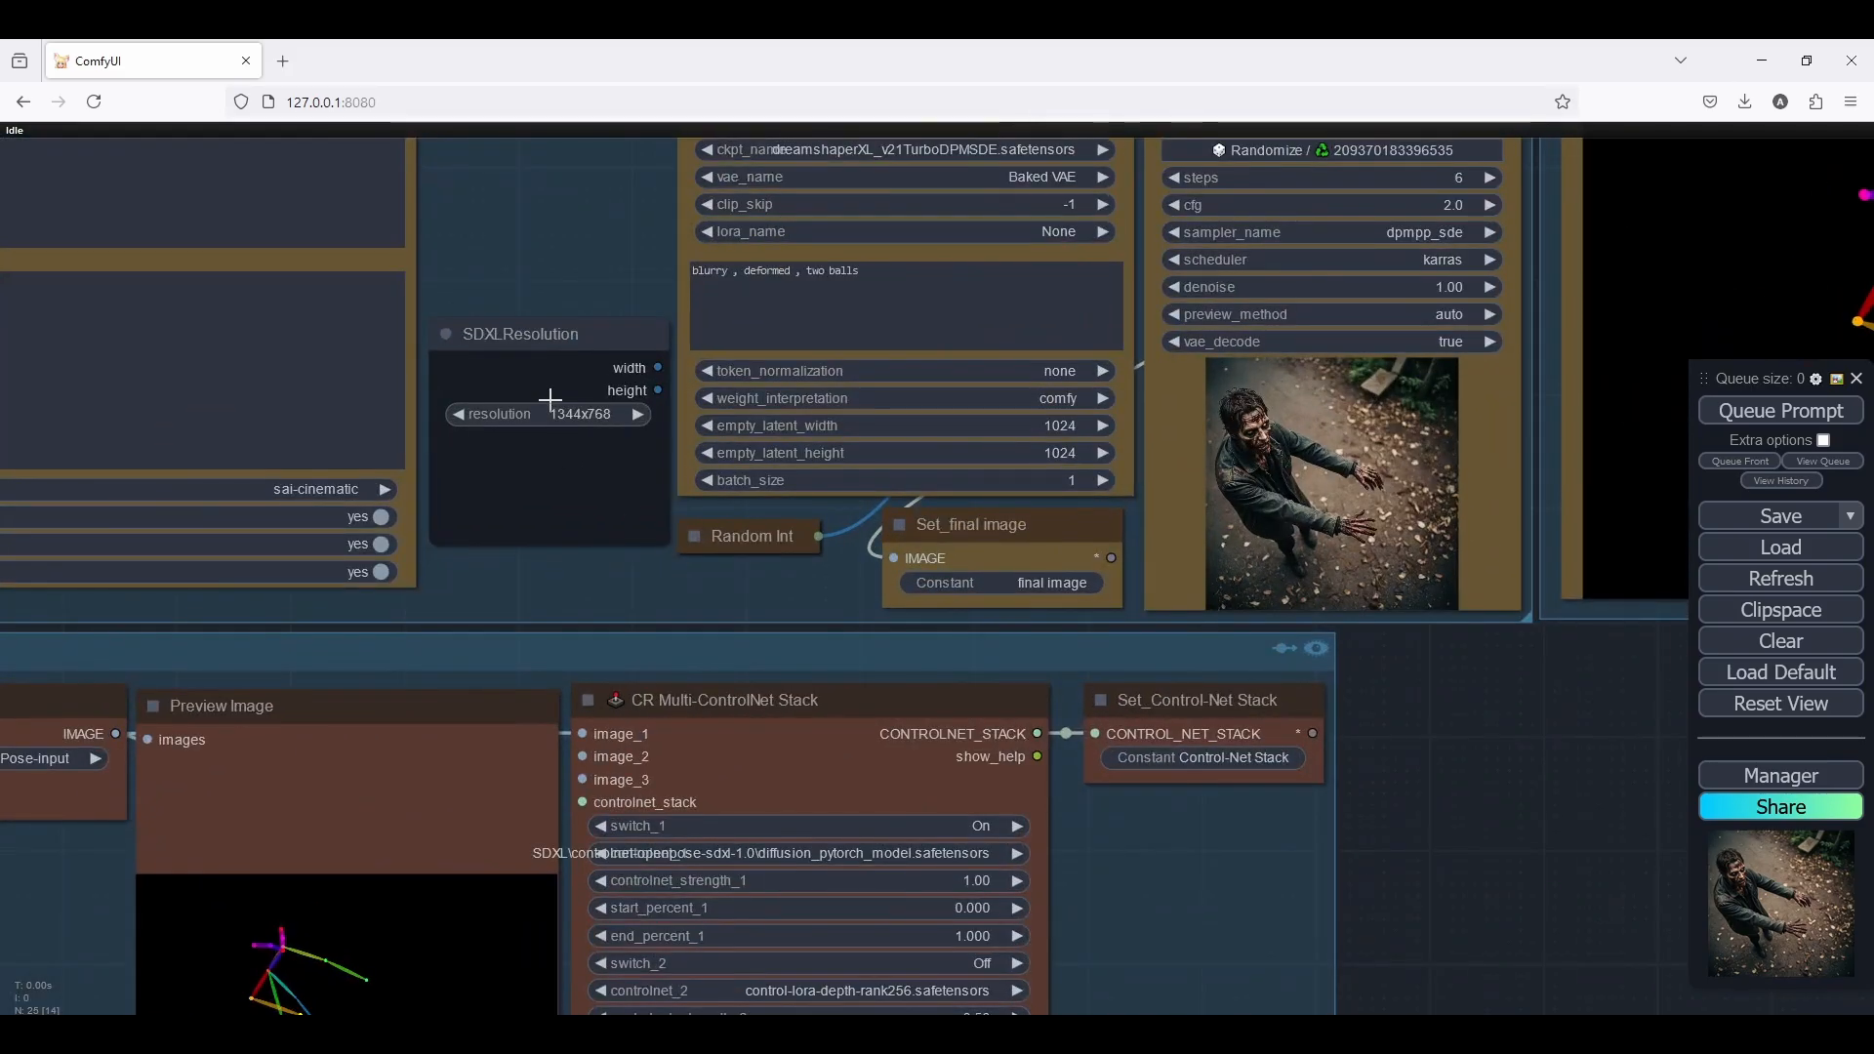
{"action": "left_click", "coordinate": [1067, 425]}
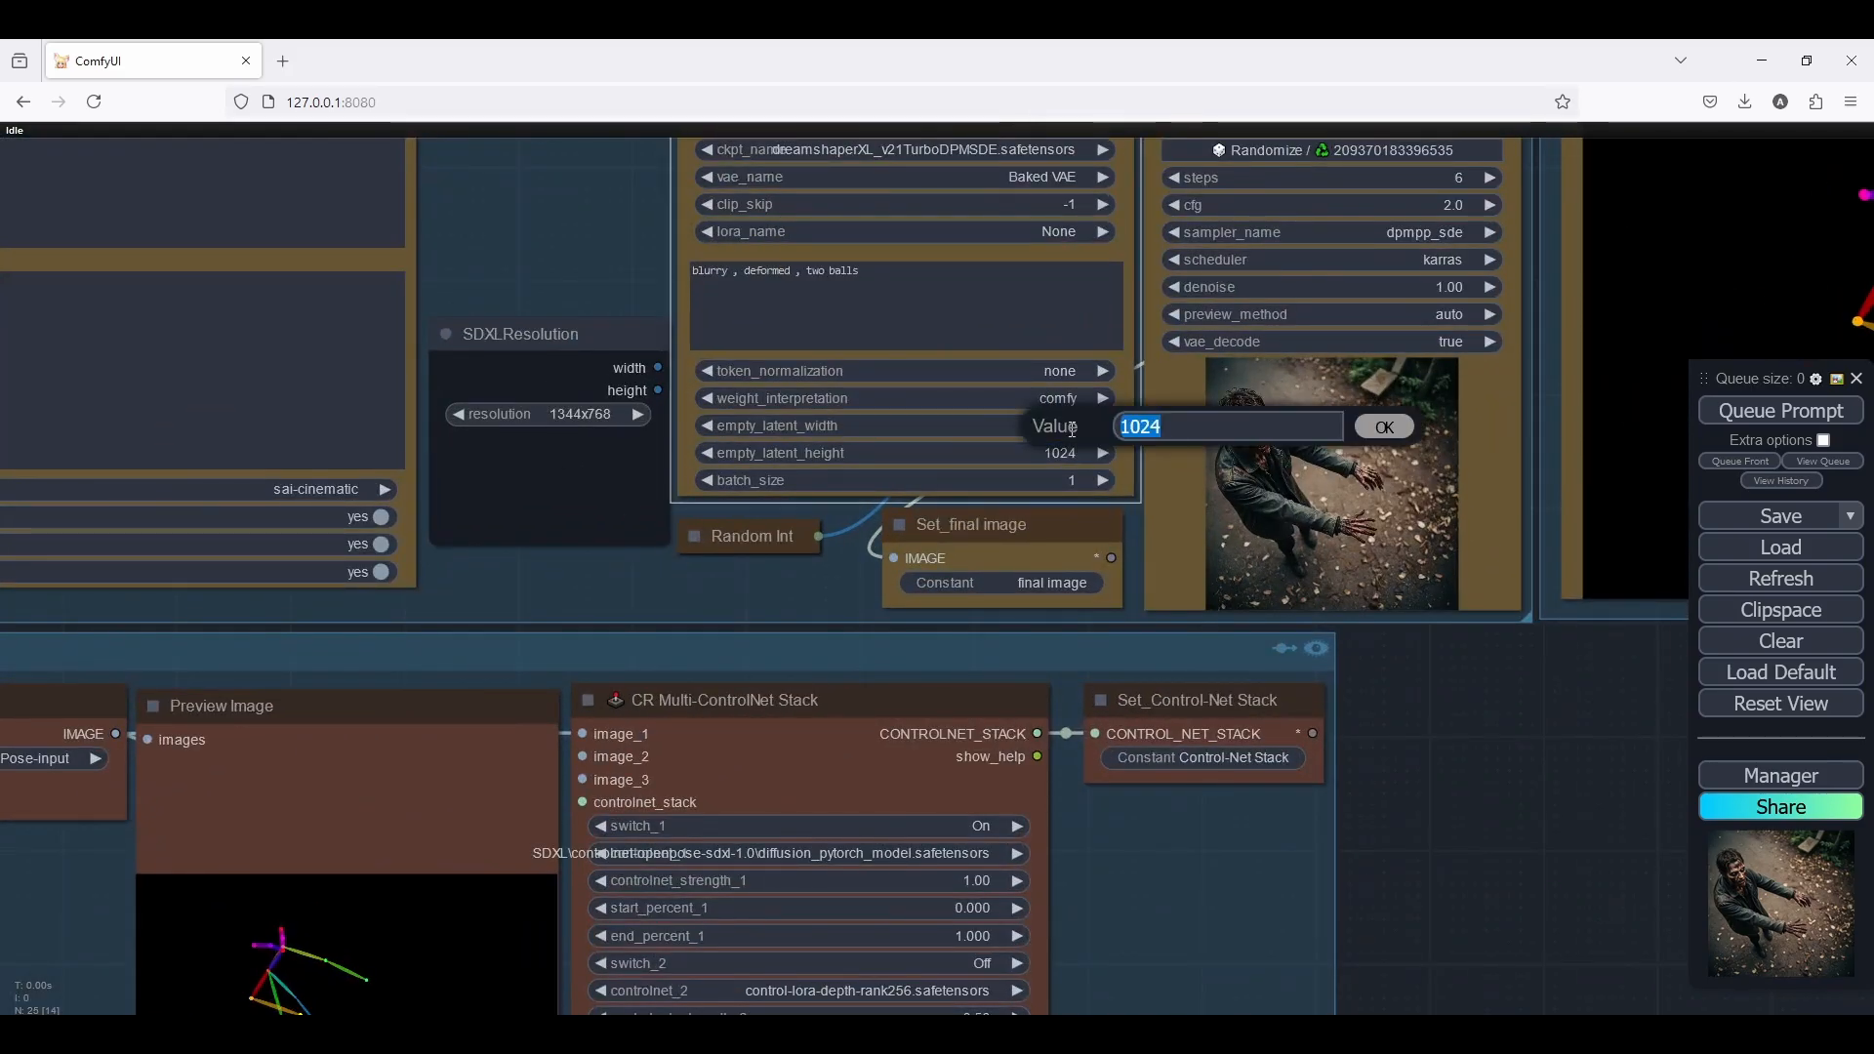
{"action": "type", "text": "134"}
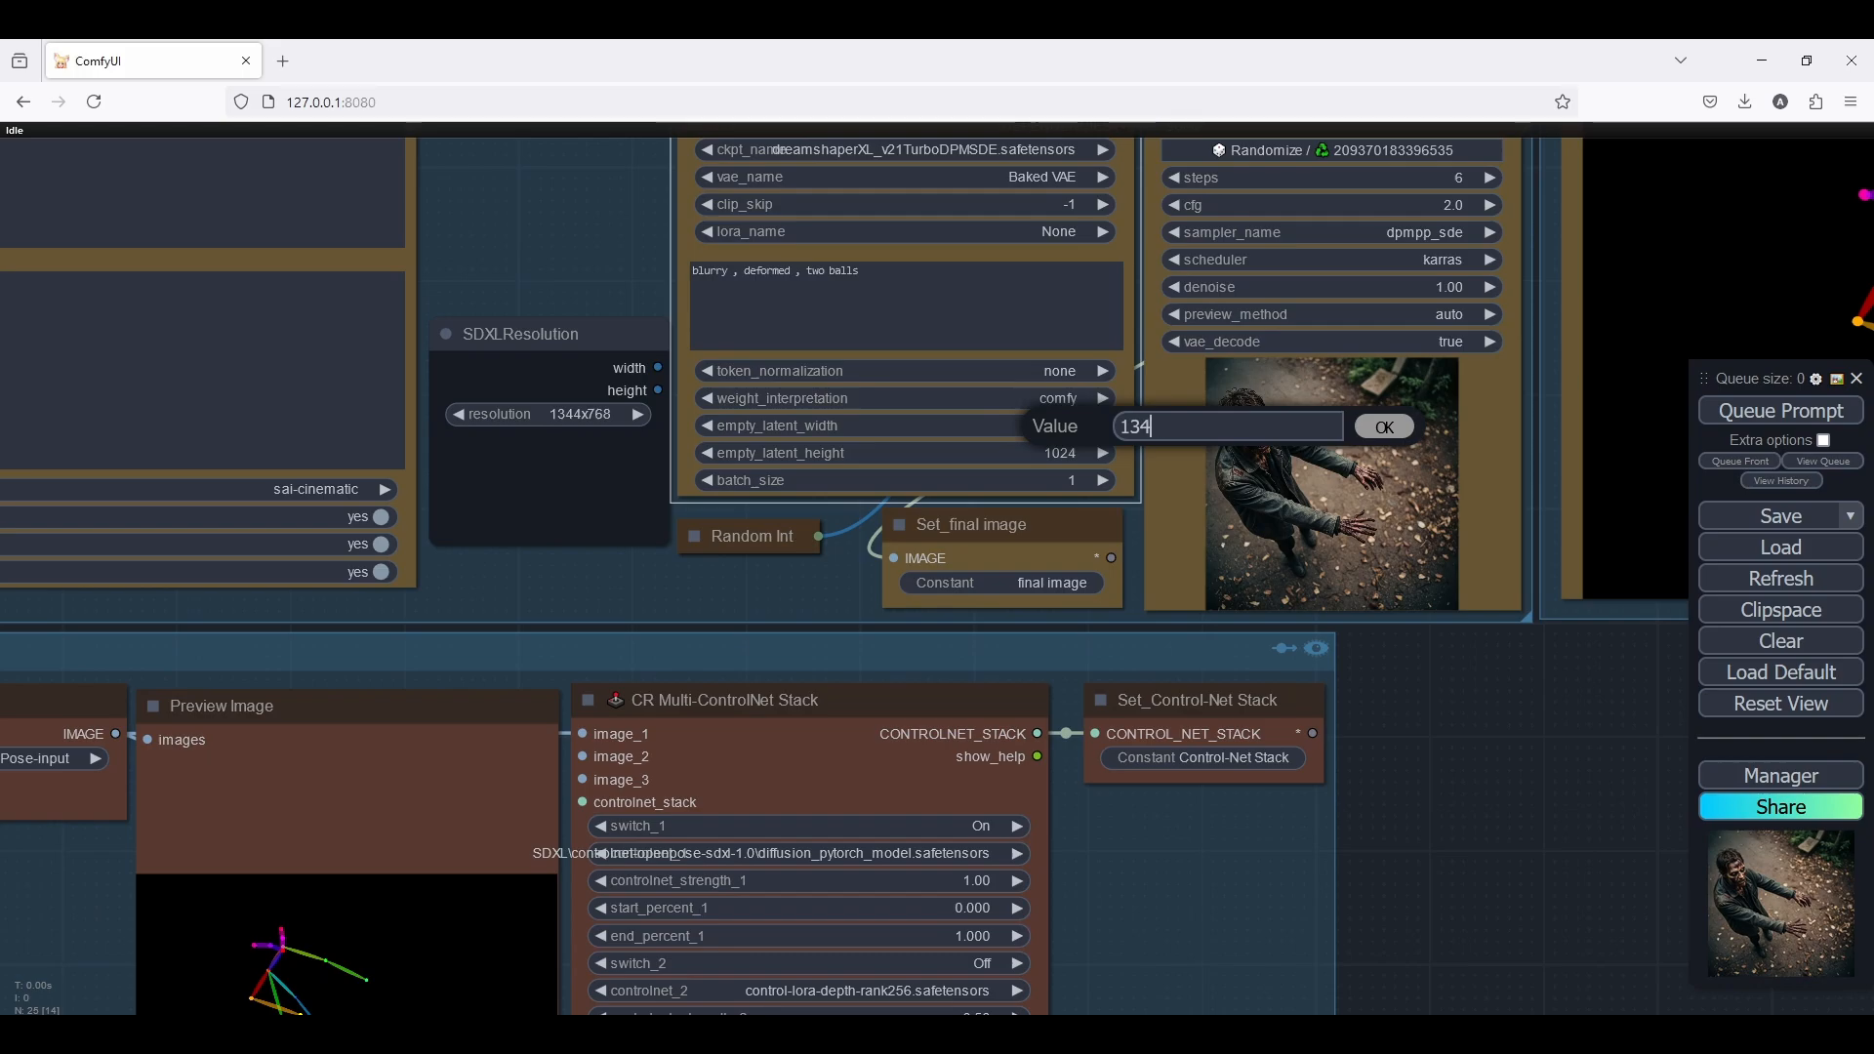
{"action": "type", "text": "4"}
{"action": "key", "text": "Return"}
{"action": "left_click", "coordinate": [1047, 452]}
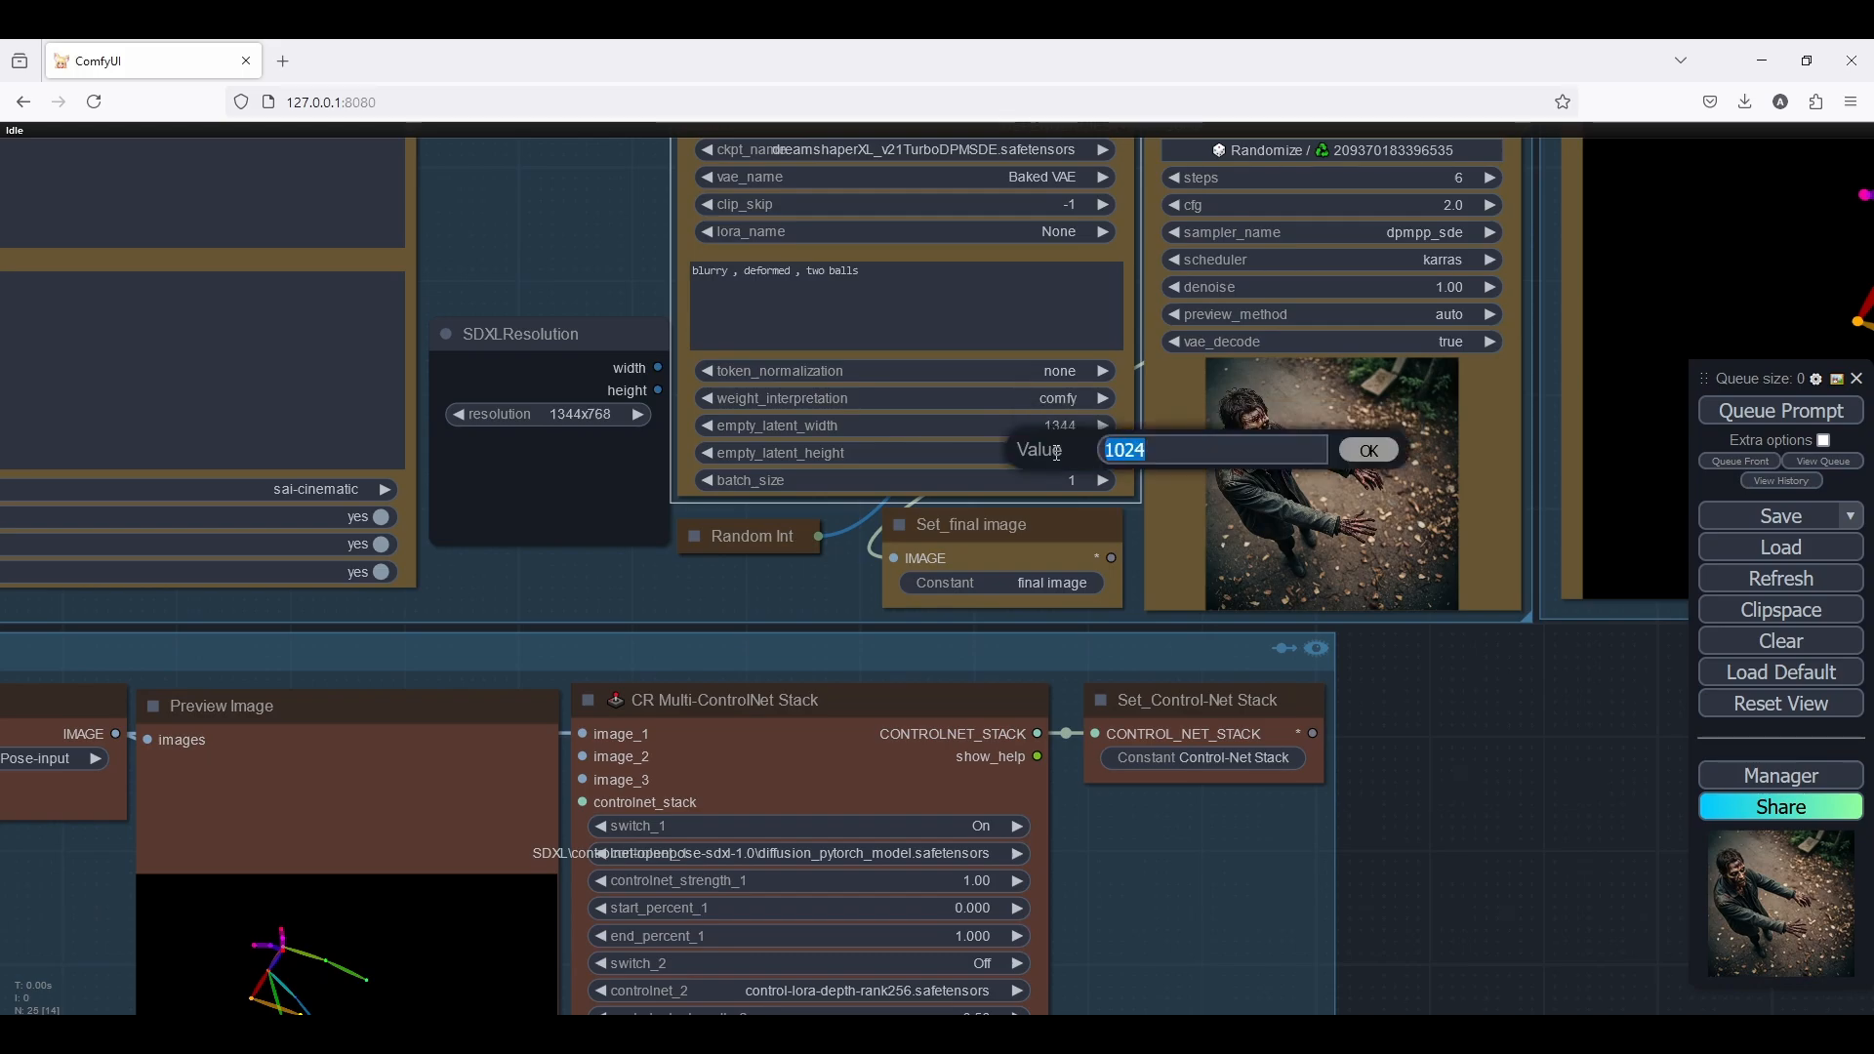
{"action": "type", "text": "768"}
{"action": "key", "text": "Return"}
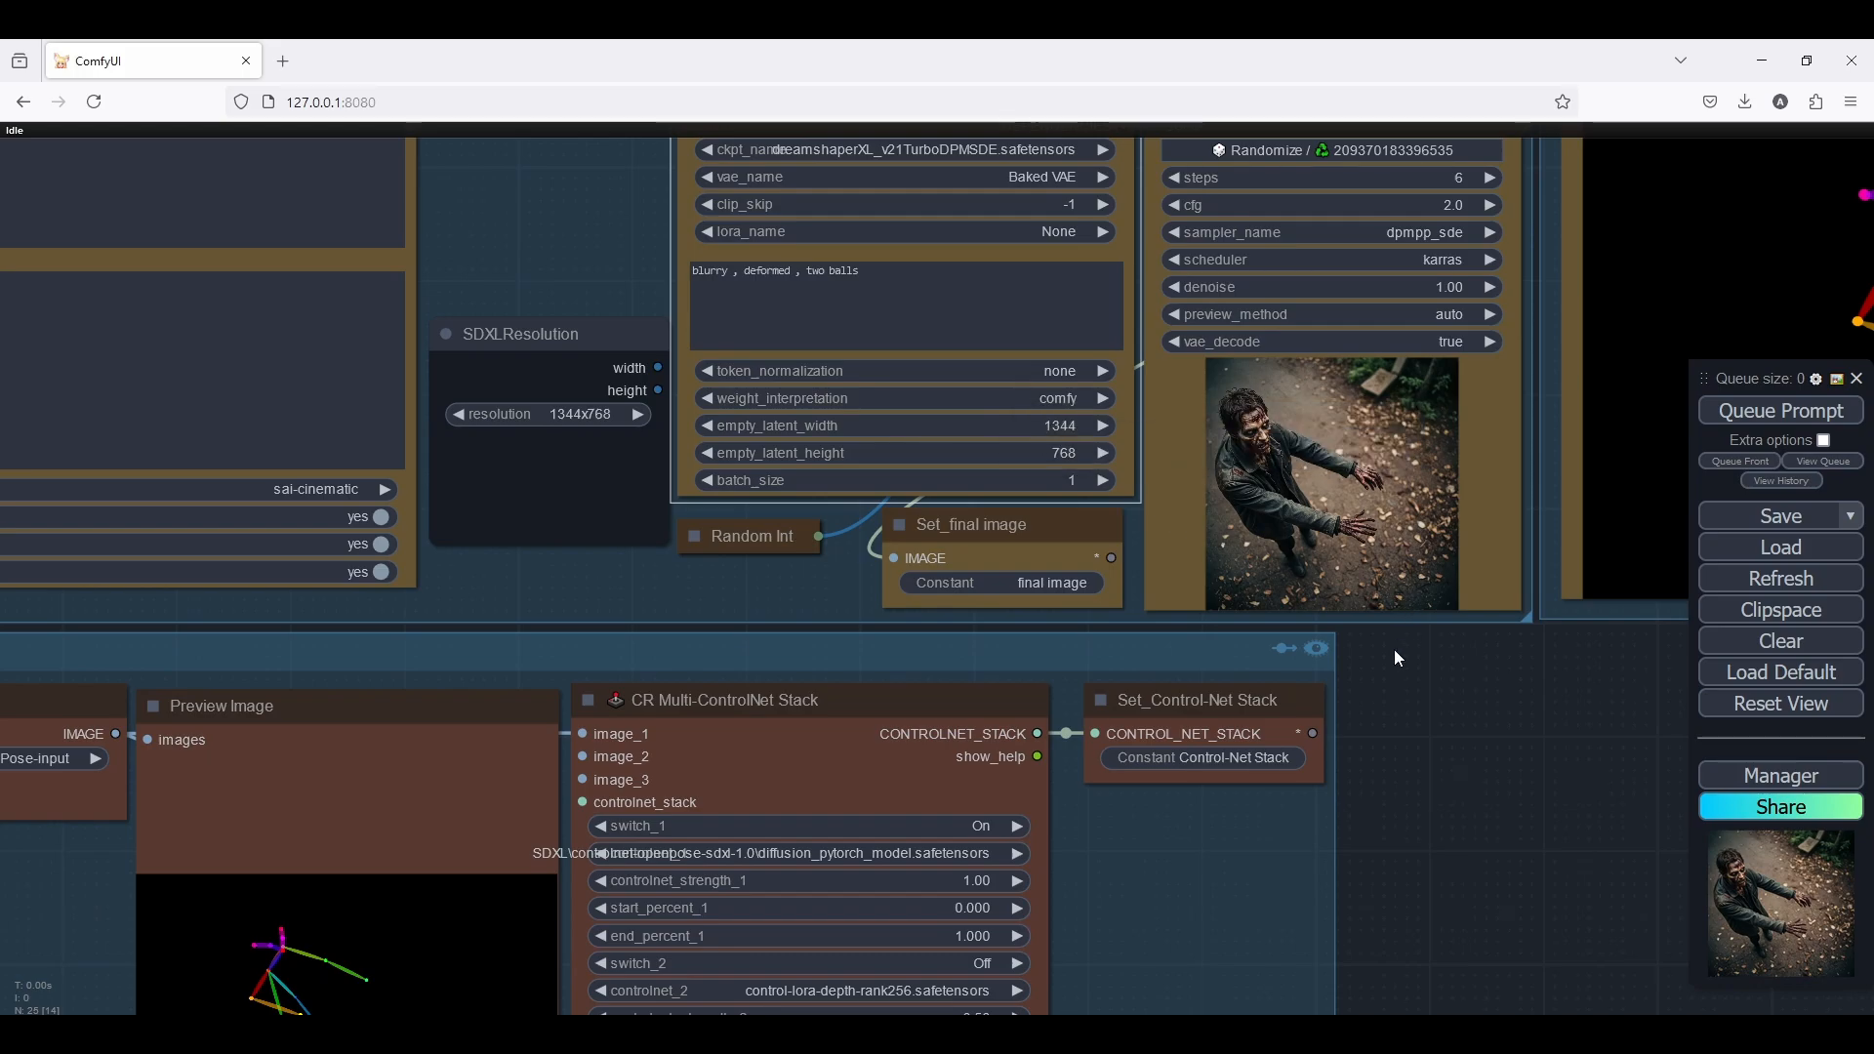
Queue the zombie generation at 1344 × 768 and compare the resulting image with its pose skeleton in the Image Comparer
{"action": "scroll", "coordinate": [1394, 648], "scroll_direction": "down", "scroll_amount": 6}
{"action": "scroll", "coordinate": [1138, 798], "scroll_direction": "up", "scroll_amount": 2}
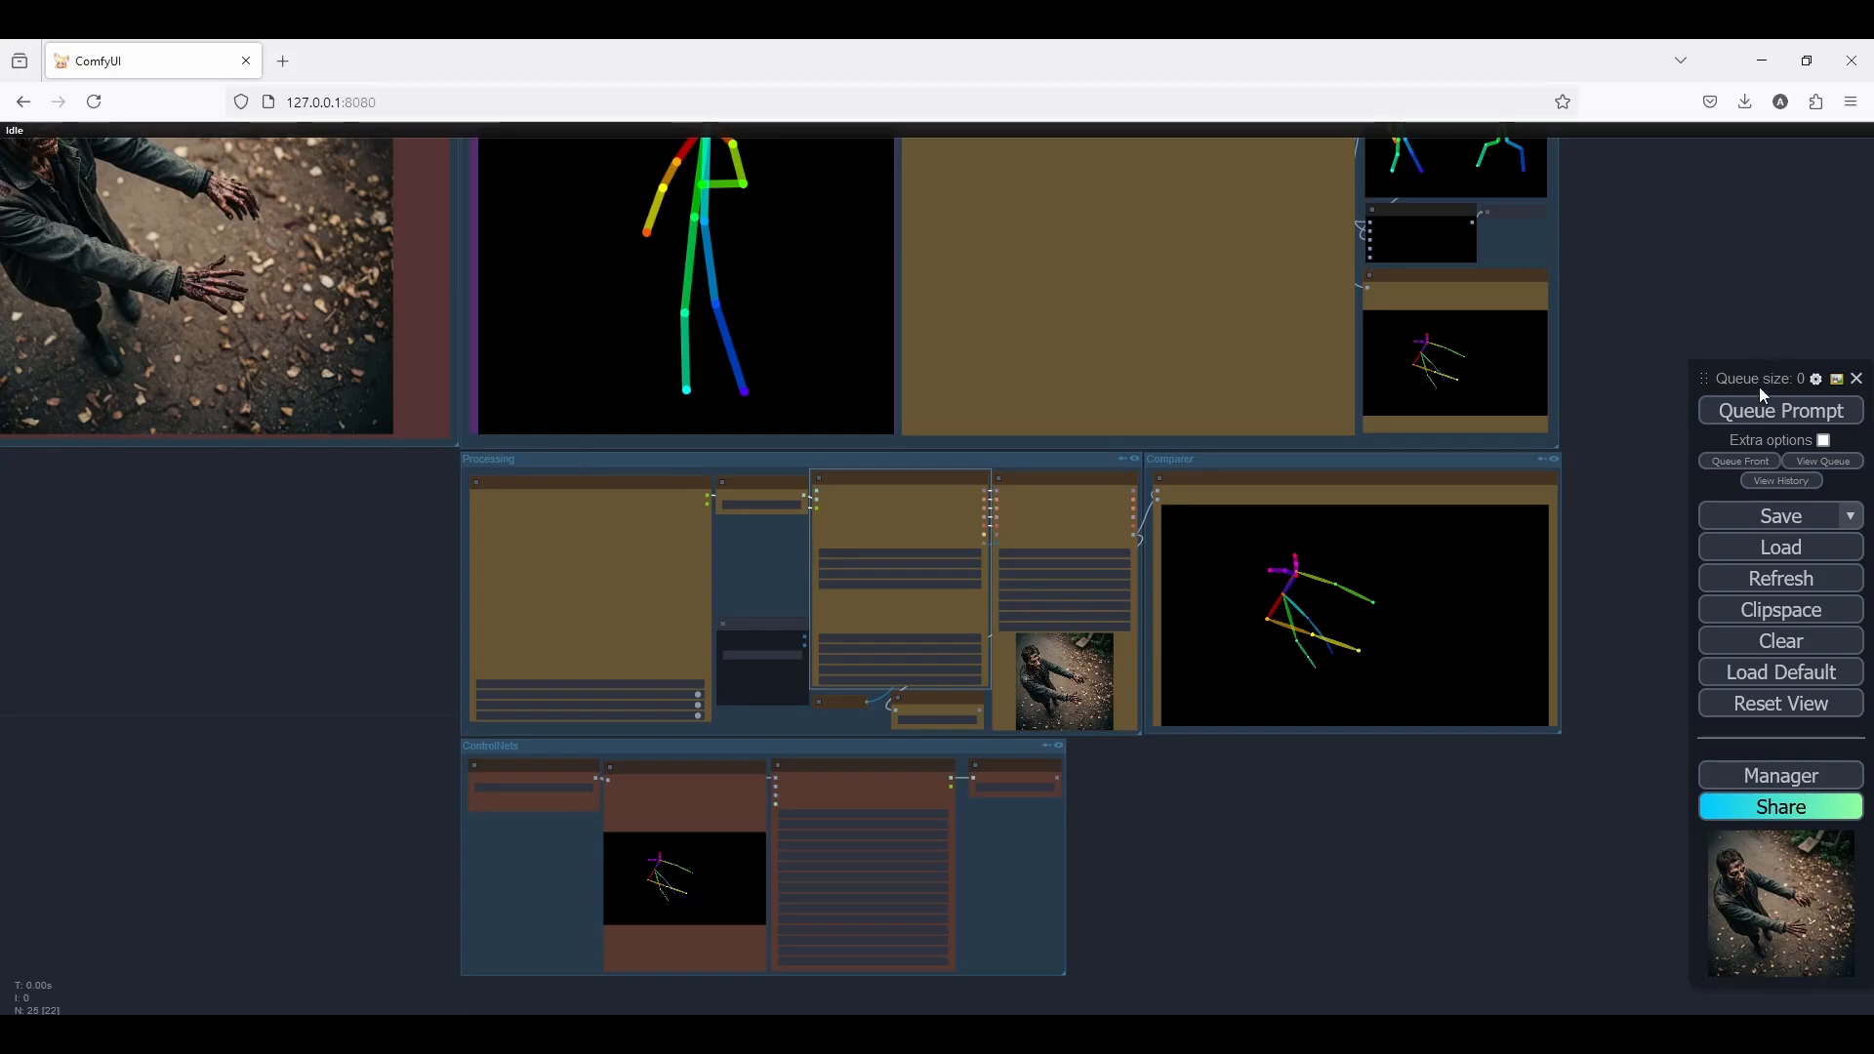
{"action": "left_click", "coordinate": [1759, 410]}
{"action": "scroll", "coordinate": [1280, 850], "scroll_direction": "up", "scroll_amount": 2}
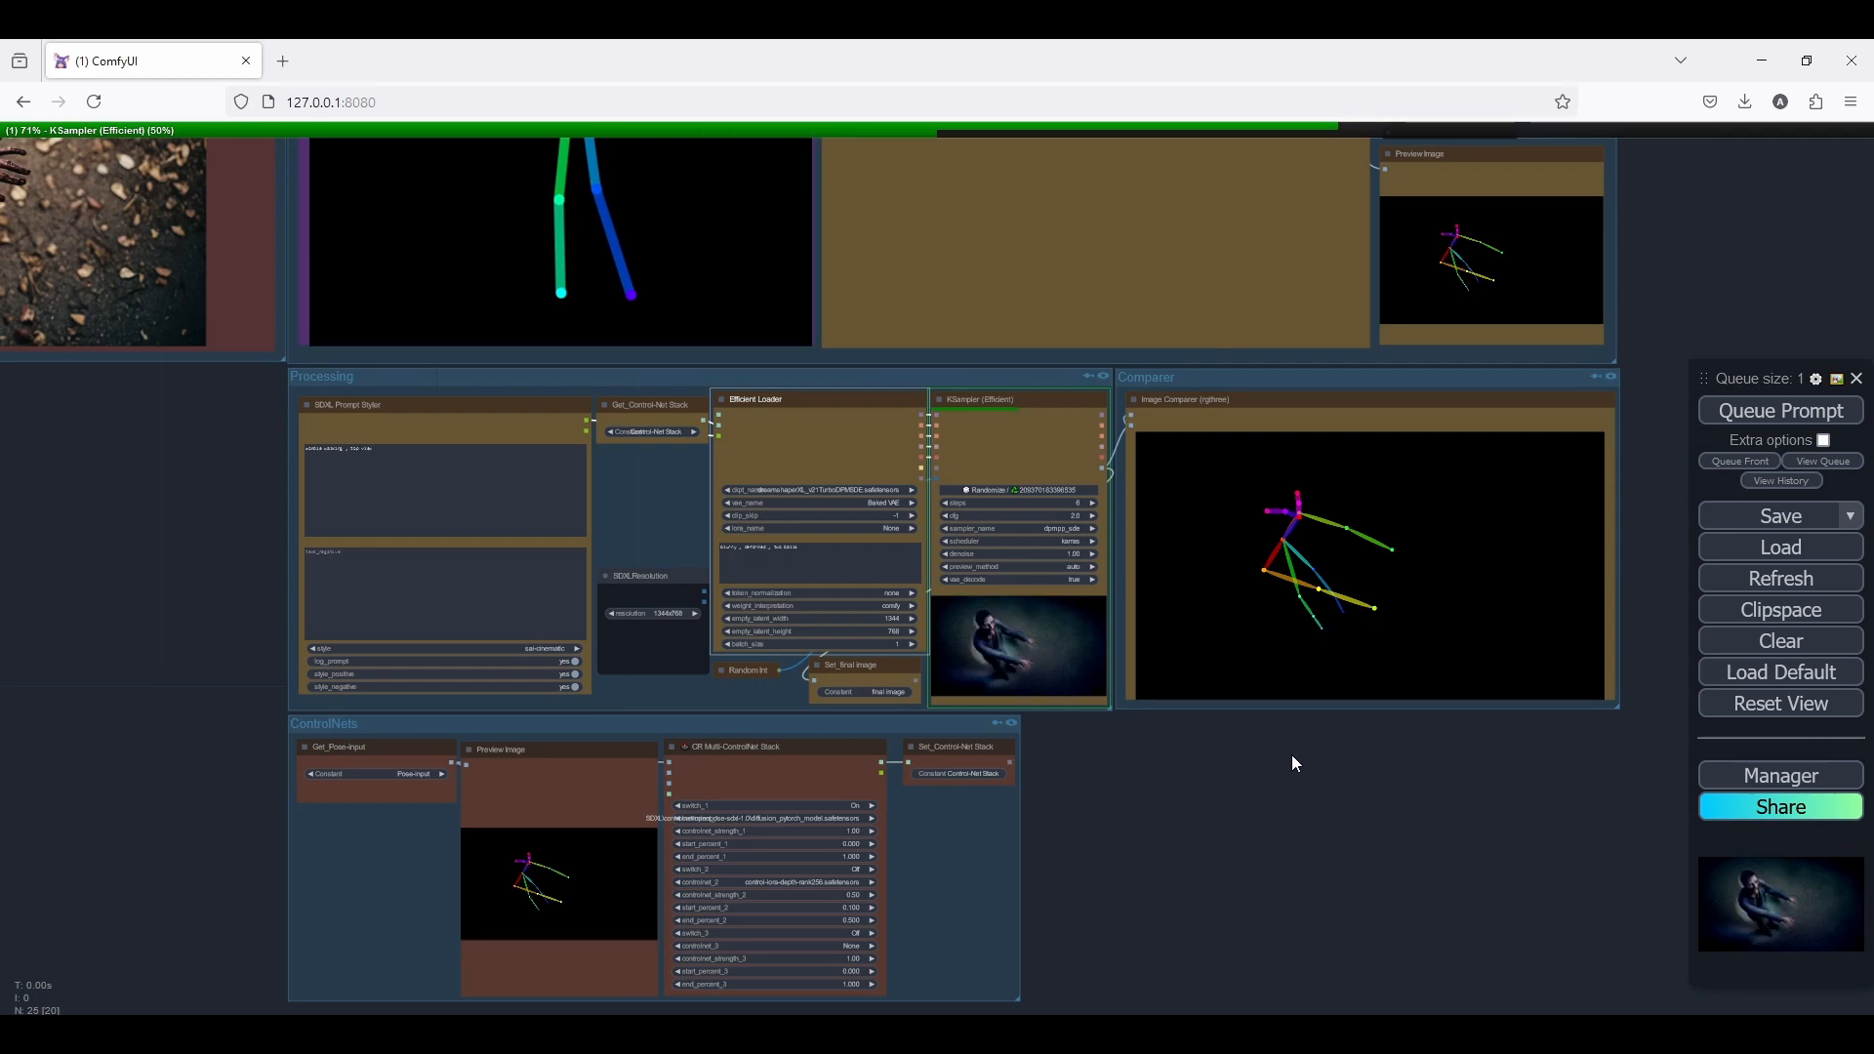
{"action": "left_click_drag", "start_coordinate": [1291, 753], "coordinate": [1011, 782]}
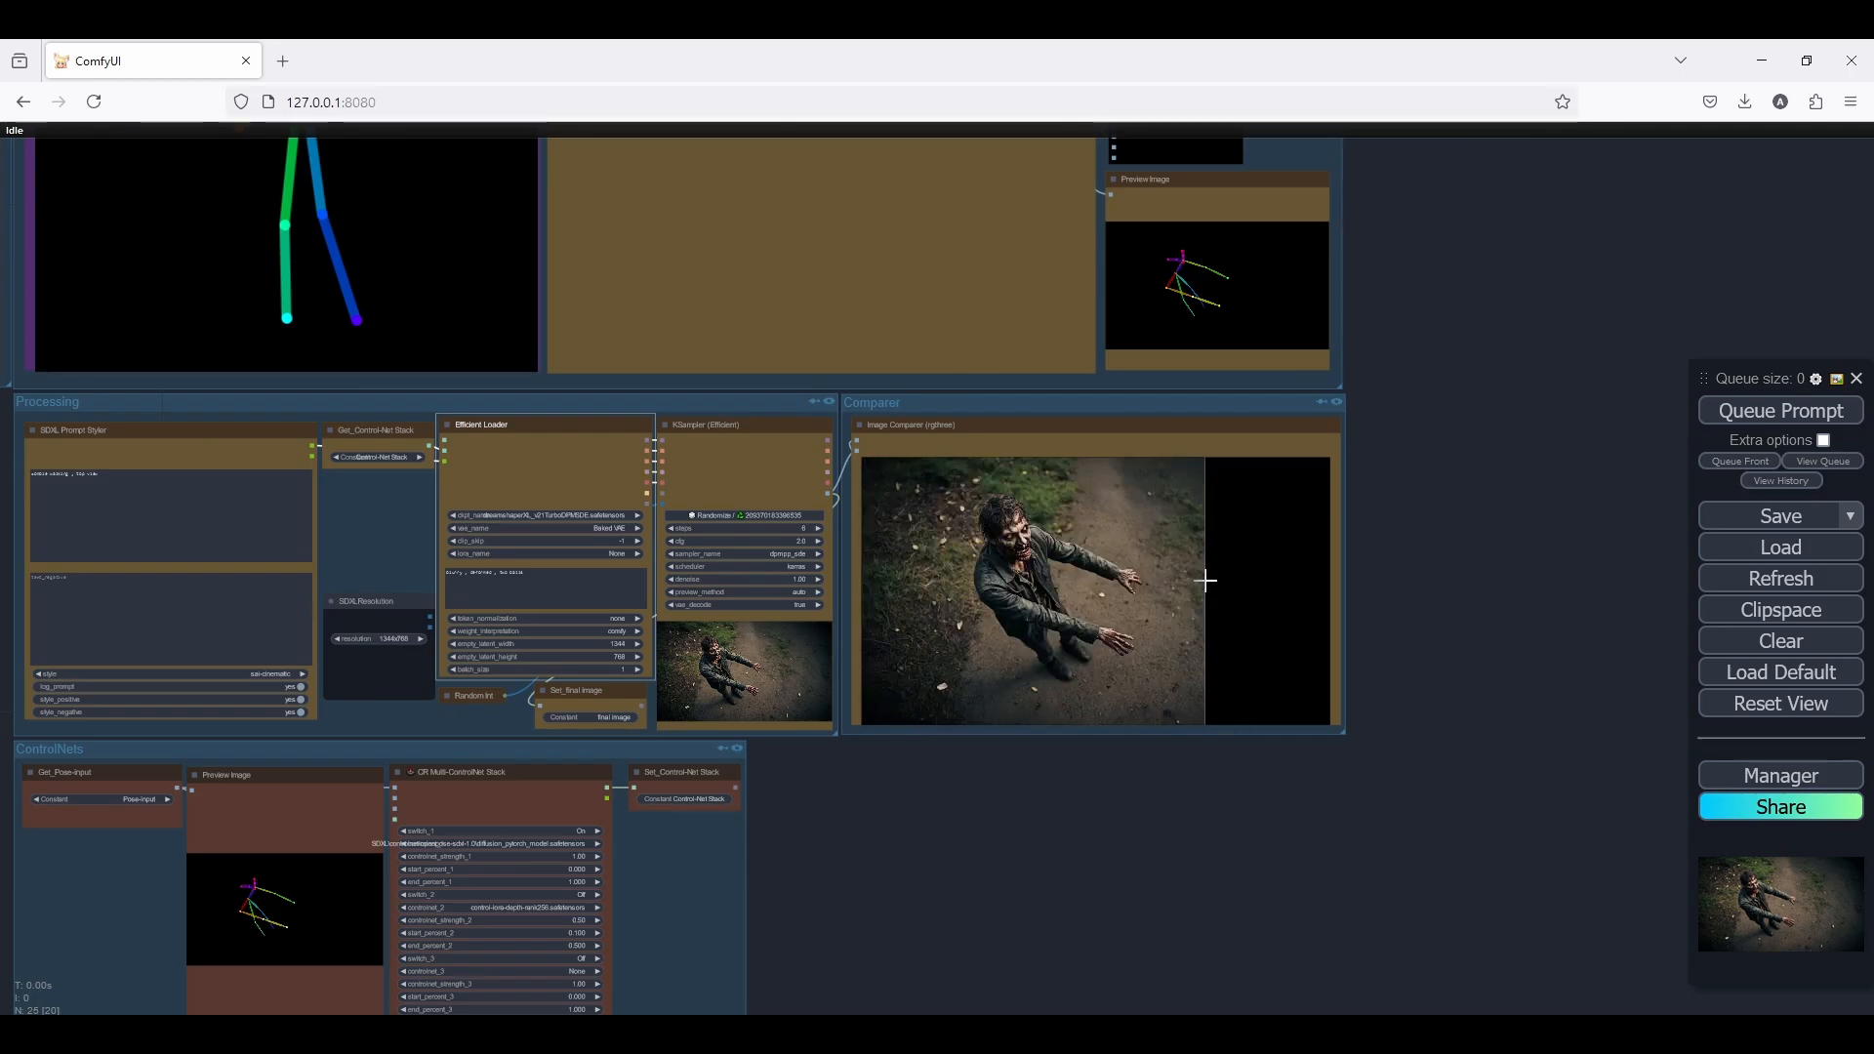
{"action": "scroll", "coordinate": [1185, 624], "scroll_direction": "down", "scroll_amount": 2}
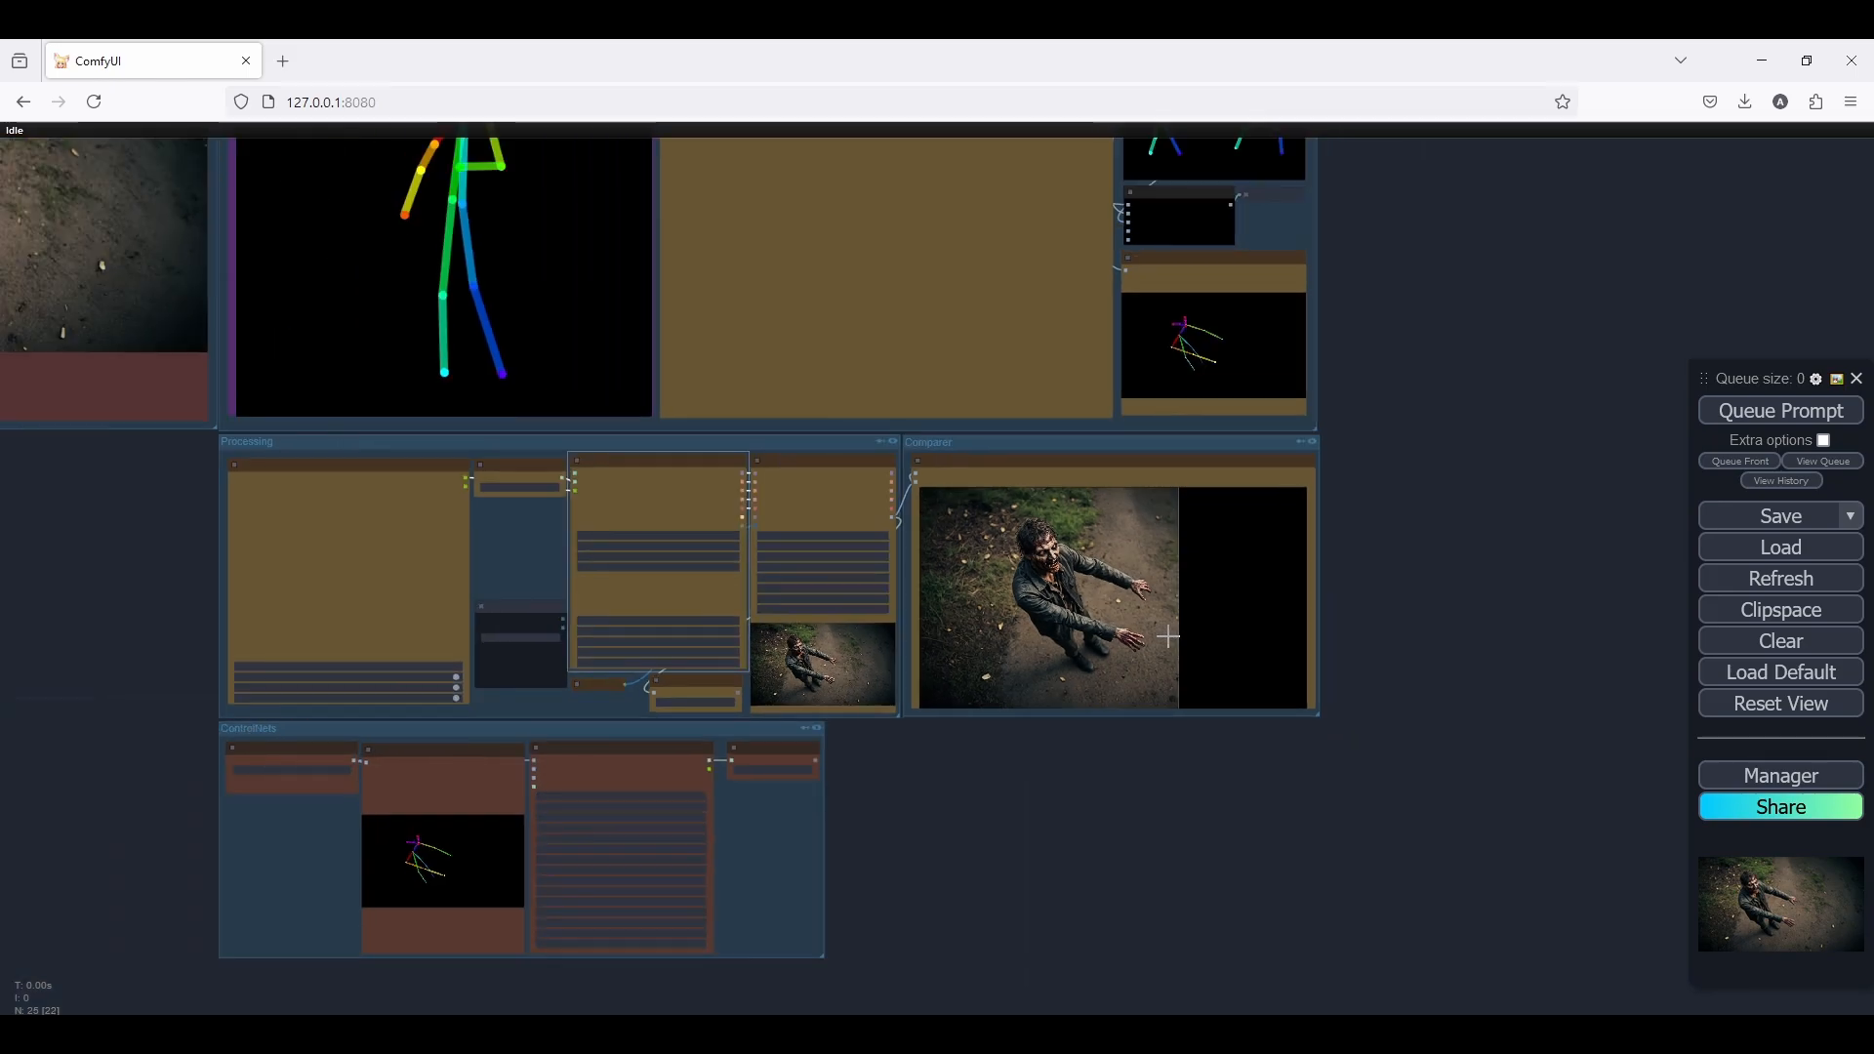
{"action": "scroll", "coordinate": [1184, 608], "scroll_direction": "up", "scroll_amount": 2}
{"action": "scroll", "coordinate": [1183, 608], "scroll_direction": "down", "scroll_amount": 2}
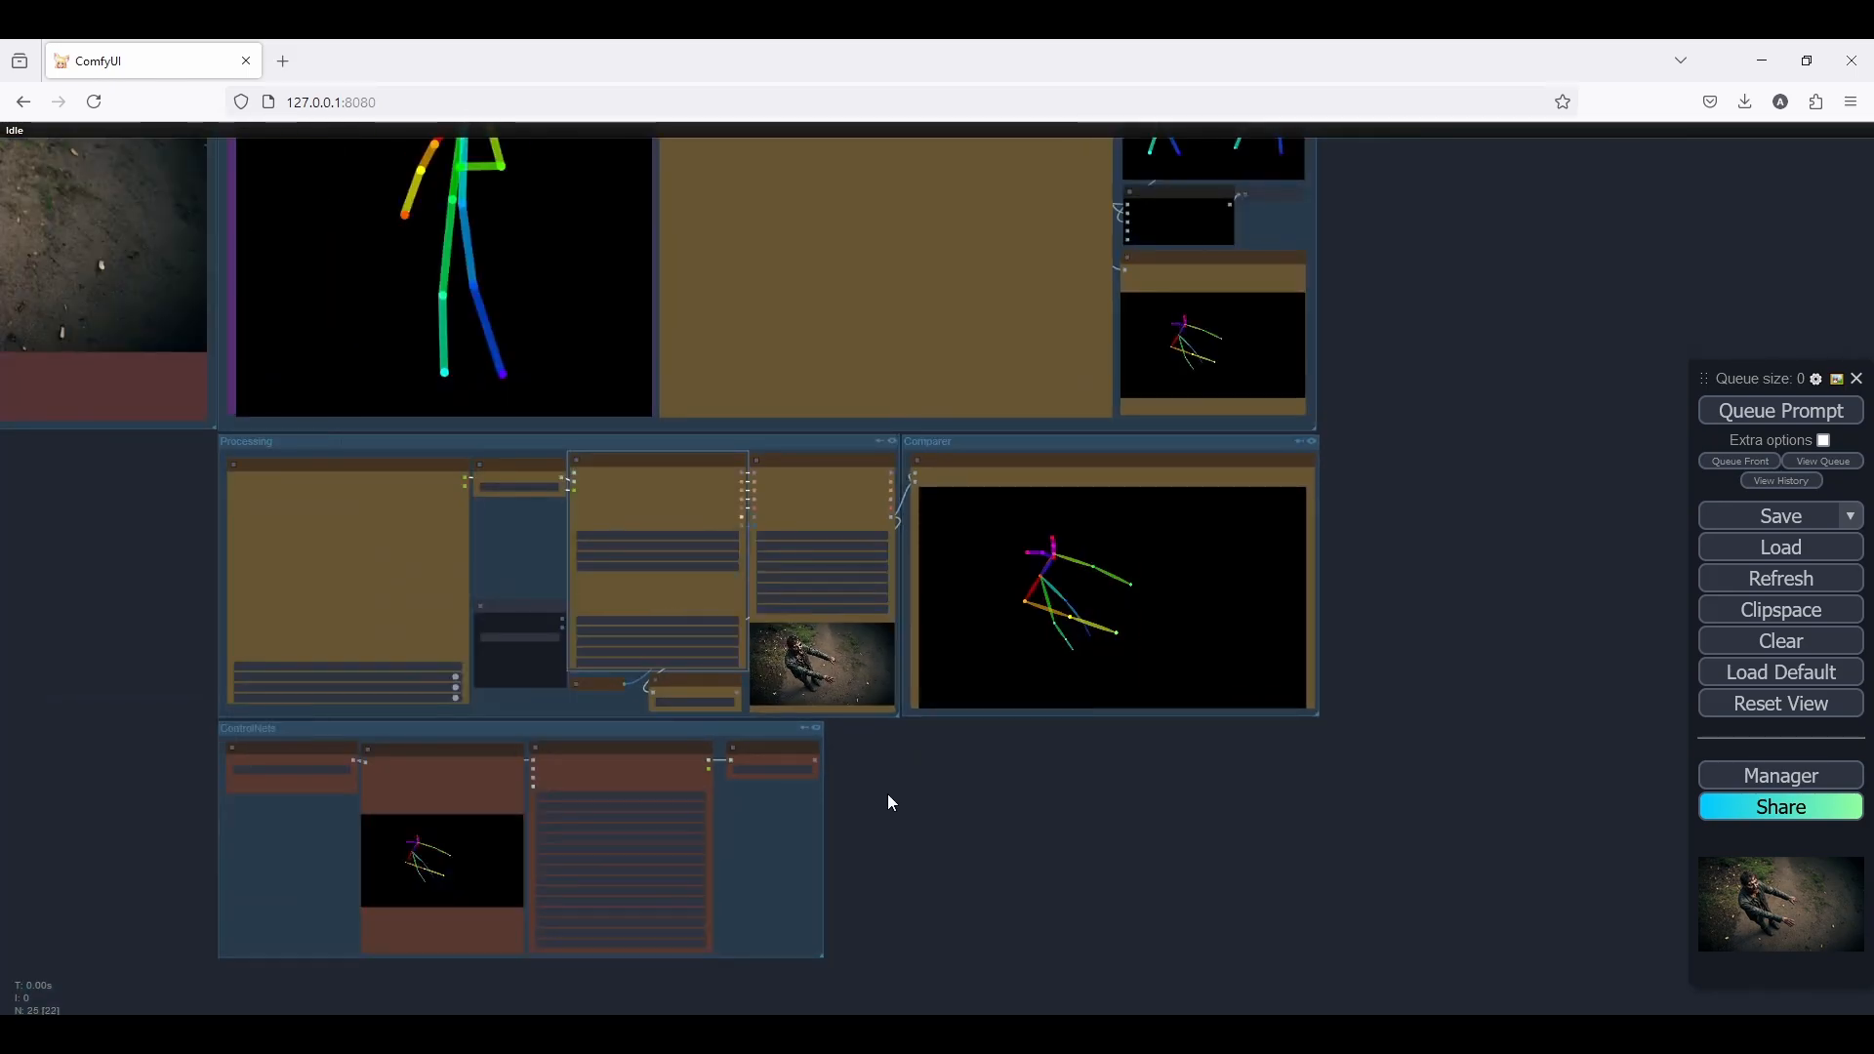
Bypass the 3D open pose Editor node so that the 3-Load-Openpose-image node supplies the pose
{"action": "left_click_drag", "start_coordinate": [887, 793], "coordinate": [771, 908]}
{"action": "scroll", "coordinate": [770, 908], "scroll_direction": "down", "scroll_amount": 4}
{"action": "scroll", "coordinate": [1124, 505], "scroll_direction": "up", "scroll_amount": 5}
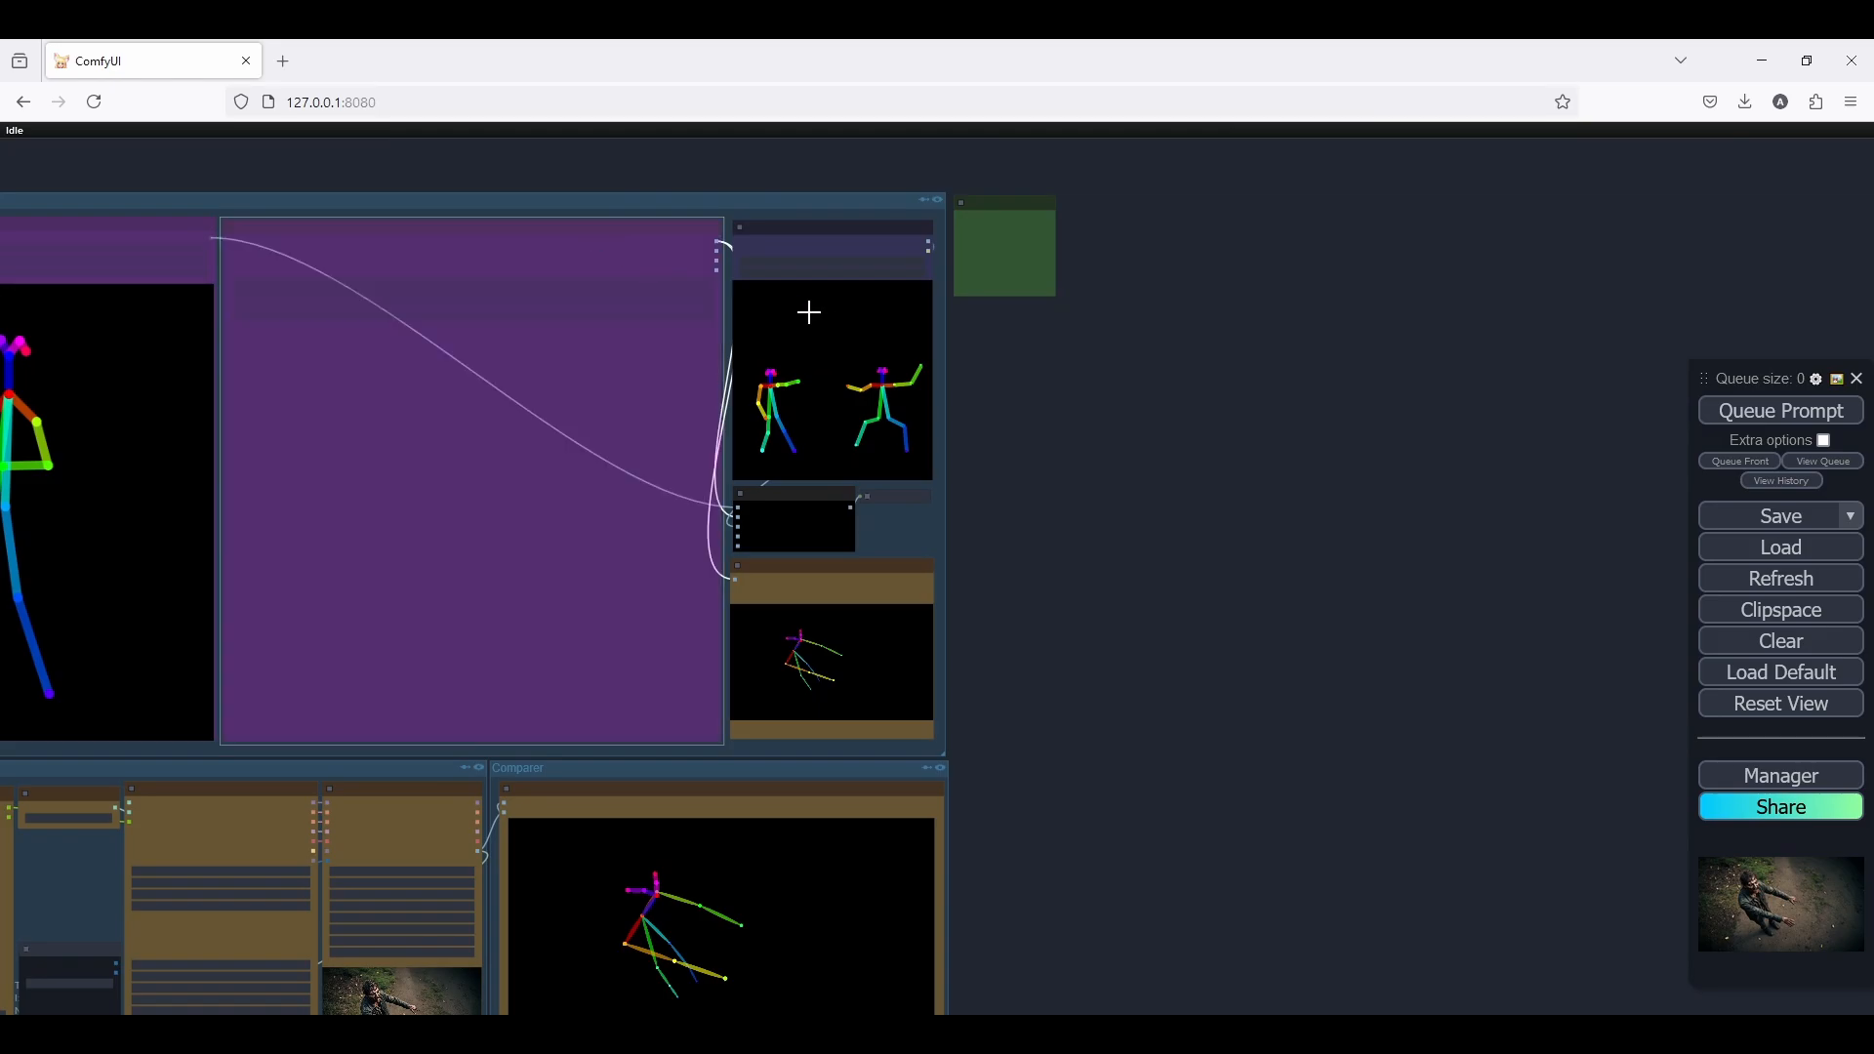
{"action": "scroll", "coordinate": [803, 322], "scroll_direction": "up", "scroll_amount": 4}
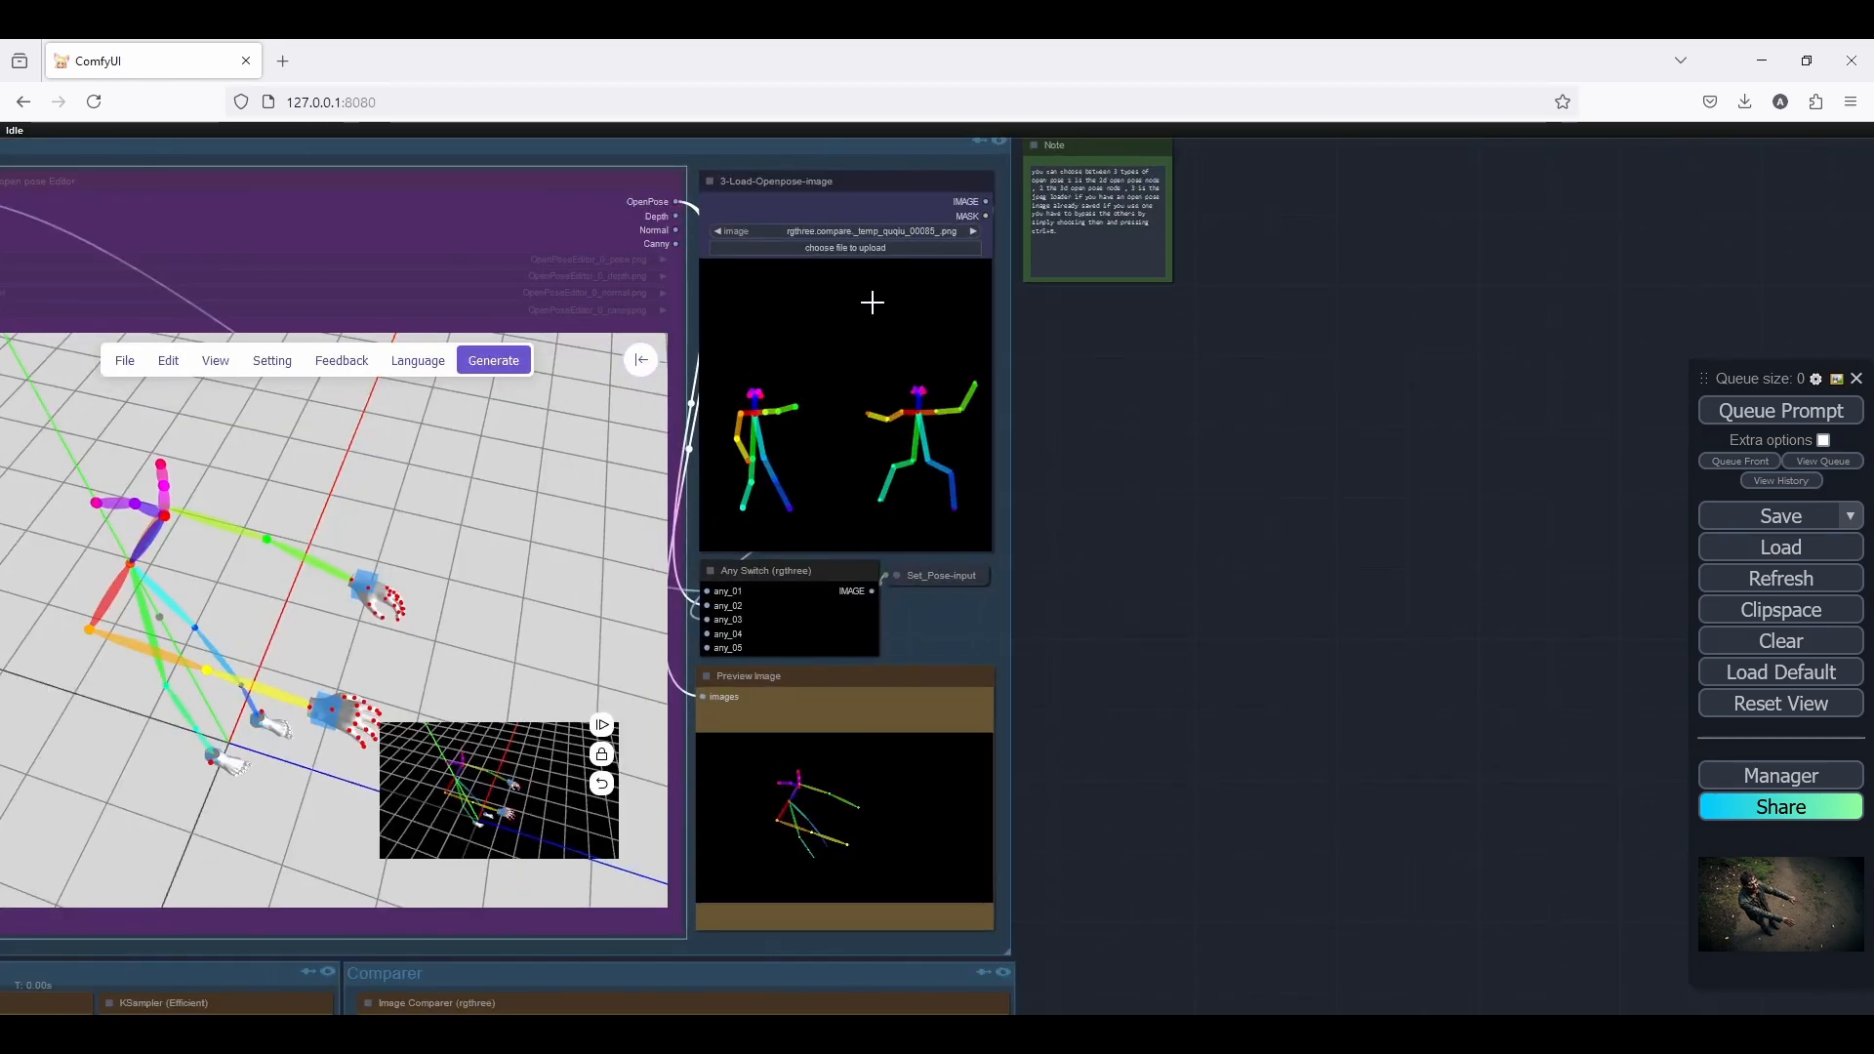
Set the SDXL Prompt Styler's style to game-streetfighter
{"action": "scroll", "coordinate": [1191, 439], "scroll_direction": "down", "scroll_amount": 6}
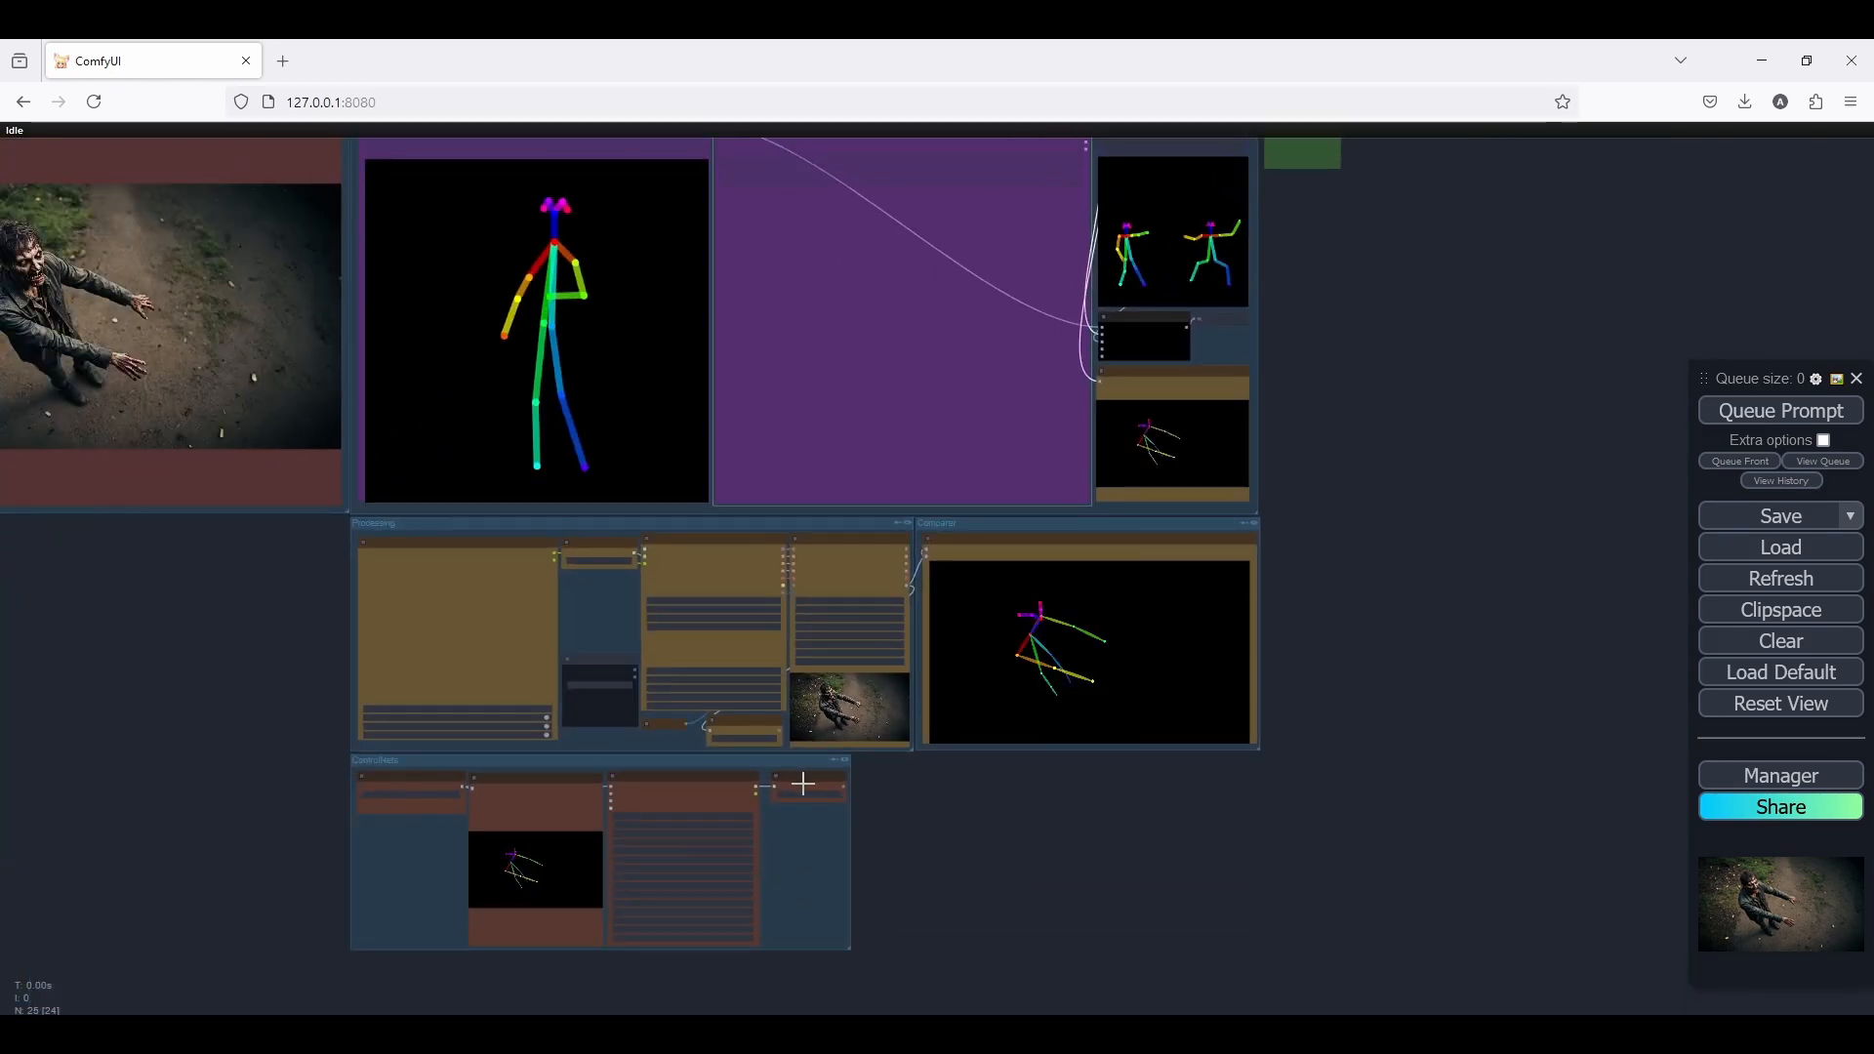
{"action": "scroll", "coordinate": [723, 752], "scroll_direction": "up", "scroll_amount": 4}
{"action": "scroll", "coordinate": [50, 664], "scroll_direction": "up", "scroll_amount": 2}
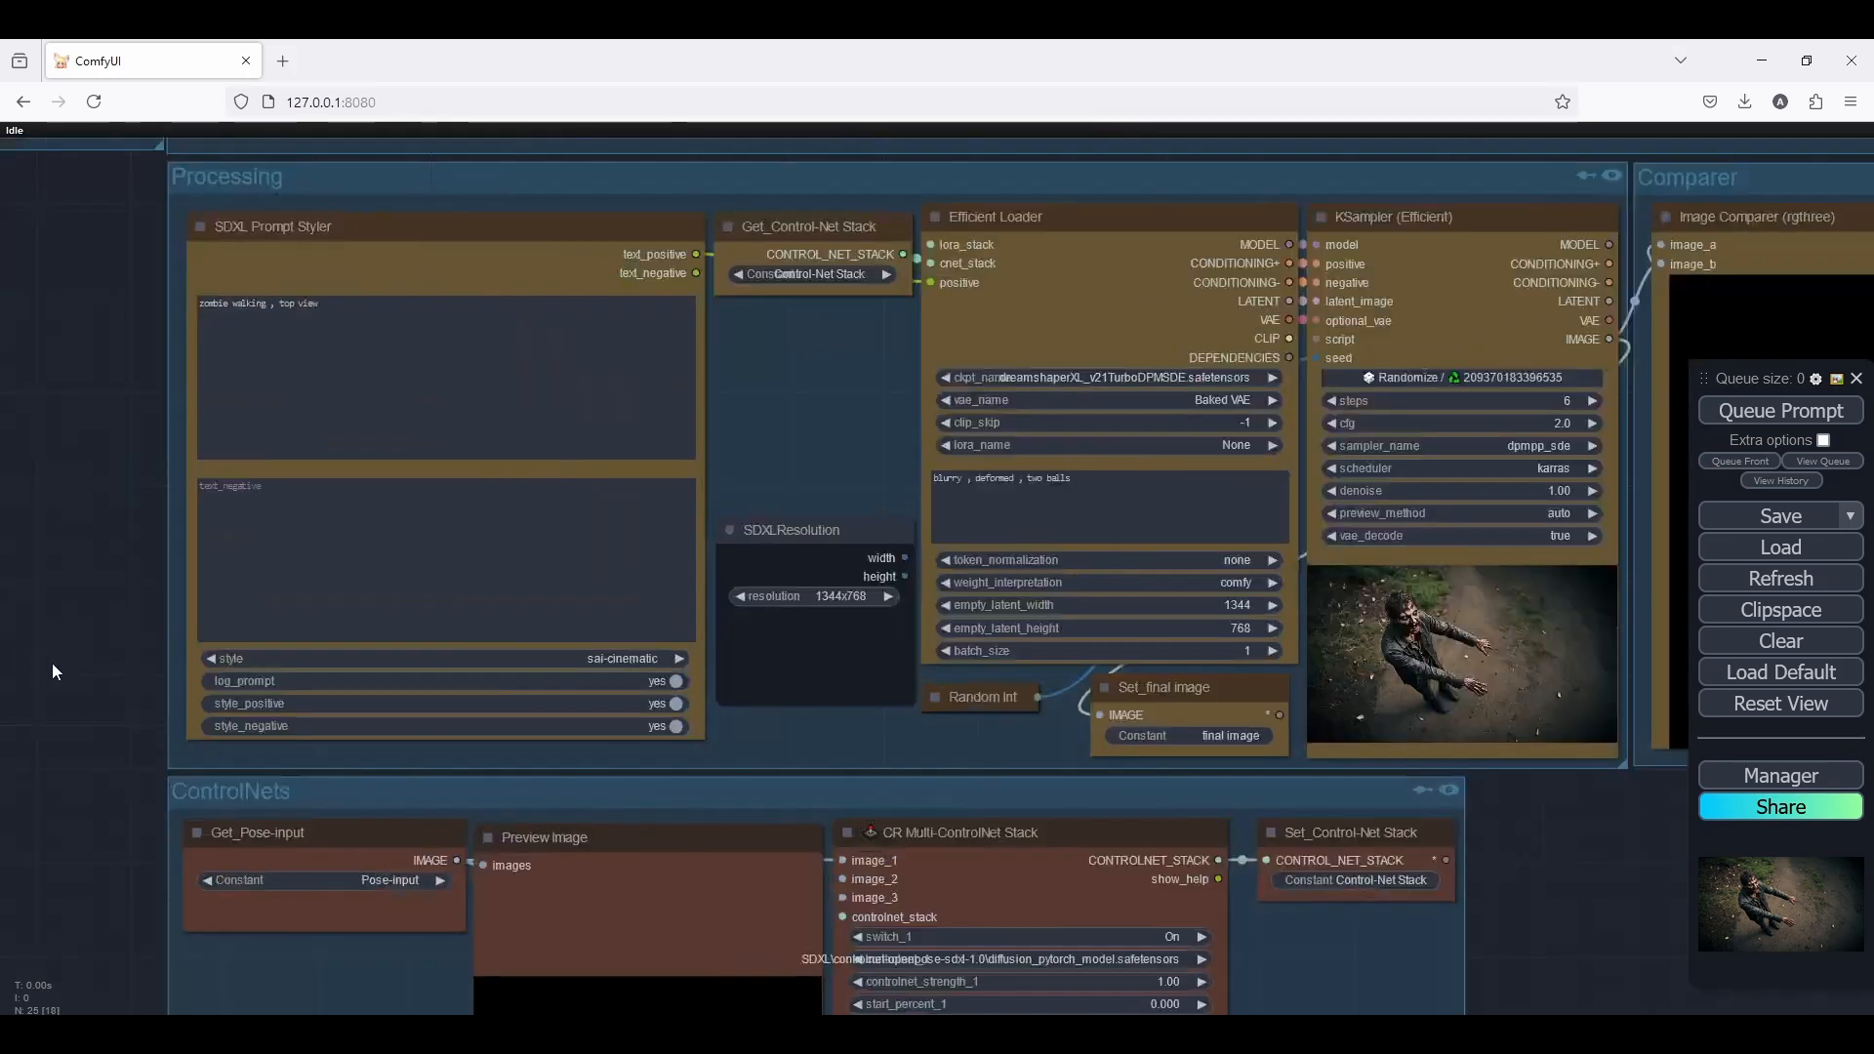
{"action": "left_click", "coordinate": [639, 659]}
{"action": "type", "text": "street"}
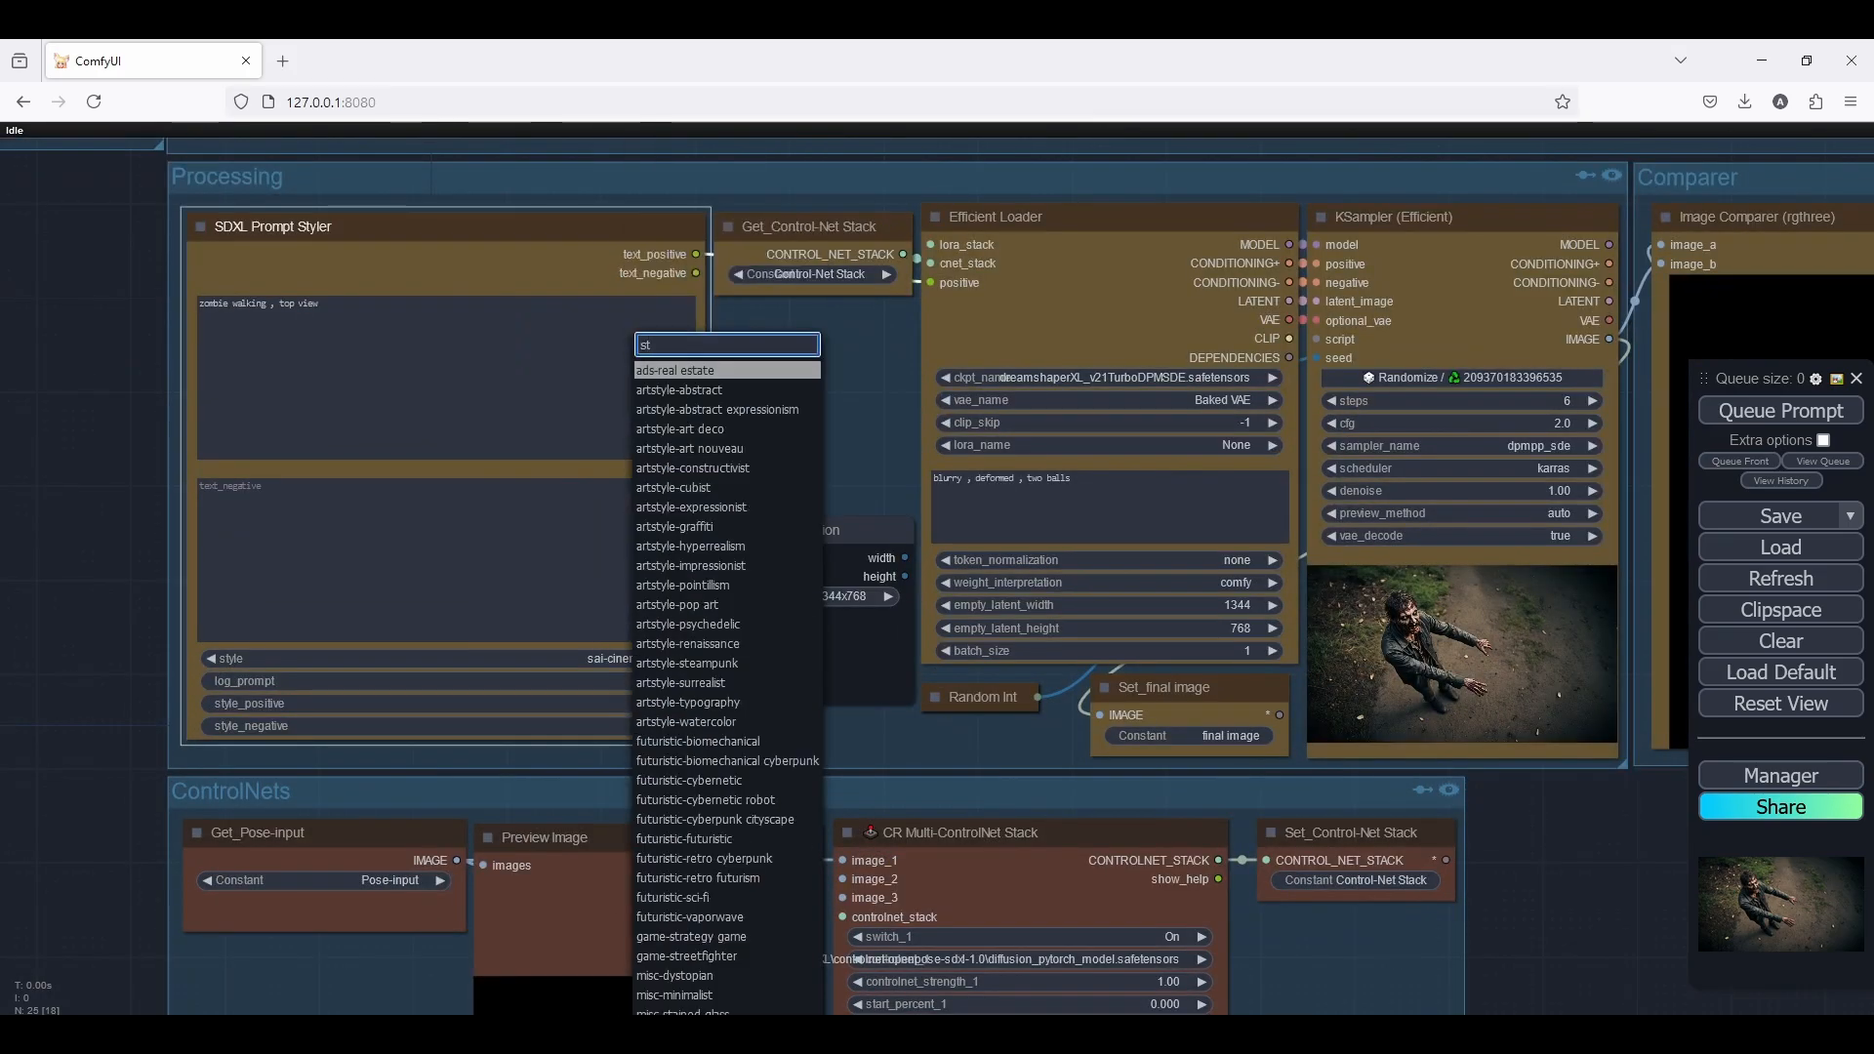
{"action": "key", "text": "Return"}
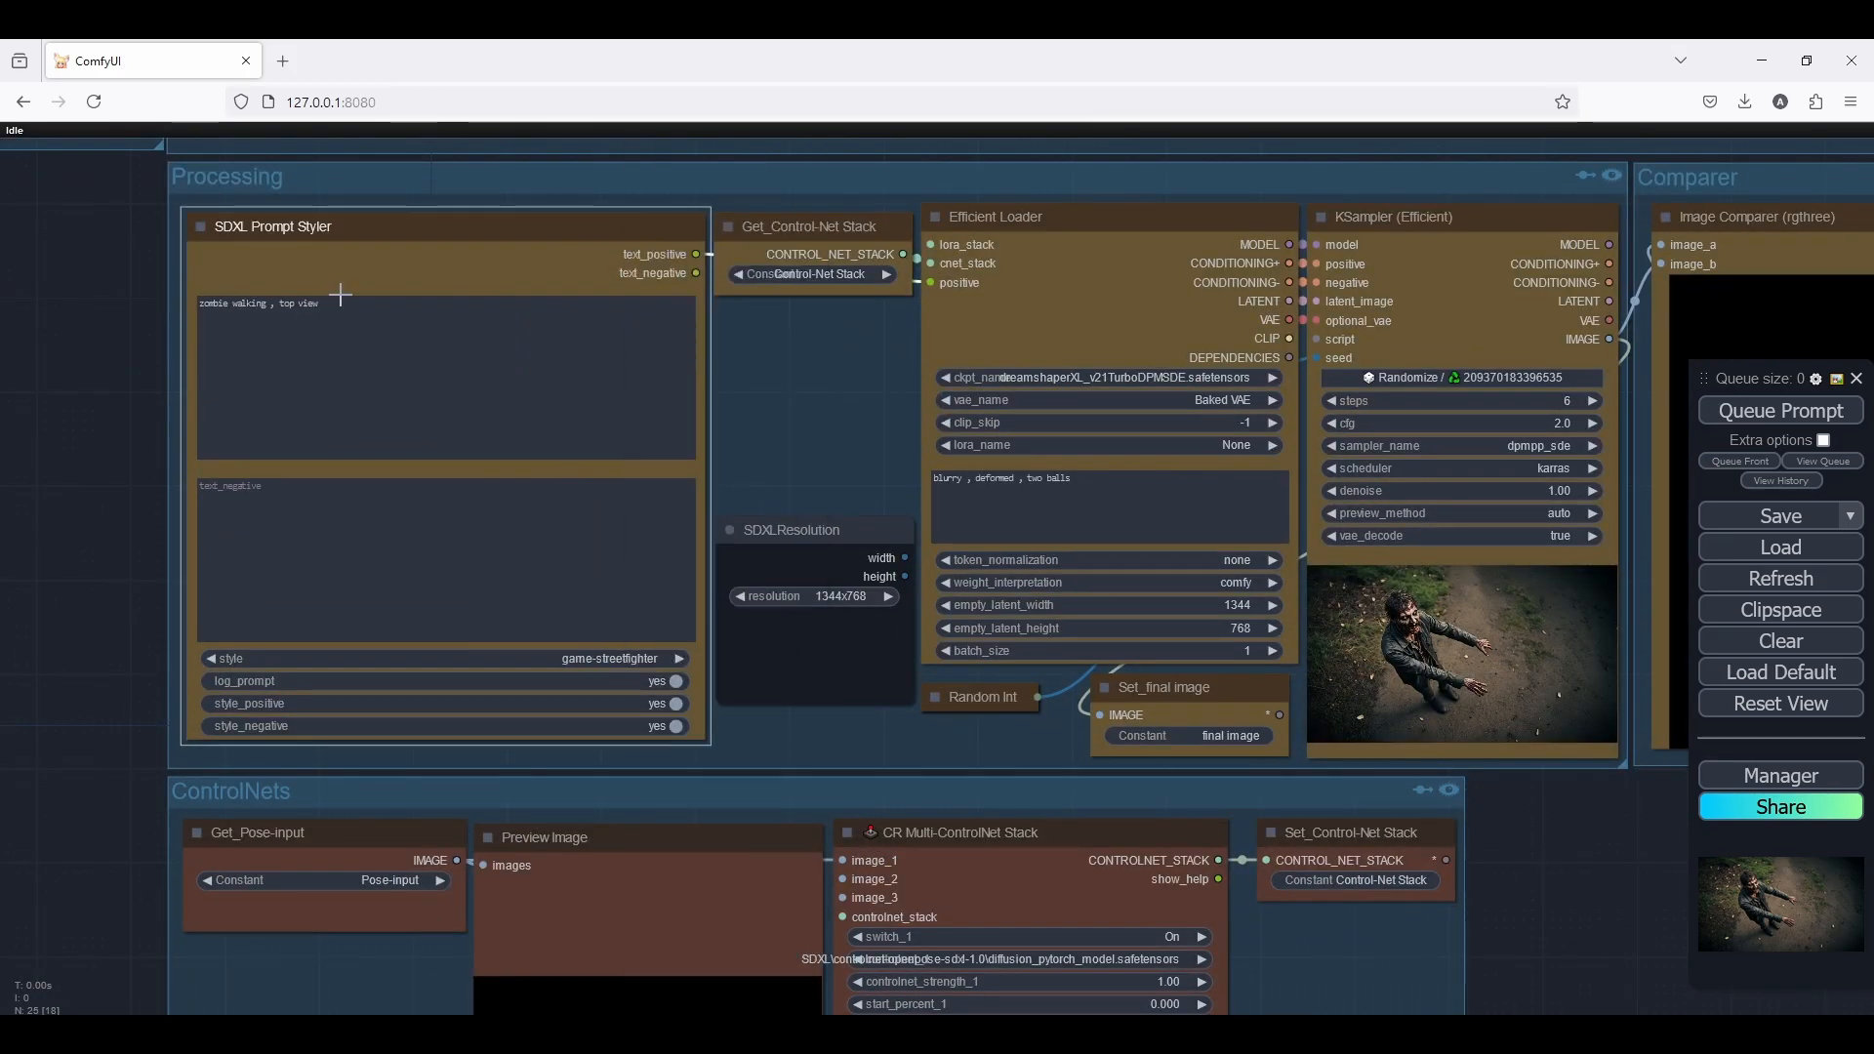
Replace the positive prompt in the SDXL Prompt Styler with "street fighter , aduken , japanese interior environment"
{"action": "left_click", "coordinate": [340, 295]}
{"action": "key", "text": "ctrl+a"}
{"action": "type", "text": "s"}
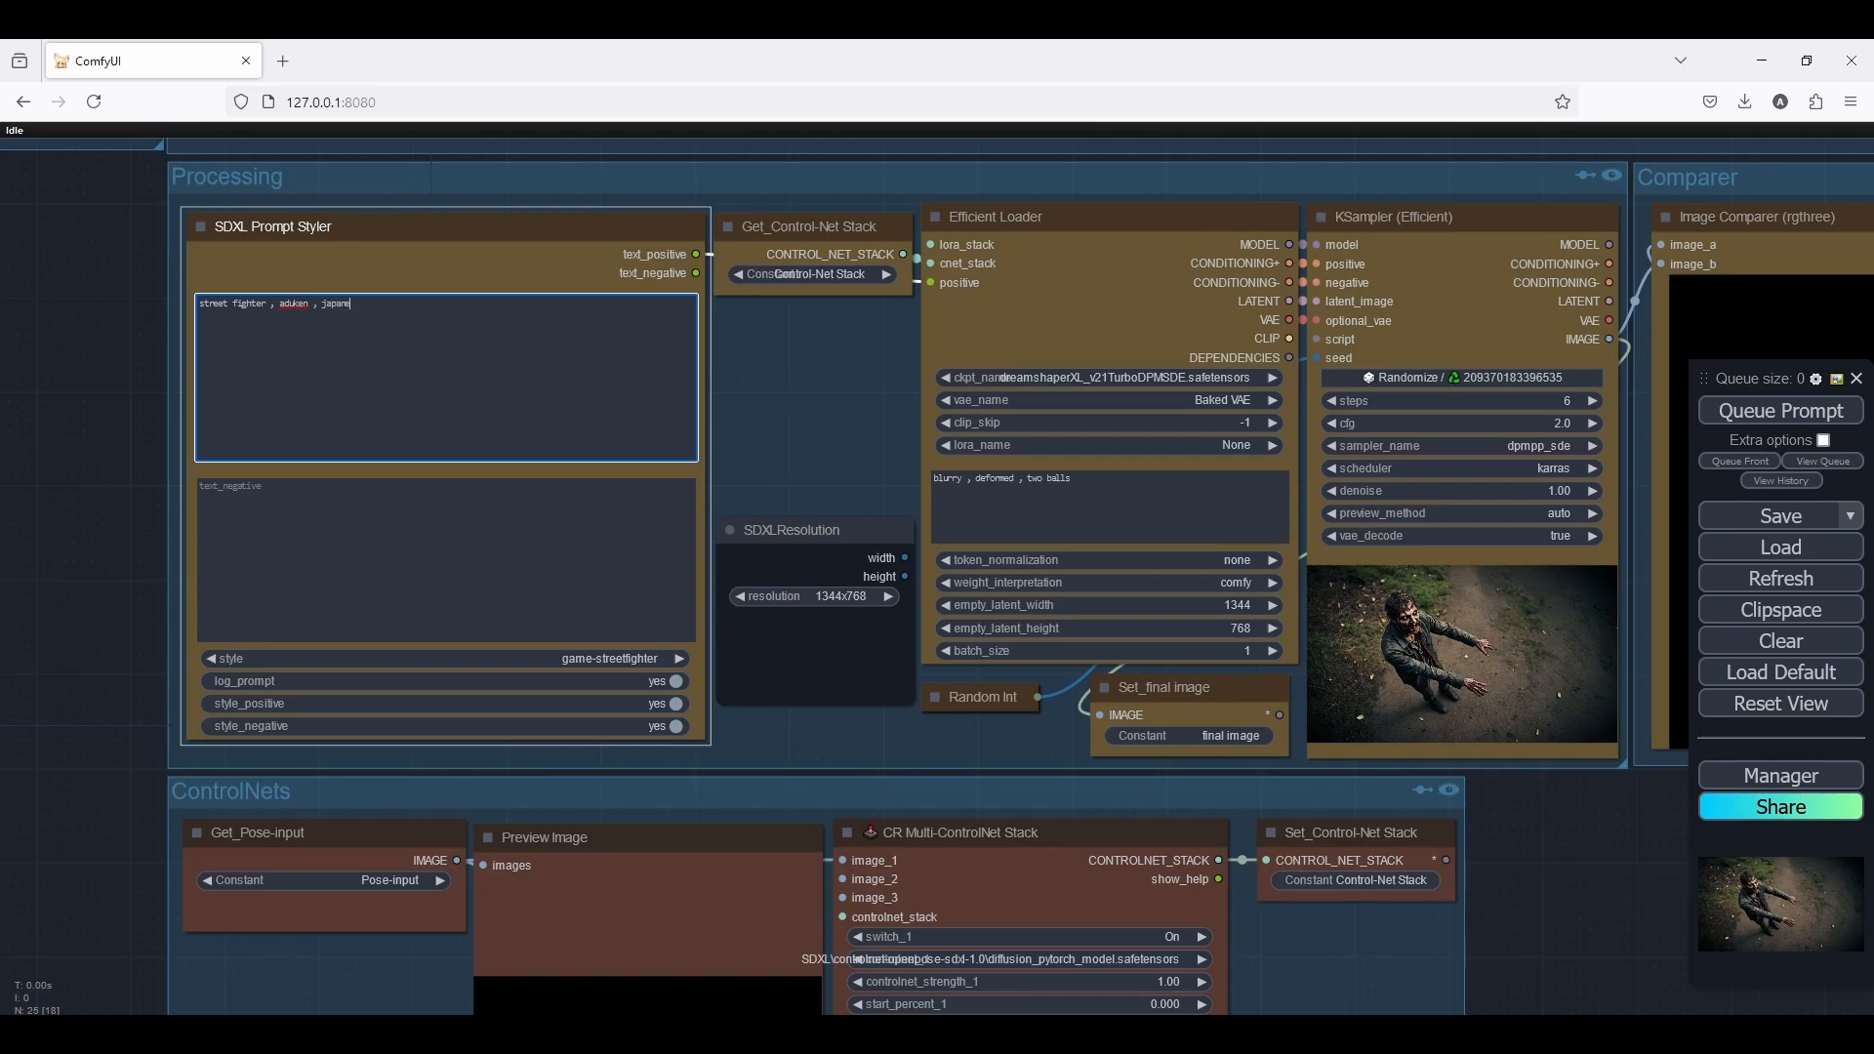
{"action": "type", "text": "interior environment"}
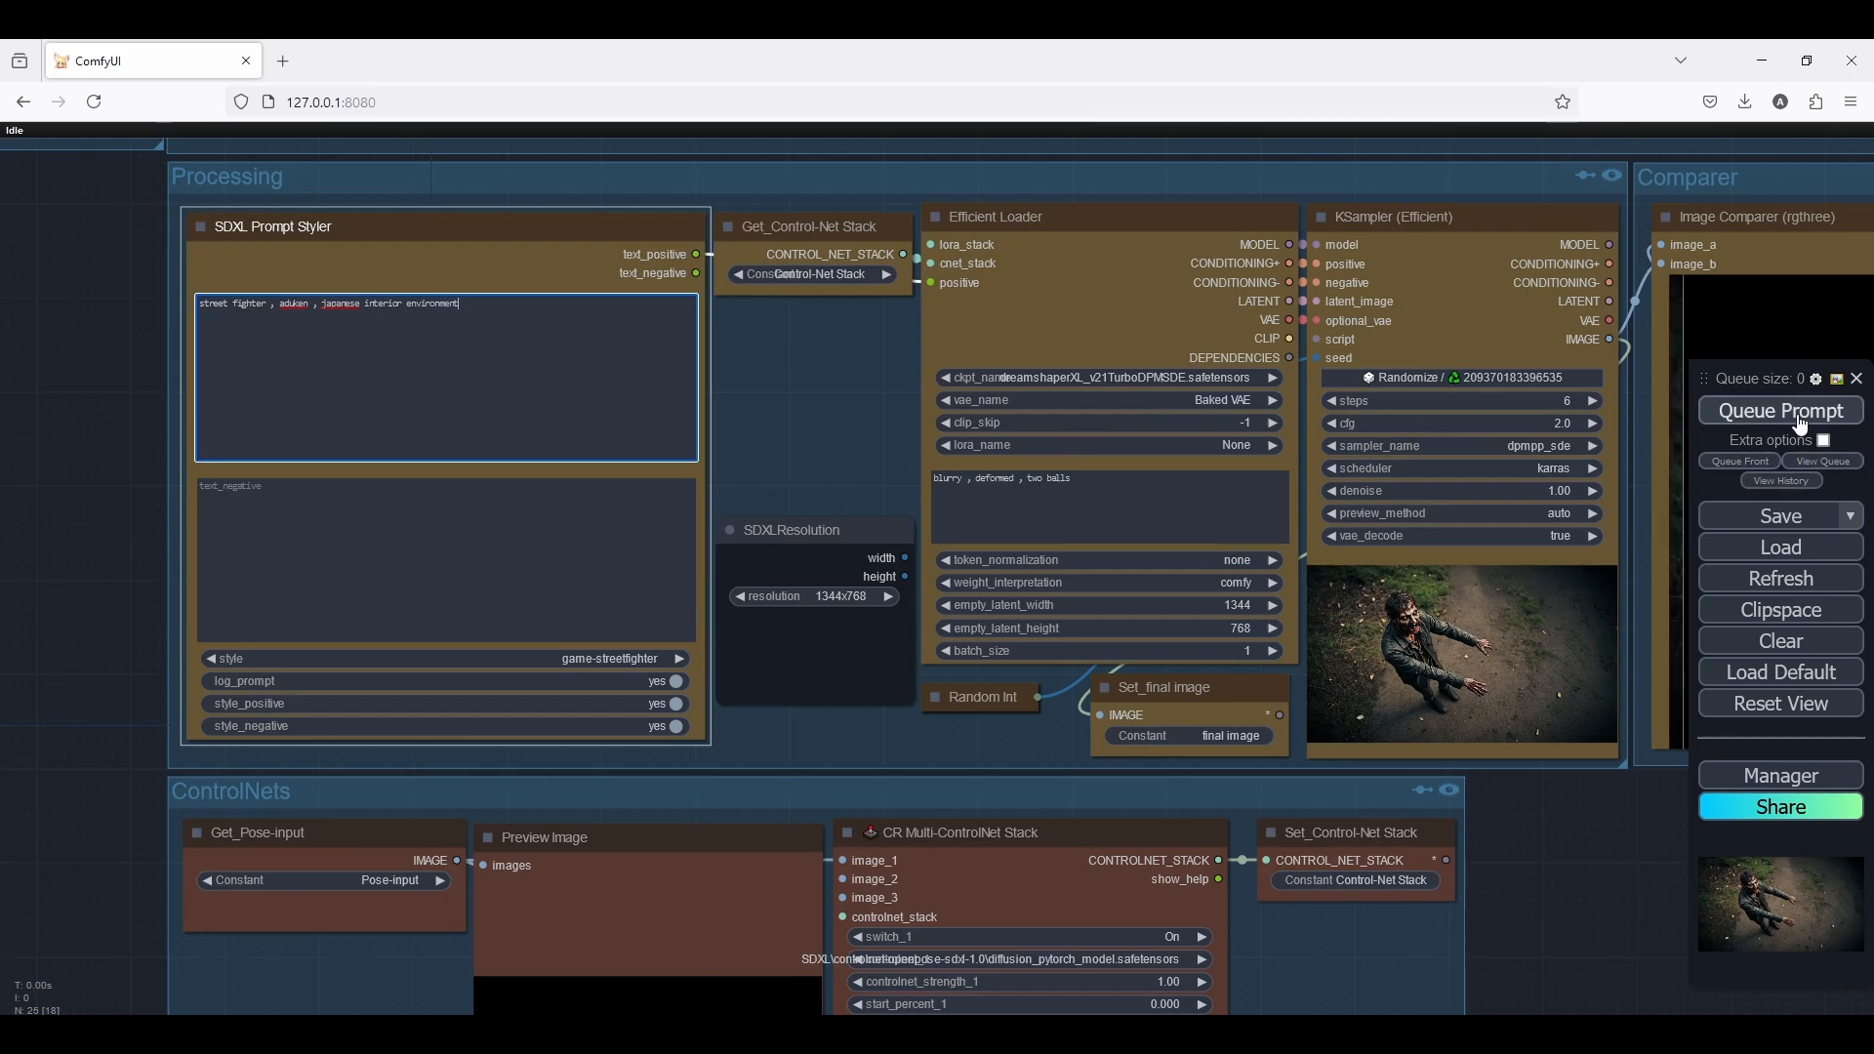
Queue the street fighter generation from the loaded pose image and inspect the result in the Image Comparer
{"action": "left_click", "coordinate": [1819, 418]}
{"action": "scroll", "coordinate": [1530, 898], "scroll_direction": "down", "scroll_amount": 3}
{"action": "left_click_drag", "start_coordinate": [1530, 898], "coordinate": [911, 824]}
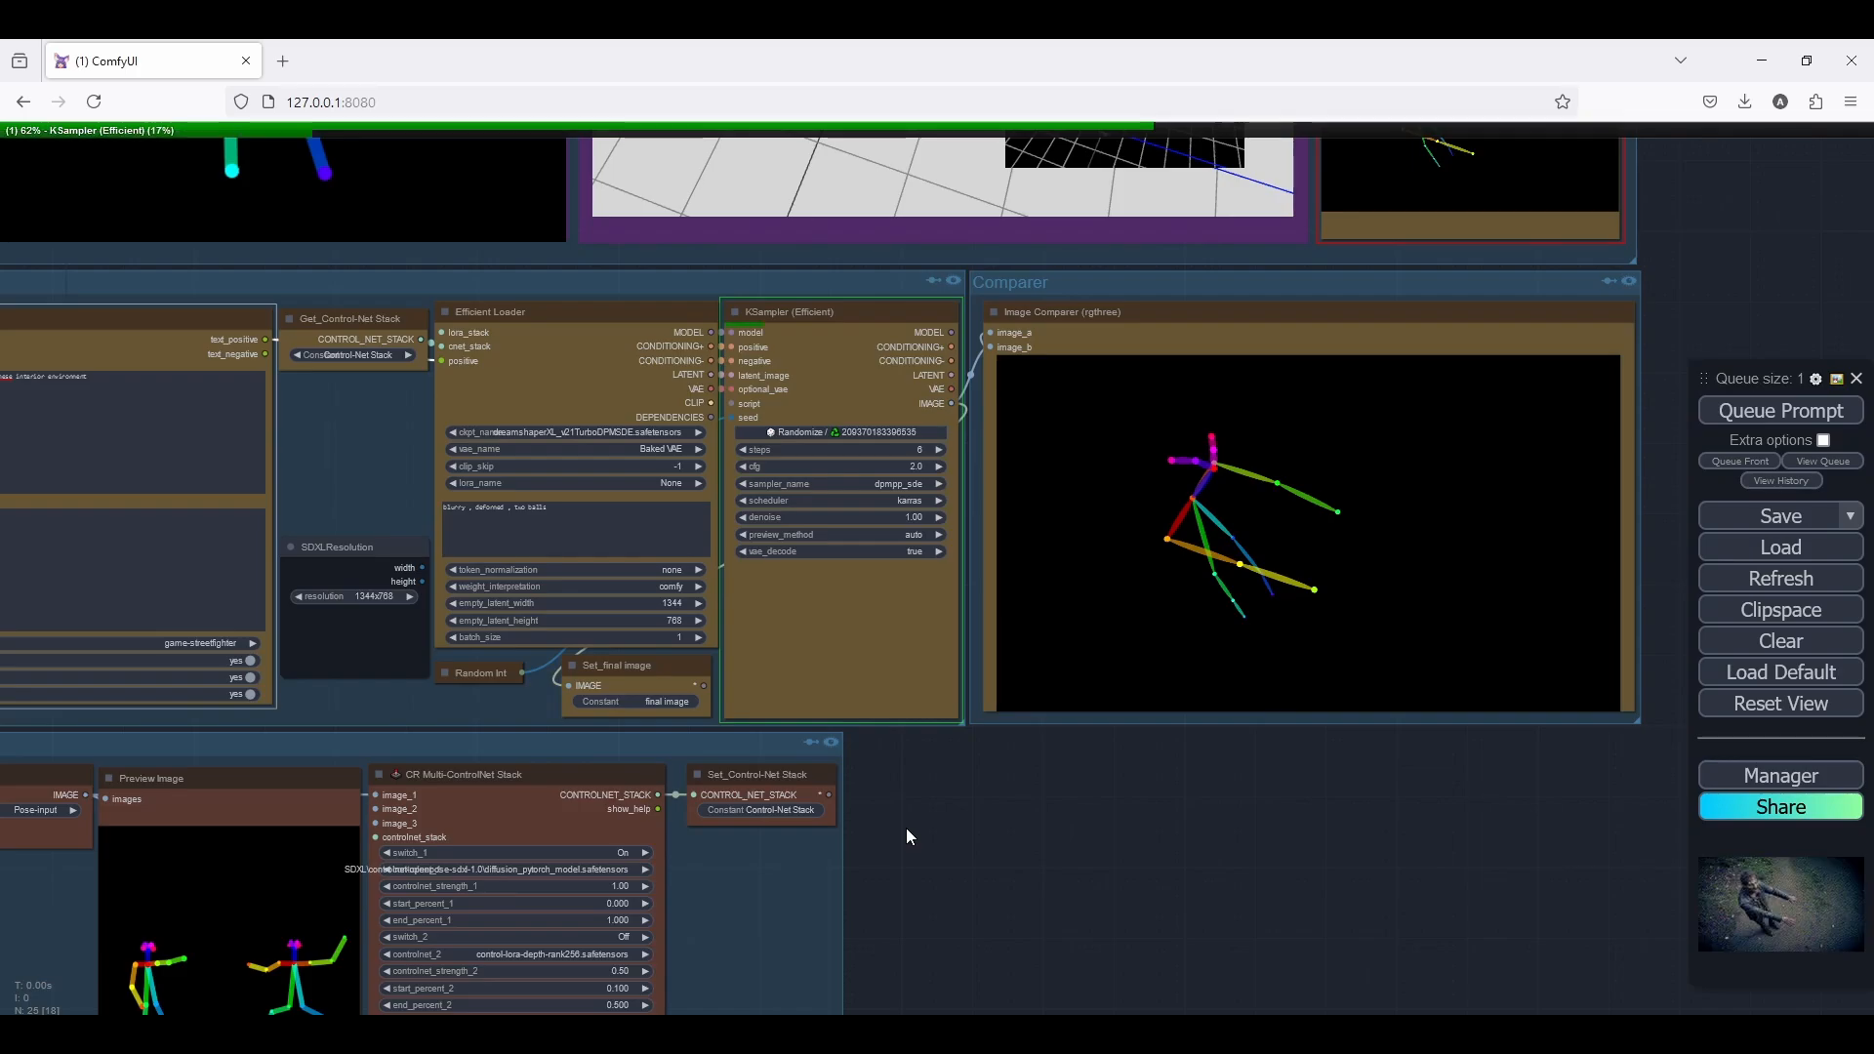
{"action": "scroll", "coordinate": [905, 828], "scroll_direction": "down", "scroll_amount": 4}
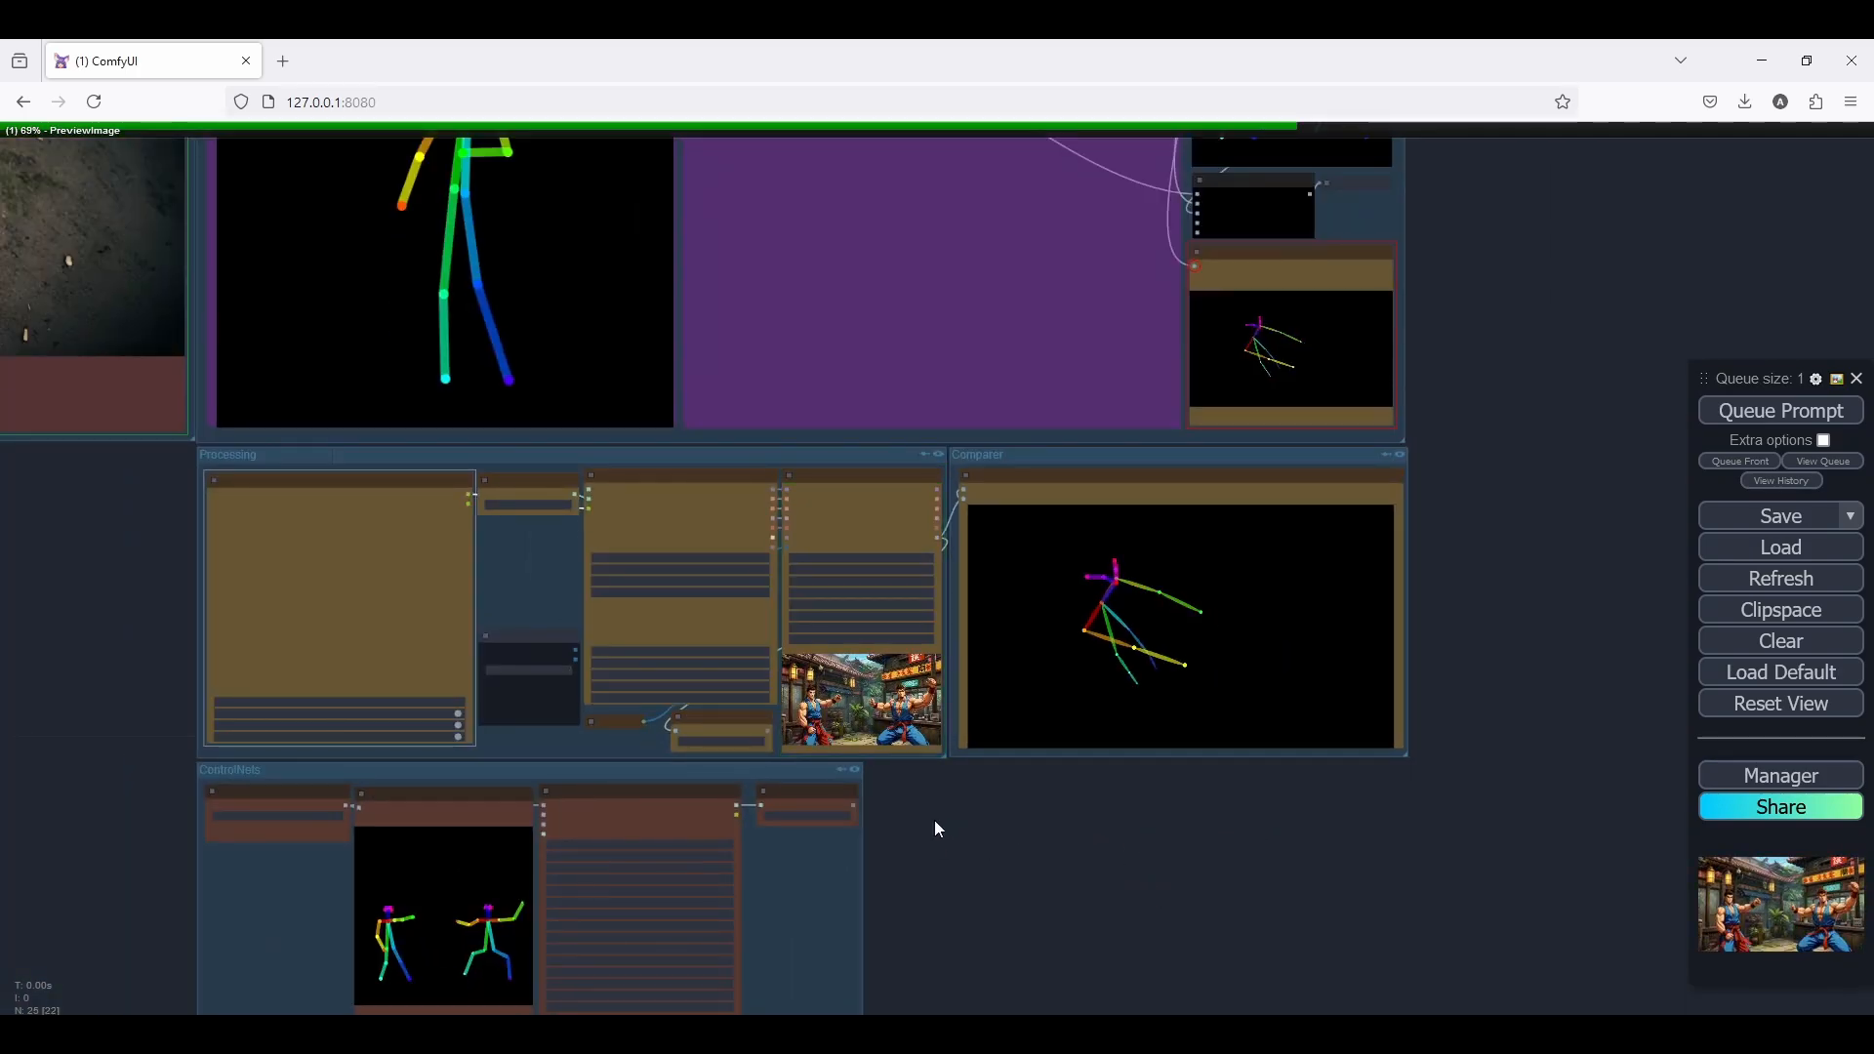
{"action": "scroll", "coordinate": [934, 820], "scroll_direction": "up", "scroll_amount": 3}
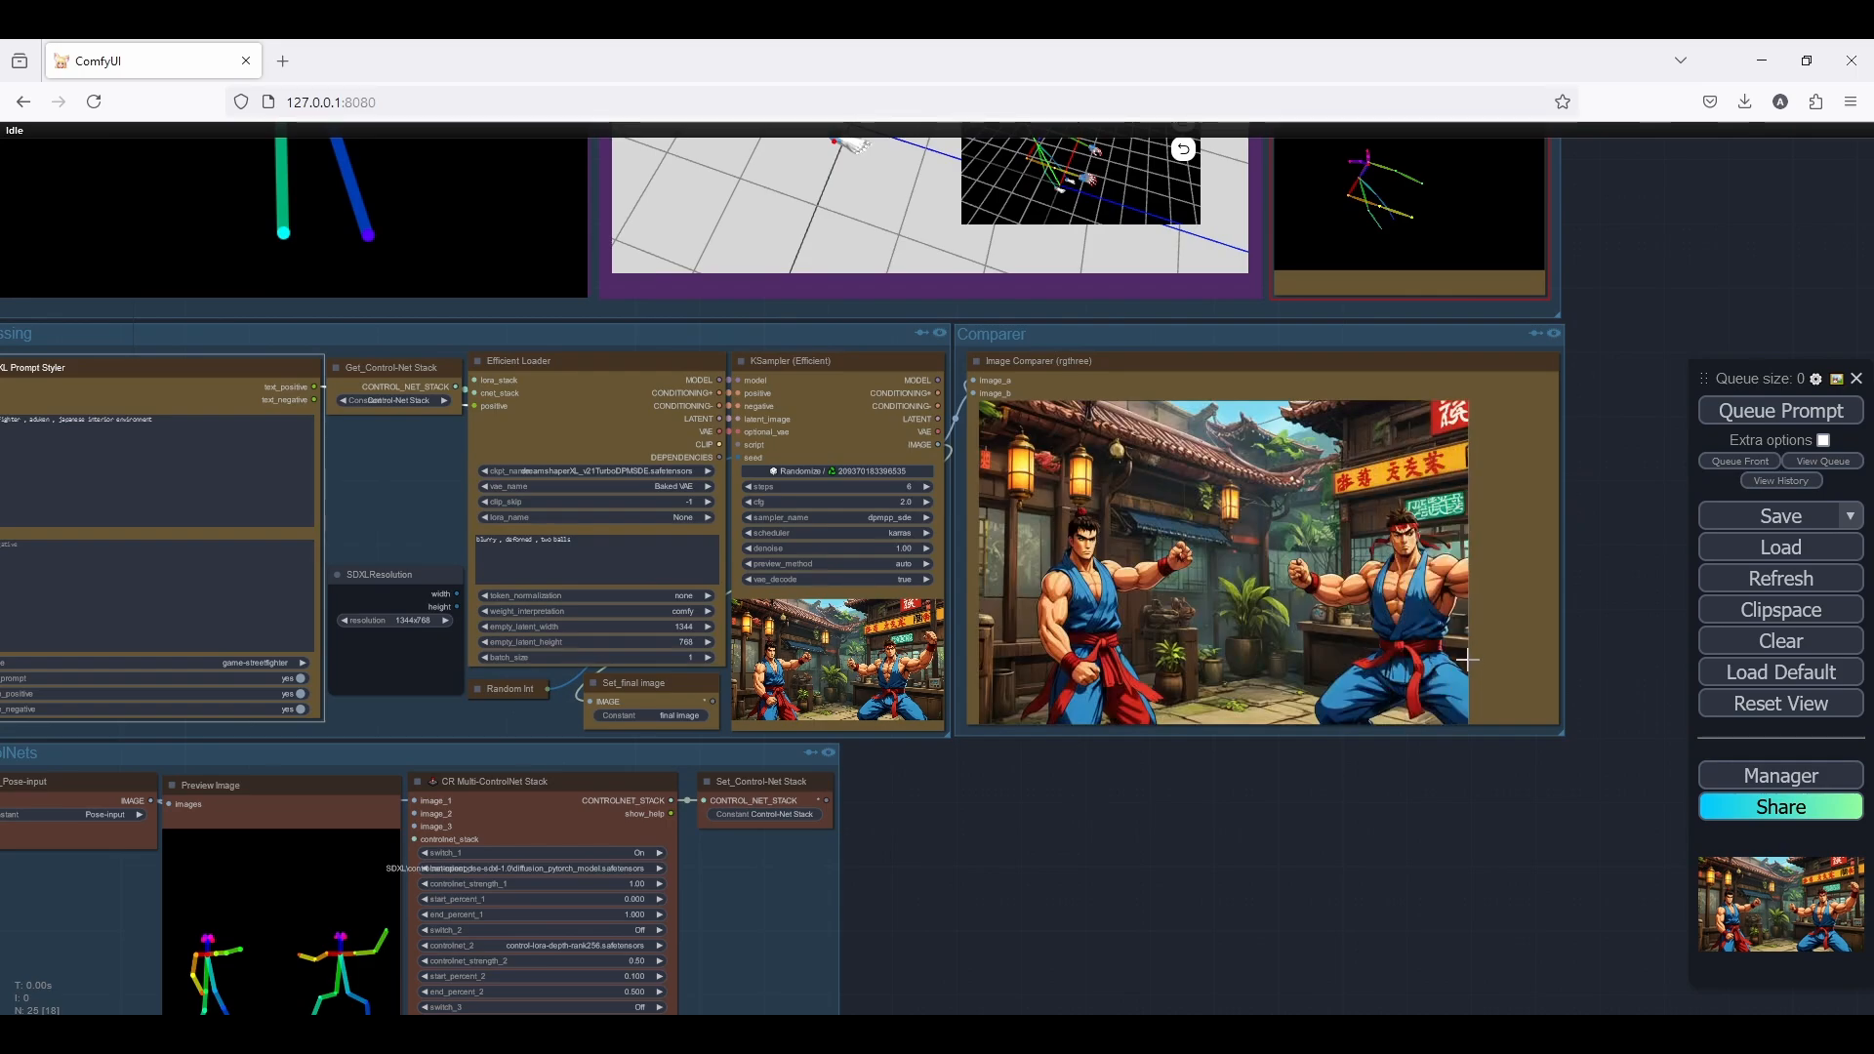
Set both the empty latent width and the empty latent height in the Efficient Loader to 1024
{"action": "left_click", "coordinate": [683, 627]}
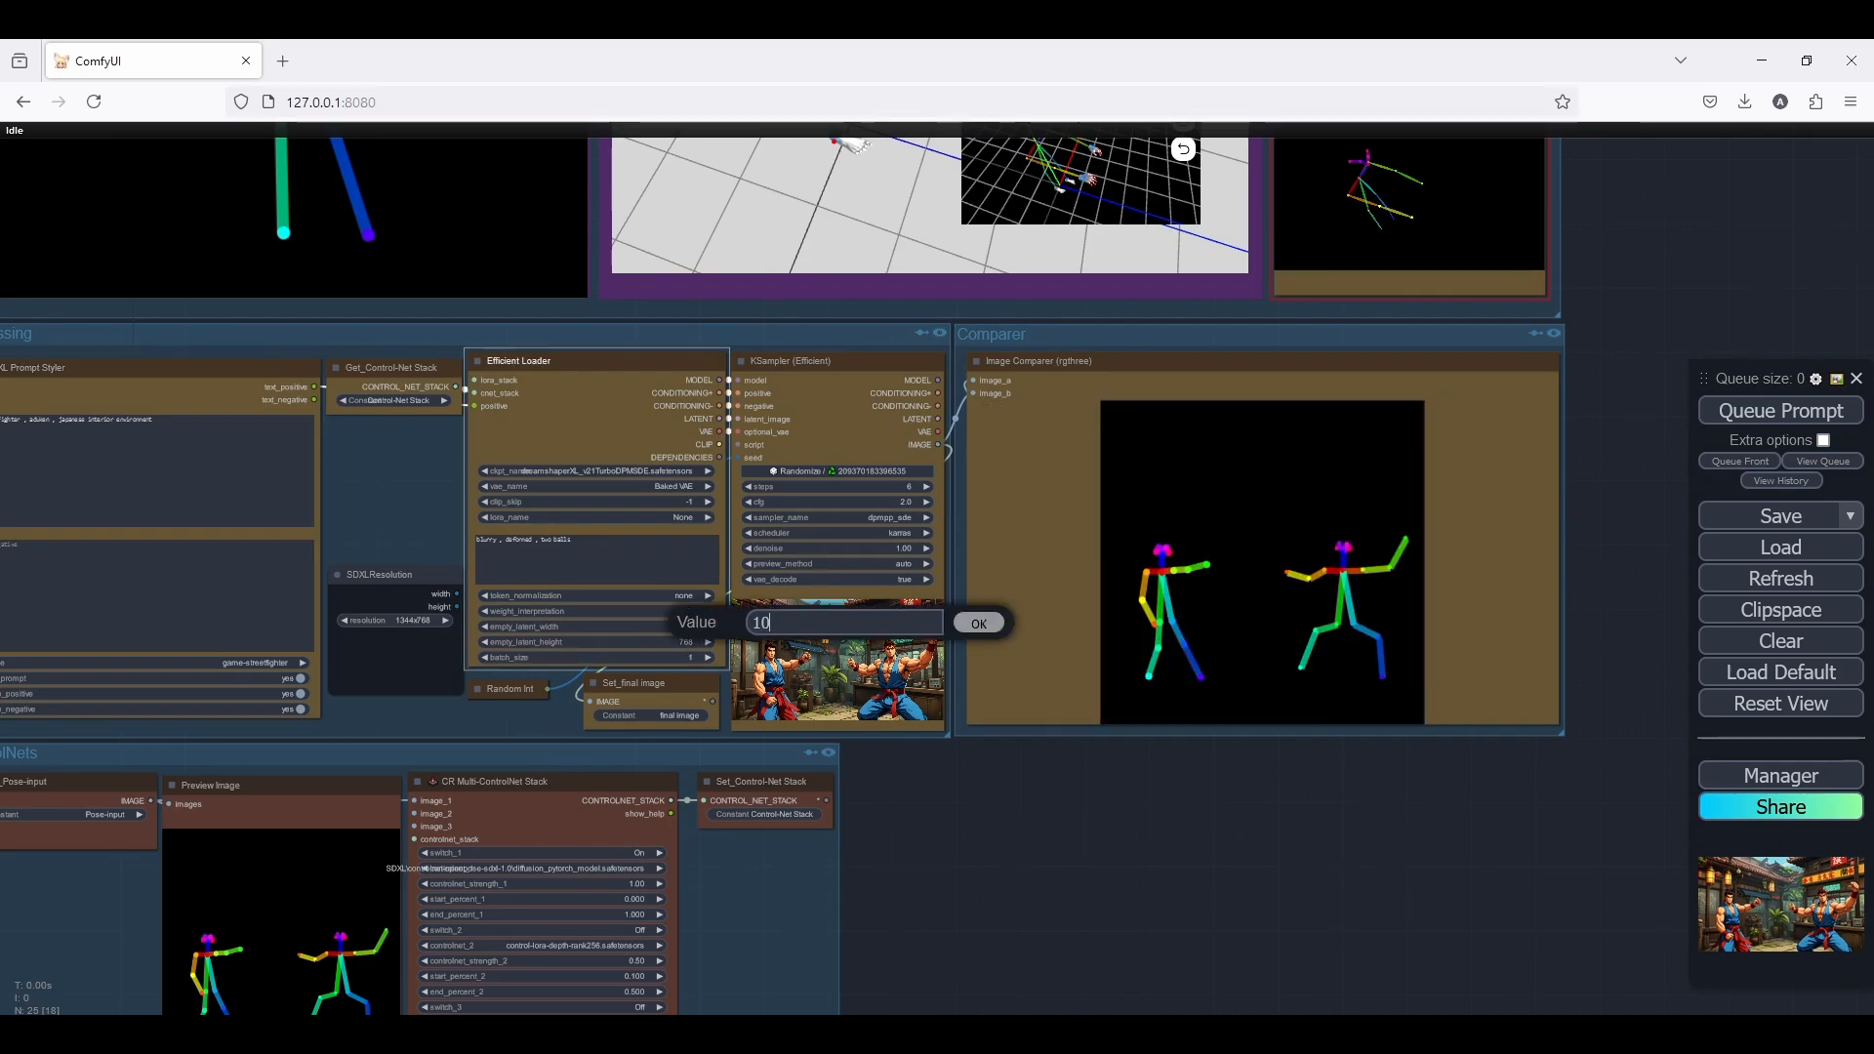
{"action": "type", "text": "1024"}
{"action": "key", "text": "Return"}
{"action": "left_click", "coordinate": [685, 642]}
{"action": "type", "text": "10"}
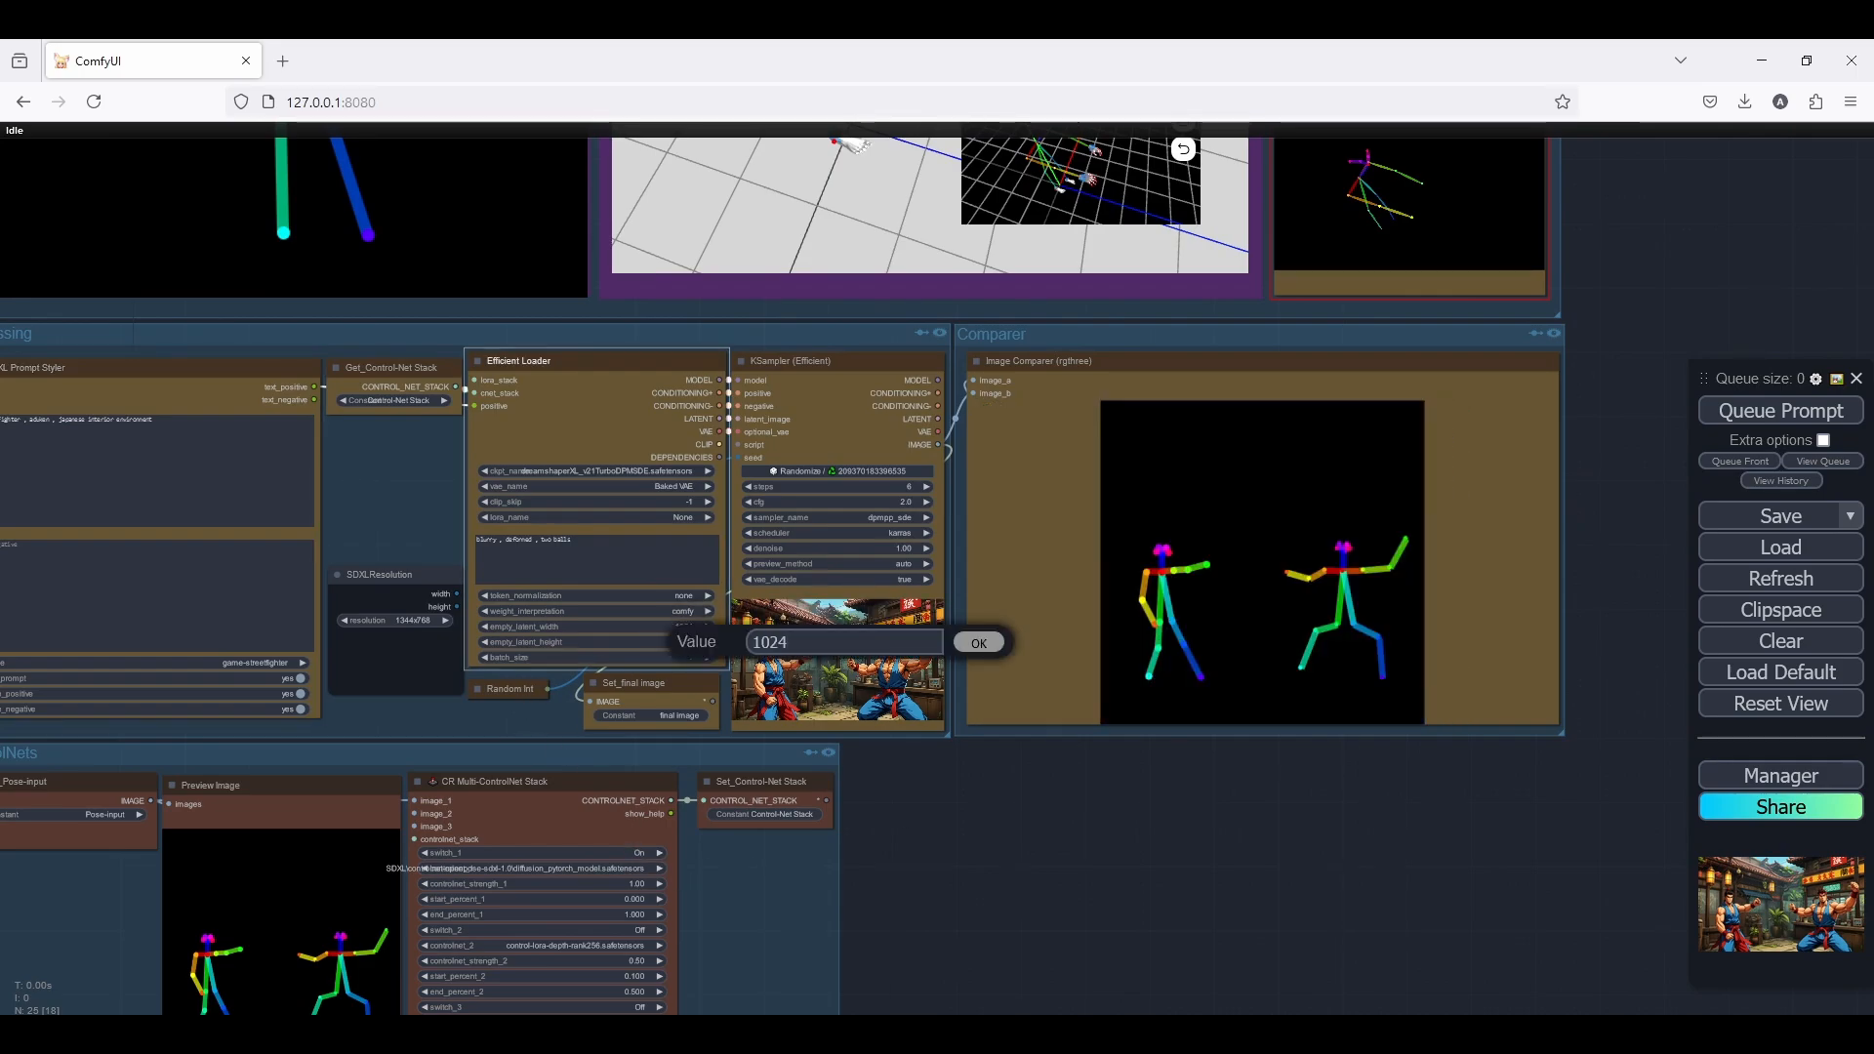
{"action": "key", "text": "Return"}
Queue the 1024 × 1024 street fighter generation twice and compare each image with the two-figure pose skeleton
{"action": "left_click", "coordinate": [1815, 414]}
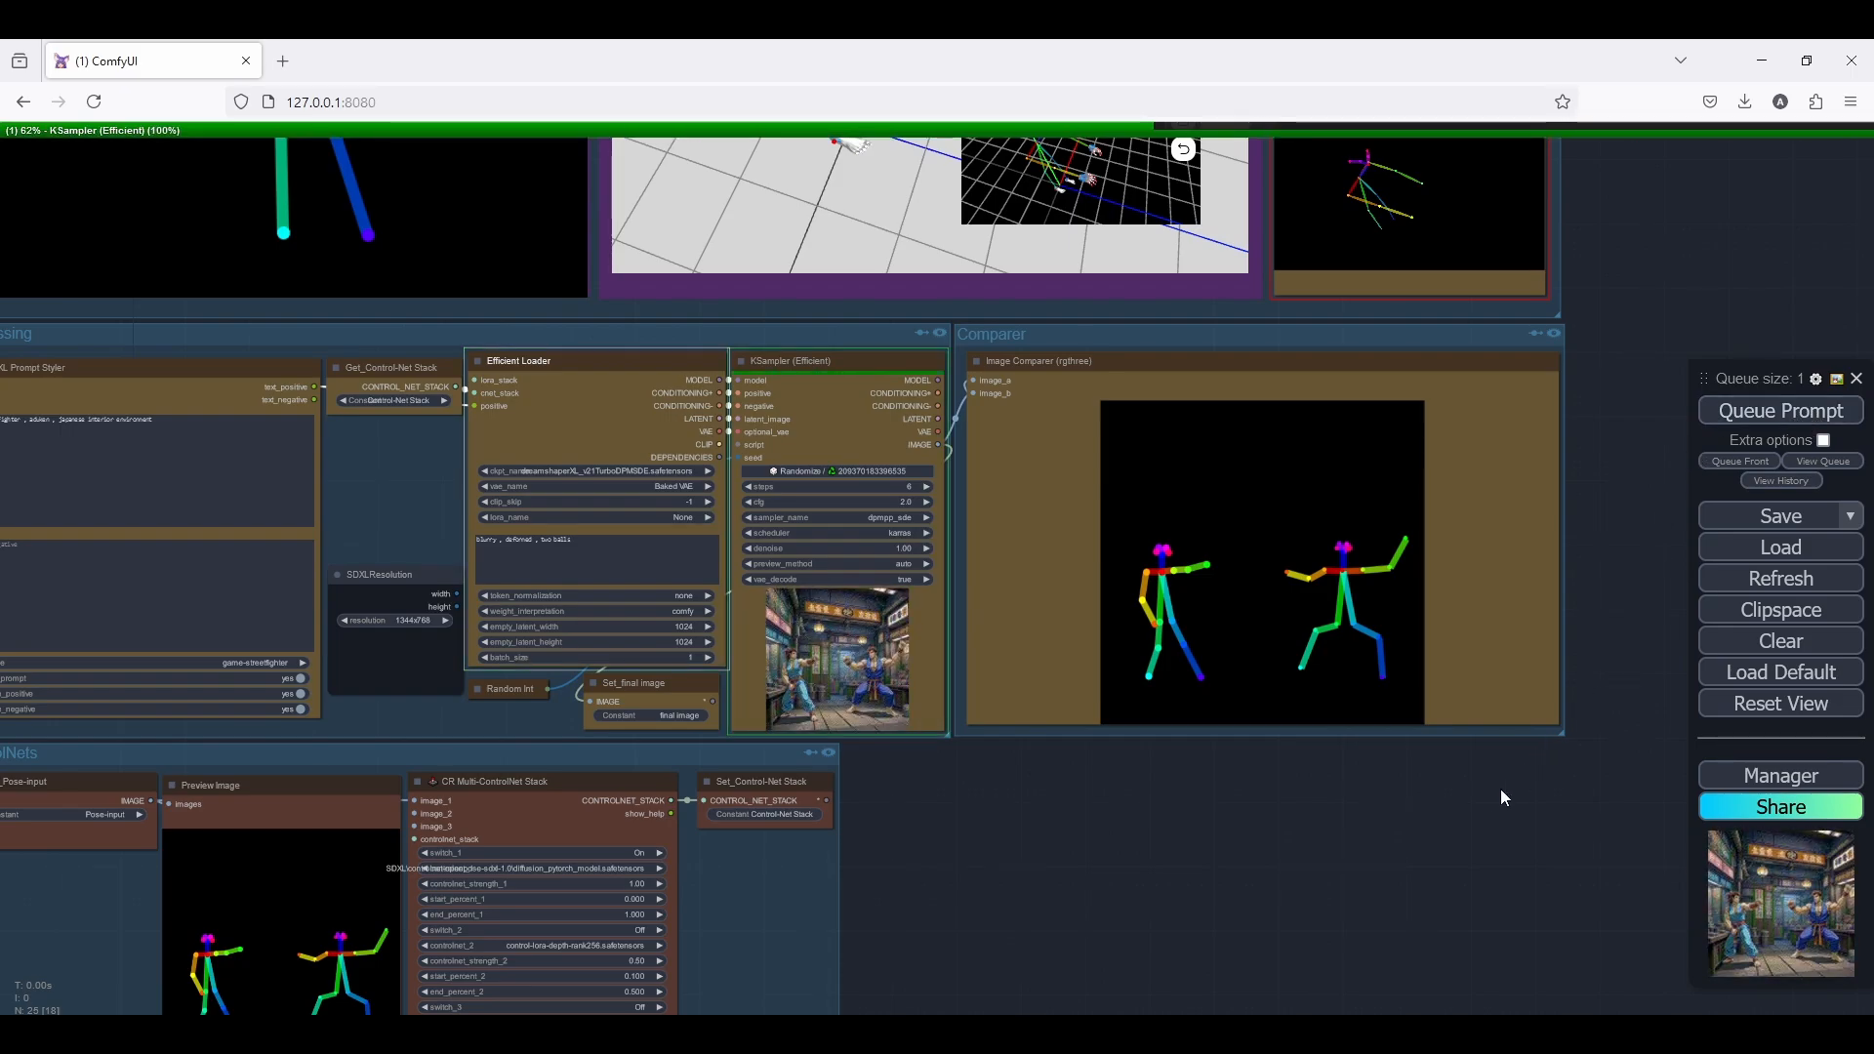
{"action": "scroll", "coordinate": [1289, 606], "scroll_direction": "up", "scroll_amount": 1}
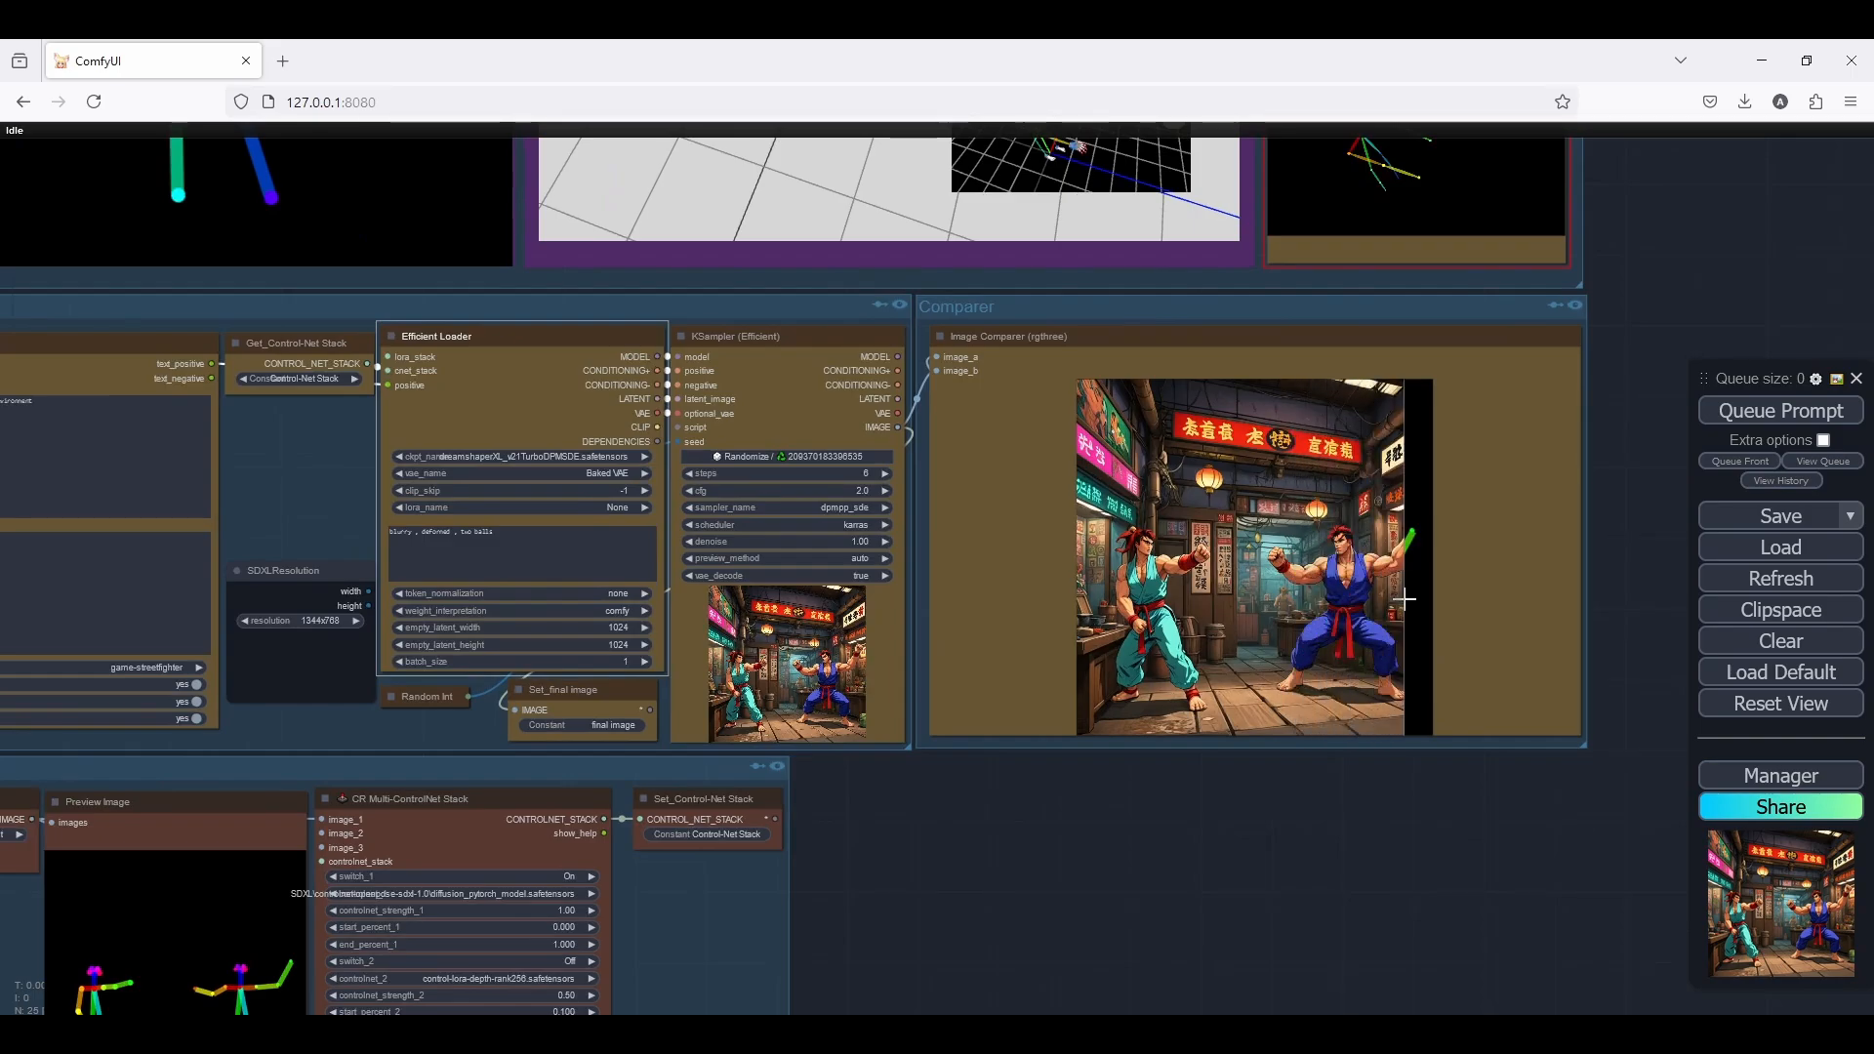
{"action": "scroll", "coordinate": [1433, 618], "scroll_direction": "up", "scroll_amount": 3}
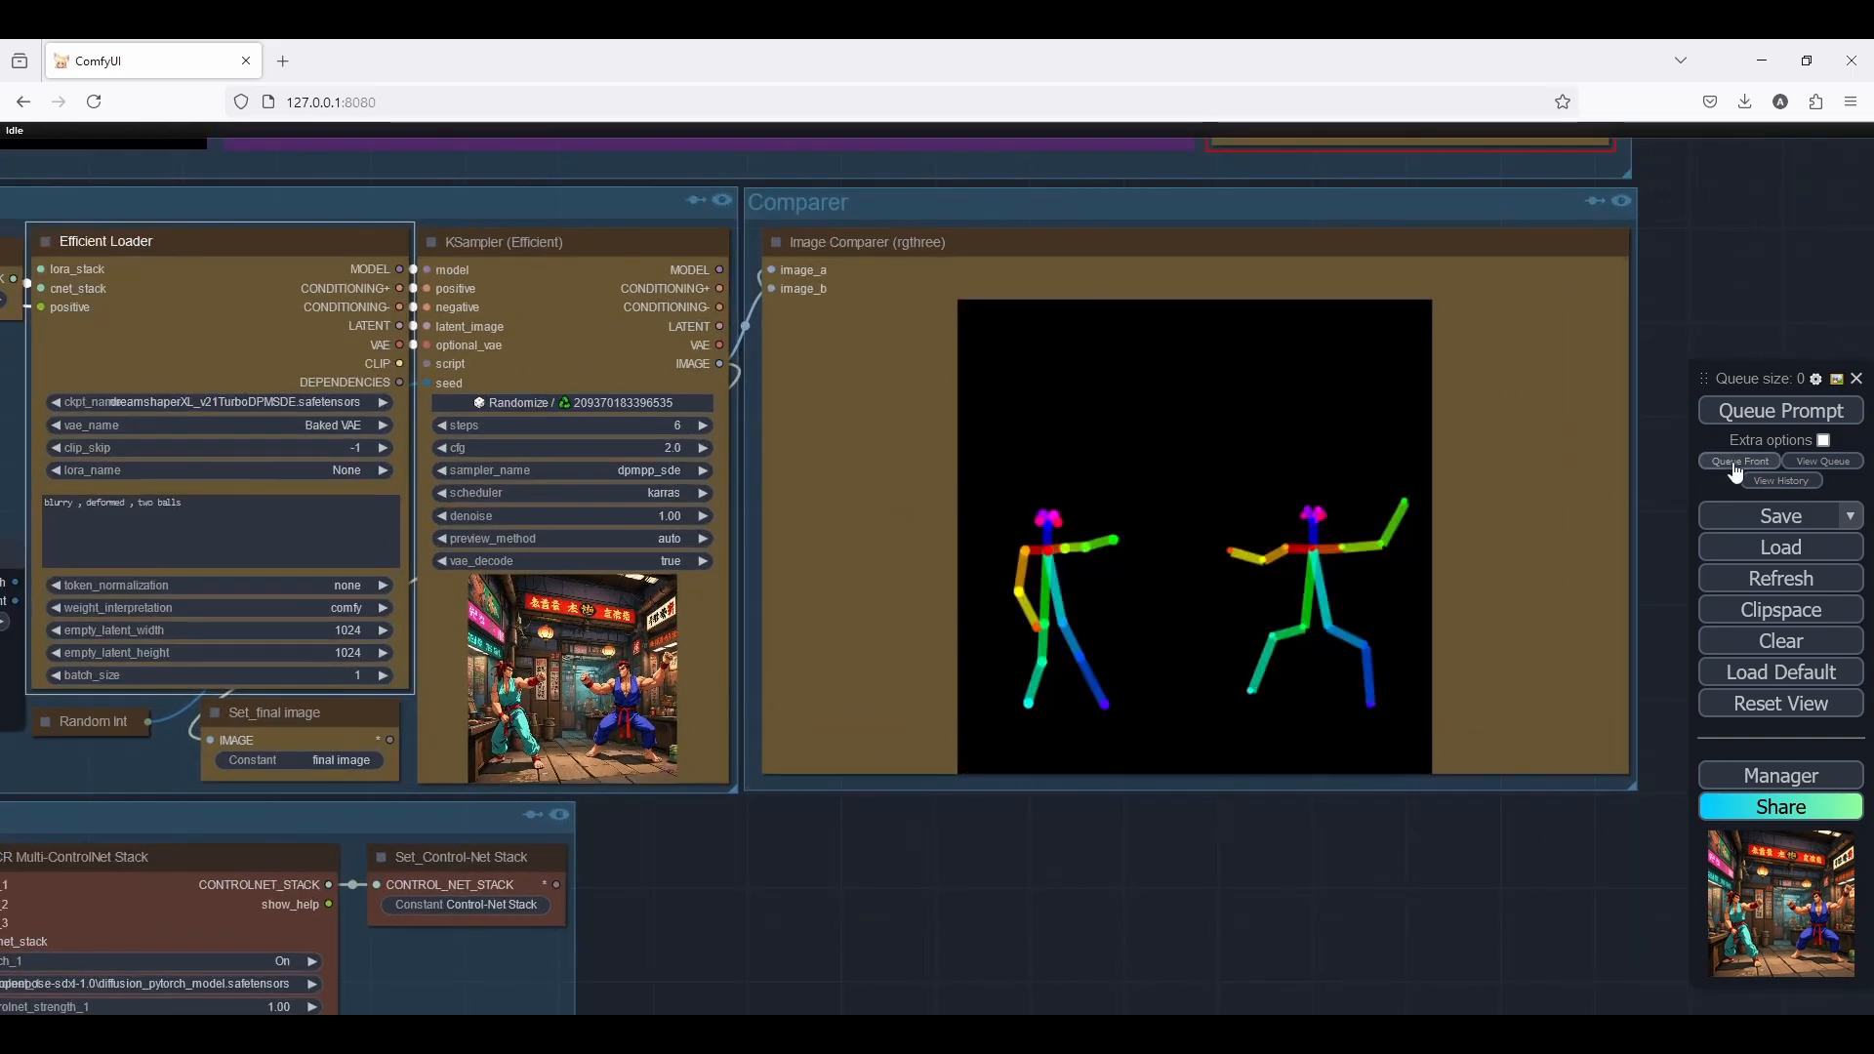
{"action": "left_click", "coordinate": [1785, 411]}
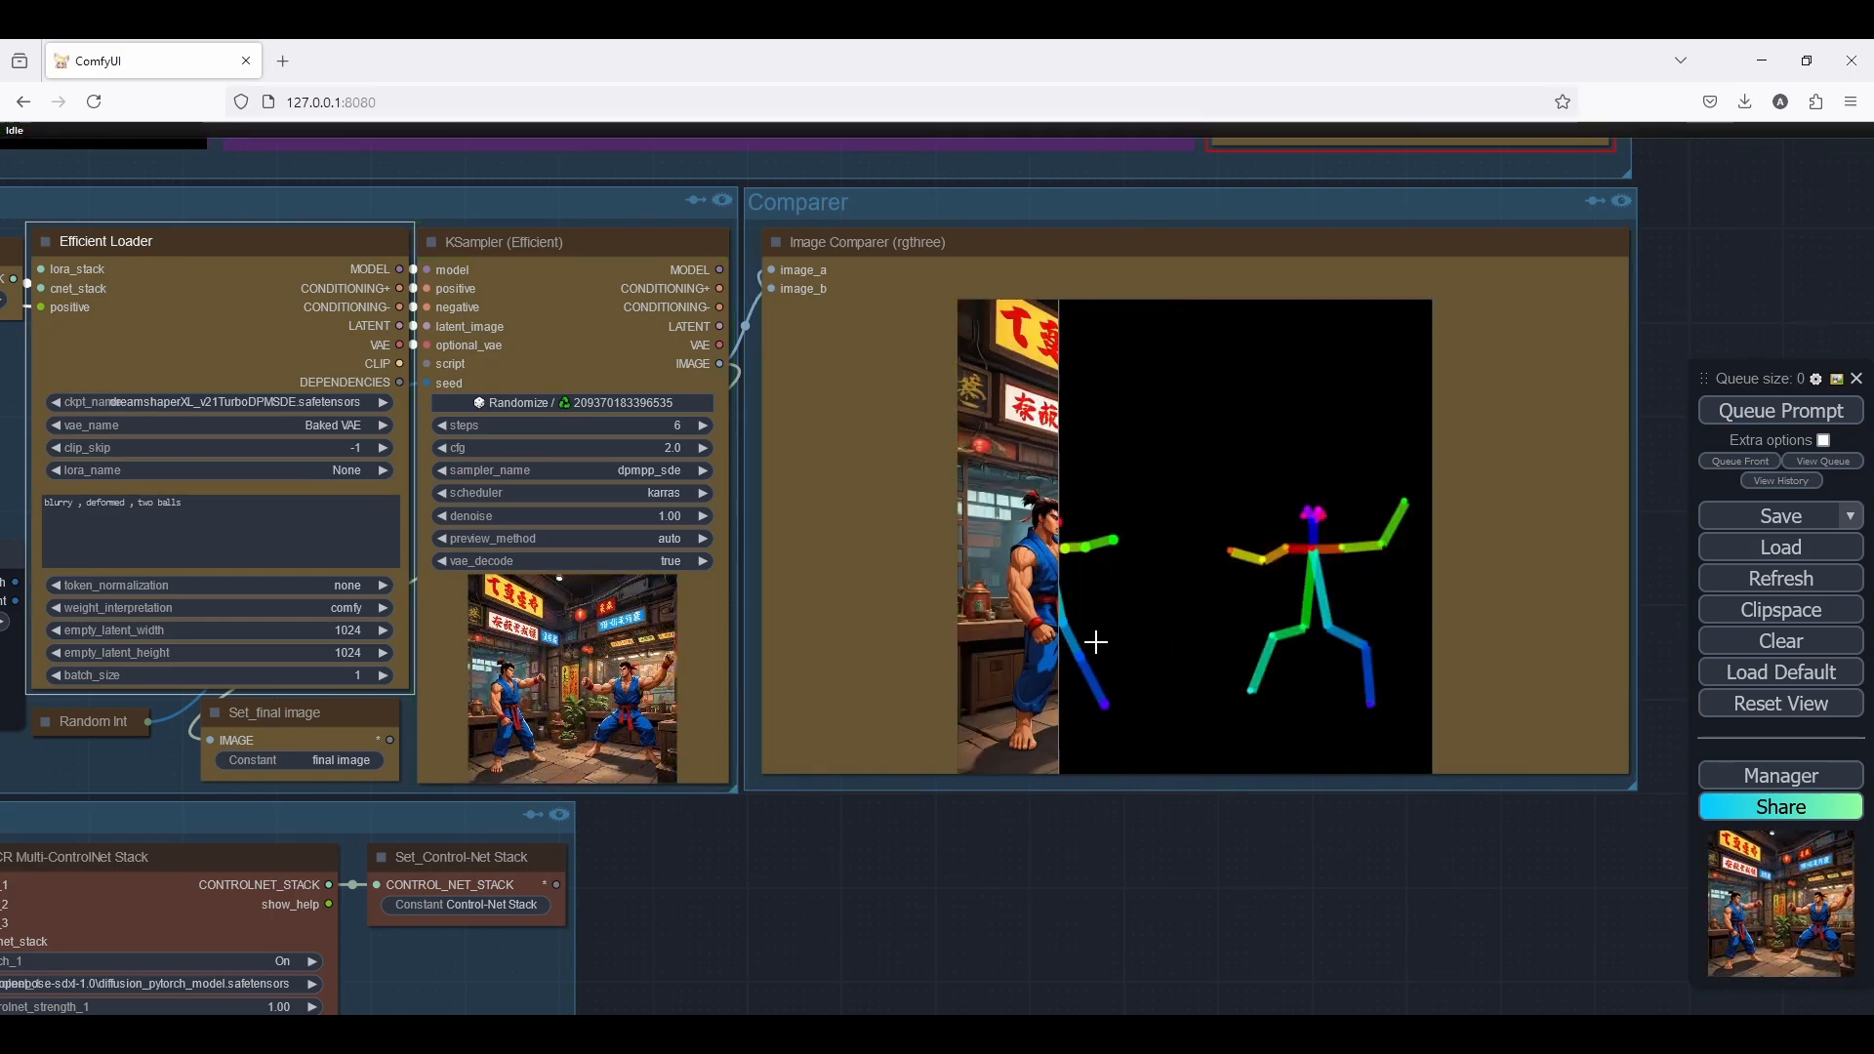
Review the whole workflow, from the final image and pose nodes to the Processing, Comparer and ControlNets groups
{"action": "scroll", "coordinate": [1505, 629], "scroll_direction": "down", "scroll_amount": 8}
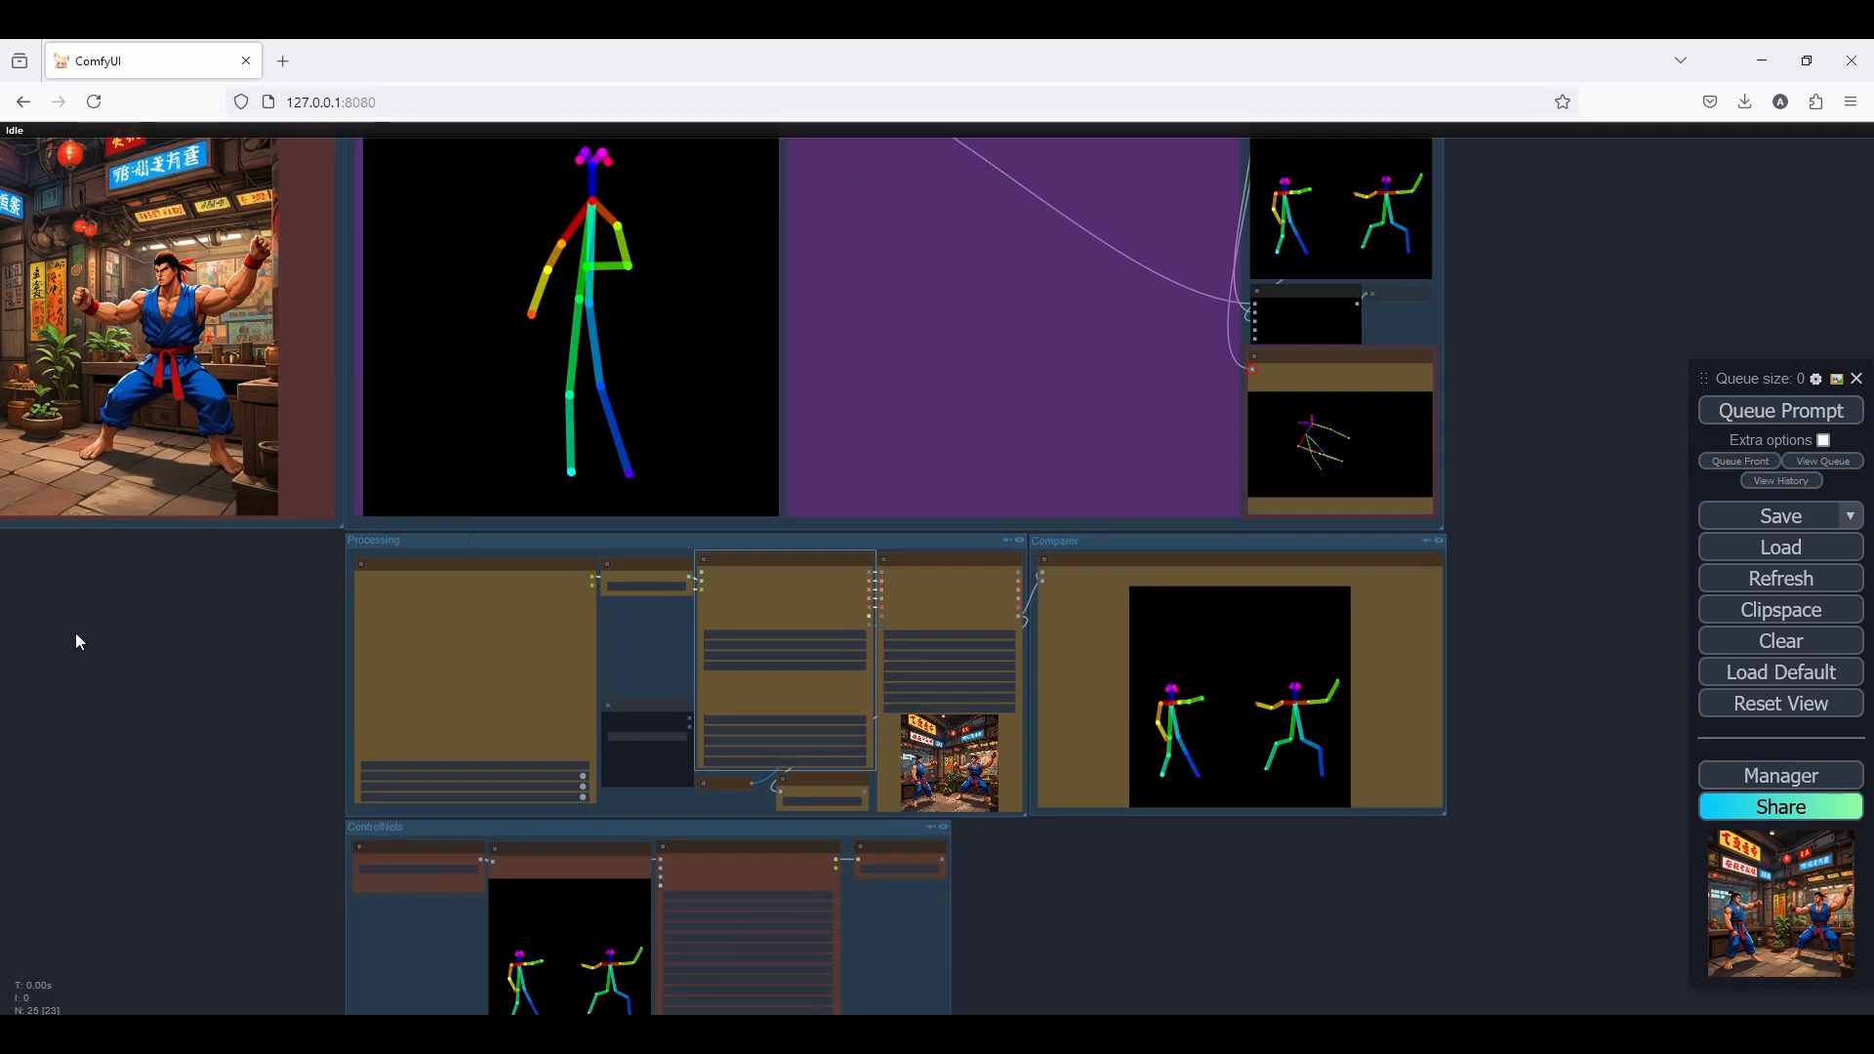
{"action": "left_click_drag", "start_coordinate": [75, 639], "coordinate": [286, 788]}
{"action": "scroll", "coordinate": [286, 789], "scroll_direction": "down", "scroll_amount": 2}
{"action": "left_click_drag", "start_coordinate": [423, 793], "coordinate": [284, 757]}
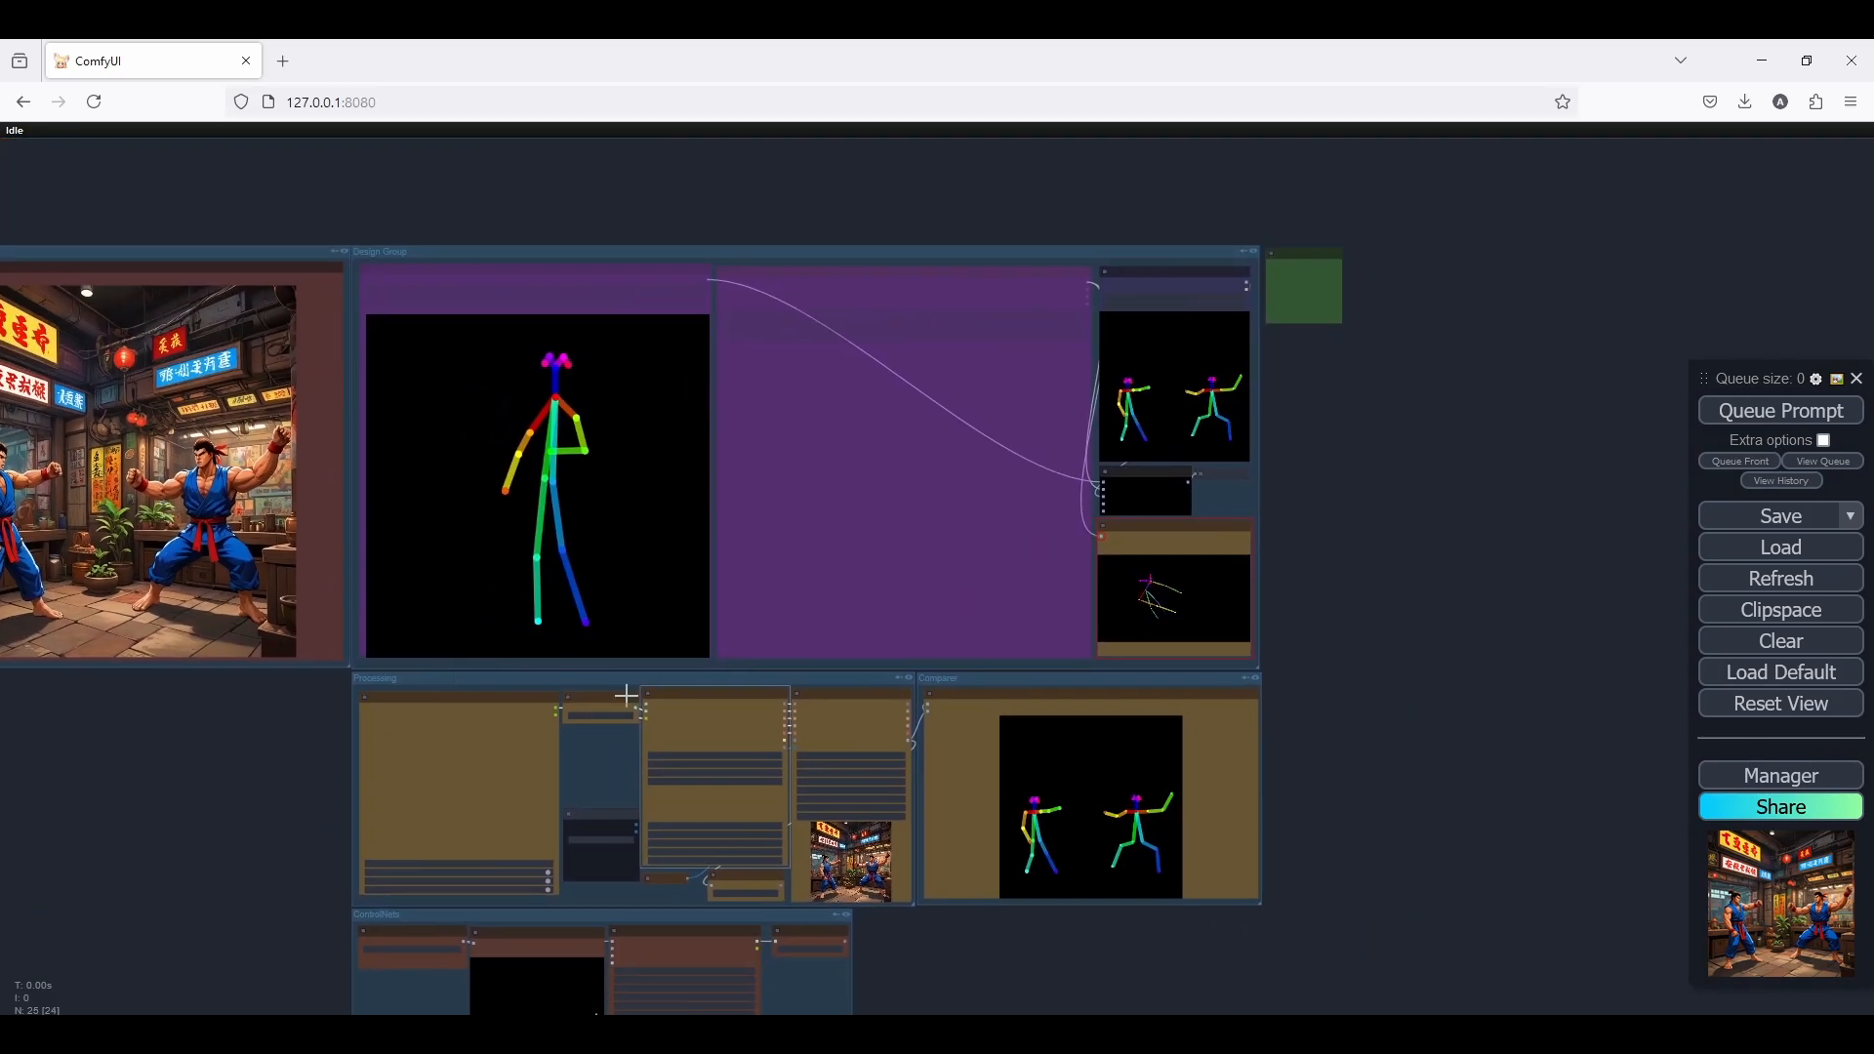
{"action": "left_click_drag", "start_coordinate": [1311, 780], "coordinate": [1321, 693]}
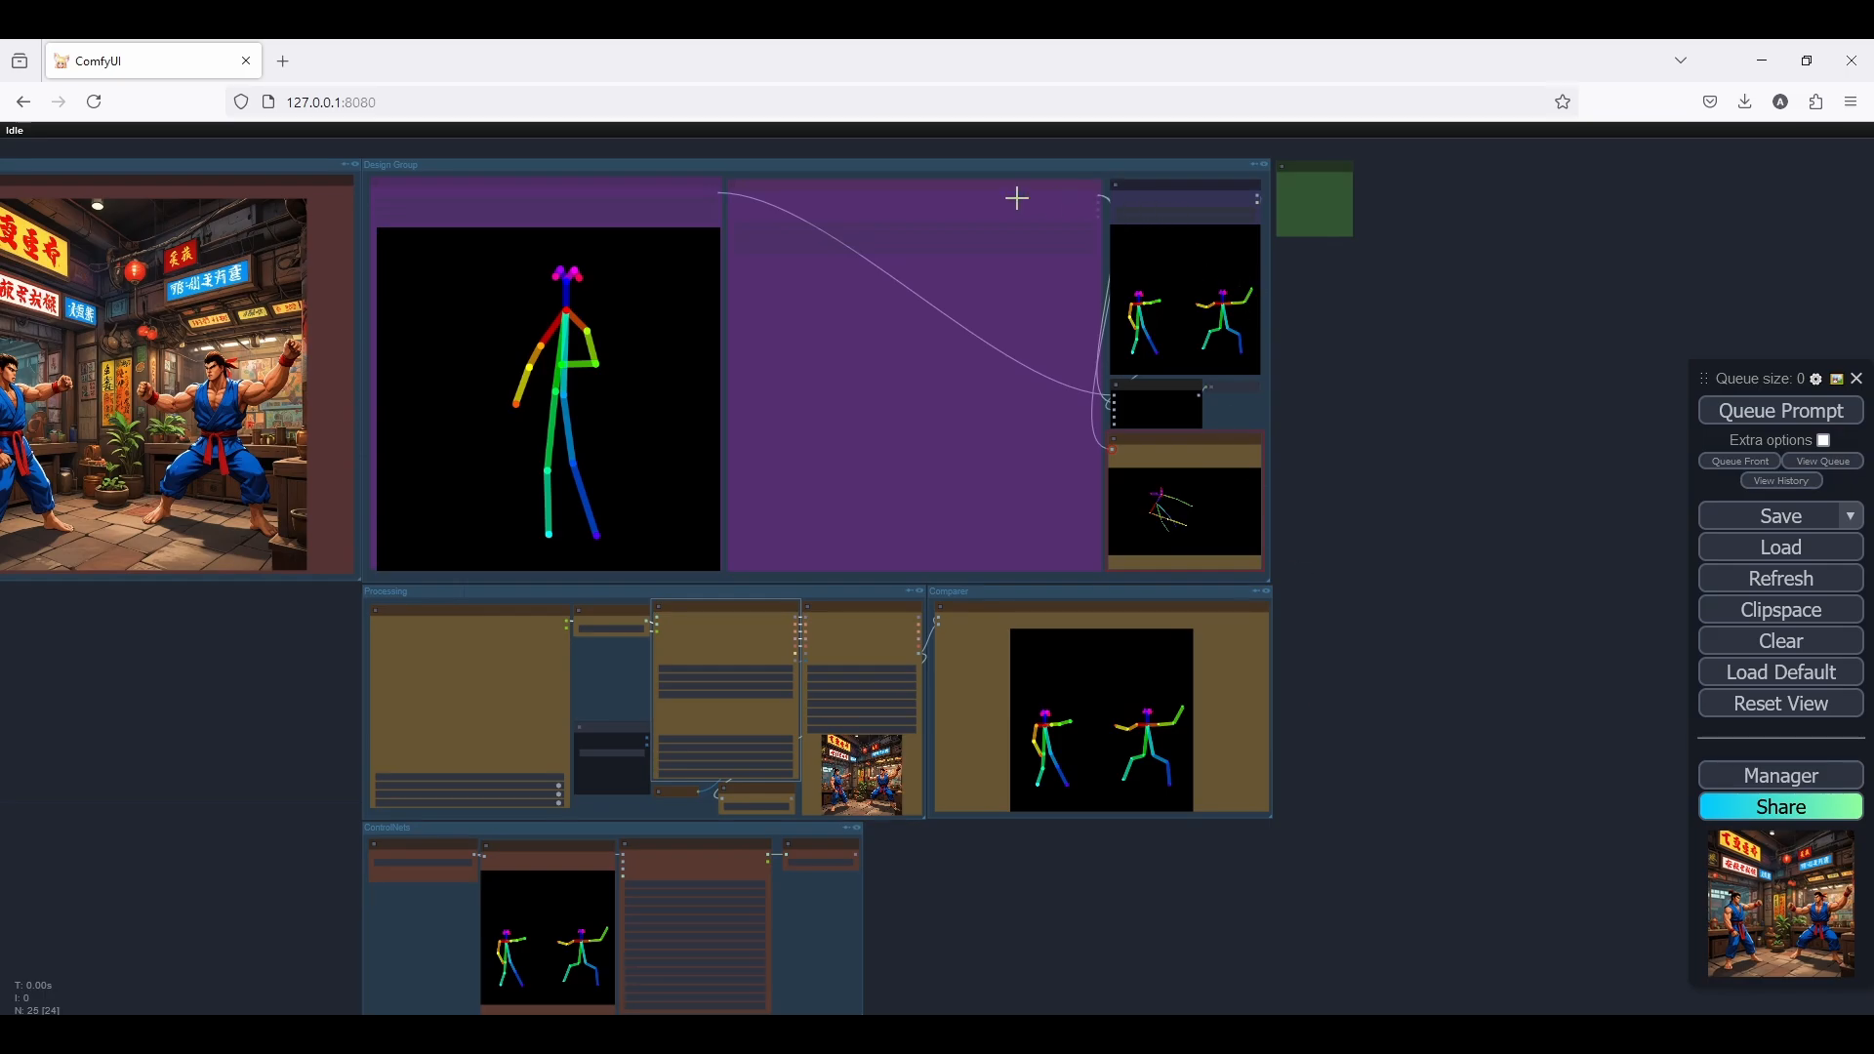
{"action": "scroll", "coordinate": [301, 699], "scroll_direction": "up", "scroll_amount": 7}
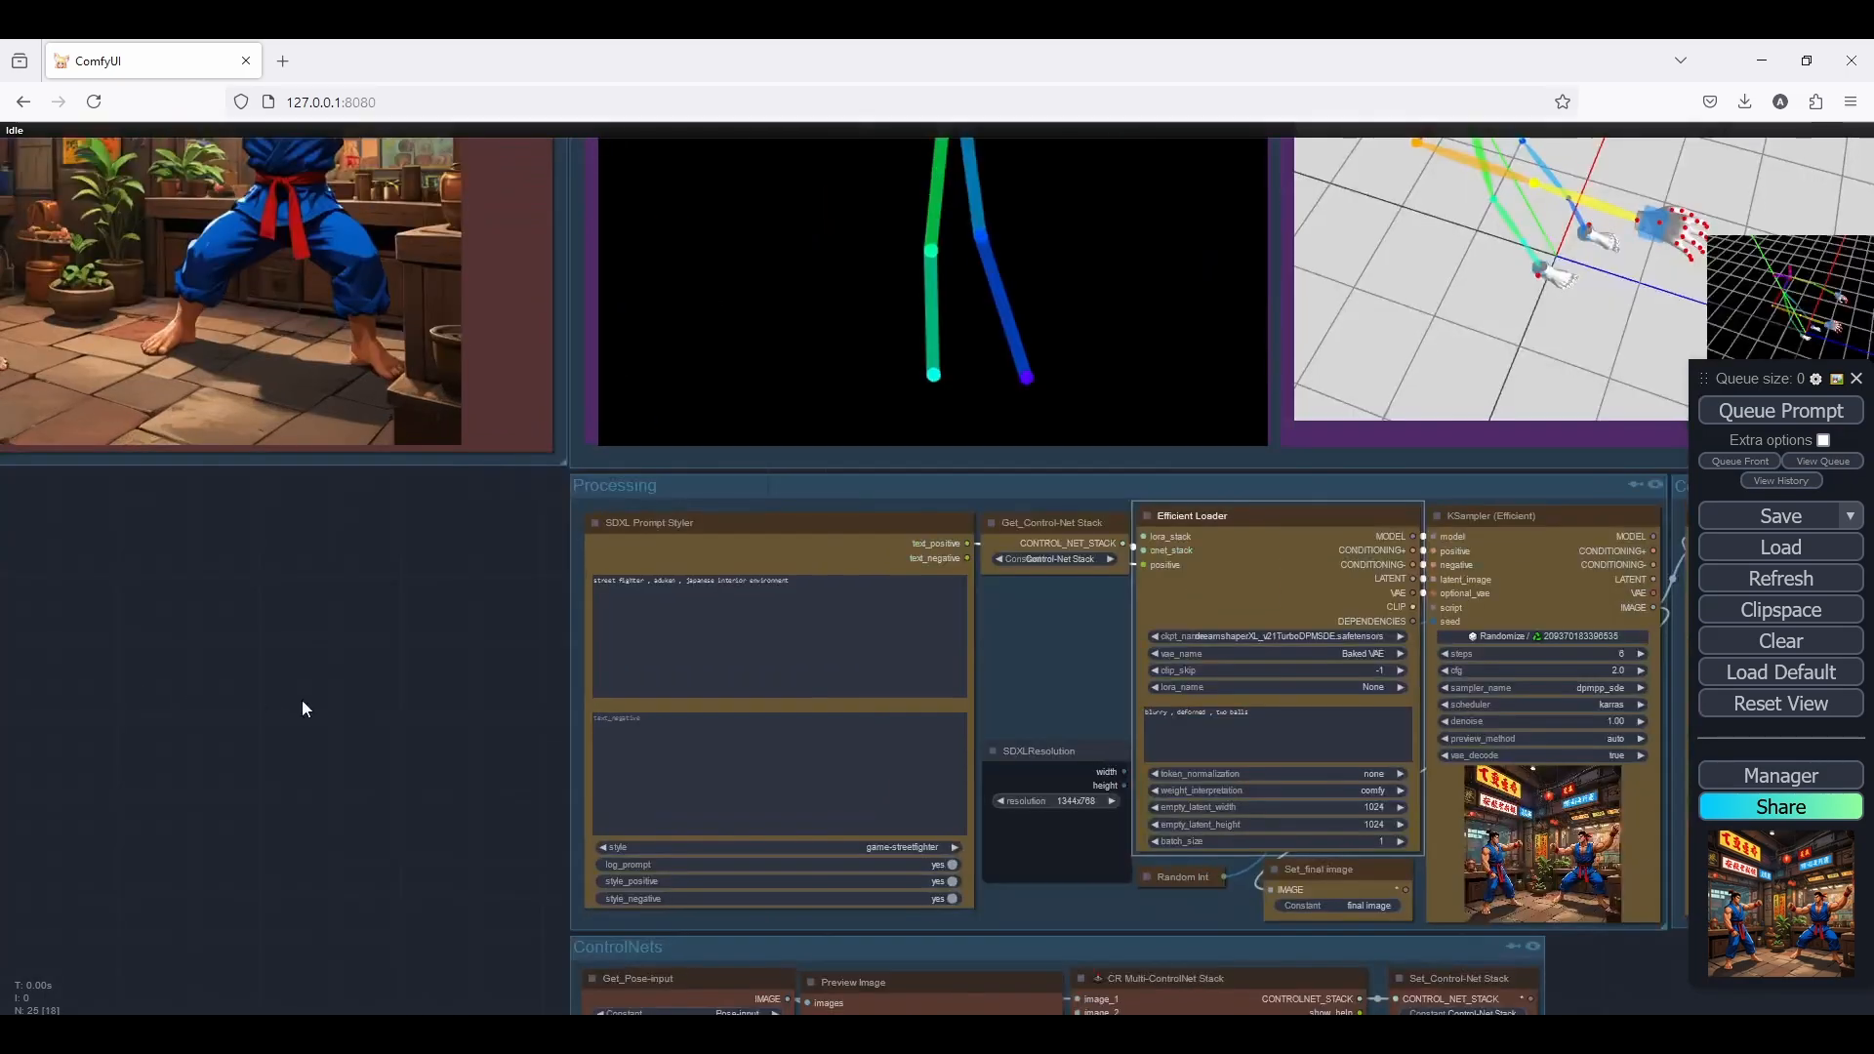
{"action": "scroll", "coordinate": [413, 611], "scroll_direction": "down", "scroll_amount": 5}
{"action": "scroll", "coordinate": [413, 611], "scroll_direction": "down", "scroll_amount": 5}
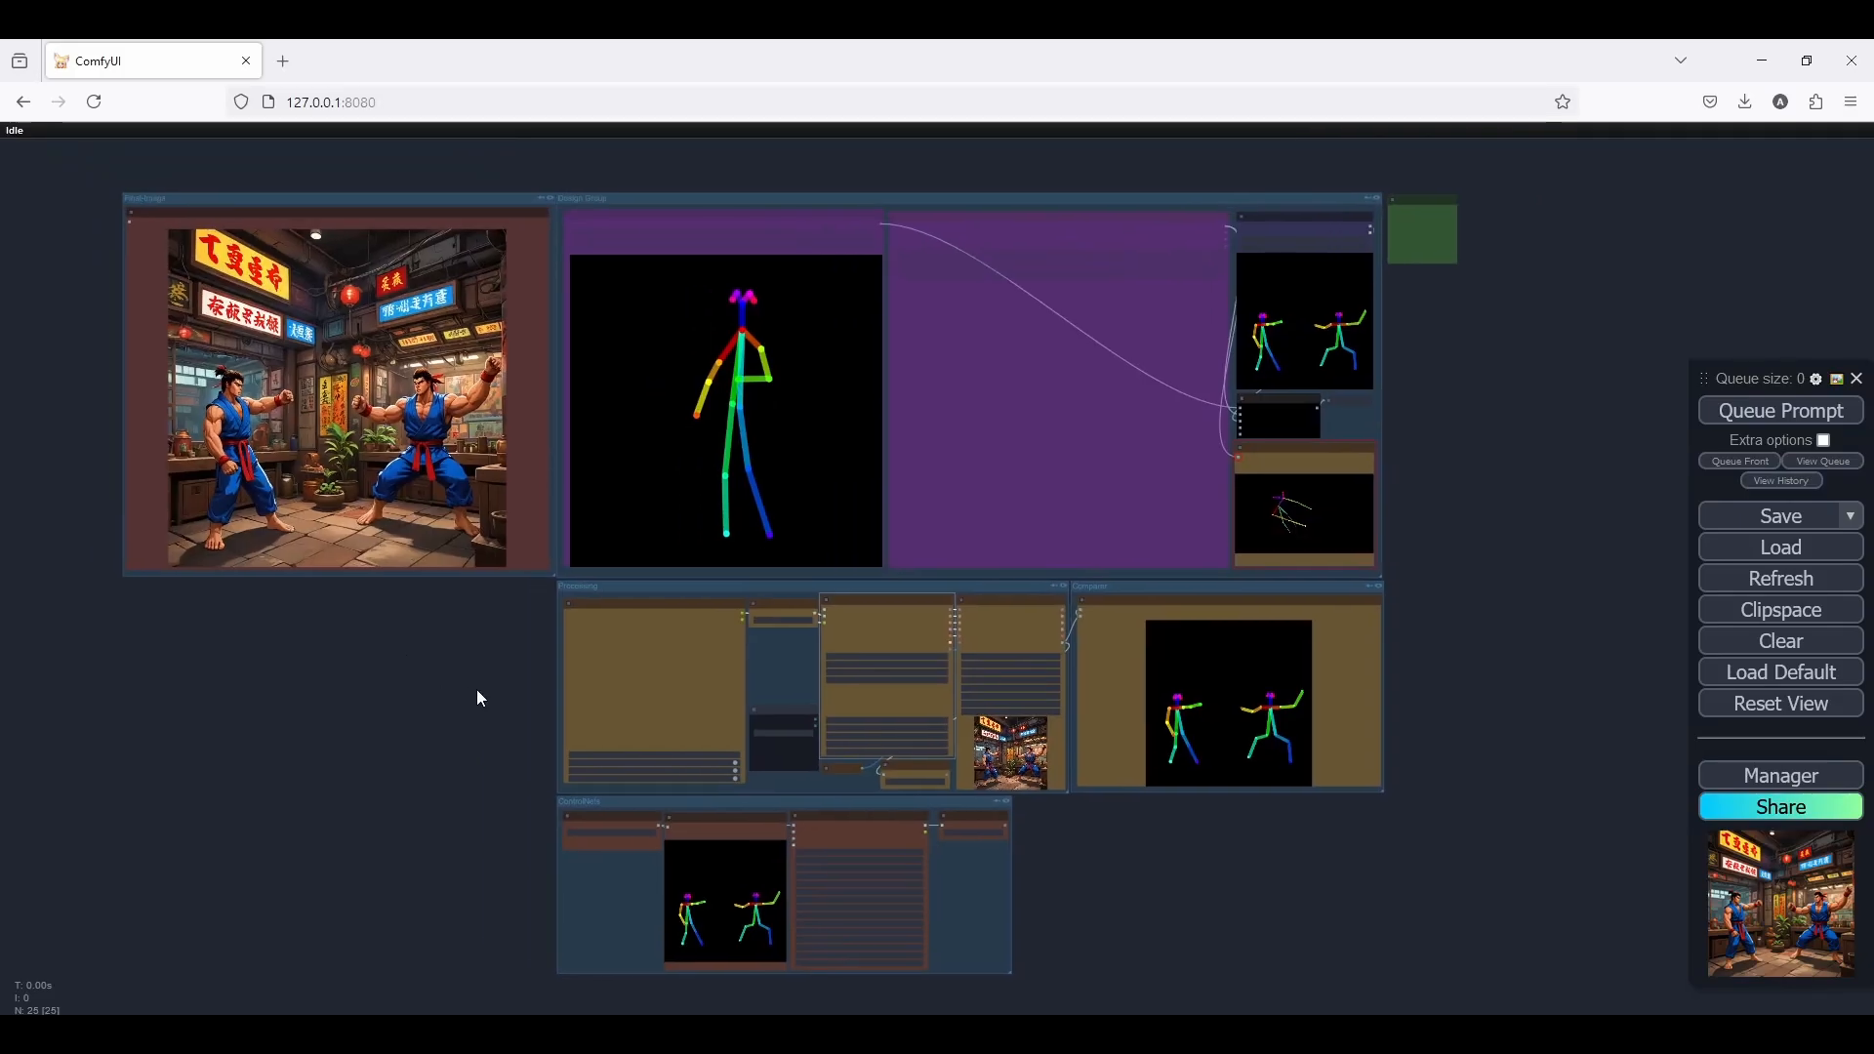